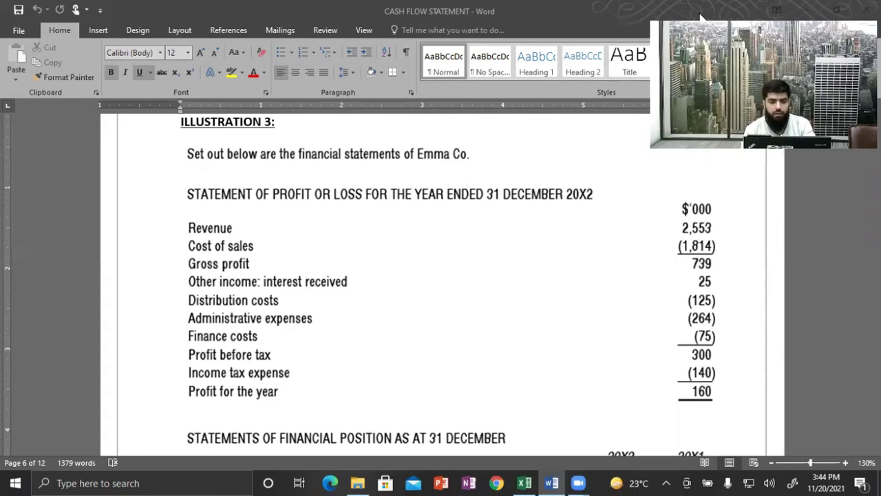
# Step: Read through Illustration 3: Emma Co's profit or loss statement, financial position statements, additional notes and the cash flow requirement
pyautogui.scroll(-6, 685, 227)
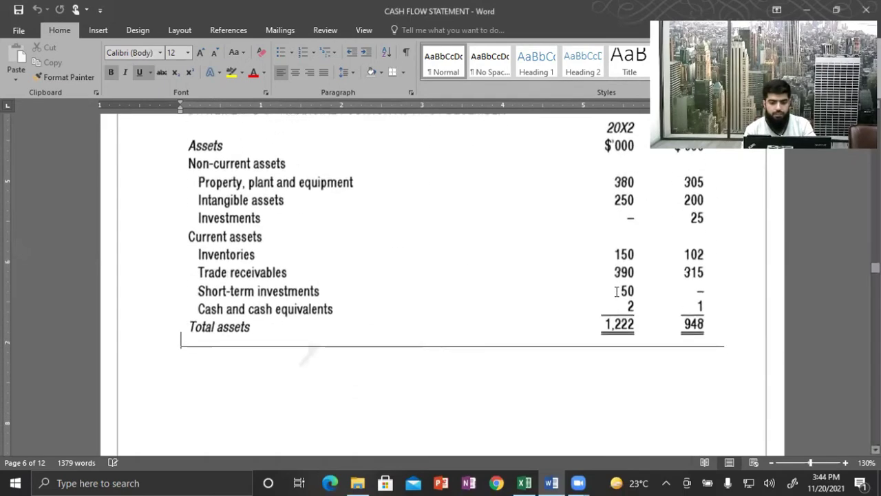
pyautogui.scroll(6, 615, 291)
pyautogui.scroll(-3, 617, 292)
pyautogui.scroll(-3, 617, 291)
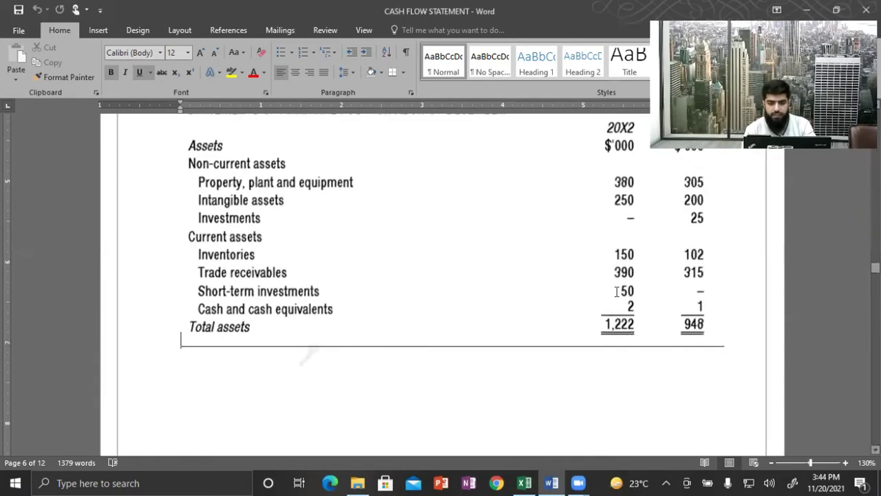
pyautogui.scroll(-5, 616, 294)
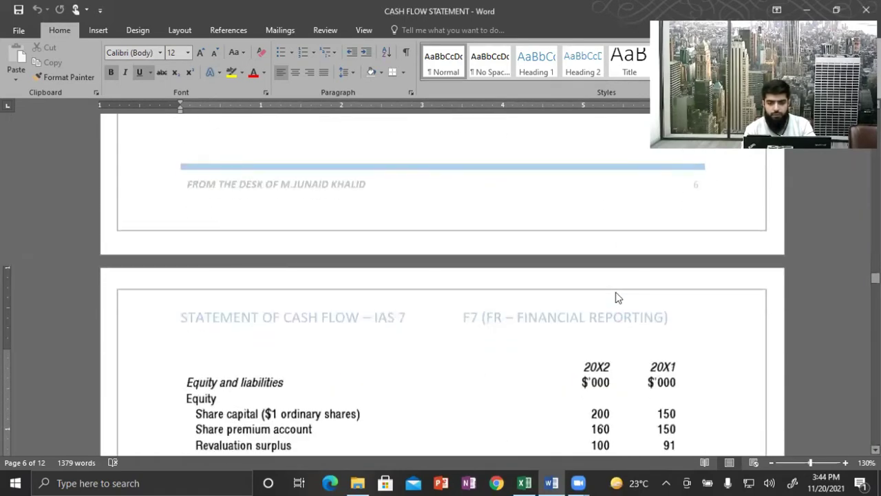
pyautogui.scroll(-5, 616, 296)
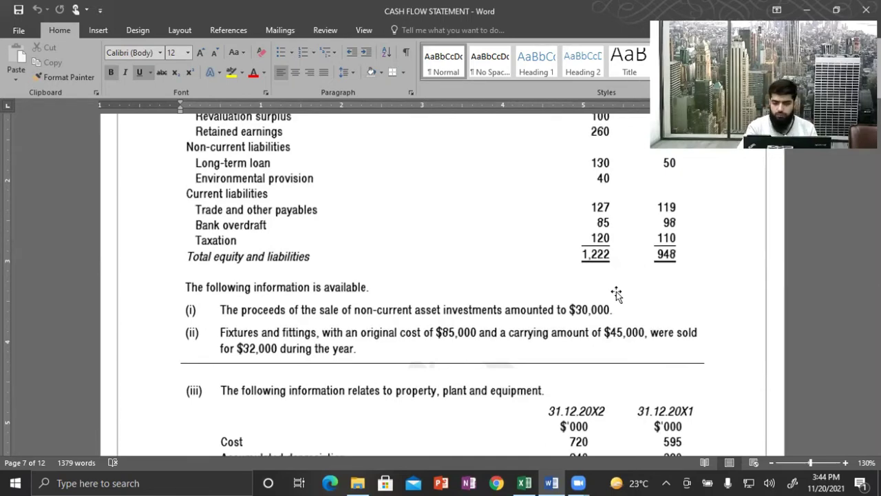
pyautogui.scroll(-3, 616, 294)
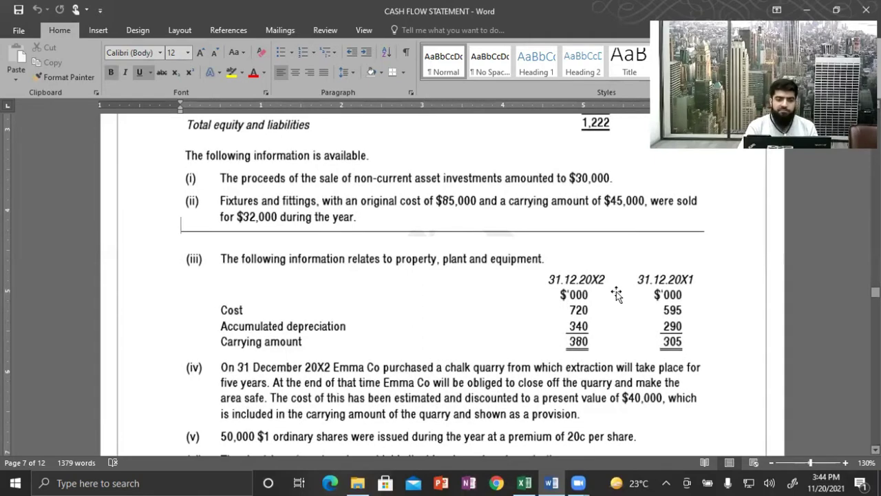
pyautogui.scroll(-2, 616, 294)
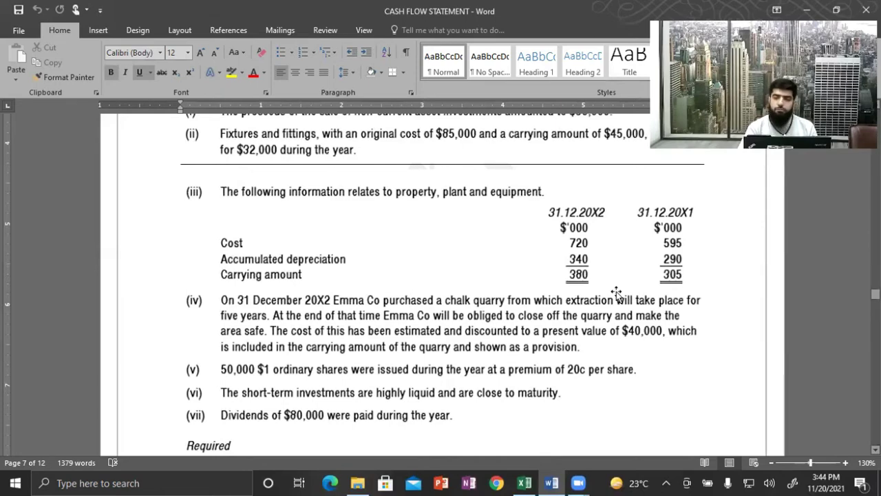
pyautogui.click(617, 294)
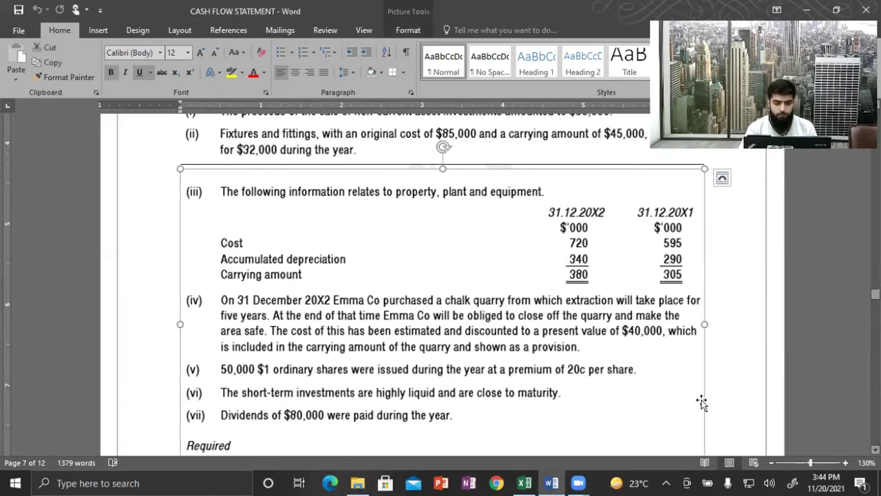
pyautogui.scroll(-3, 701, 402)
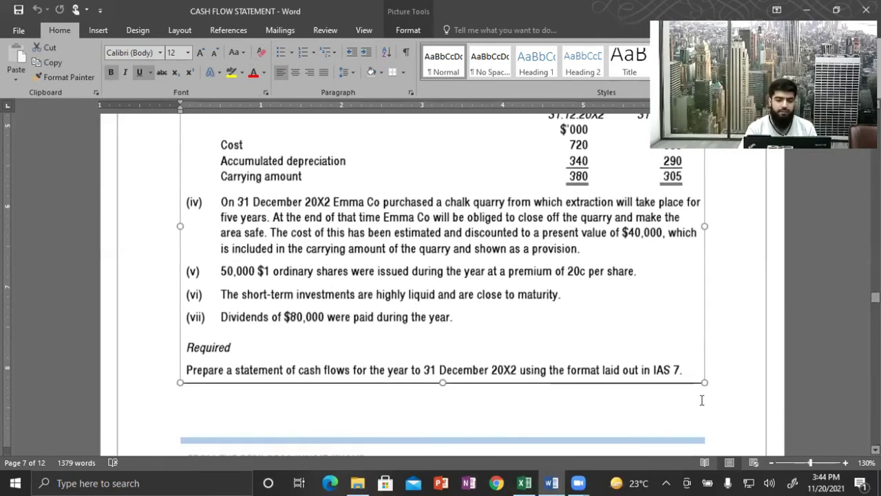
pyautogui.scroll(8, 633, 324)
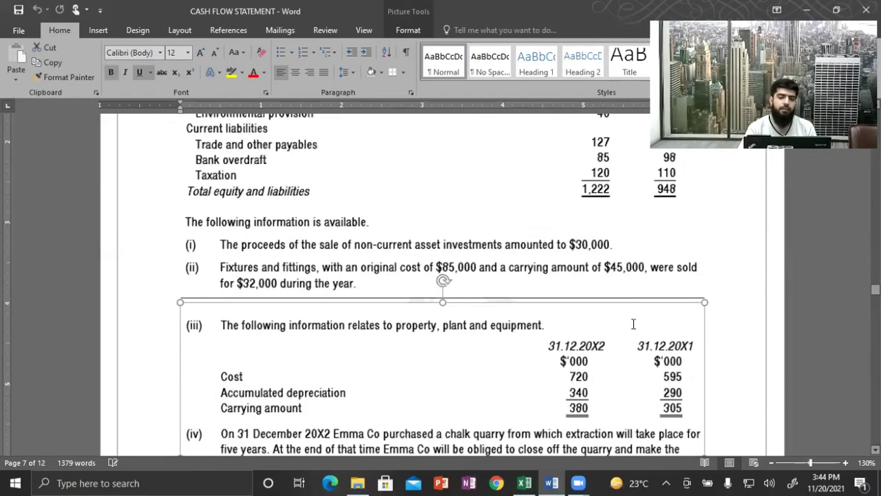
pyautogui.scroll(9, 633, 327)
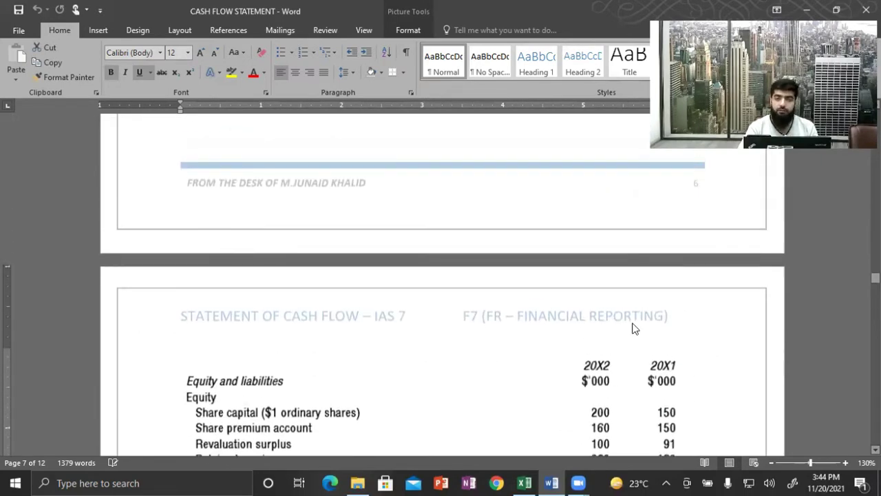
pyautogui.scroll(12, 634, 327)
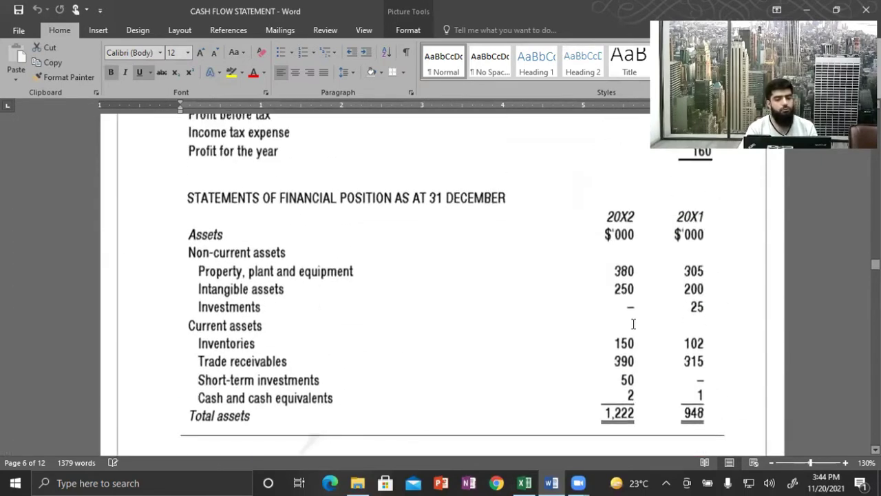
pyautogui.scroll(4, 634, 324)
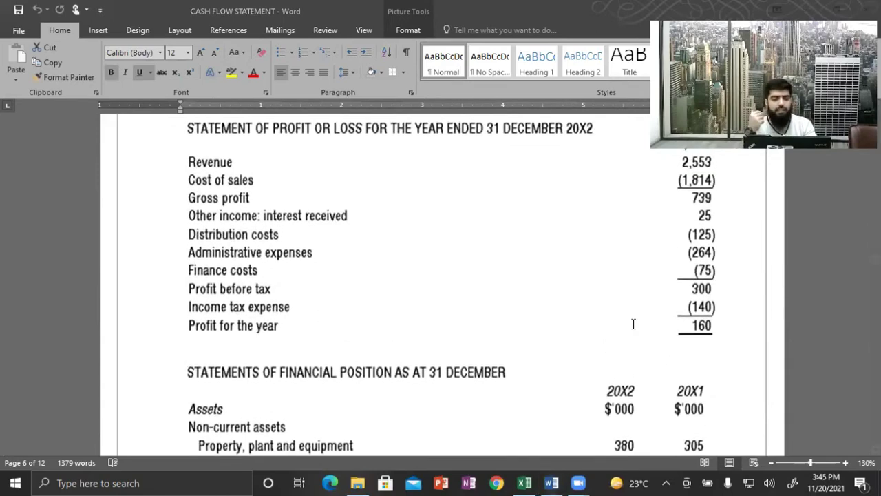
# Step: Switch to the Excel workbook and enter the bold heading CASH FLOW FROM OPERATING ACTIVITIES in B5
pyautogui.hotkey('alt', 'Tab')
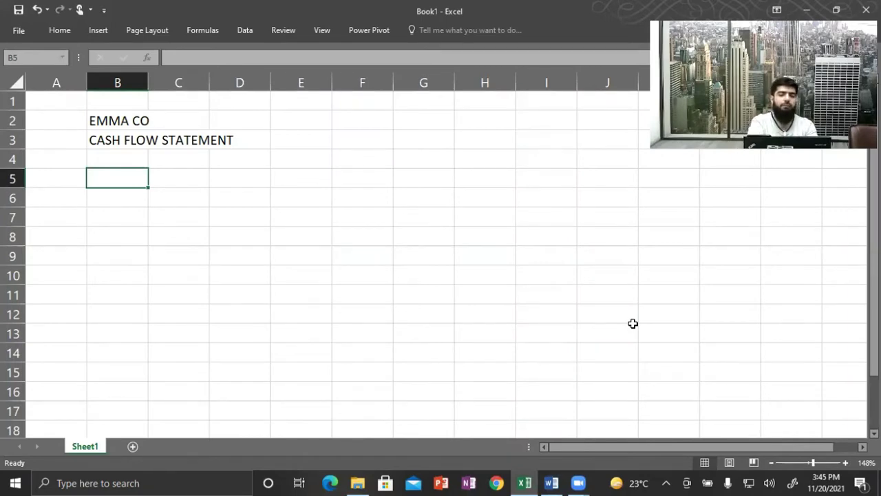
pyautogui.write('CASH ')
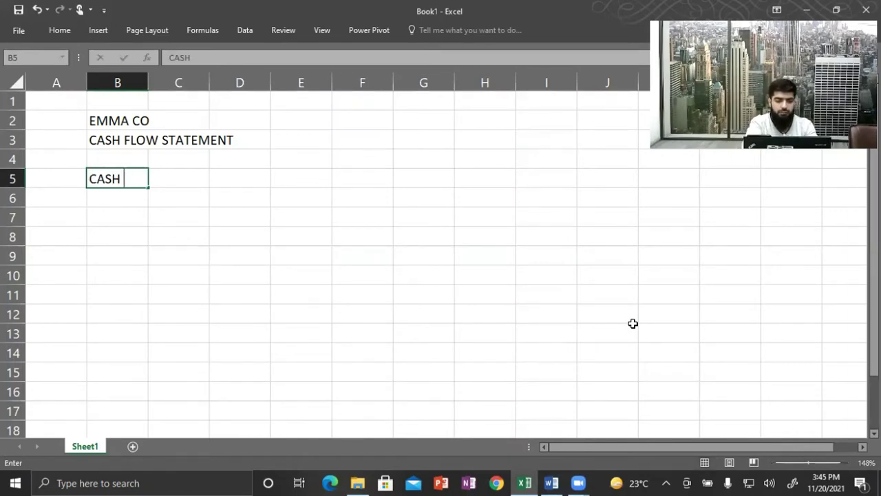
pyautogui.write('FLOW FR')
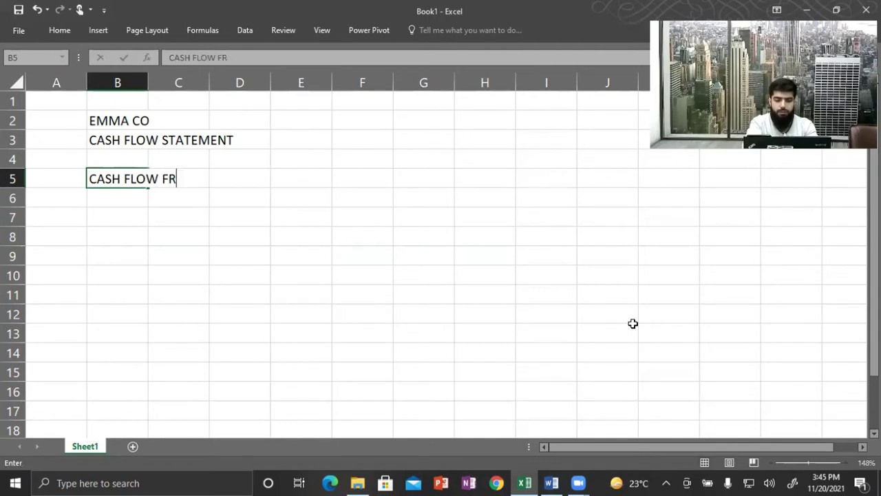
pyautogui.write('OM OPERA')
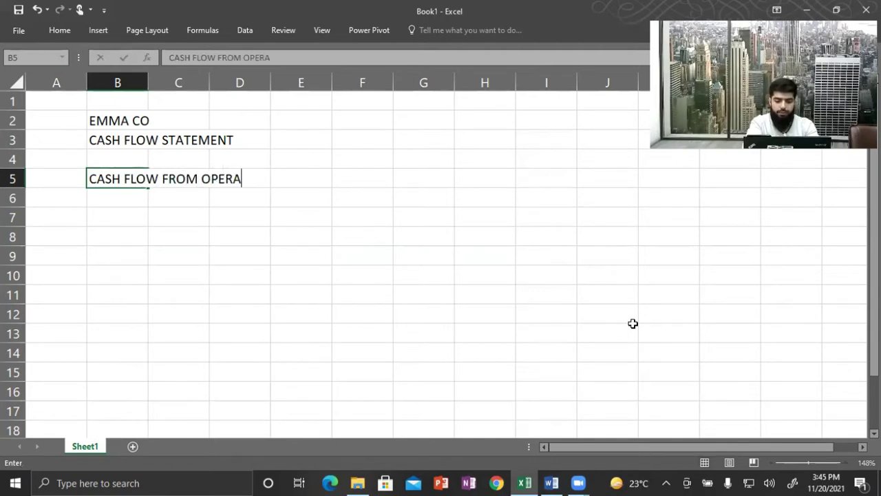
pyautogui.write('TING ACT')
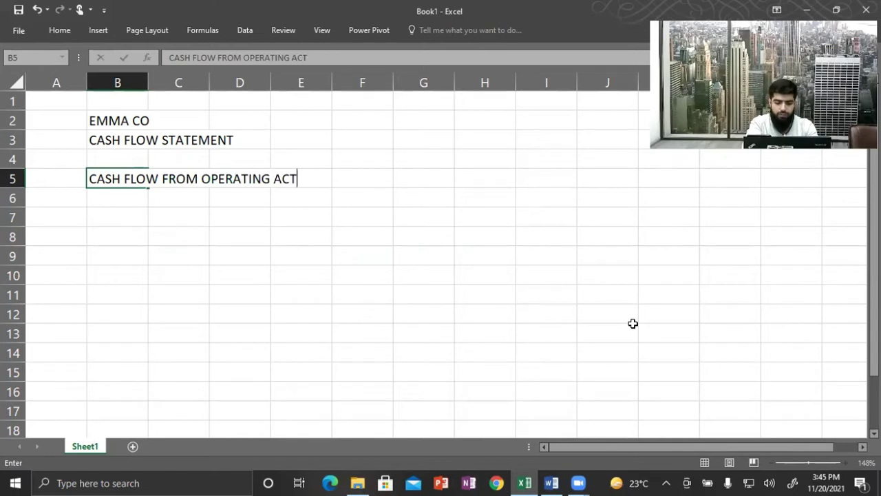
pyautogui.write('IVITIES')
pyautogui.press('Return')
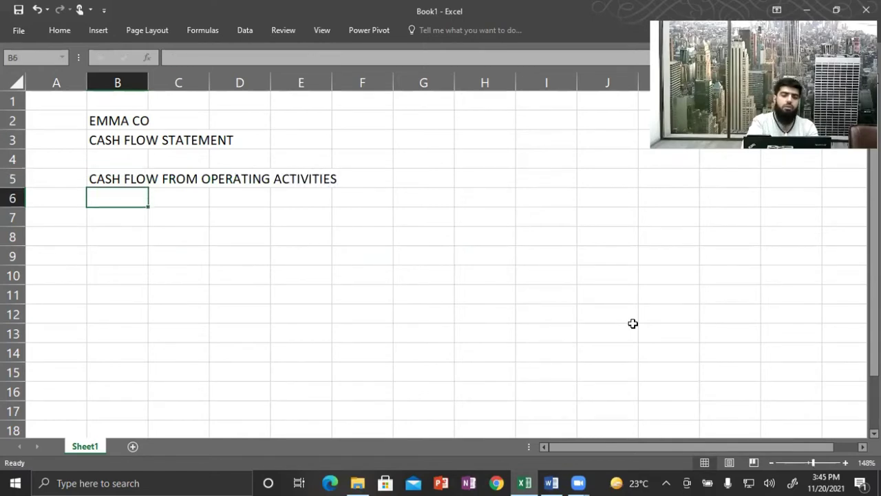
pyautogui.press('Up')
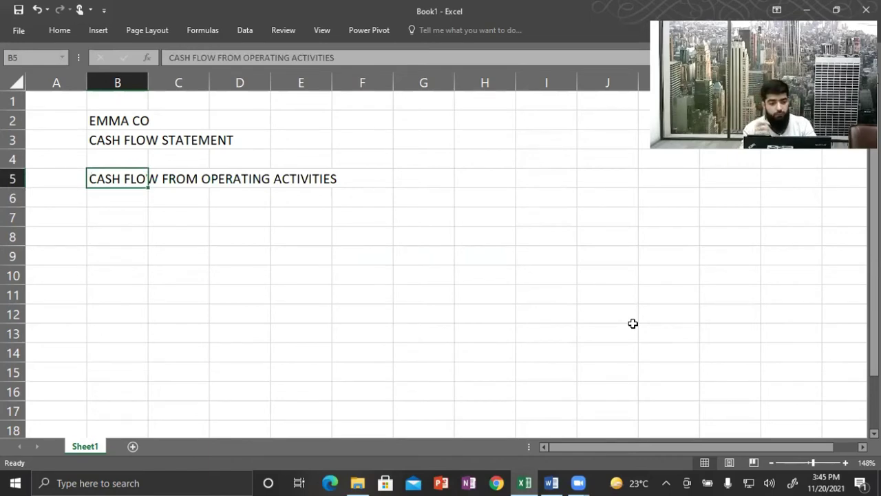
pyautogui.hotkey('ctrl', 'b')
pyautogui.press('Down')
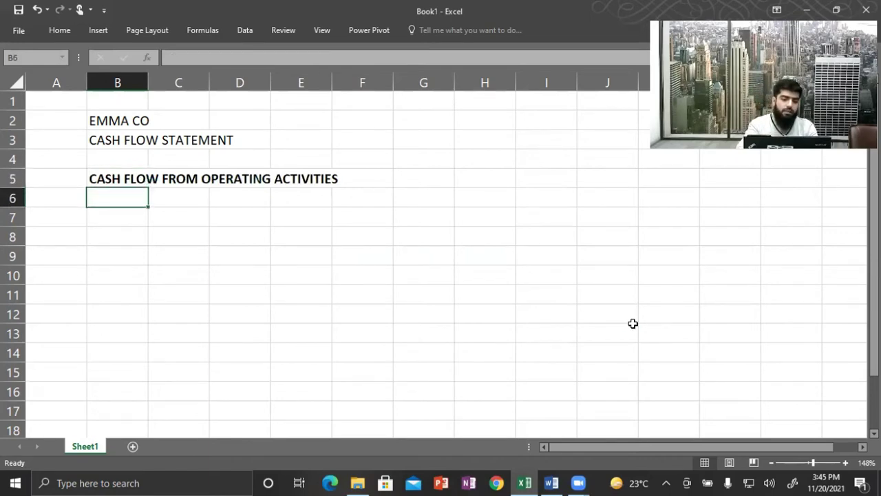
# Step: Add a PBT line in B7 and enter its amount, 300, in F7, taken from the Word profit or loss statement
pyautogui.press('Down')
pyautogui.write('PBT')
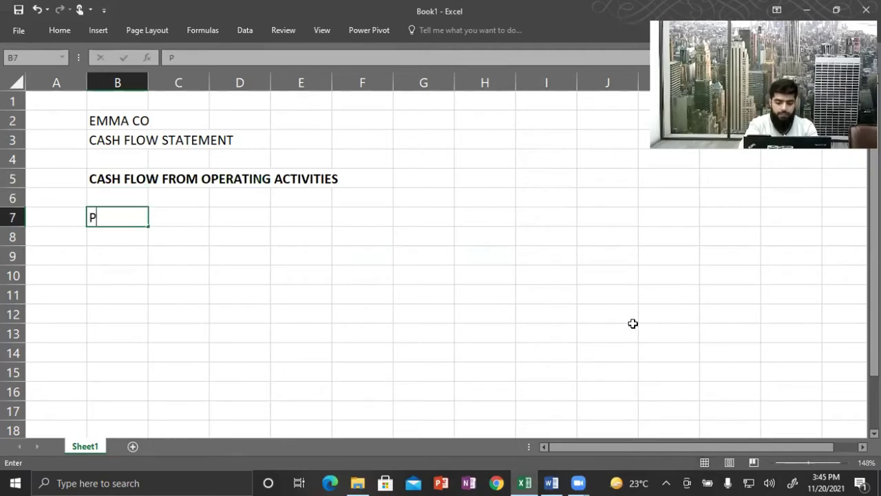
pyautogui.press('Tab')
pyautogui.press('Tab')
pyautogui.press('Tab')
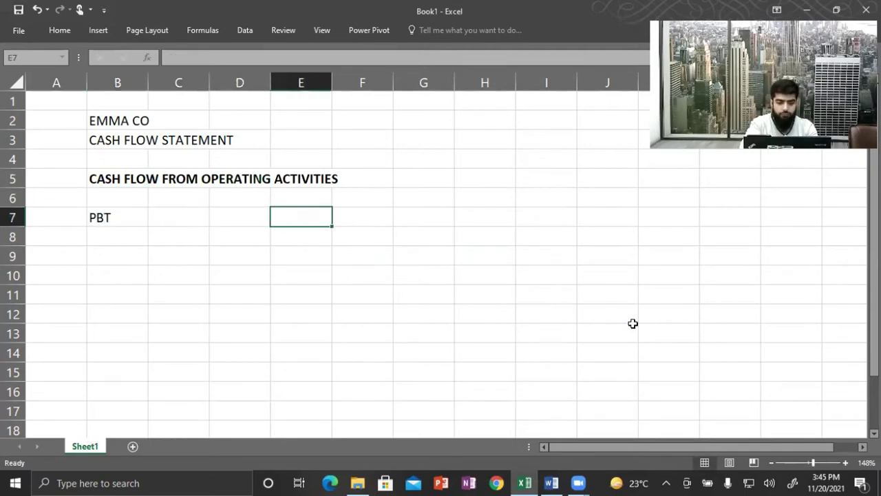
pyautogui.press('Right')
pyautogui.hotkey('alt', 'Tab')
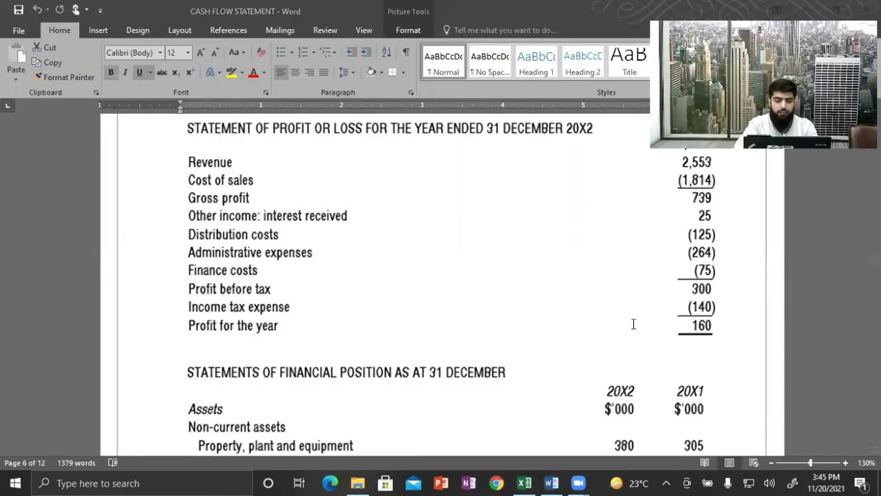
pyautogui.hotkey('alt', 'Tab')
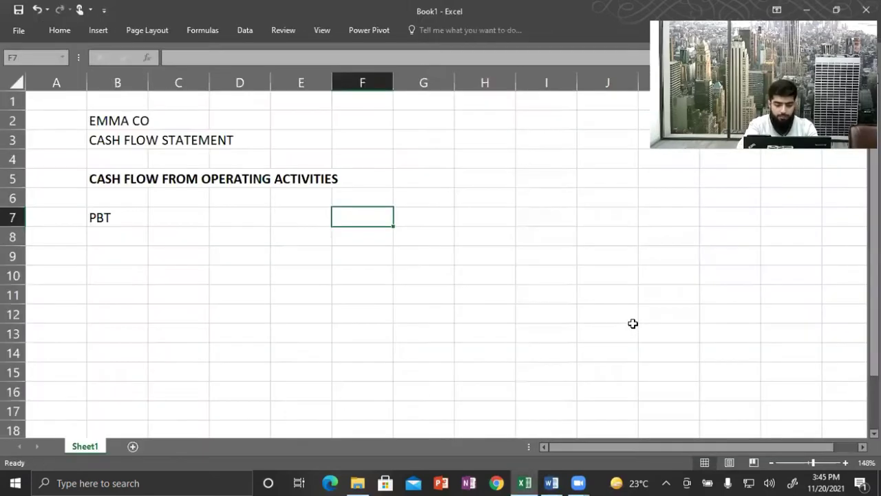
pyautogui.write('300')
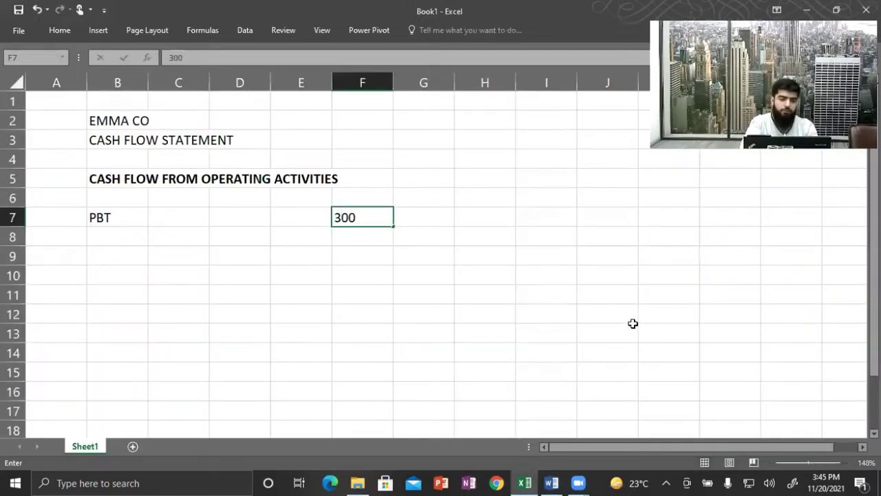
pyautogui.press('Return')
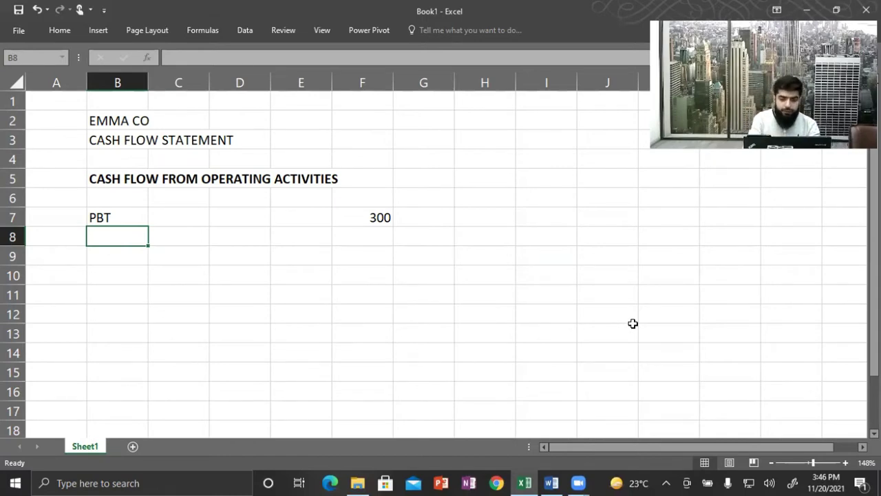
# Step: Switch to the Word document and examine Emma Co's financial statements for items that adjust profit before tax
pyautogui.hotkey('alt', 'Tab')
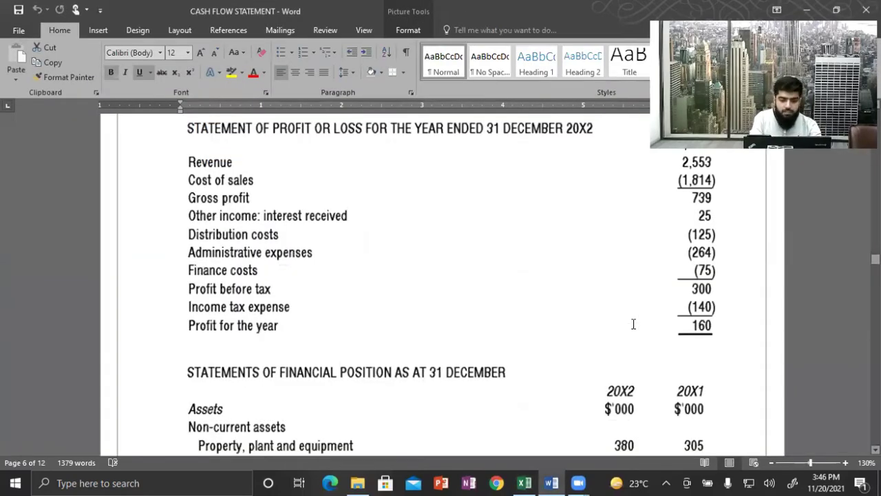
pyautogui.press('pagedown')
pyautogui.press('pageup')
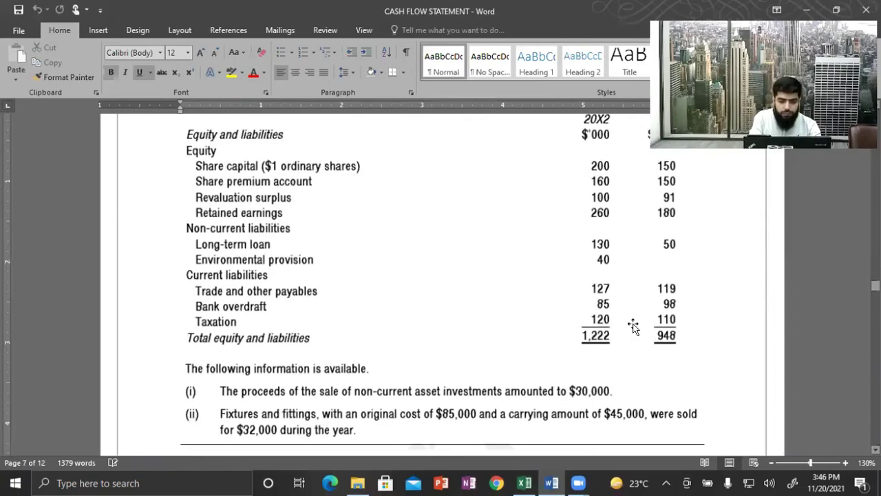
pyautogui.press('pagedown')
pyautogui.press('pageup')
pyautogui.press('pagedown')
pyautogui.press('pageup')
pyautogui.press('pagedown')
pyautogui.press('pagedown')
pyautogui.press('pageup')
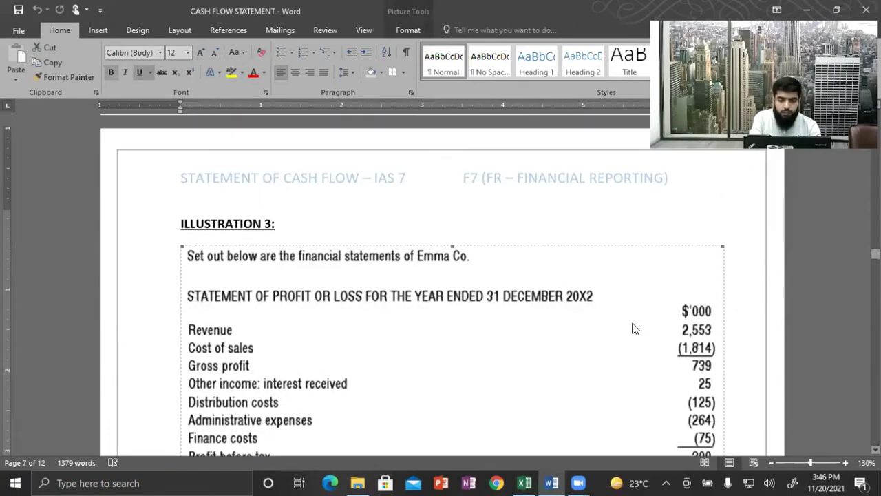
pyautogui.press('pagedown')
pyautogui.press('pageup')
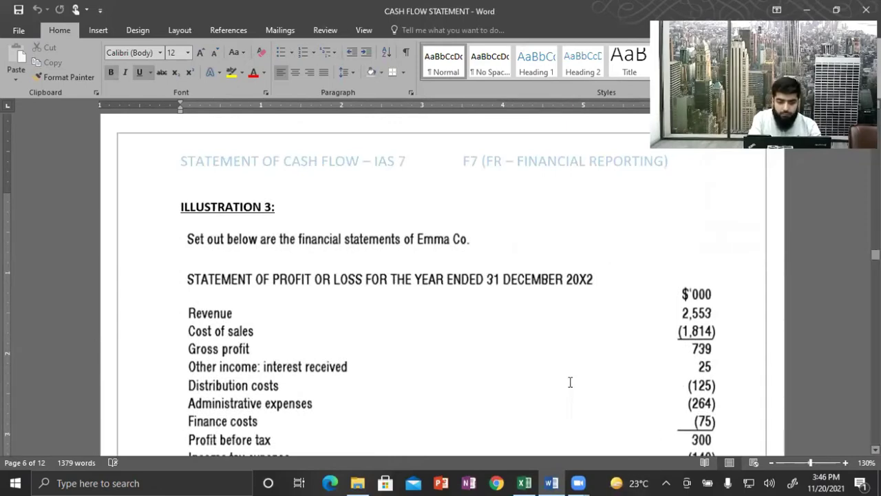
pyautogui.scroll(-1, 569, 374)
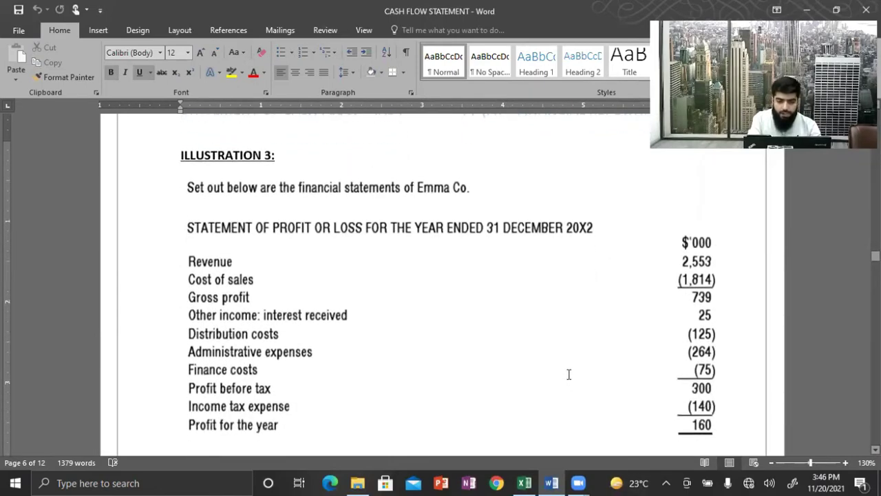
pyautogui.scroll(-1, 569, 374)
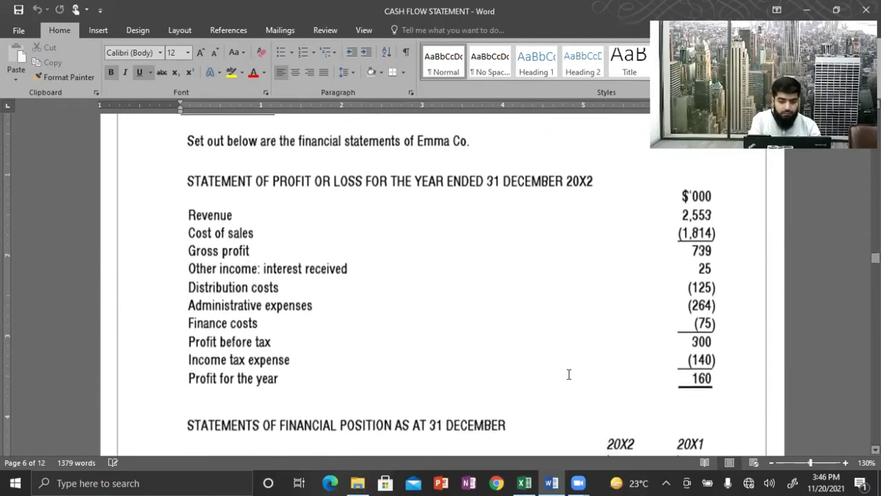
pyautogui.scroll(-2, 568, 373)
pyautogui.scroll(-1, 568, 374)
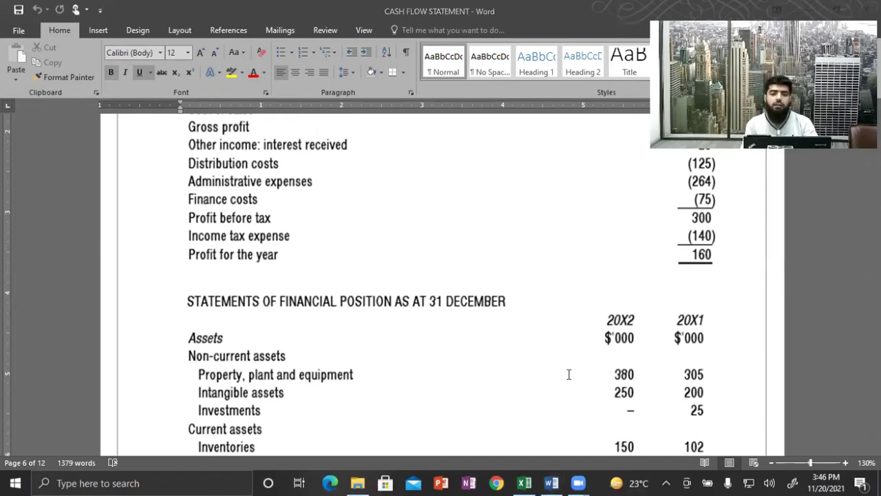
# Step: Switch to the Excel workbook and add the line label FINANCE COST in B8, below PBT
pyautogui.hotkey('alt', 'Tab')
pyautogui.write('F')
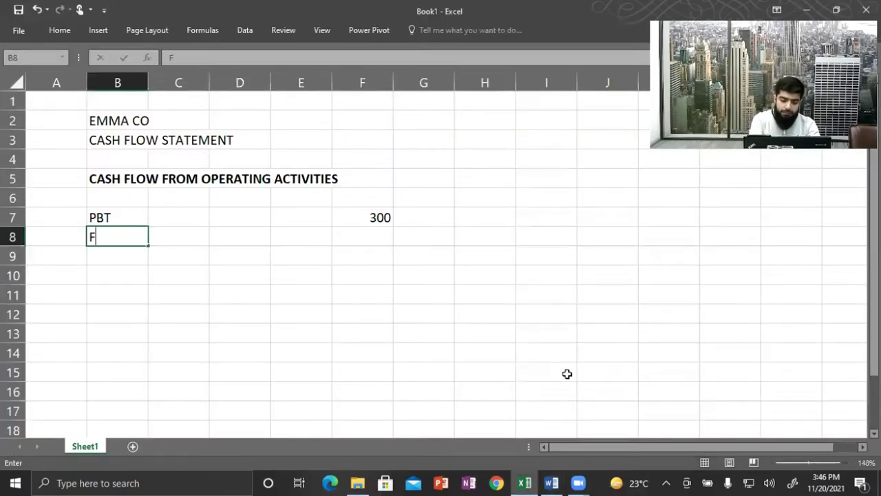
pyautogui.write('INANCE ')
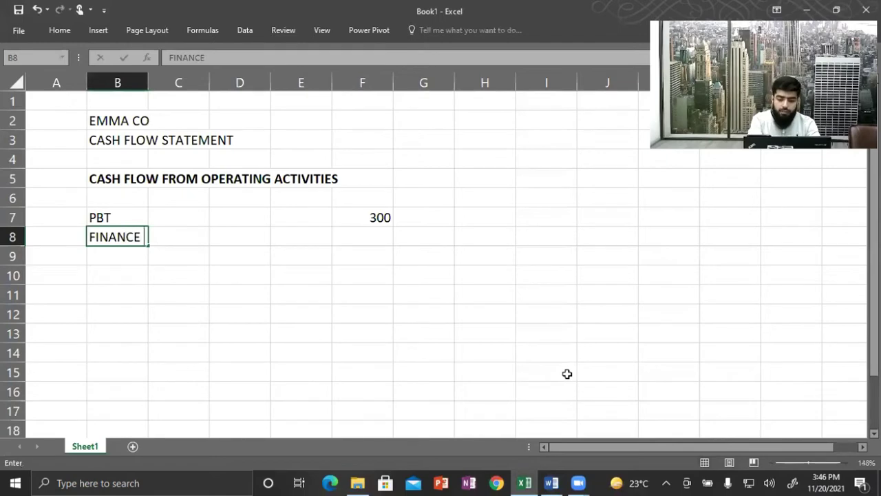
pyautogui.write('COST')
pyautogui.press('Right')
pyautogui.press('Right')
pyautogui.press('Right')
pyautogui.press('Right')
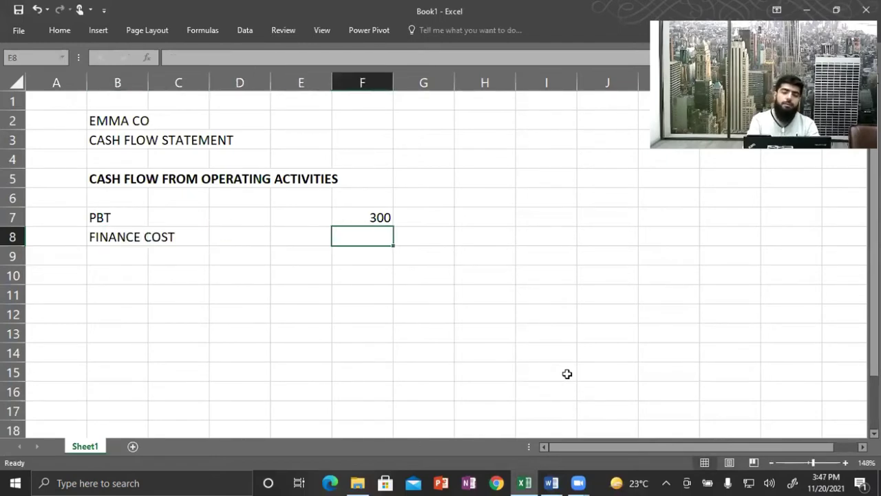
# Step: Autofit the width of column B to the FINANCE COST label in B8
pyautogui.press('Left')
pyautogui.press('Left')
pyautogui.press('Left')
pyautogui.press('Left')
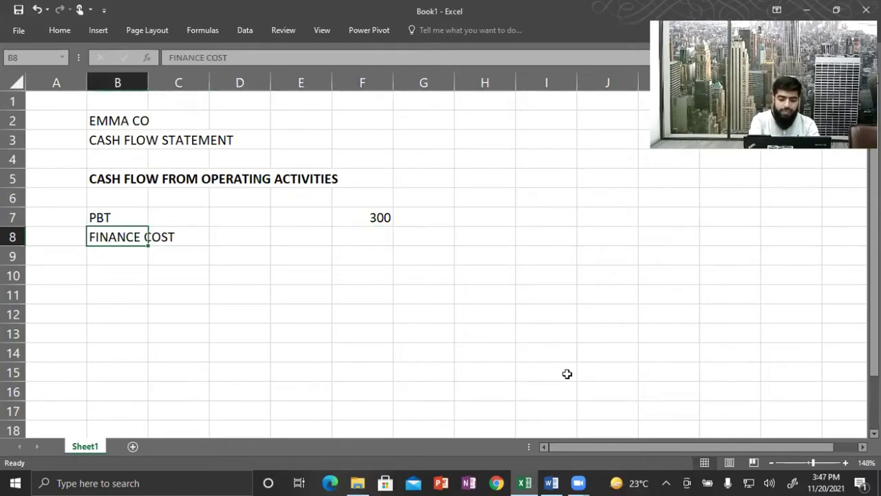
pyautogui.hotkey('alt', 'h')
pyautogui.press('o')
pyautogui.press('i')
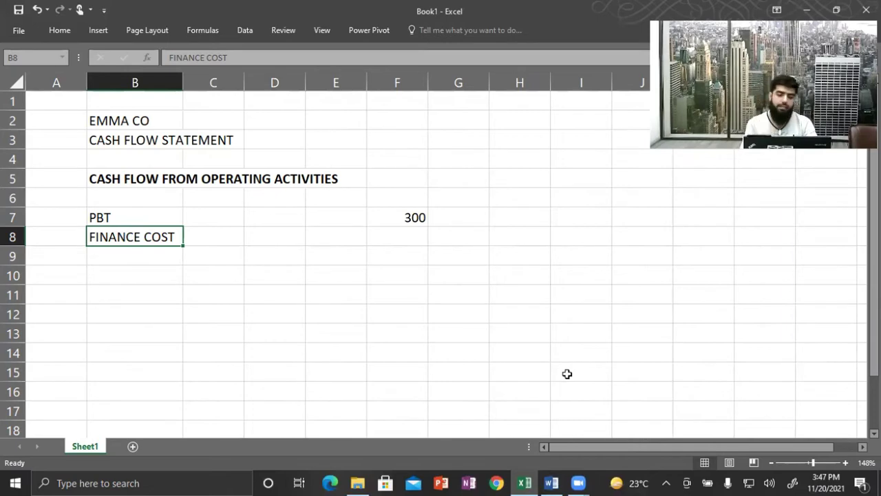
# Step: Enter the finance cost amount, 75, in F8, taken from the Word profit or loss statement
pyautogui.press('Right')
pyautogui.press('Right')
pyautogui.press('Right')
pyautogui.press('Right')
pyautogui.press('Left')
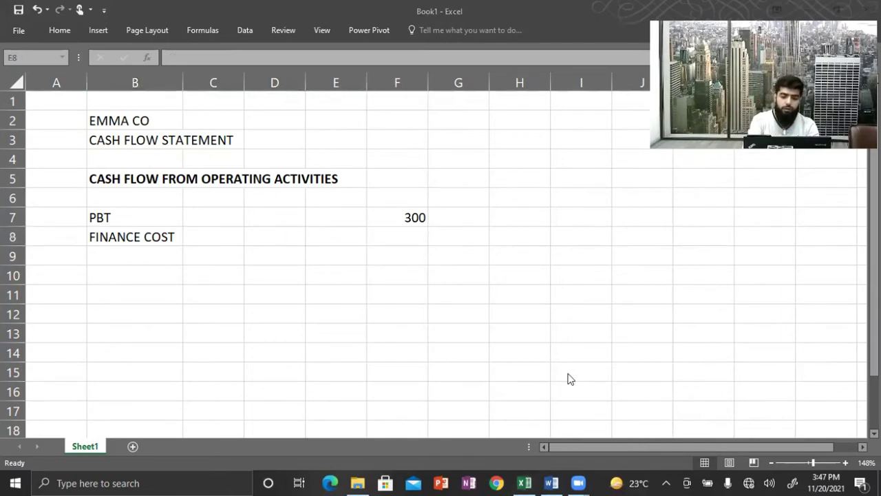
pyautogui.hotkey('alt', 'Tab')
pyautogui.hotkey('alt', 'Tab')
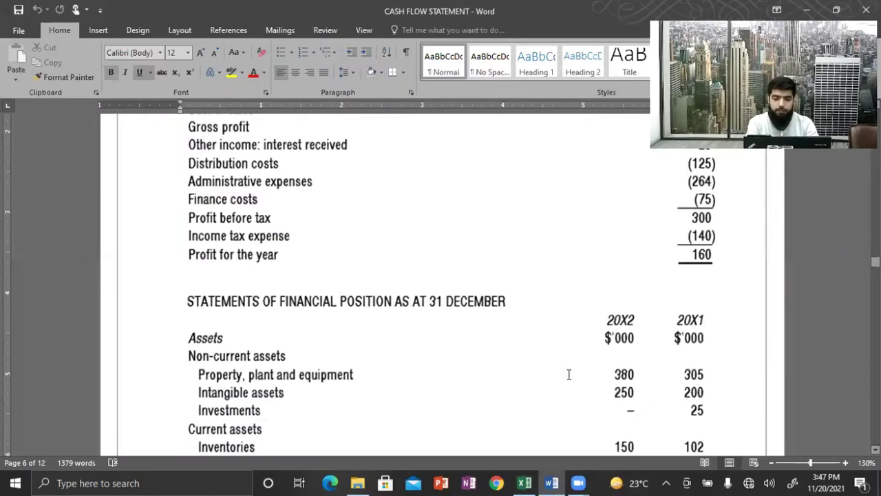
pyautogui.hotkey('alt', 'Tab')
pyautogui.write('75')
pyautogui.press('Return')
pyautogui.press('Left')
pyautogui.press('Left')
pyautogui.press('Left')
# Step: Switch to the Word document and examine the financial position statements, notes (i) to (iii) and the profit or loss statement for further adjustments
pyautogui.hotkey('alt', 'Tab')
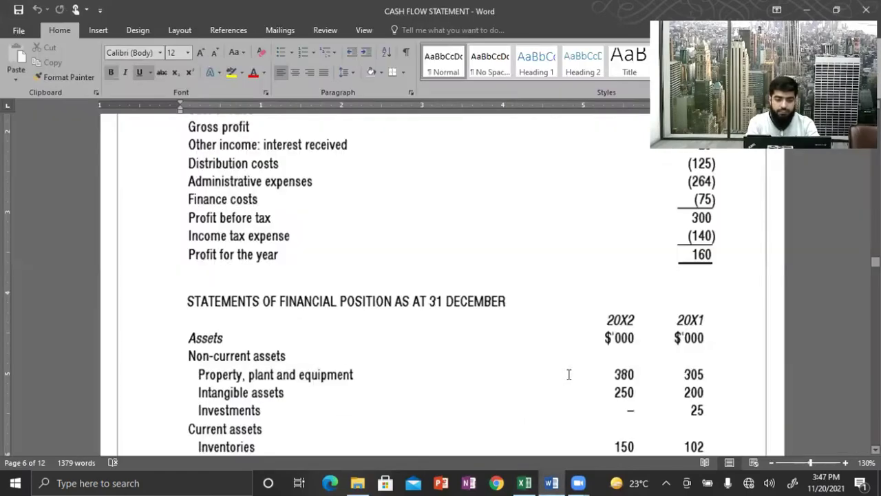
pyautogui.scroll(-2, 569, 373)
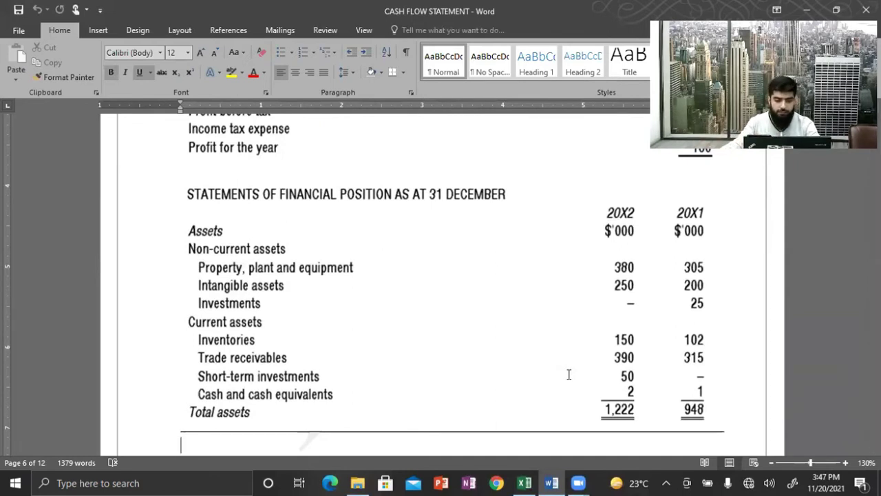
pyautogui.scroll(-1, 569, 374)
pyautogui.scroll(-1, 568, 374)
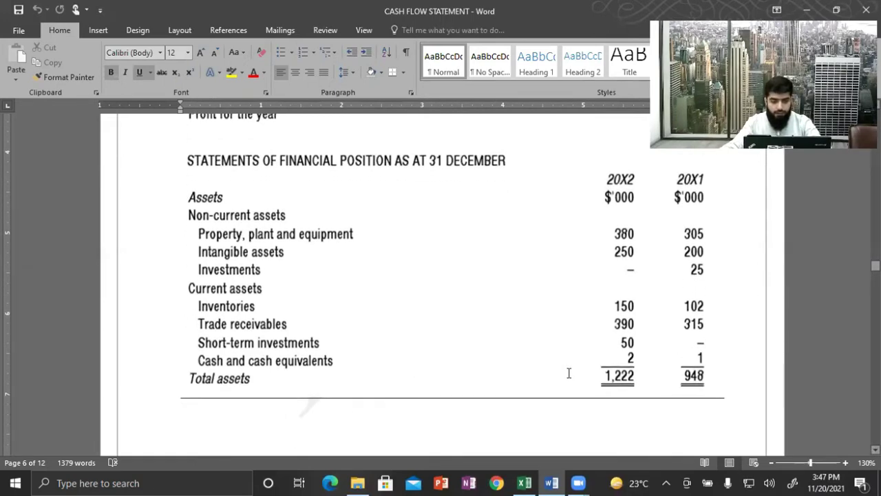
pyautogui.click(569, 376)
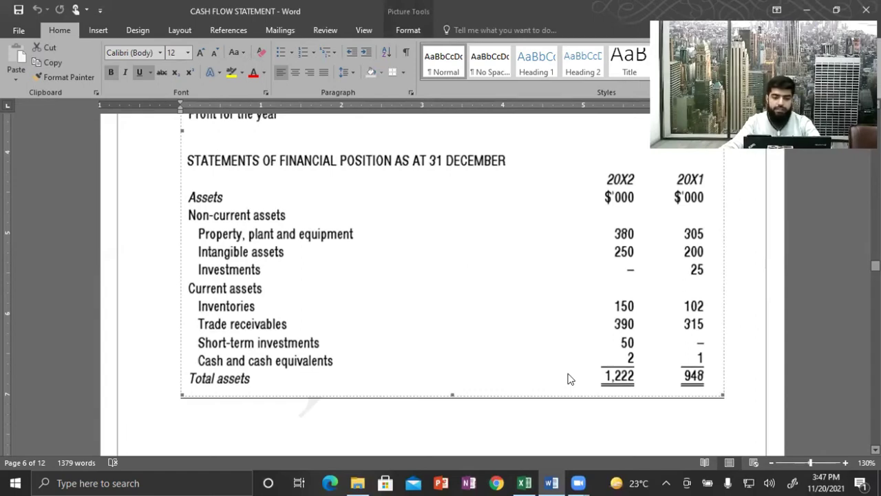
pyautogui.scroll(-3, 569, 378)
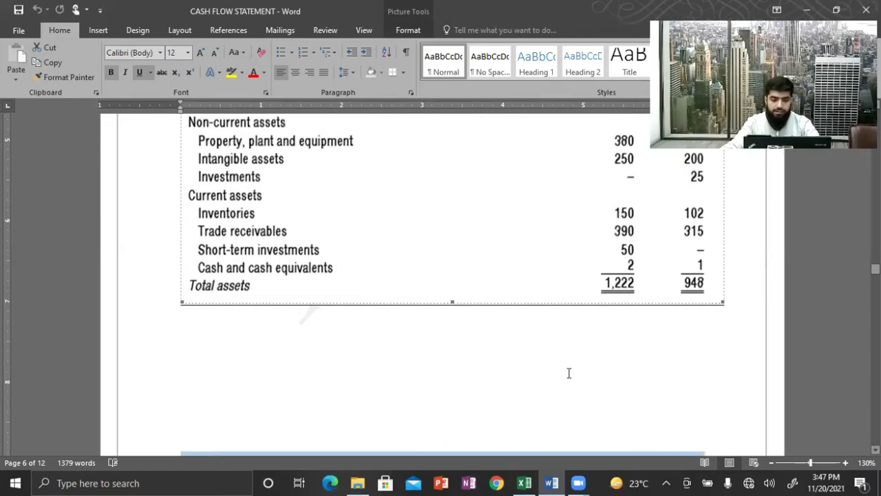
pyautogui.scroll(-3, 568, 375)
pyautogui.scroll(-12, 569, 377)
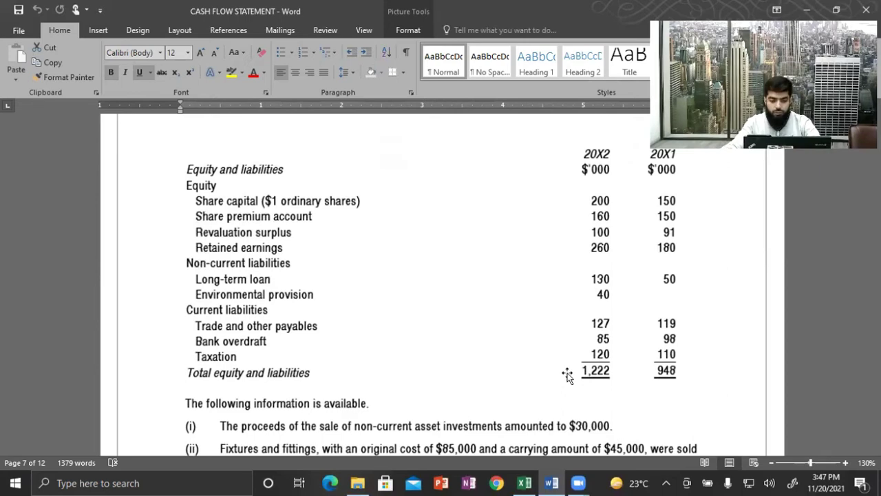
pyautogui.scroll(-3, 567, 375)
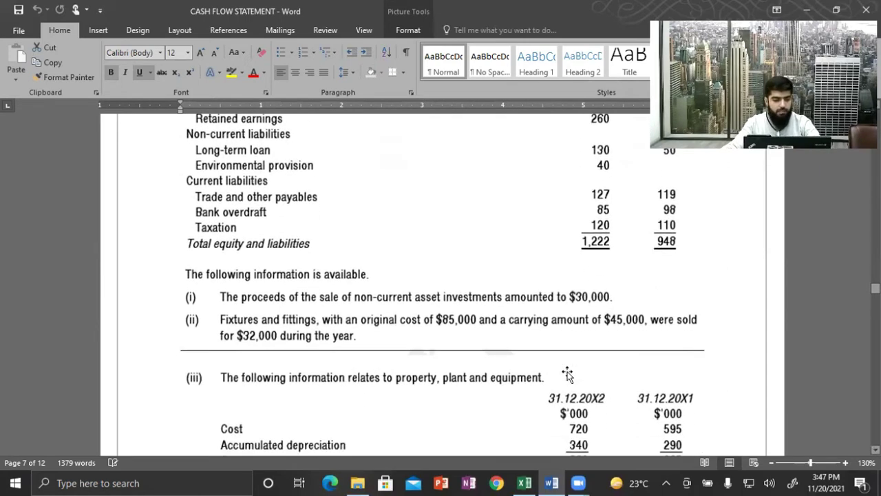
pyautogui.scroll(-1, 567, 373)
pyautogui.scroll(1, 567, 374)
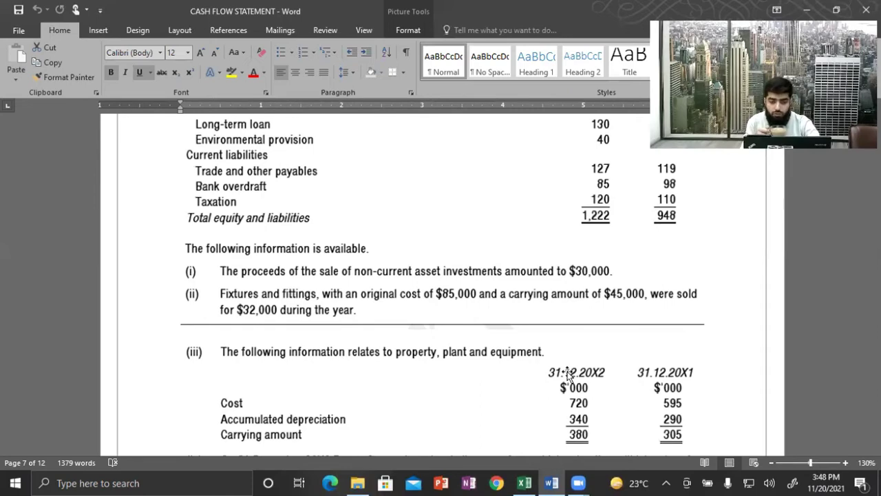
pyautogui.scroll(8, 569, 376)
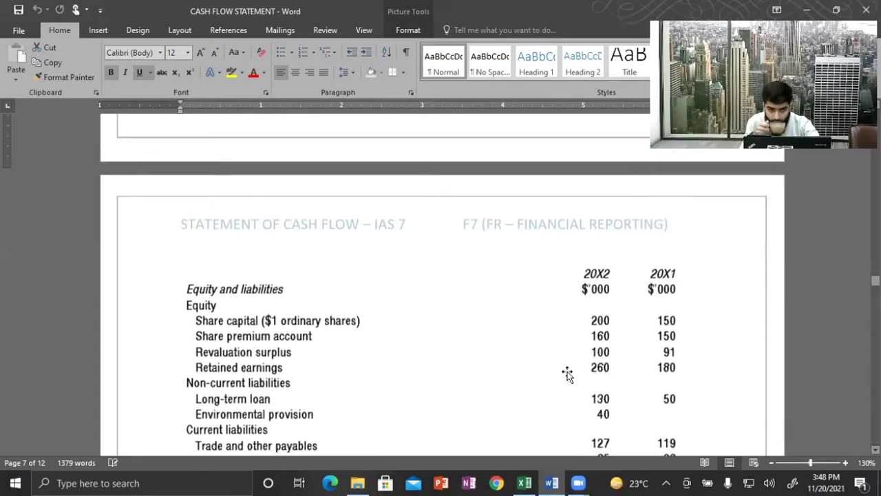
pyautogui.scroll(6, 569, 375)
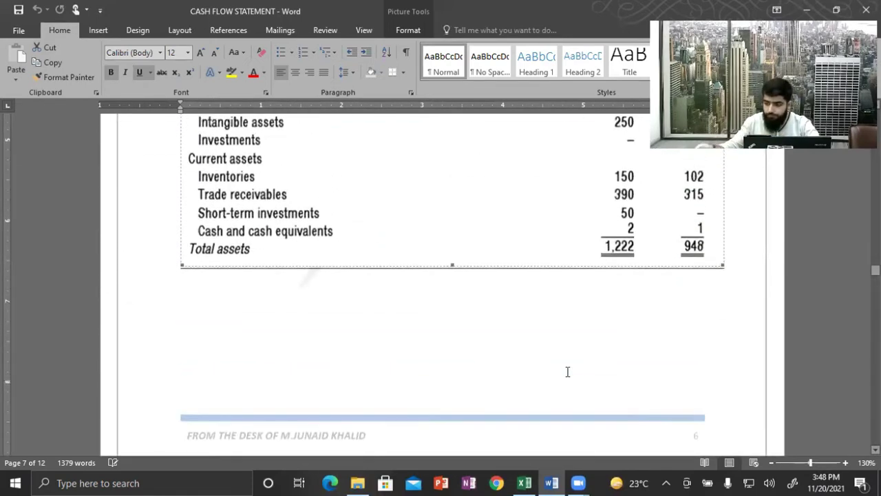
pyautogui.scroll(4, 568, 376)
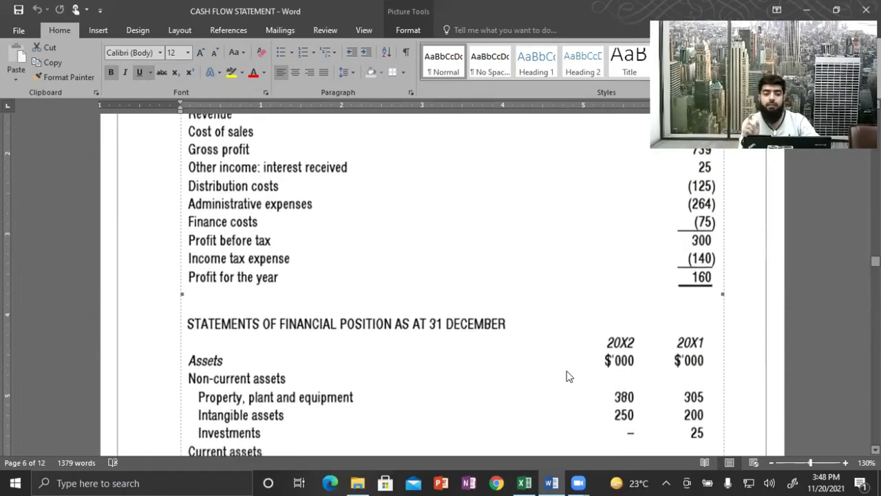
pyautogui.scroll(1, 569, 375)
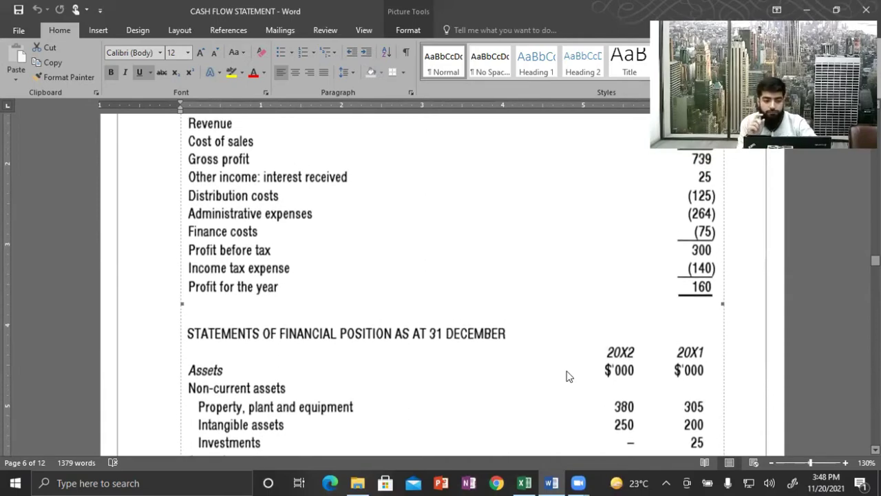
# Step: Read Emma Co's additional notes (i) to (vii), then review the other income line in the profit or loss statement
pyautogui.scroll(-10, 568, 375)
pyautogui.scroll(-8, 567, 374)
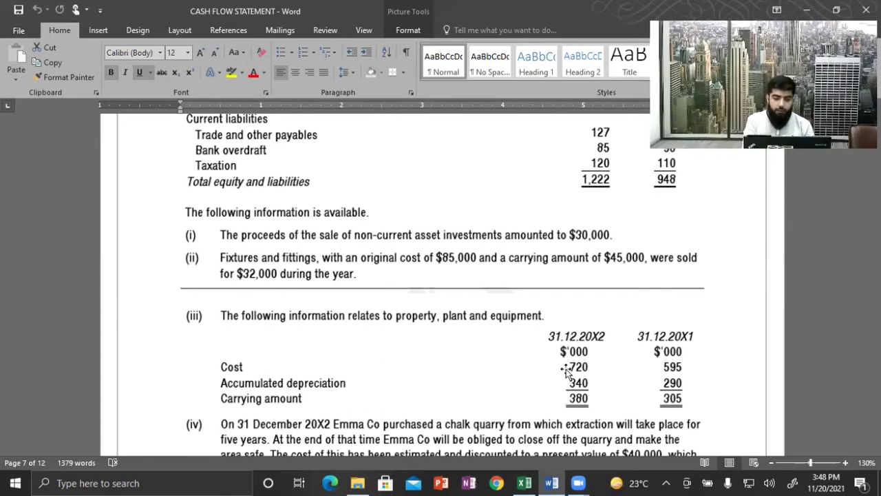
pyautogui.scroll(-4, 566, 372)
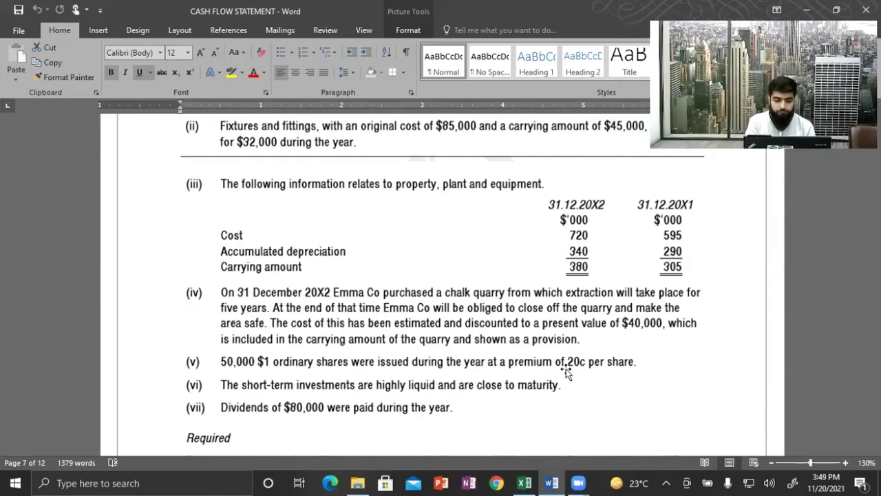
pyautogui.scroll(-2, 566, 371)
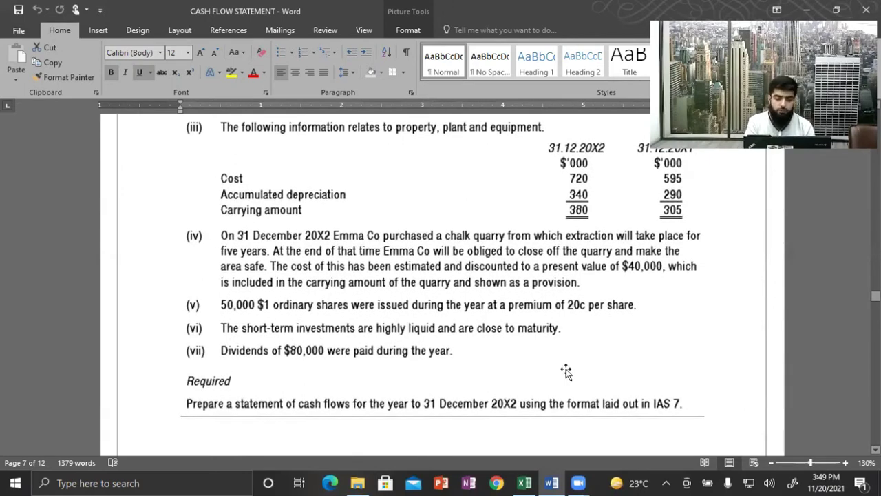
pyautogui.scroll(3, 566, 372)
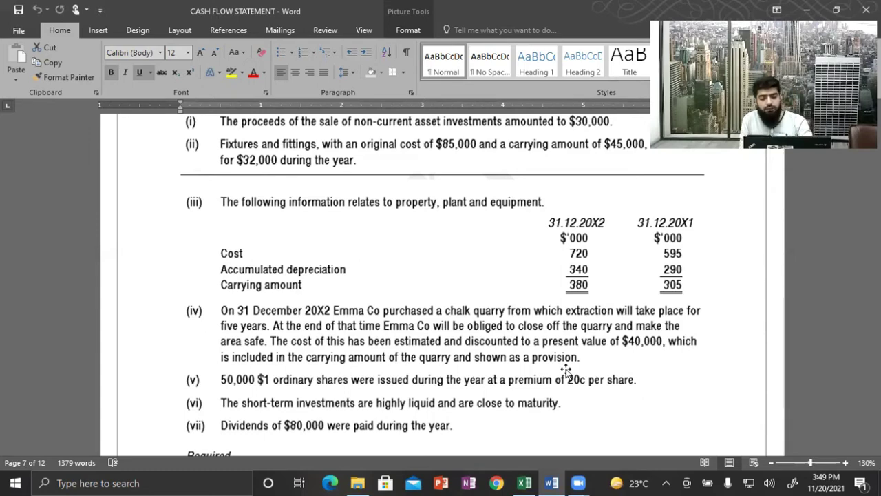
pyautogui.scroll(10, 565, 372)
pyautogui.scroll(5, 565, 372)
pyautogui.scroll(13, 566, 372)
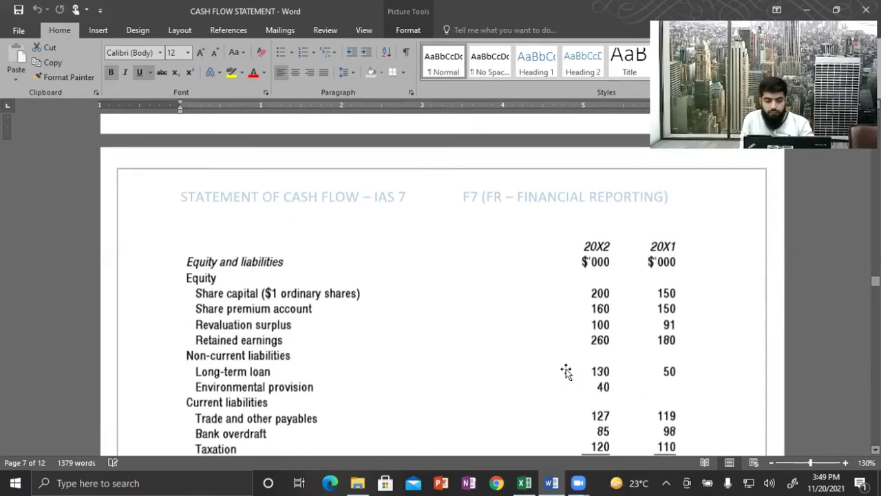
pyautogui.scroll(12, 569, 375)
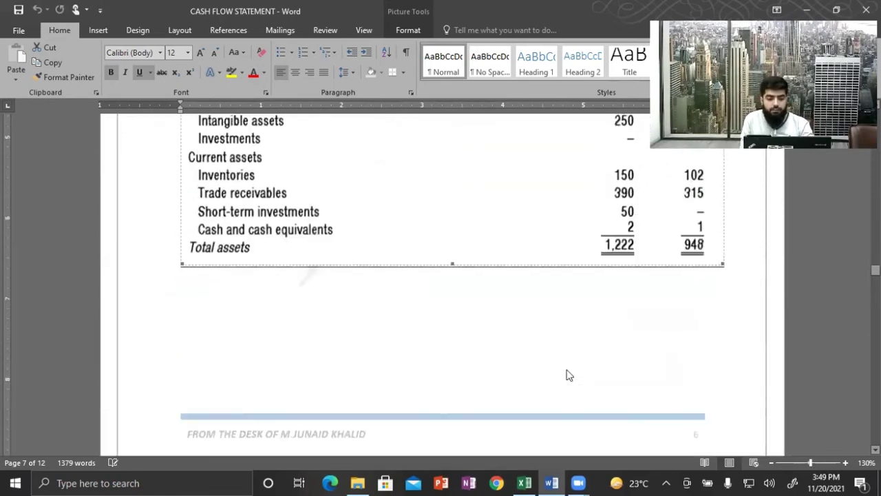
pyautogui.scroll(7, 569, 375)
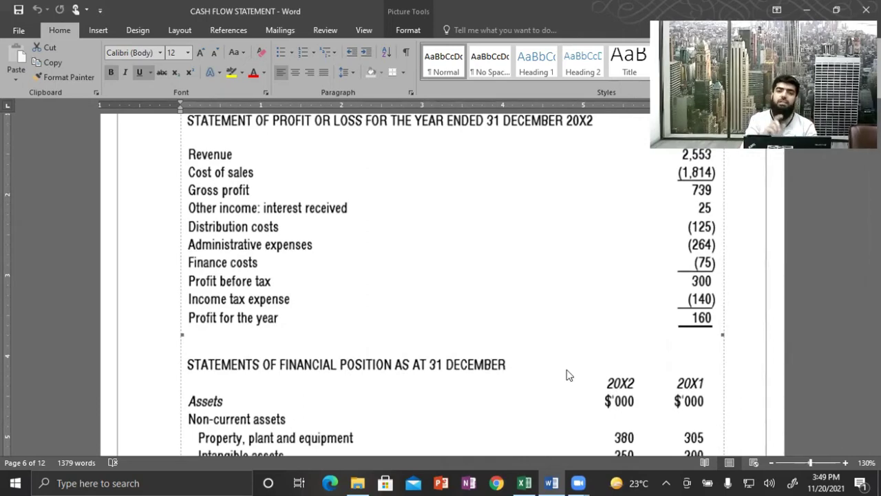
# Step: Switch to the Excel workbook and add an INTEREST RECEIVED line in B9 with the amount -25 in F9
pyautogui.hotkey('alt', 'Tab')
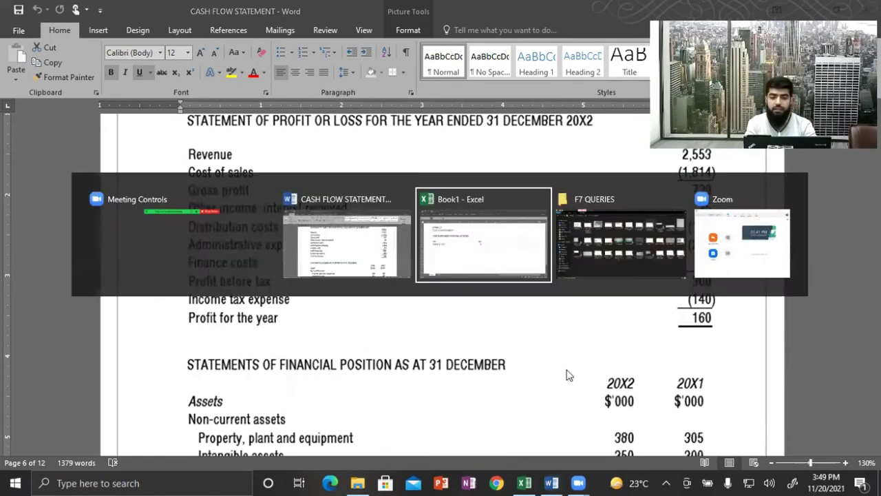
pyautogui.press('Left')
pyautogui.write('INTEREST RECEIVED')
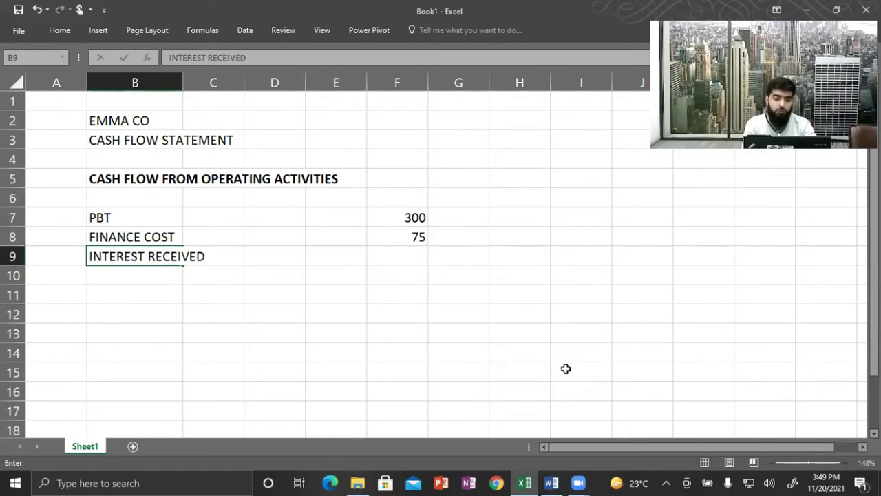
pyautogui.press('Right')
pyautogui.press('Right')
pyautogui.press('Right')
pyautogui.press('Right')
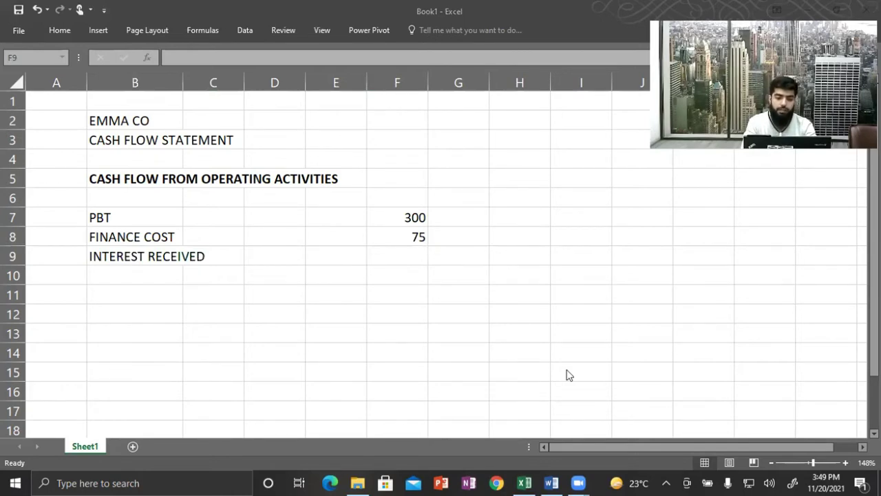
pyautogui.hotkey('alt', 'Tab')
pyautogui.write('-25')
pyautogui.press('Return')
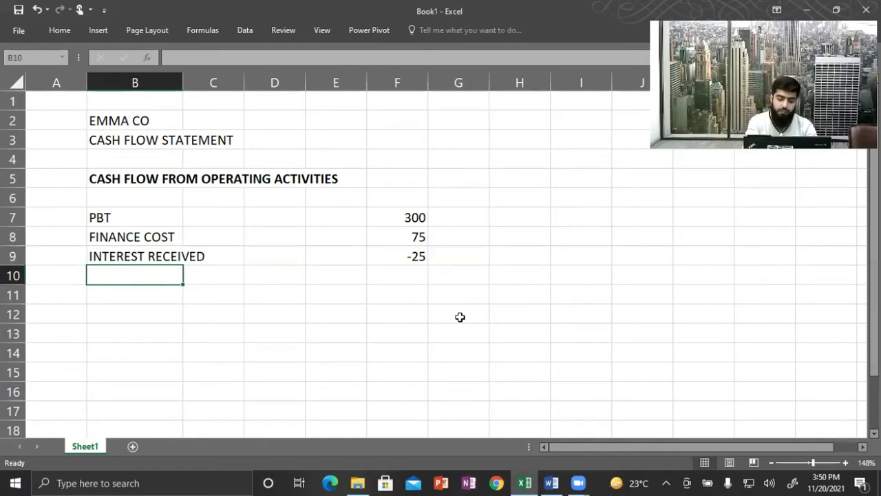
# Step: Enter the working reference W1 in K6, beside the cash flow statement
pyautogui.press('Right')
pyautogui.press('Right')
pyautogui.press('Right')
pyautogui.press('Right')
pyautogui.press('Right')
pyautogui.press('Right')
pyautogui.press('Right')
pyautogui.press('Right')
pyautogui.press('Right')
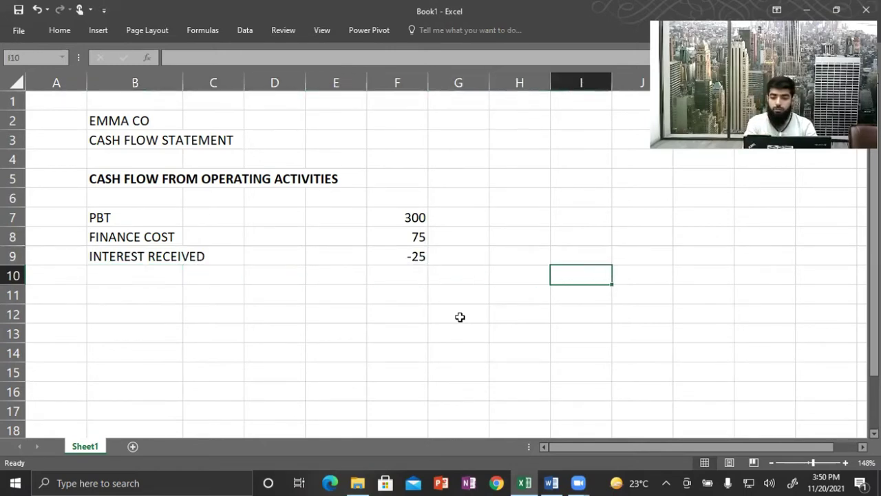
pyautogui.press('Up')
pyautogui.press('Up')
pyautogui.press('Up')
pyautogui.press('Up')
pyautogui.press('Up')
pyautogui.press('Up')
pyautogui.press('Up')
pyautogui.press('Up')
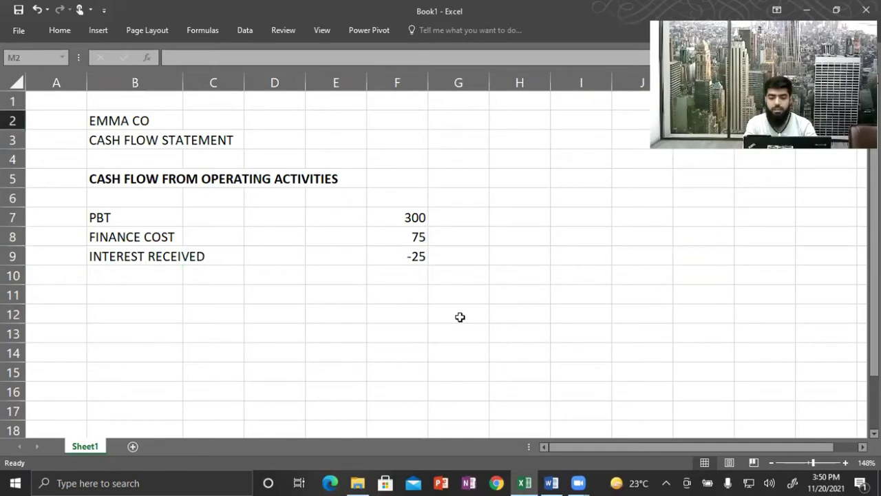
pyautogui.press('Down')
pyautogui.press('Down')
pyautogui.press('Down')
pyautogui.press('Down')
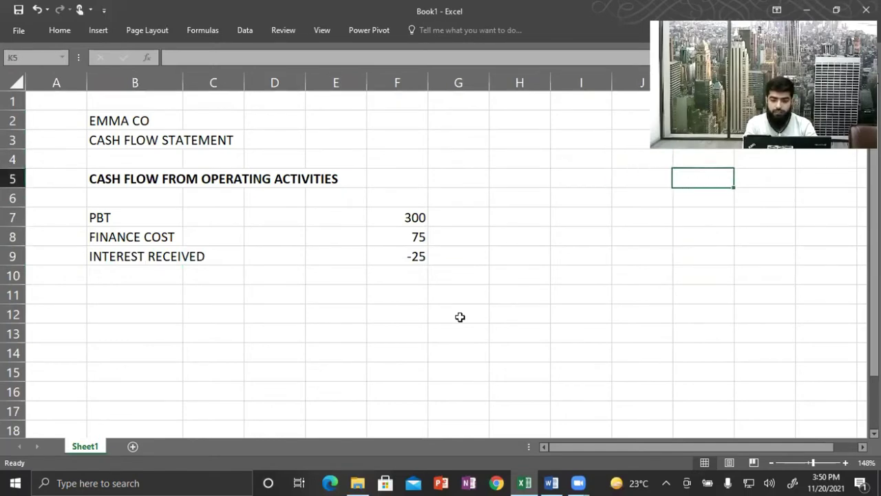
pyautogui.write('W1')
pyautogui.press('Return')
# Step: Title the W1 working GAIN OR LOSS ON DISPOSAL in L6 and make the title bold
pyautogui.press('Right')
pyautogui.press('Up')
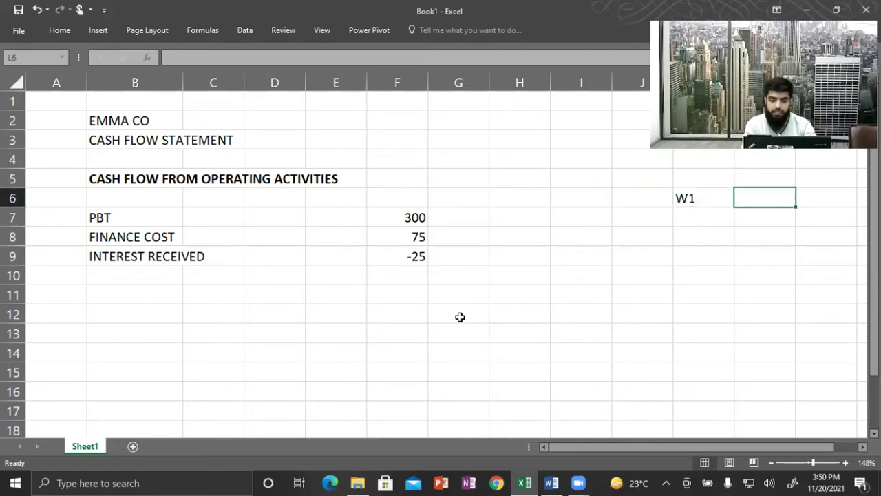
pyautogui.write('INTERST')
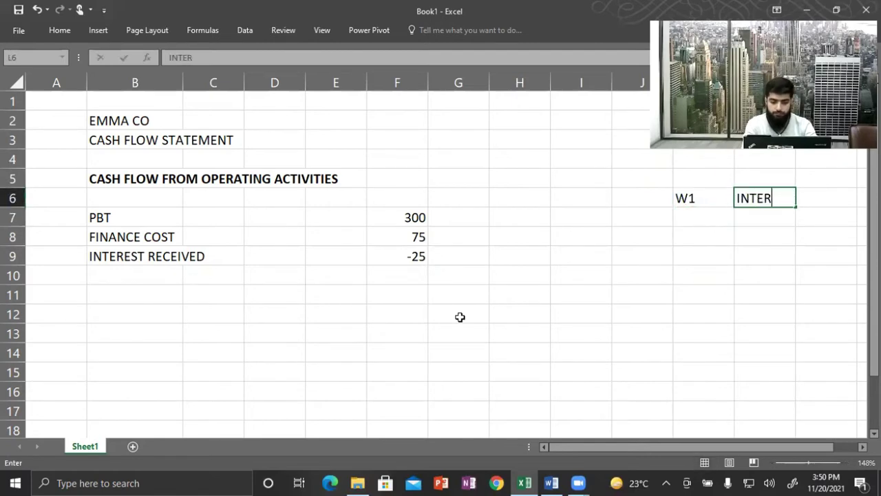
pyautogui.press('BackSpace')
pyautogui.write('ES')
pyautogui.press('BackSpace')
pyautogui.press('BackSpace')
pyautogui.press('BackSpace')
pyautogui.press('BackSpace')
pyautogui.press('BackSpace')
pyautogui.press('BackSpace')
pyautogui.press('BackSpace')
pyautogui.press('BackSpace')
pyautogui.write('GAIN OR LO')
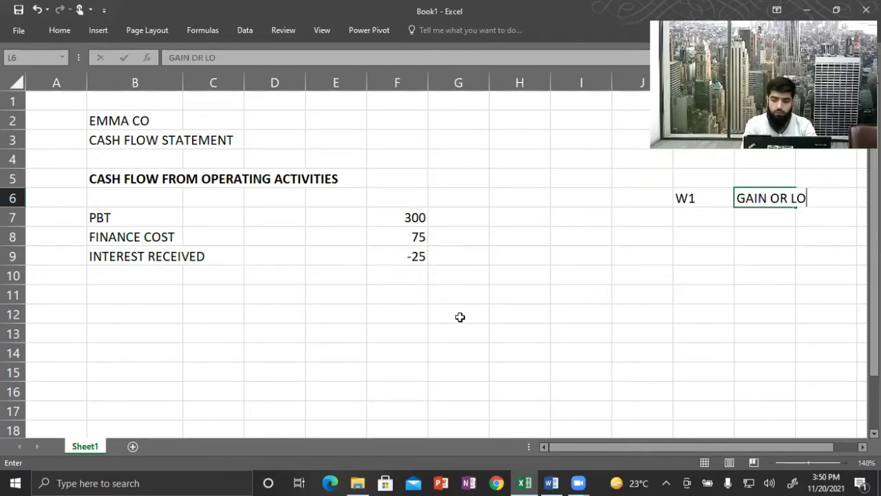
pyautogui.write('SS ON DI')
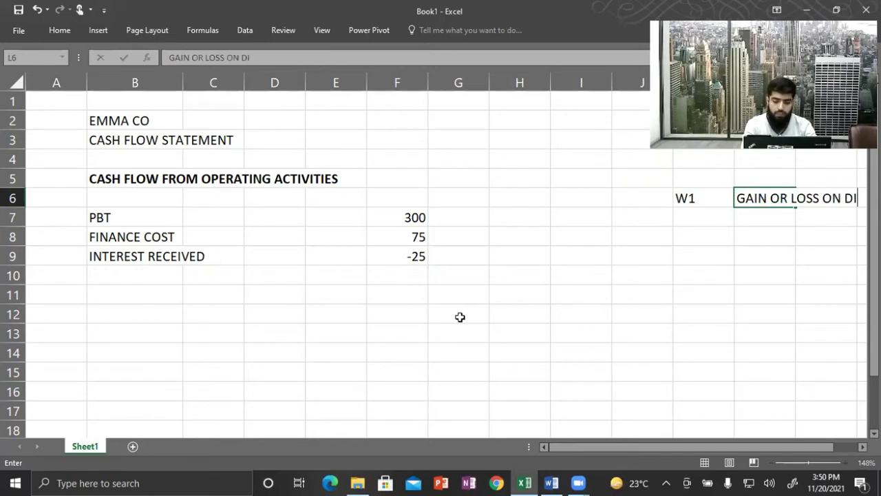
pyautogui.write('SPOSAL')
pyautogui.press('Tab')
pyautogui.press('Left')
pyautogui.press('Left')
pyautogui.press('Right')
pyautogui.press('Right')
pyautogui.press('Right')
pyautogui.press('Right')
pyautogui.press('Left')
pyautogui.press('Left')
pyautogui.press('Left')
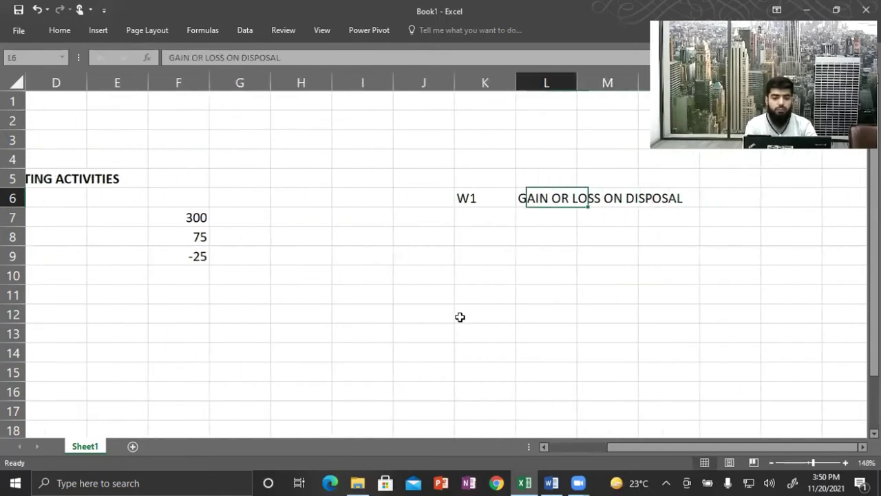
pyautogui.hotkey('ctrl', 'b')
# Step: Check note (i) in the Word document and append -- INVESTMENT to the working's title in L6 of the Excel workbook
pyautogui.press('Down')
pyautogui.press('Down')
pyautogui.press('Down')
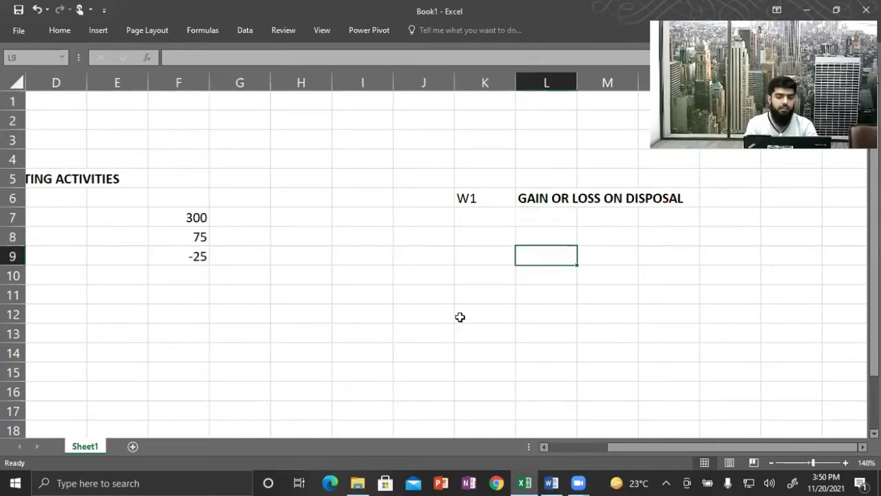
pyautogui.press('Up')
pyautogui.hotkey('alt', 'Tab')
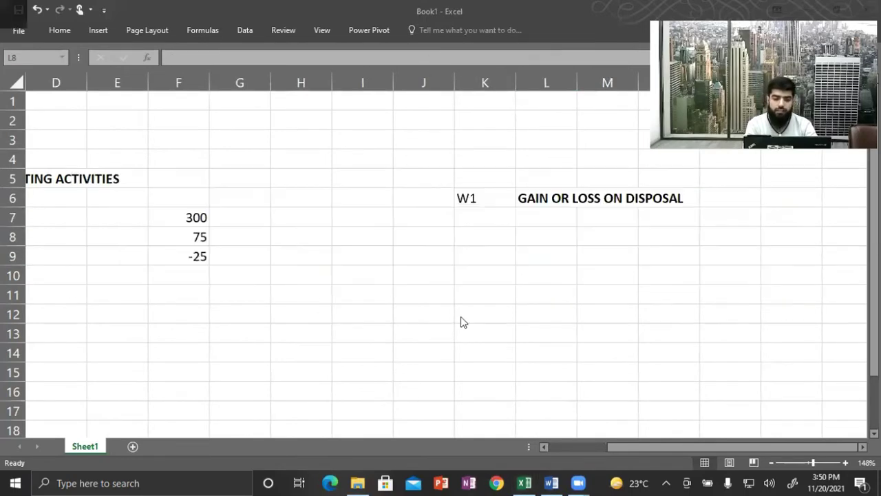
pyautogui.scroll(-10, 460, 321)
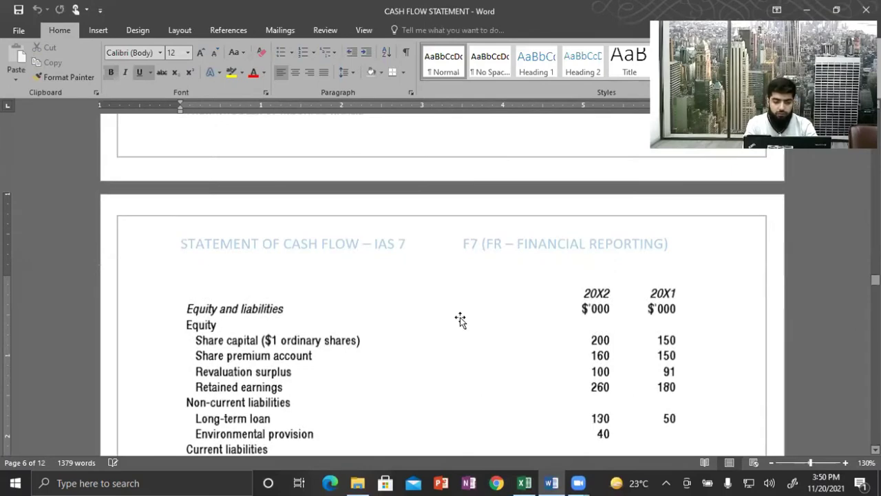
pyautogui.scroll(-8, 459, 319)
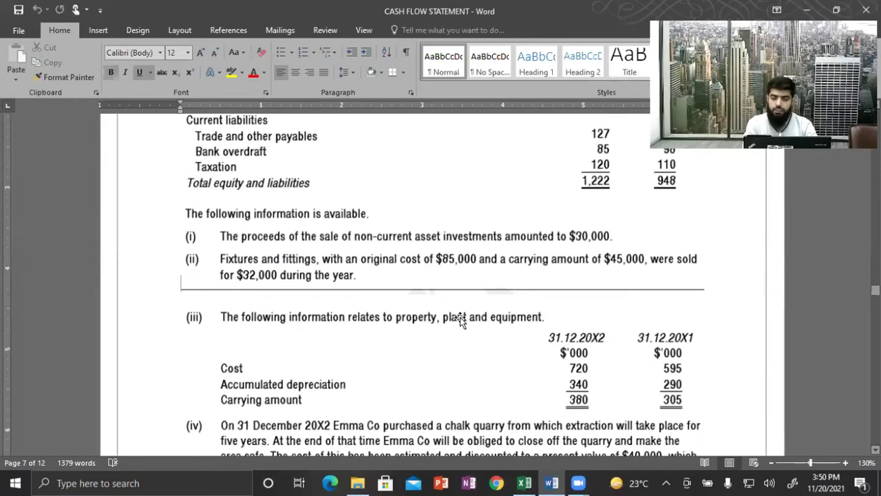
pyautogui.hotkey('alt', 'Tab')
pyautogui.press('Up')
pyautogui.press('Up')
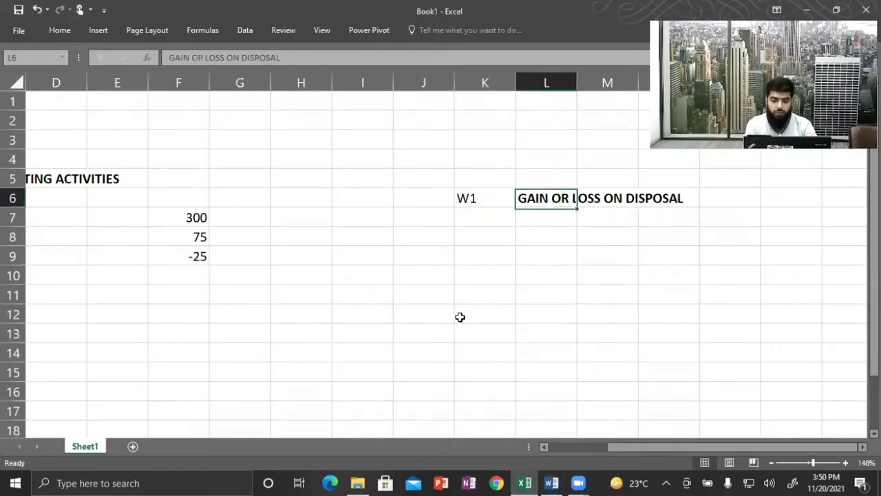
pyautogui.press('F2')
pyautogui.write('-- INVESTMENT')
pyautogui.press('Return')
pyautogui.press('Return')
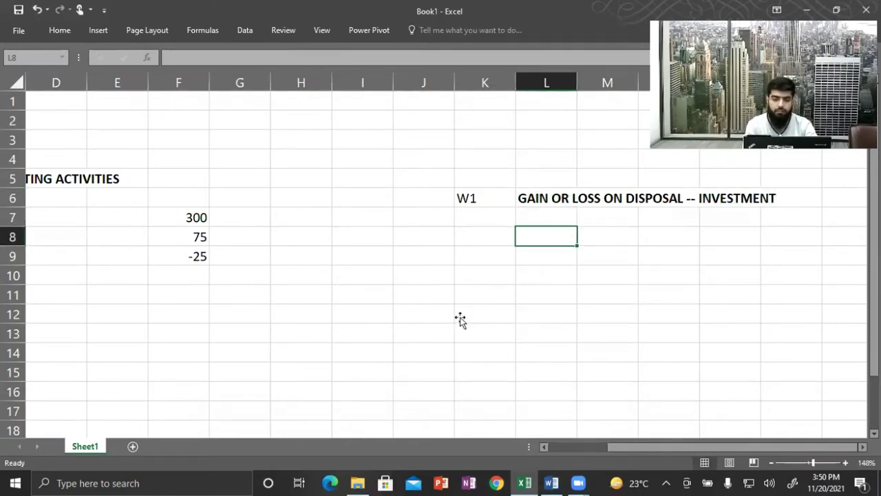
# Step: Look up the investments line in Word's statements of financial position and enter the label INVESTMENT in L8 of the Excel working
pyautogui.hotkey('alt', 'Tab')
pyautogui.scroll(6, 460, 318)
pyautogui.scroll(10, 460, 317)
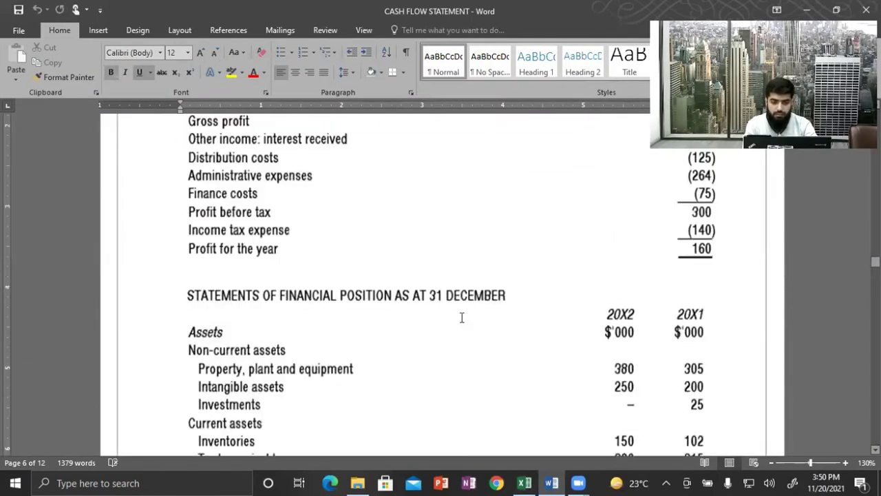
pyautogui.scroll(-6, 462, 317)
pyautogui.scroll(6, 462, 317)
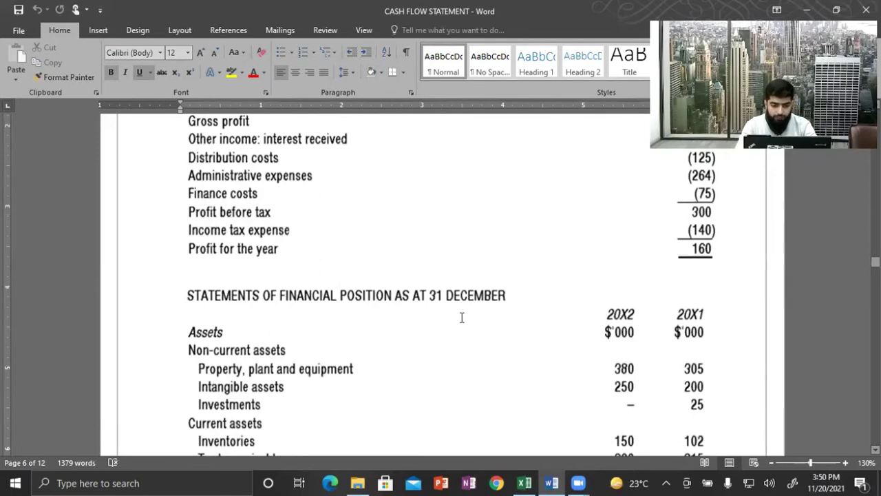
pyautogui.scroll(-1, 462, 317)
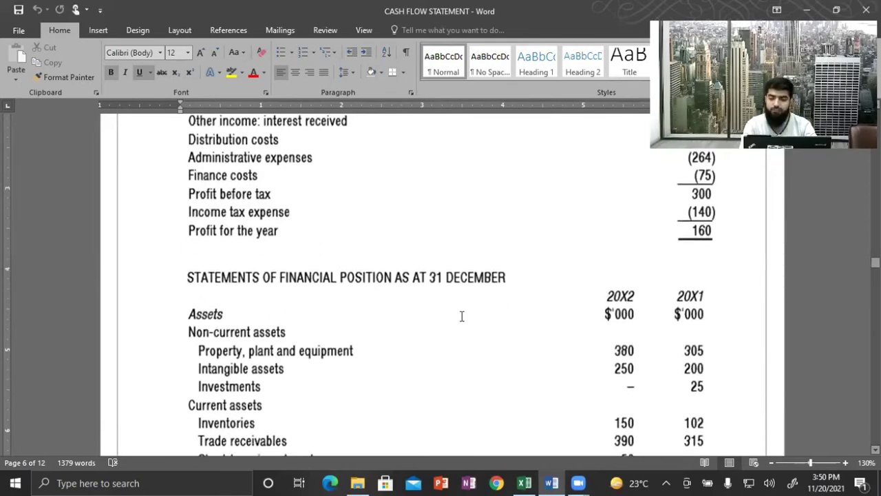
pyautogui.hotkey('alt', 'Tab')
pyautogui.write('INVEST,E')
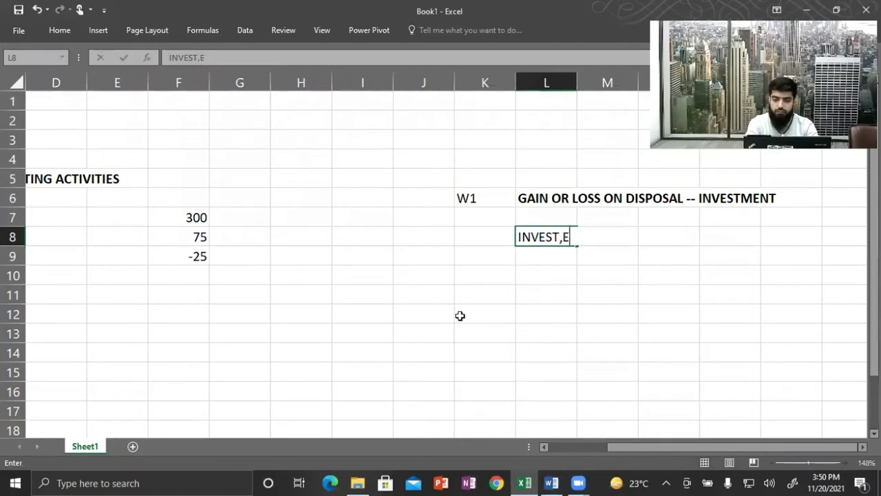
pyautogui.press('BackSpace')
pyautogui.press('BackSpace')
pyautogui.write('MENT')
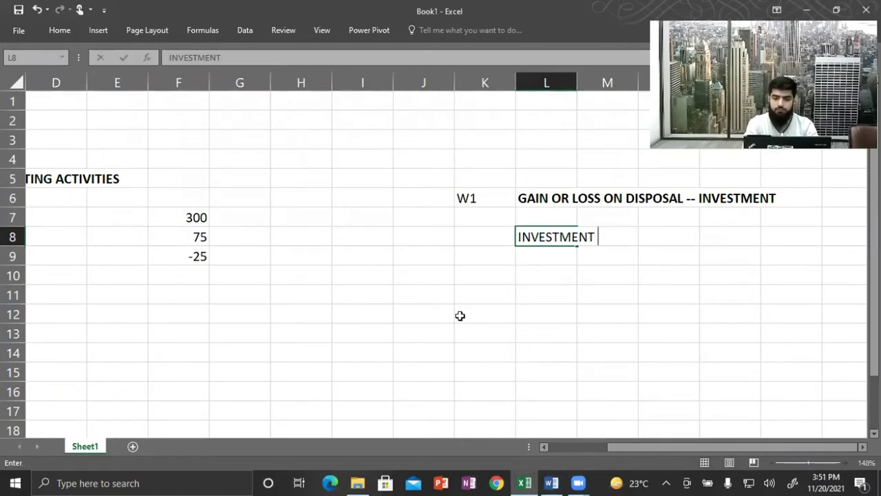
# Step: Autofit column L to the INVESTMENT label and enter the investment's carrying amount, 25, in M8
pyautogui.press('Tab')
pyautogui.press('Left')
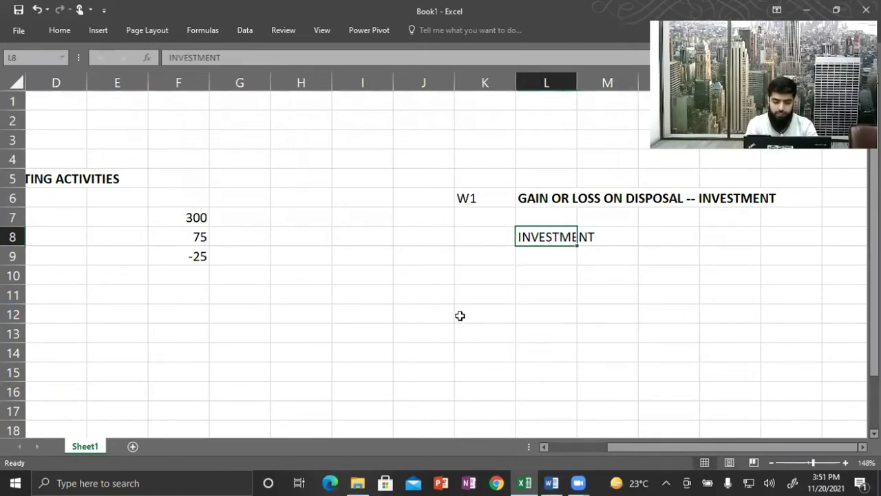
pyautogui.hotkey('alt', 'h')
pyautogui.press('o')
pyautogui.press('i')
pyautogui.press('Right')
pyautogui.write('25')
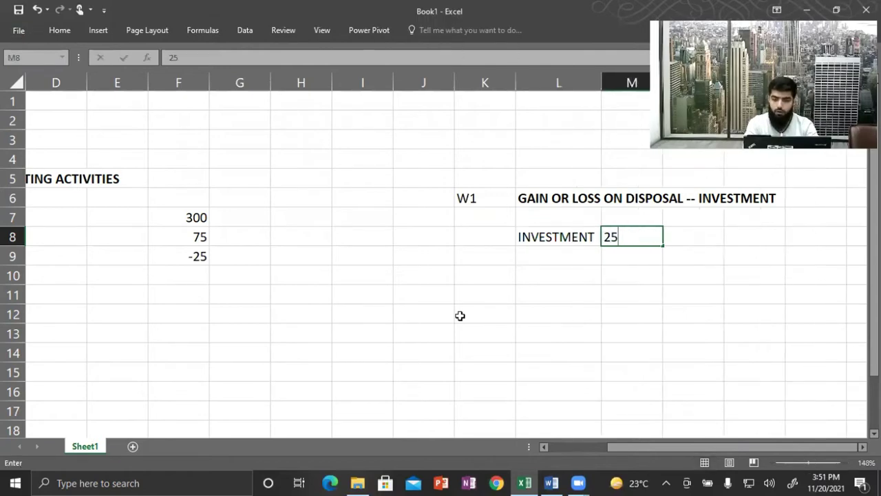
pyautogui.press('Return')
# Step: Add a SALES PROCEED line in L9 with the amount 30 in M9, taken from note (i) in the Word document
pyautogui.press('Left')
pyautogui.write('SALES PRO')
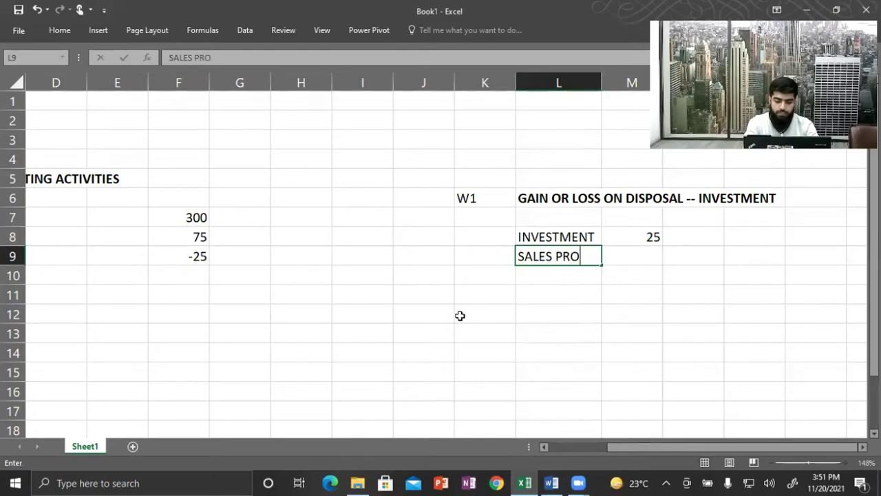
pyautogui.write('CEES')
pyautogui.press('BackSpace')
pyautogui.write('DS')
pyautogui.press('BackSpace')
pyautogui.press('Right')
pyautogui.hotkey('alt', 'Tab')
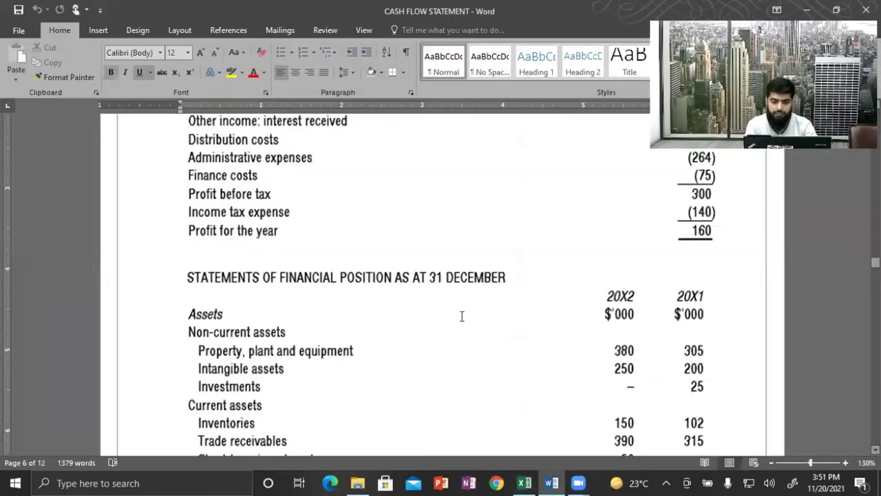
pyautogui.scroll(-8, 460, 316)
pyautogui.scroll(-5, 459, 318)
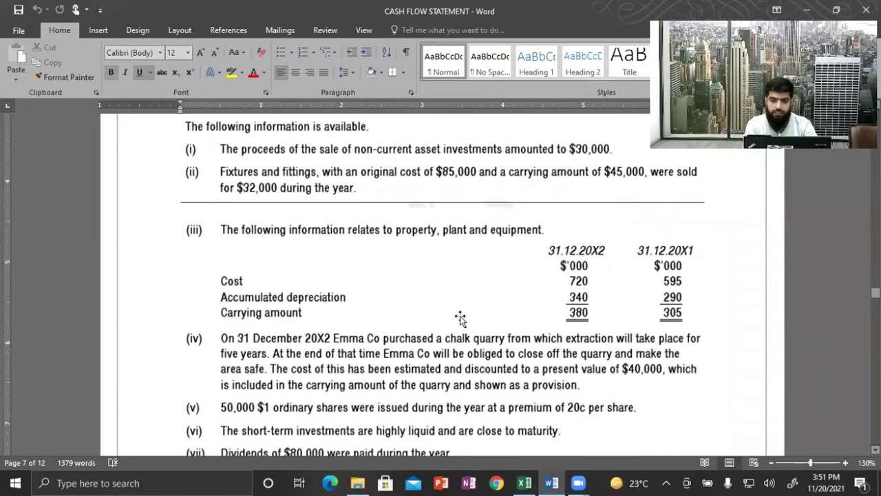
pyautogui.hotkey('alt', 'Tab')
pyautogui.write('30')
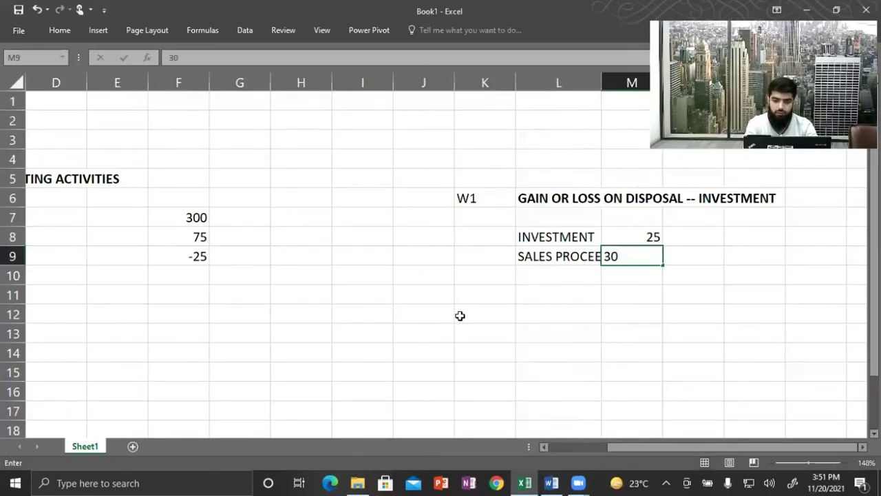
pyautogui.press('Return')
# Step: Calculate the gain in M10 as sales proceeds less investment with the formula =M9-M8
pyautogui.press('Return')
pyautogui.press('Right')
pyautogui.press('Up')
pyautogui.write('=')
pyautogui.press('Up')
pyautogui.write('-')
pyautogui.press('Up')
pyautogui.press('Up')
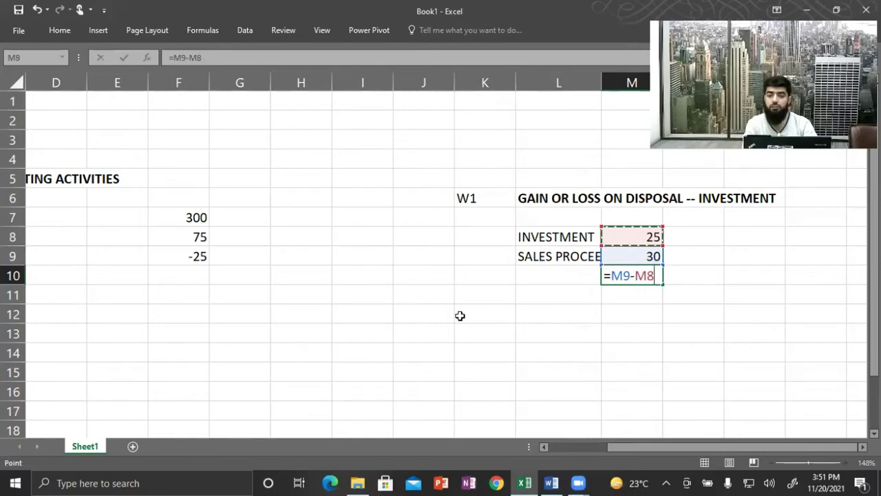
pyautogui.press('Return')
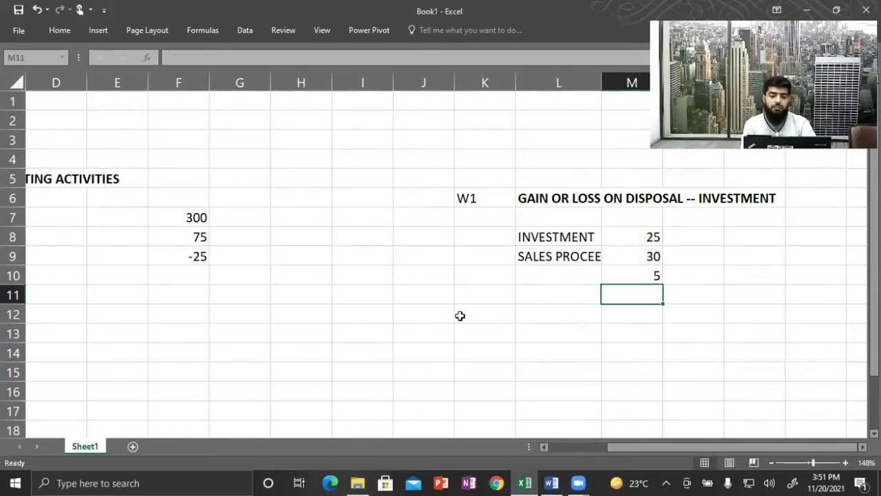
# Step: Label the result GAIN ON DISPOSAL in L10 and autofit column L to that text
pyautogui.press('Left')
pyautogui.press('Up')
pyautogui.write('GAIN ON DISPOSAL')
pyautogui.press('Return')
pyautogui.press('Up')
pyautogui.hotkey('alt', 'h')
pyautogui.press('o')
pyautogui.press('i')
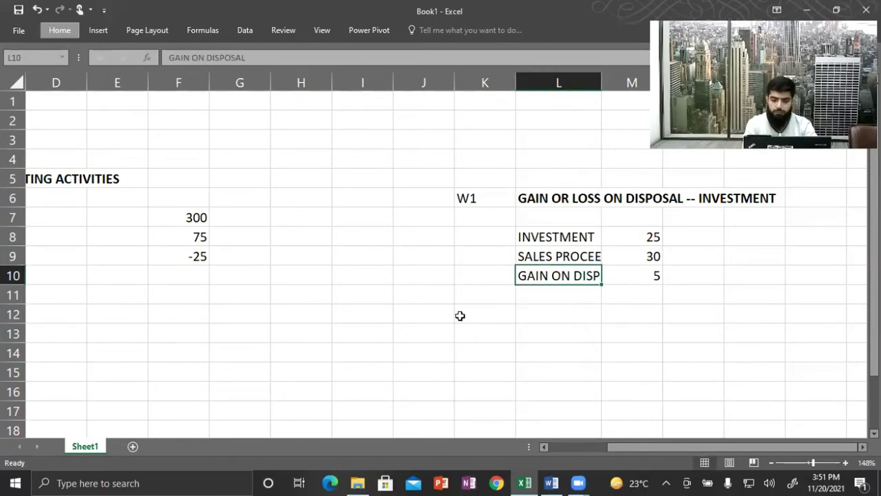
# Step: Add a GAIN ON DIPOSAL line in B10, below INTEREST RECEIVED in the operating activities section
pyautogui.press('Left')
pyautogui.press('Left')
pyautogui.press('Left')
pyautogui.press('Left')
pyautogui.press('Left')
pyautogui.press('Left')
pyautogui.press('Left')
pyautogui.press('Left')
pyautogui.press('Left')
pyautogui.press('Left')
pyautogui.press('Left')
pyautogui.press('Up')
pyautogui.press('Right')
pyautogui.press('Down')
pyautogui.write('GAIN ON DIPOSAL')
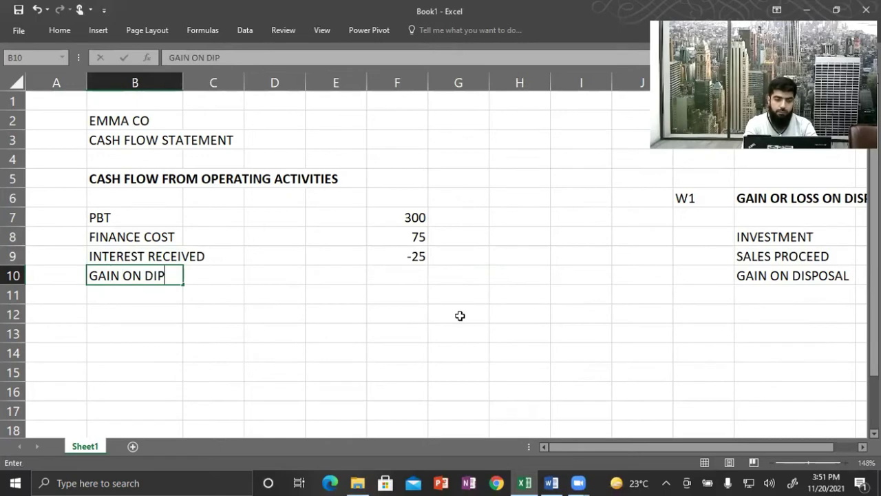
# Step: Link F10 to the W1 gain on disposal in M10 as a negative amount
pyautogui.press('Right')
pyautogui.press('Right')
pyautogui.press('Right')
pyautogui.press('Right')
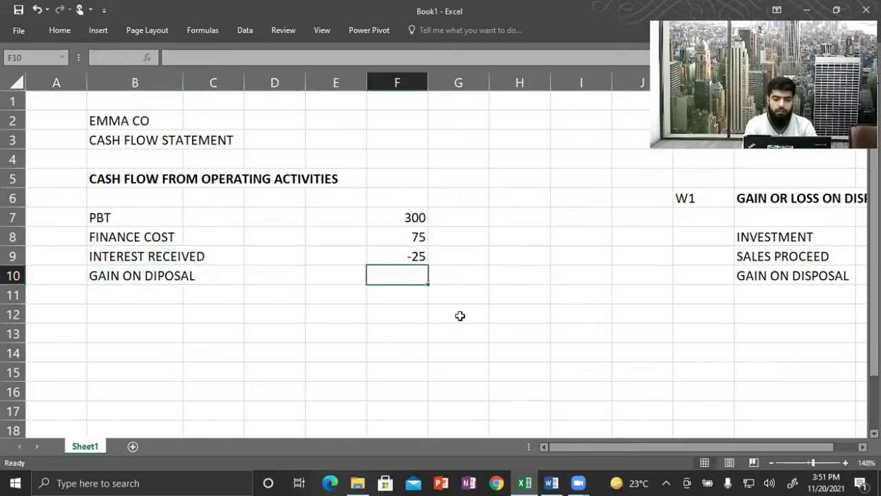
pyautogui.write('=-')
pyautogui.press('Right')
pyautogui.press('Right')
pyautogui.press('Right')
pyautogui.press('Right')
pyautogui.press('Right')
pyautogui.press('Right')
pyautogui.press('Right')
pyautogui.press('Right')
pyautogui.press('Left')
pyautogui.press('Return')
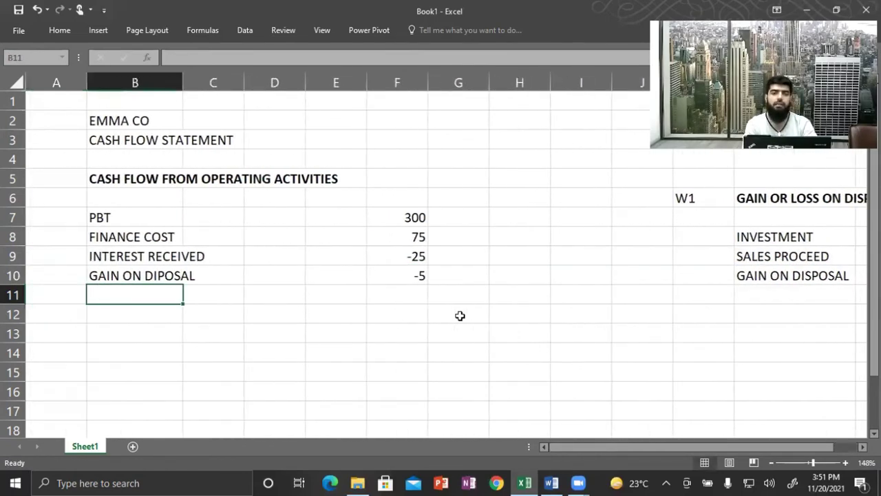
# Step: Switch to the Word document and read notes (ii) and (iii) on the fixtures and fittings sale and property, plant and equipment
pyautogui.hotkey('alt', 'Tab')
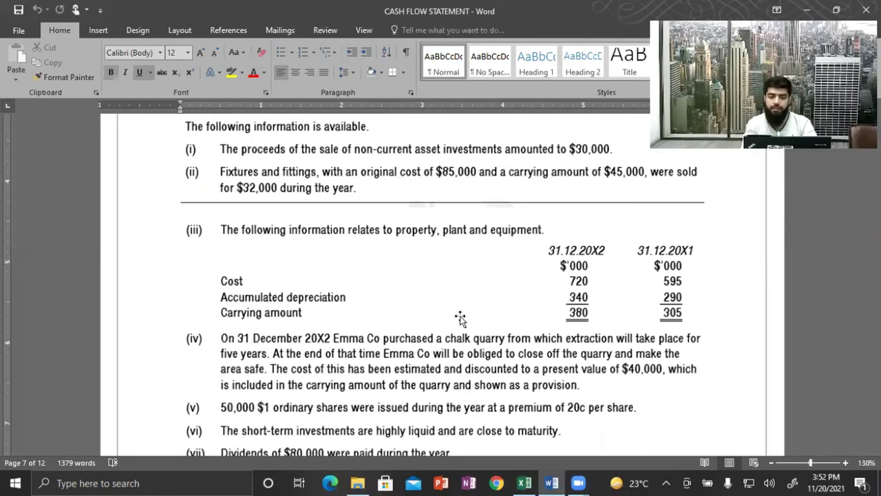
pyautogui.hotkey('alt', 'Tab')
pyautogui.hotkey('alt', 'Tab')
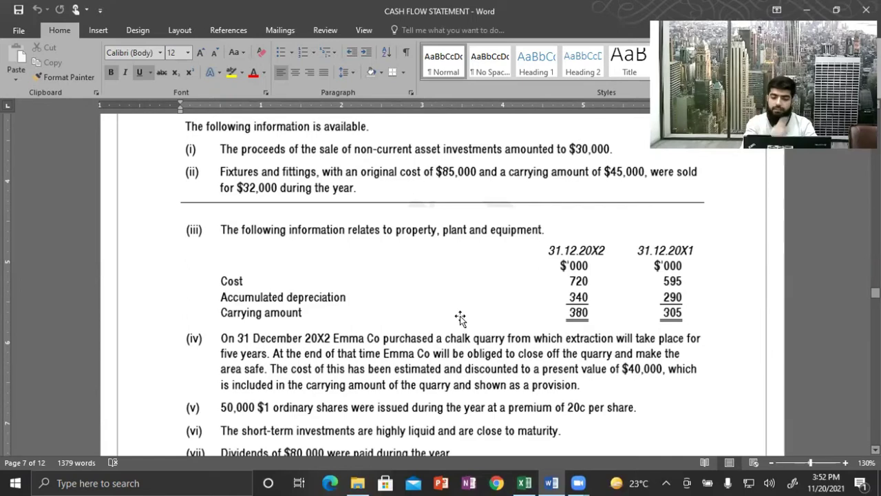
# Step: Switch to the Excel workbook and label L12 BOOK VALUE OF FURNITURE, below the investment disposal working
pyautogui.hotkey('alt', 'Tab')
pyautogui.press('Right')
pyautogui.press('Right')
pyautogui.press('Right')
pyautogui.press('Right')
pyautogui.press('Right')
pyautogui.press('Right')
pyautogui.press('Right')
pyautogui.press('Right')
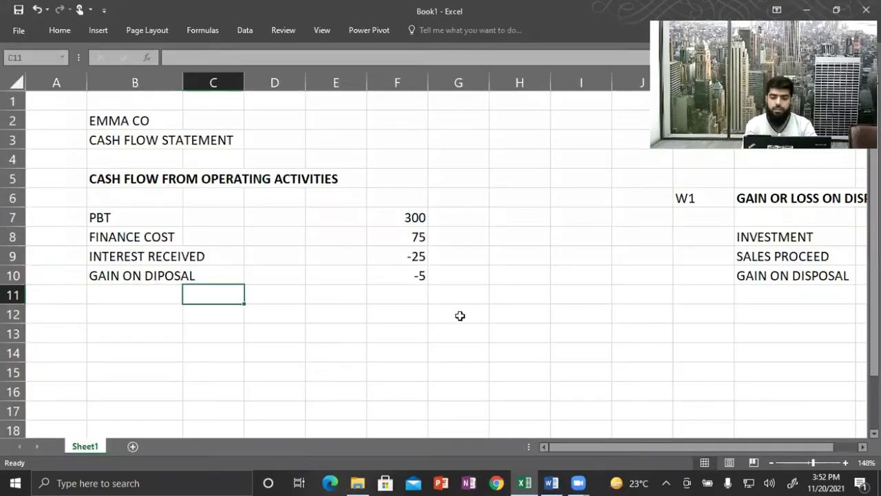
pyautogui.press('Down')
pyautogui.press('Right')
pyautogui.press('Right')
pyautogui.press('Right')
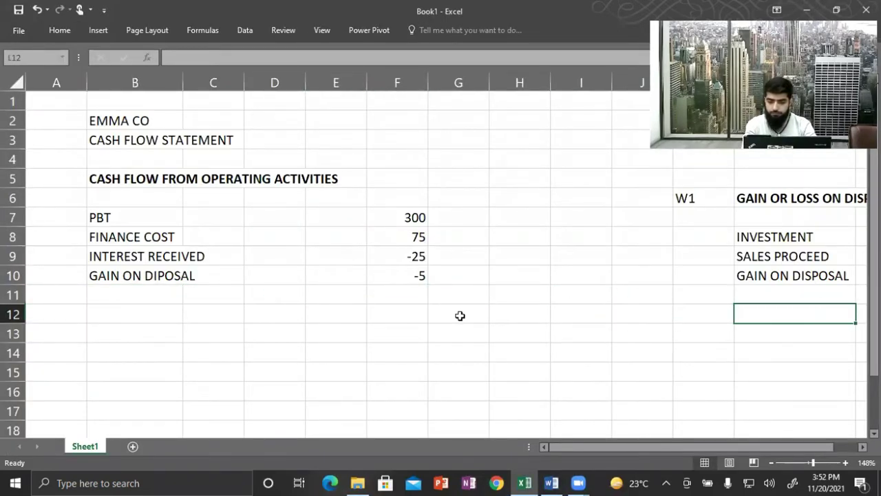
pyautogui.write('B')
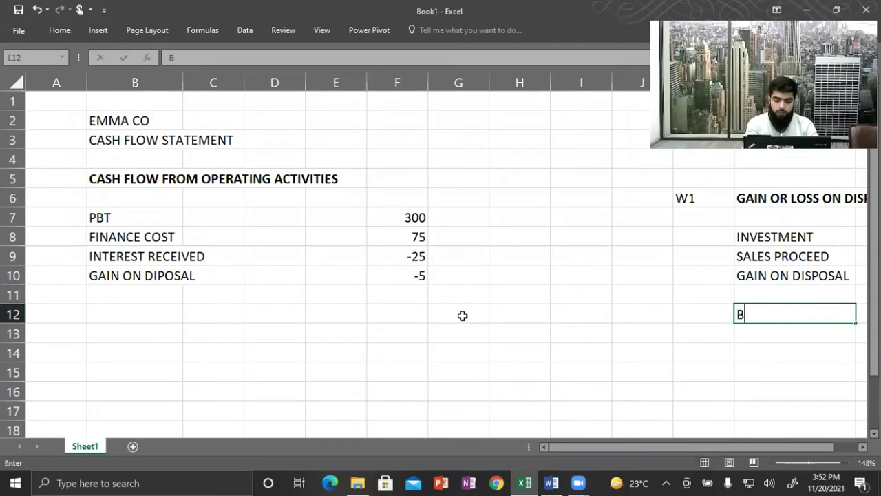
pyautogui.write('OOK VALUE ')
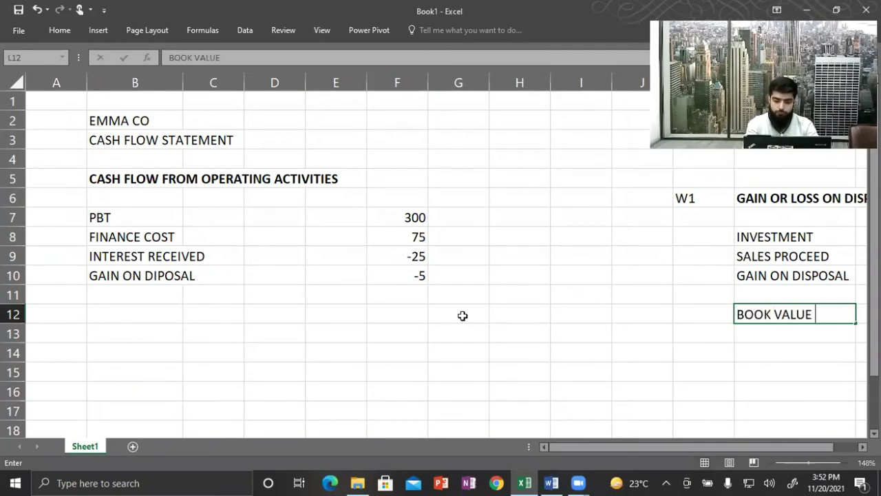
pyautogui.write('OF FURNITUTRE')
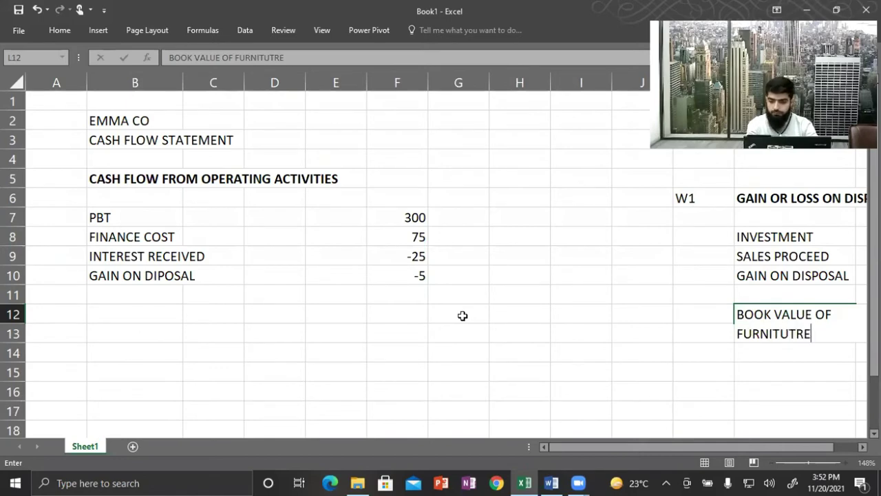
pyautogui.press('BackSpace')
pyautogui.press('BackSpace')
pyautogui.press('BackSpace')
pyautogui.write('RE')
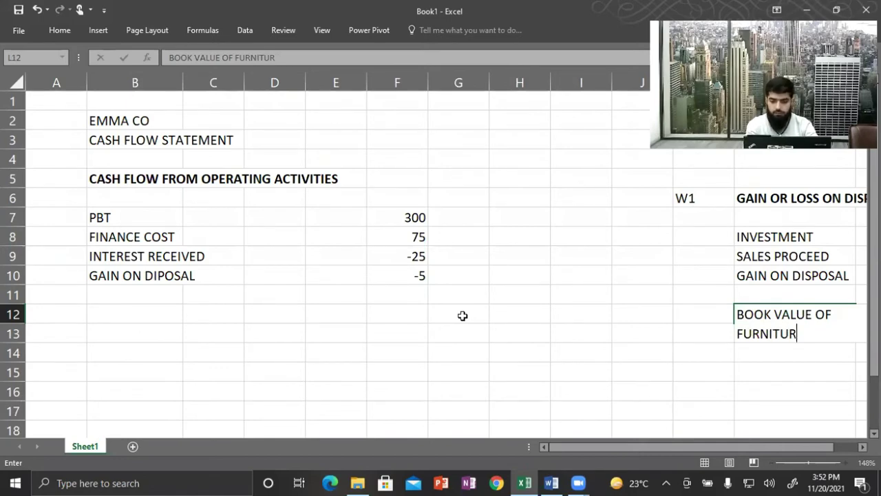
pyautogui.press('Tab')
# Step: Check the fixtures and fittings carrying amount in the Word notes and enter it in M12 as 45
pyautogui.hotkey('alt', 'Tab')
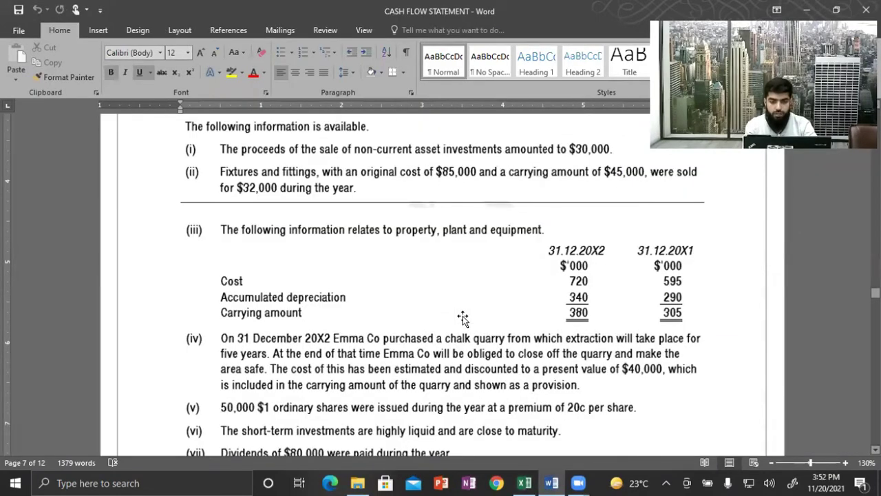
pyautogui.hotkey('alt', 'Tab')
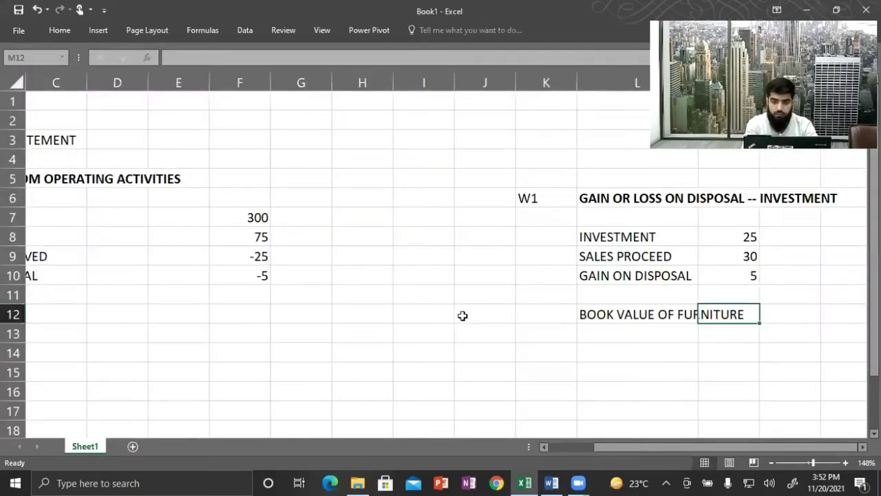
pyautogui.write('4500')
pyautogui.press('BackSpace')
pyautogui.press('BackSpace')
pyautogui.press('Return')
pyautogui.press('Left')
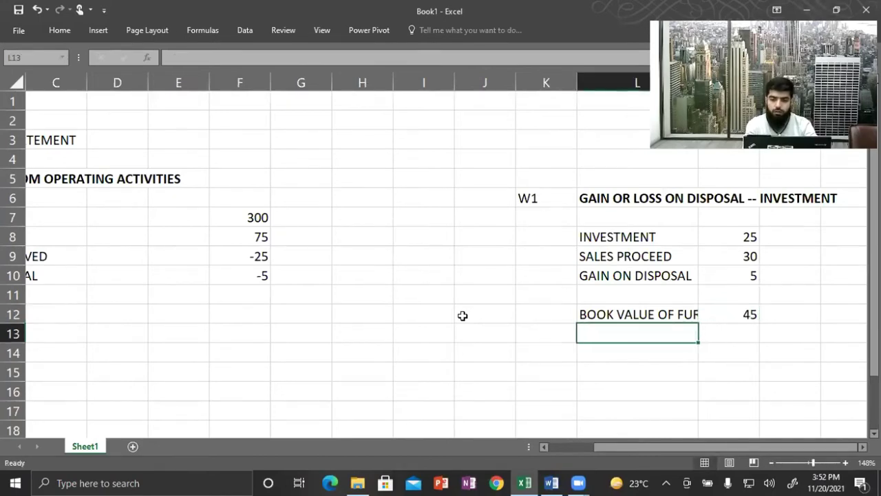
# Step: Check the sale amount in Word's note (ii) and add a SALES PROCEED line in row 13 with 32 in M13
pyautogui.hotkey('alt', 'Tab')
pyautogui.hotkey('alt', 'Tab')
pyautogui.write('32')
pyautogui.press('BackSpace')
pyautogui.press('BackSpace')
pyautogui.write('SALES PROCC')
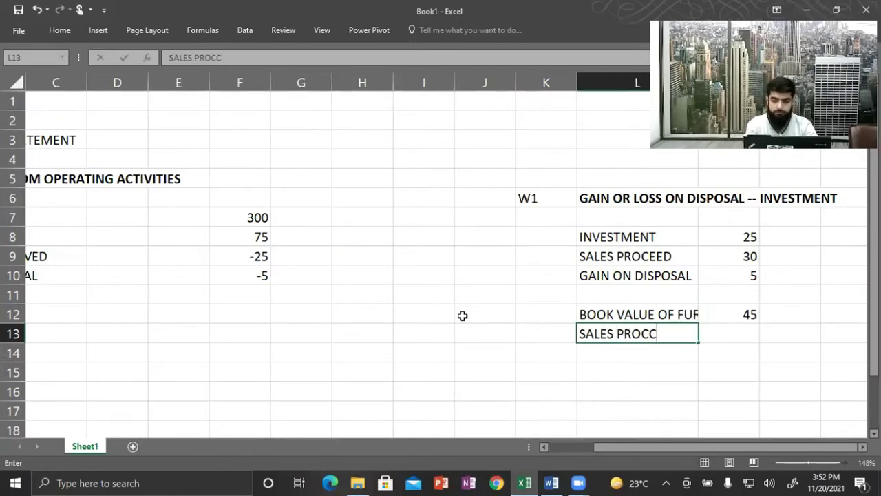
pyautogui.press('BackSpace')
pyautogui.write('EESD')
pyautogui.press('BackSpace')
pyautogui.press('BackSpace')
pyautogui.write('D')
pyautogui.press('Tab')
pyautogui.press('Tab')
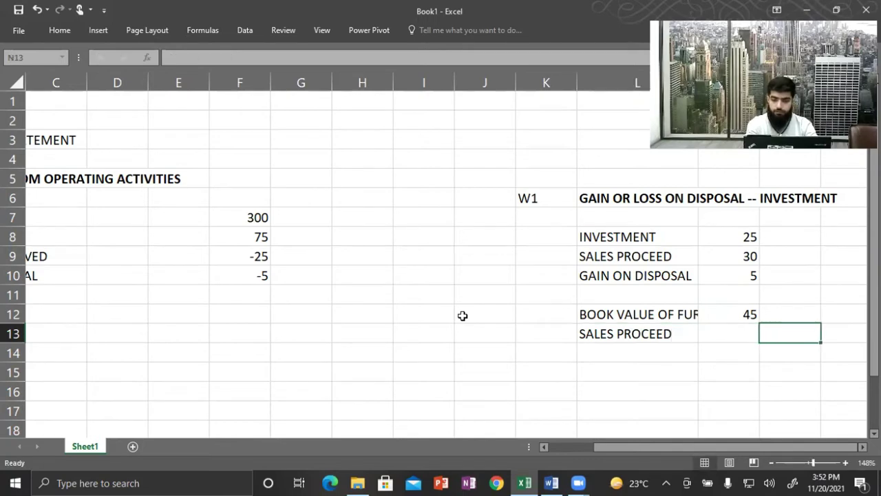
pyautogui.press('Left')
pyautogui.write('32')
pyautogui.press('Return')
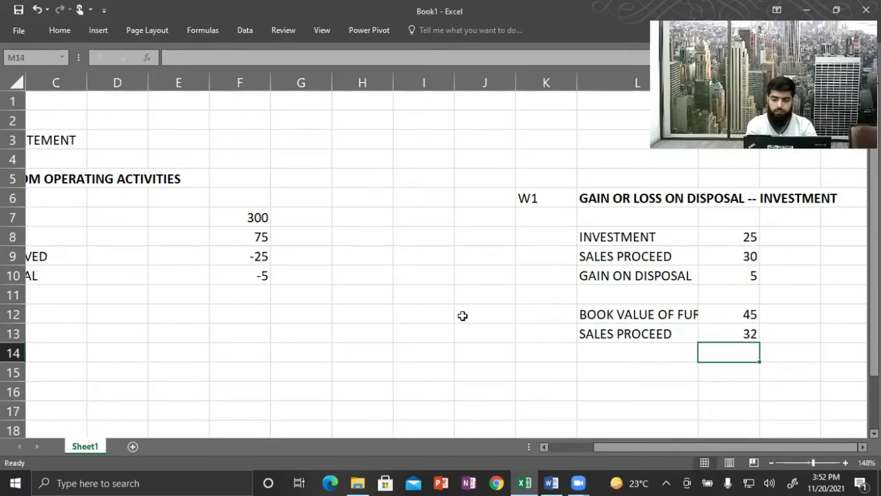
pyautogui.write('=')
pyautogui.press('Up')
pyautogui.press('Up')
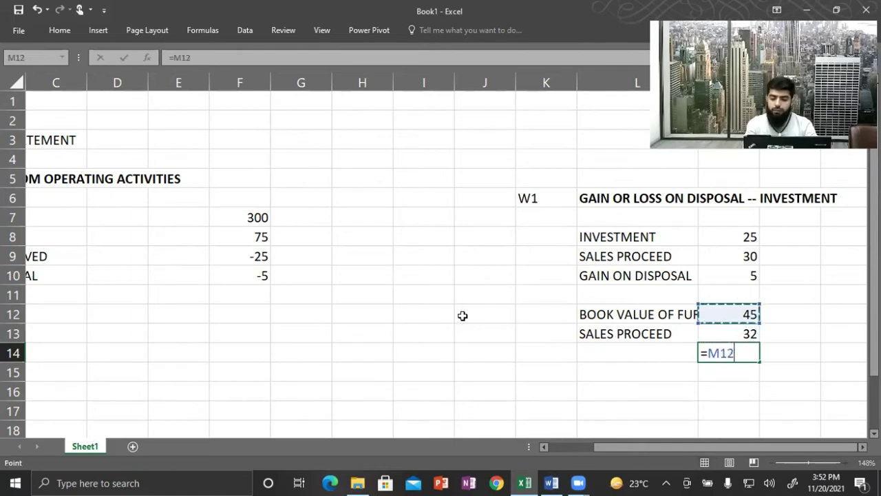
pyautogui.write('-')
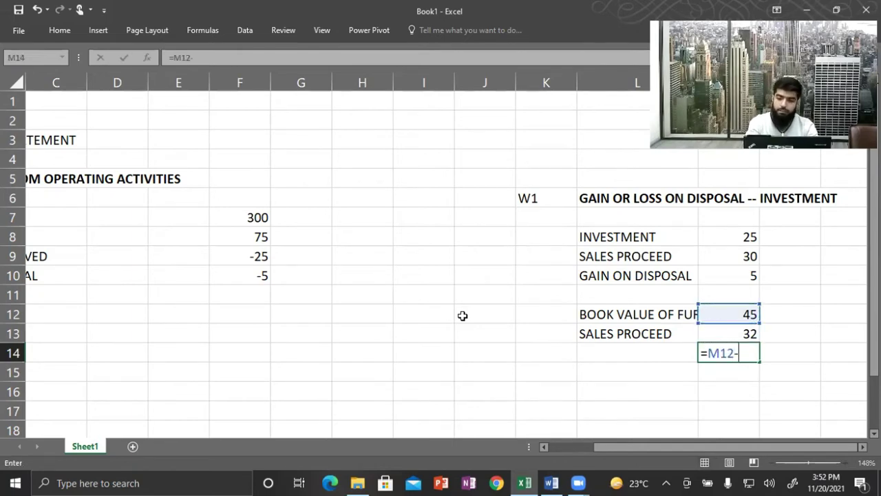
pyautogui.press('Escape')
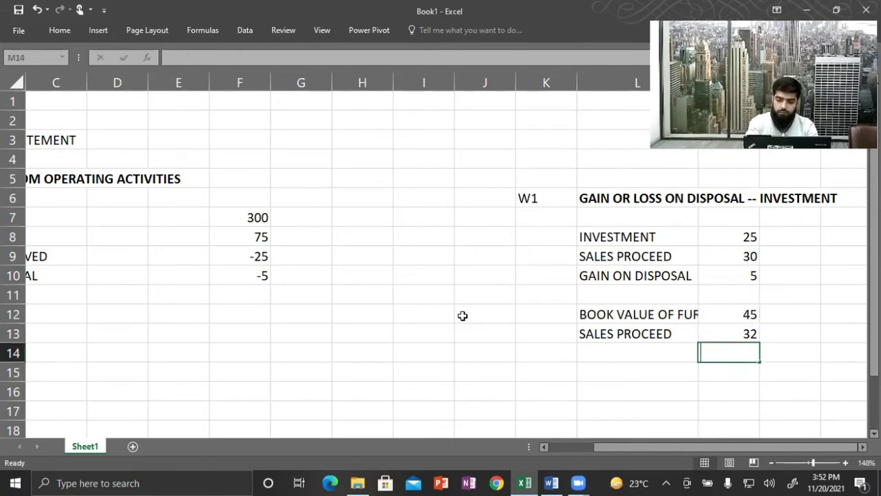
pyautogui.write('=')
pyautogui.press('Up')
pyautogui.write('-')
pyautogui.press('Up')
pyautogui.press('Return')
# Step: Calculate the furniture disposal result in M14 as sales proceed minus book value, M13 minus M12
pyautogui.press('Up')
pyautogui.write('=')
pyautogui.press('Up')
pyautogui.write('-')
pyautogui.press('Up')
pyautogui.press('Up')
pyautogui.press('Return')
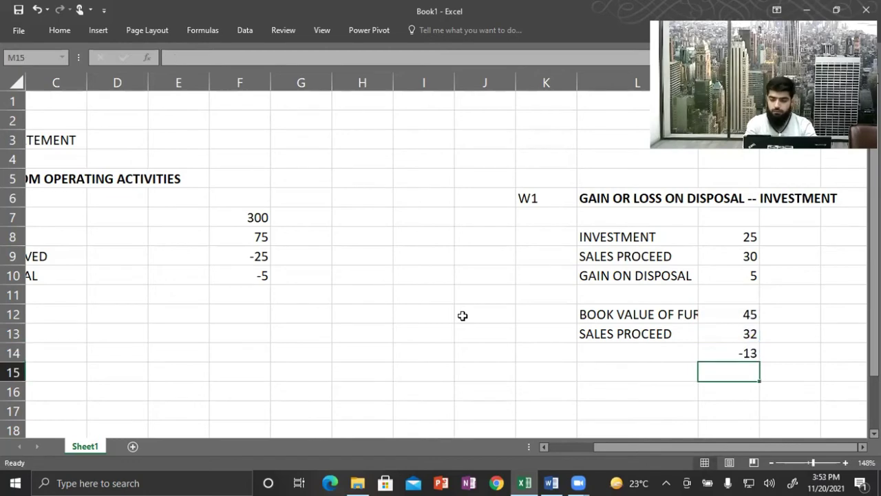
# Step: Label the furniture disposal result LOSS ON DISPOSAL in L14
pyautogui.press('Up')
pyautogui.press('Left')
pyautogui.write('LOESS')
pyautogui.press('BackSpace')
pyautogui.press('BackSpace')
pyautogui.press('BackSpace')
pyautogui.write('S')
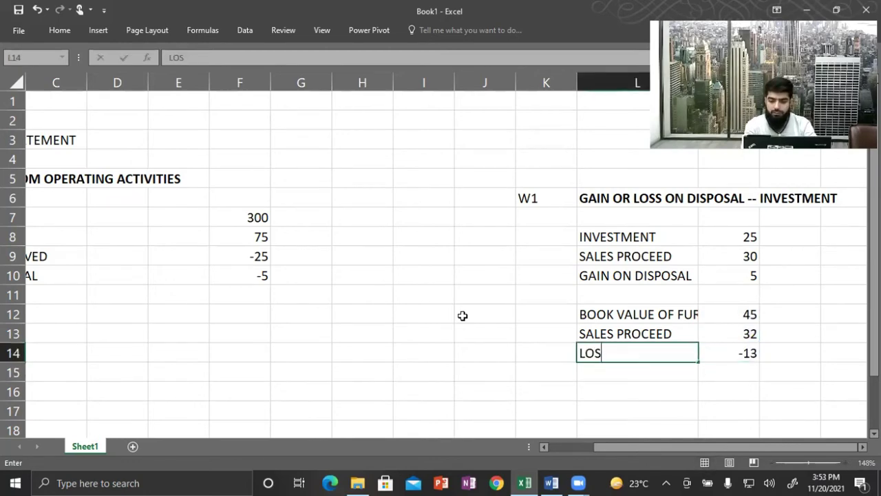
pyautogui.write('S ON DO')
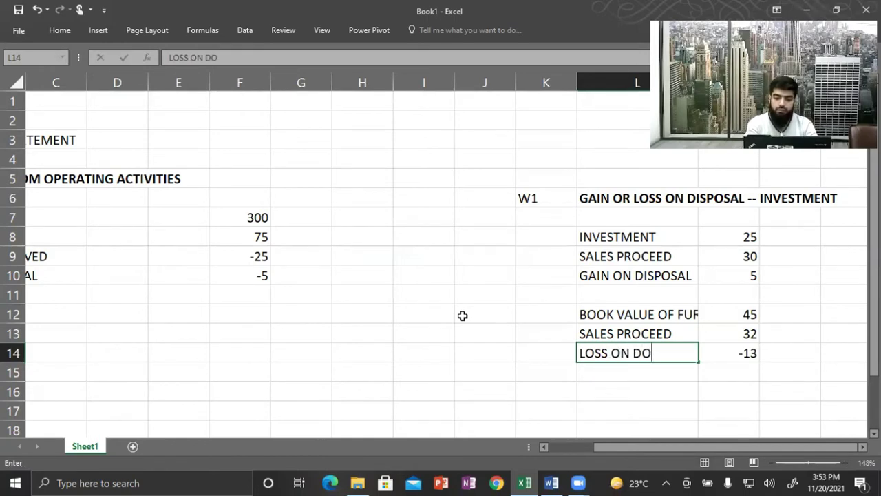
pyautogui.press('BackSpace')
pyautogui.write('I')
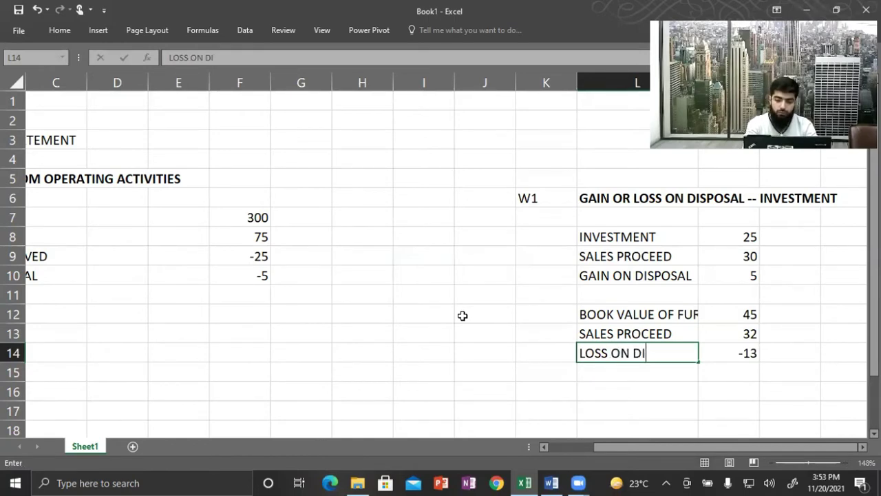
pyautogui.write('SPOSAL')
pyautogui.press('Tab')
# Step: Add a LOSS ON DISPOSAL line in B11, below the gain on disposal in the operating activities section
pyautogui.press('Left')
pyautogui.press('Left')
pyautogui.press('Left')
pyautogui.press('Left')
pyautogui.press('Left')
pyautogui.press('Left')
pyautogui.press('Left')
pyautogui.press('Up')
pyautogui.press('Up')
pyautogui.press('Up')
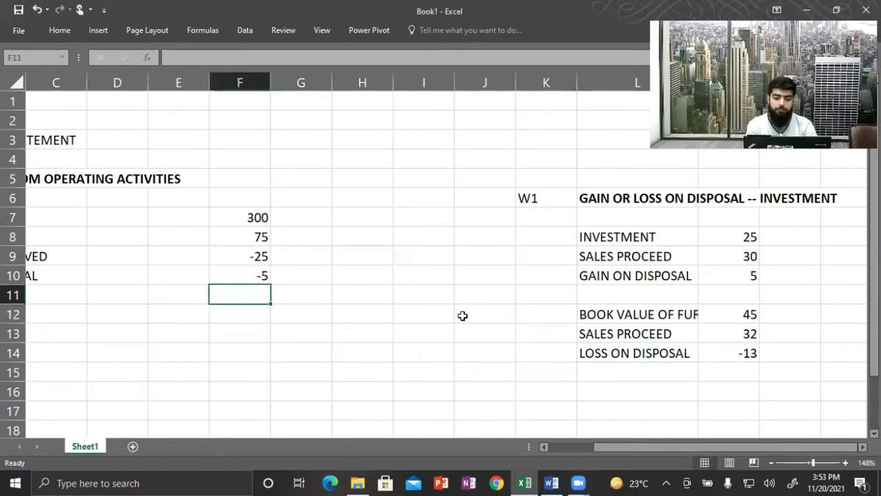
pyautogui.press('Left')
pyautogui.press('Left')
pyautogui.press('Left')
pyautogui.press('Left')
pyautogui.write('LOSS ON DISP')
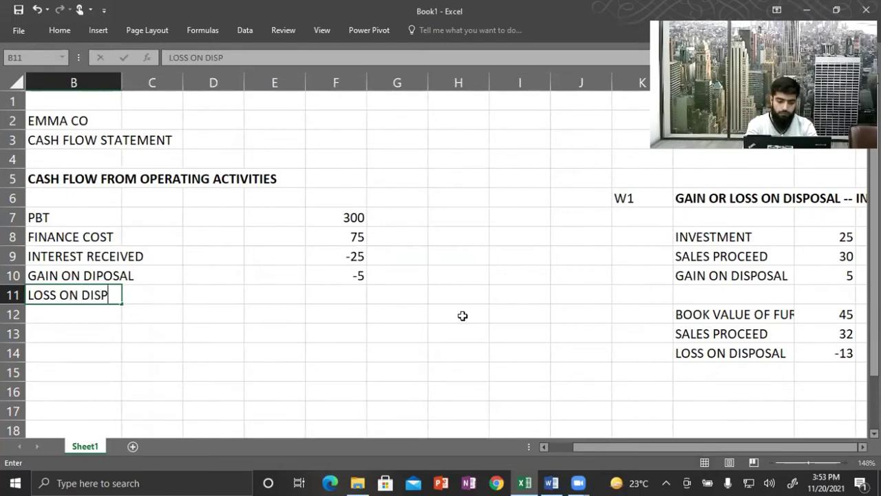
pyautogui.write('OSAL')
# Step: Link F11 to the furniture loss on disposal in M14 with its sign reversed
pyautogui.press('Right')
pyautogui.press('Right')
pyautogui.press('Right')
pyautogui.press('Right')
pyautogui.write('=')
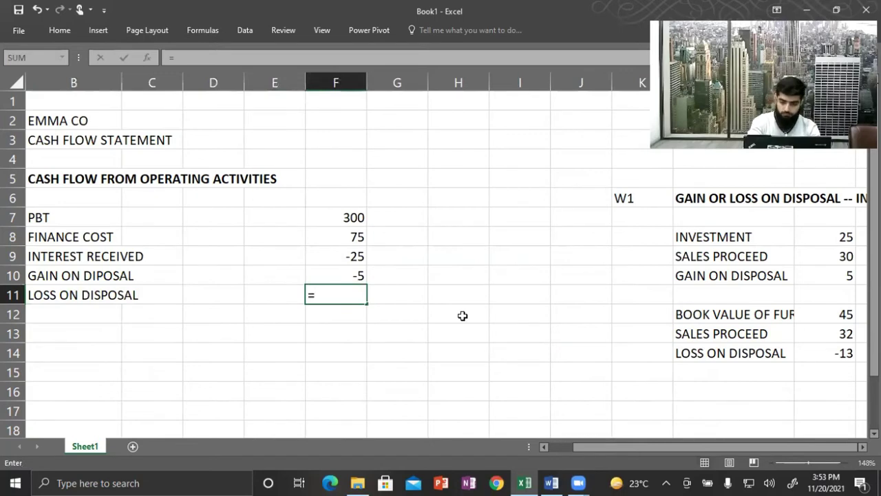
pyautogui.write('-')
pyautogui.press('Right')
pyautogui.press('Right')
pyautogui.press('Right')
pyautogui.press('Right')
pyautogui.press('Right')
pyautogui.press('Down')
pyautogui.press('Right')
pyautogui.press('Down')
pyautogui.press('Right')
pyautogui.press('Right')
pyautogui.press('Down')
pyautogui.press('Left')
pyautogui.press('Return')
pyautogui.press('Home')
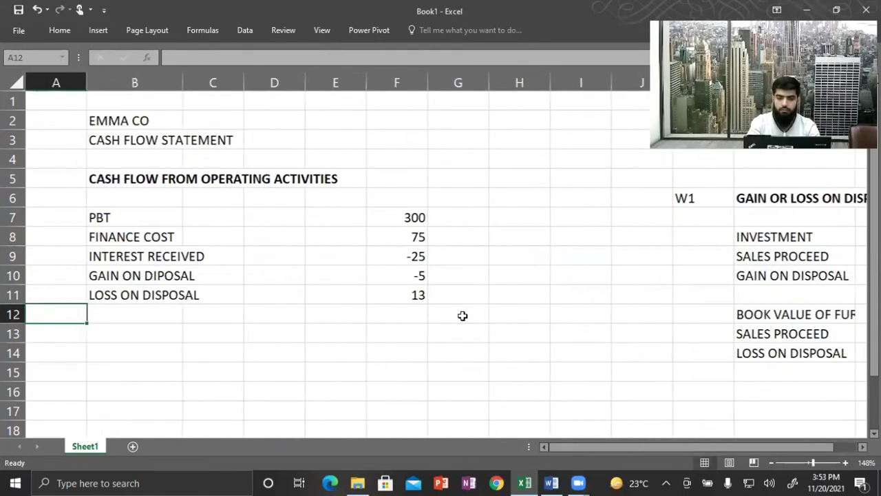
pyautogui.press('Right')
pyautogui.press('Right')
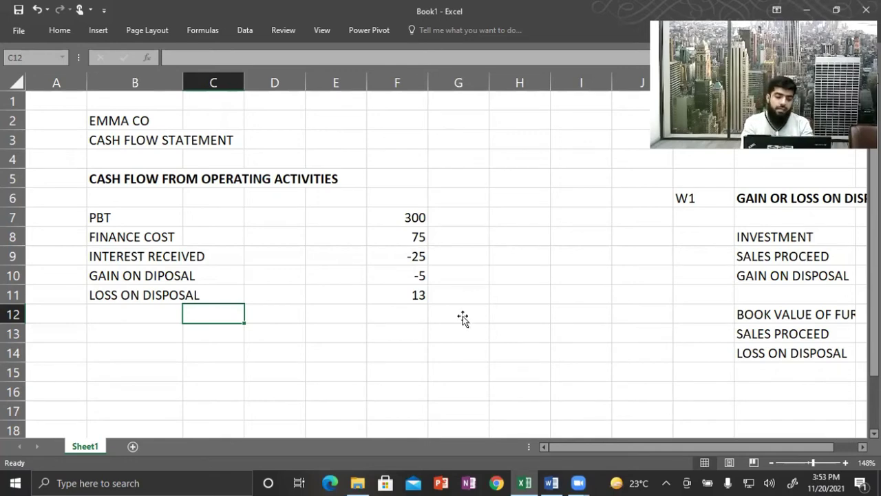
# Step: Switch to the Word document and review the statements of financial position and the note on property, plant and equipment depreciation
pyautogui.hotkey('alt', 'Tab')
pyautogui.scroll(-3, 463, 318)
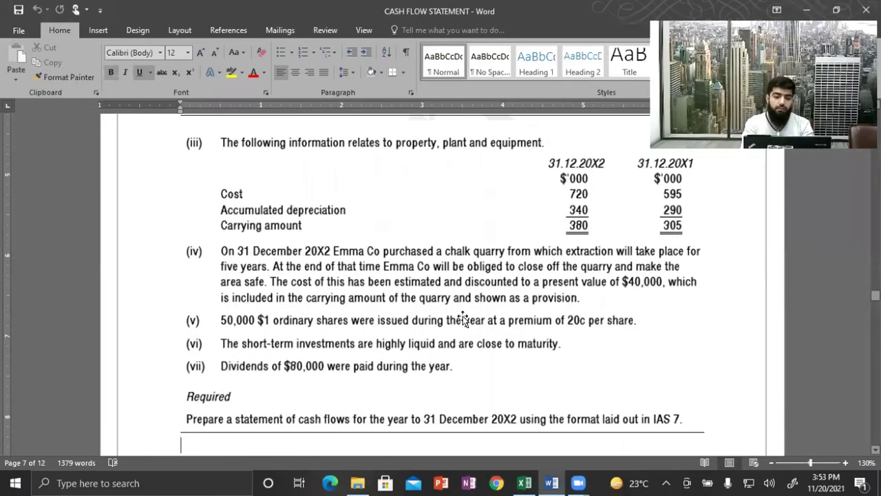
pyautogui.scroll(10, 463, 318)
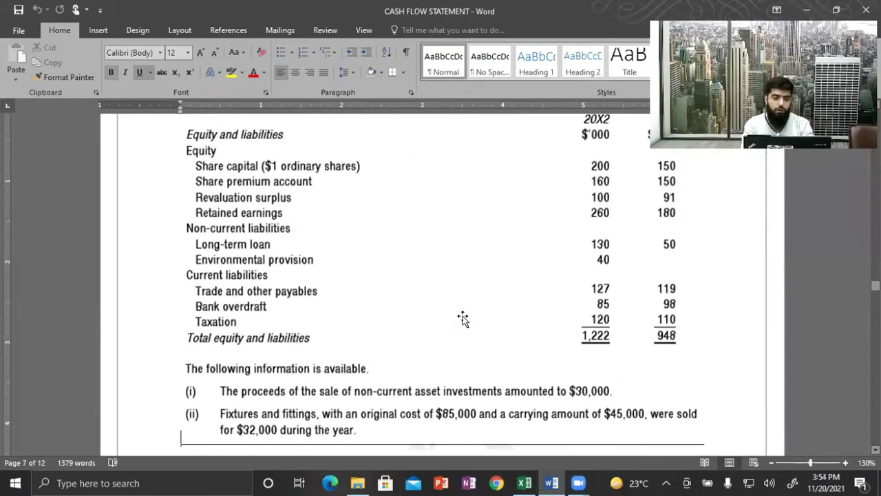
pyautogui.scroll(12, 462, 318)
pyautogui.scroll(-20, 462, 318)
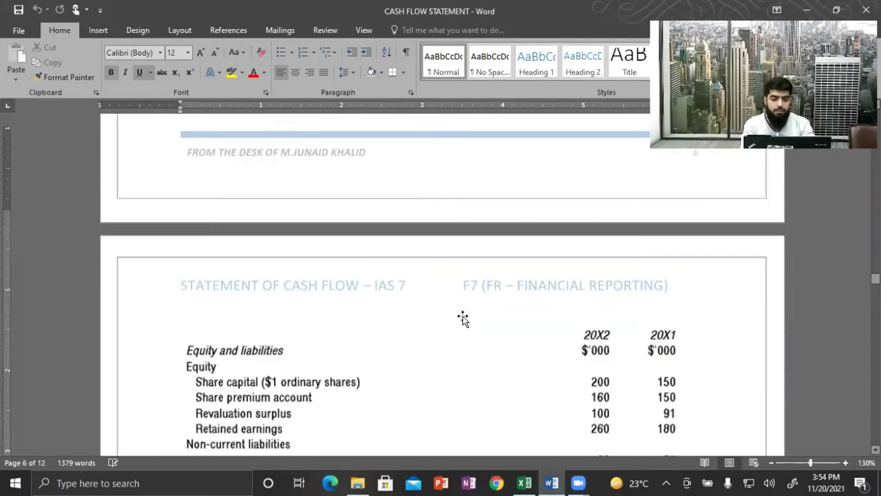
pyautogui.scroll(9, 462, 318)
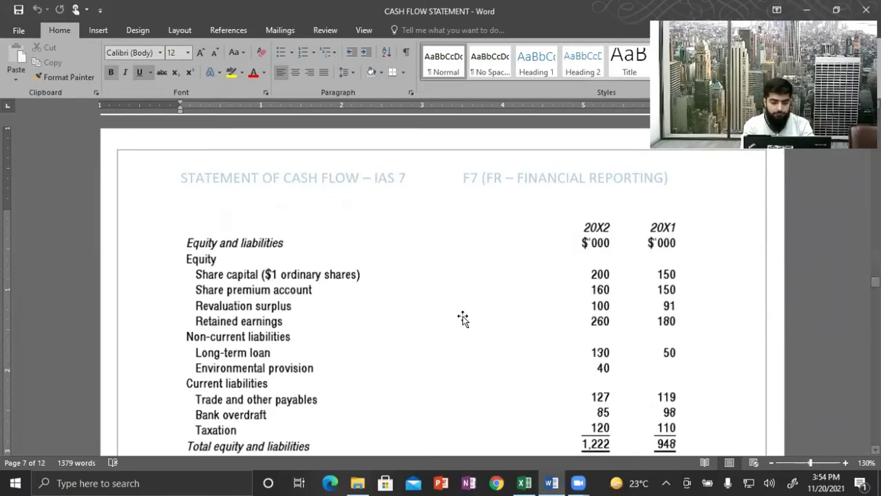
pyautogui.scroll(18, 462, 318)
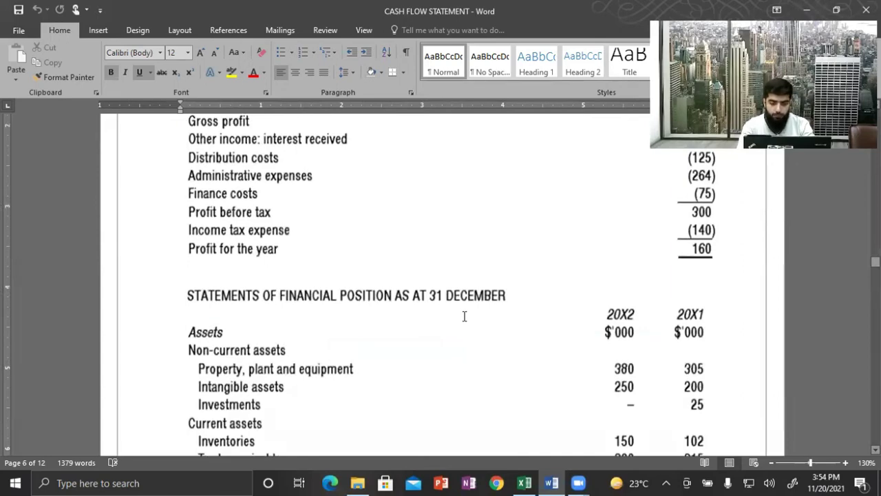
pyautogui.scroll(-3, 464, 316)
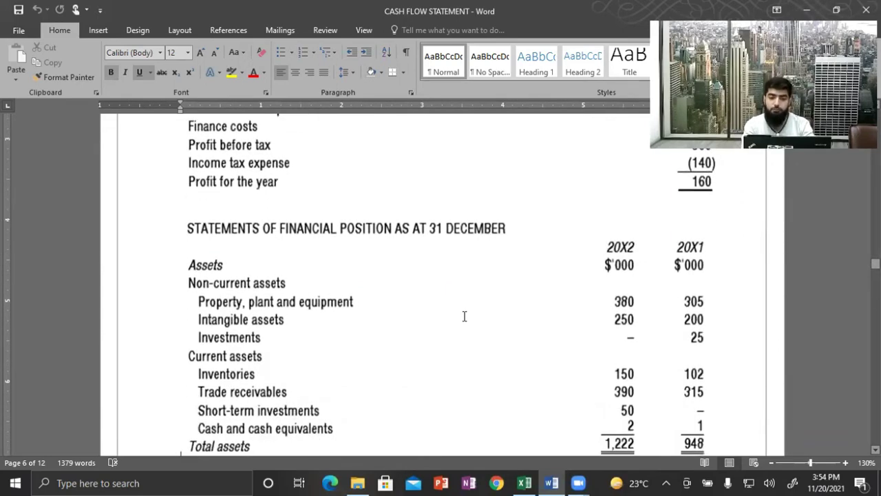
pyautogui.scroll(-15, 464, 316)
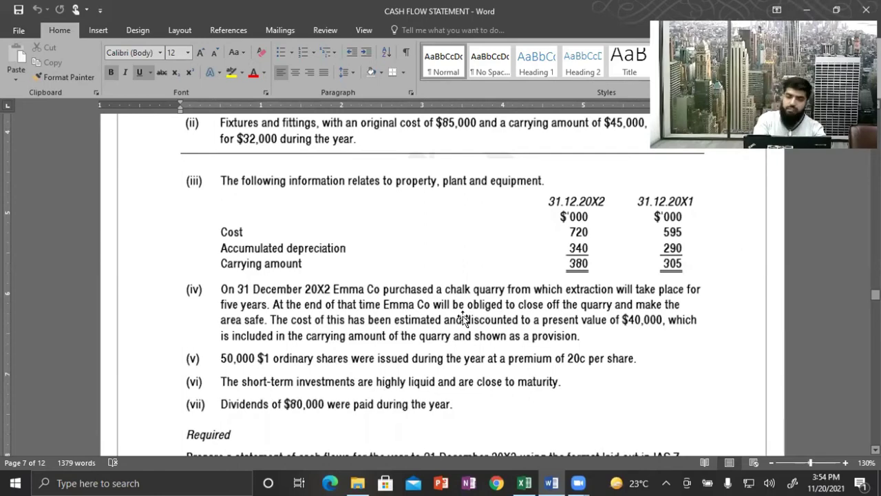
# Step: Return to the Excel workbook and mark a second working as W2 in K16, below the disposal workings
pyautogui.hotkey('alt', 'Tab')
pyautogui.press('Right')
pyautogui.press('Right')
pyautogui.press('Right')
pyautogui.press('Right')
pyautogui.press('Right')
pyautogui.press('Right')
pyautogui.press('Right')
pyautogui.press('Right')
pyautogui.press('Right')
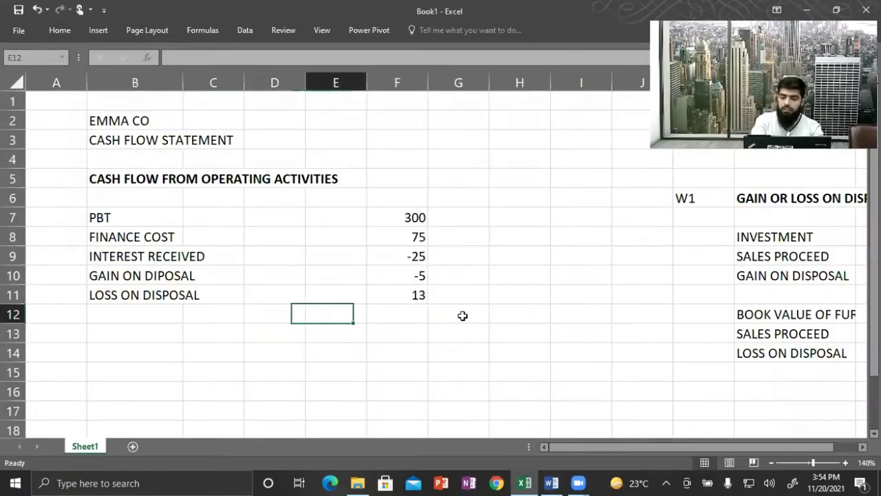
pyautogui.press('Down')
pyautogui.press('Down')
pyautogui.press('Left')
pyautogui.press('Down')
pyautogui.press('Down')
pyautogui.press('Down')
pyautogui.press('Down')
pyautogui.press('Down')
pyautogui.press('Down')
pyautogui.press('Down')
pyautogui.press('Down')
pyautogui.press('Down')
pyautogui.press('Down')
pyautogui.press('Up')
pyautogui.press('Up')
pyautogui.press('Up')
pyautogui.press('Up')
pyautogui.press('Up')
pyautogui.press('Up')
pyautogui.press('Up')
pyautogui.press('Up')
pyautogui.write('W2')
# Step: Title the W2 working ACC.DEP in L16
pyautogui.press('Right')
pyautogui.write('DEP')
pyautogui.press('BackSpace')
pyautogui.press('BackSpace')
pyautogui.press('BackSpace')
pyautogui.write('ACC.DEP')
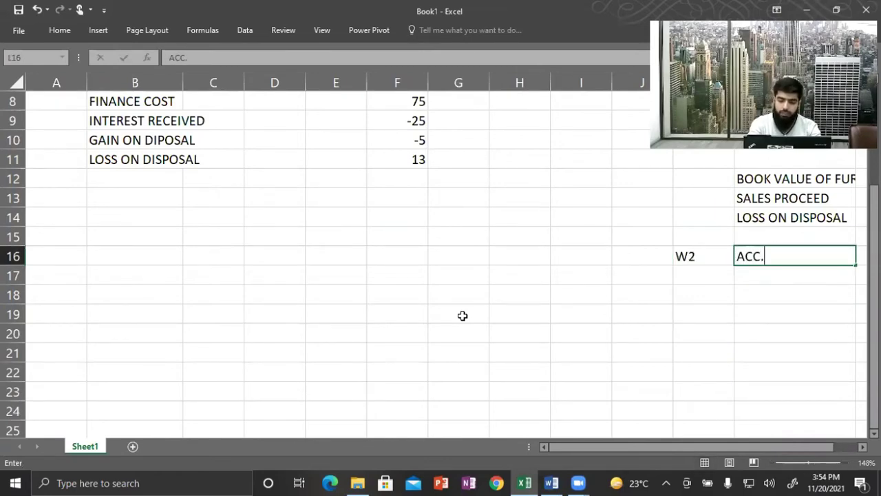
pyautogui.press('Return')
pyautogui.press('Down')
pyautogui.press('Right')
pyautogui.press('Down')
pyautogui.press('Up')
pyautogui.press('Left')
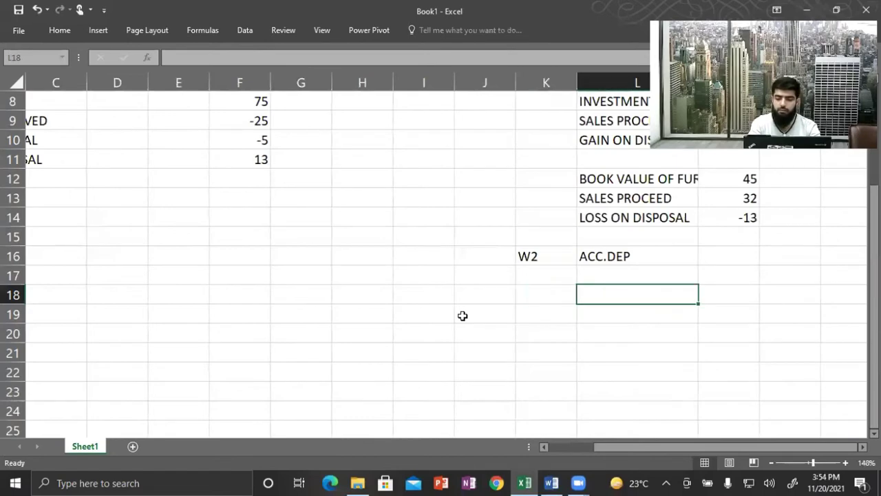
pyautogui.hotkey('shift', 'Right')
pyautogui.hotkey('shift', 'Left')
pyautogui.press('Right')
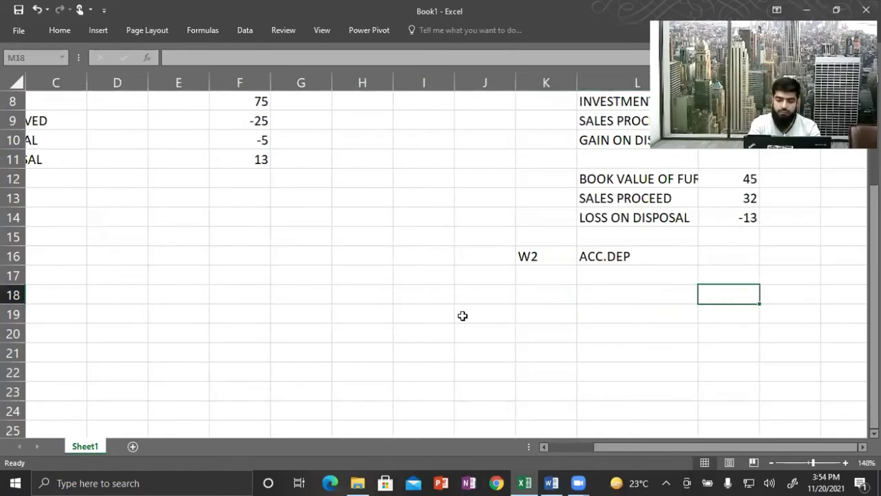
pyautogui.press('Left')
pyautogui.press('Right')
pyautogui.press('Left')
pyautogui.press('Right')
pyautogui.press('Left')
pyautogui.press('Right')
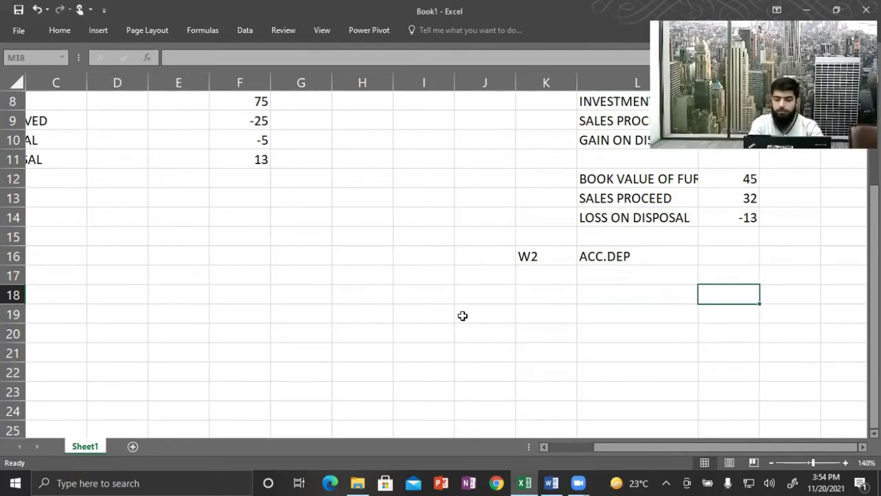
pyautogui.press('Left')
# Step: Enter the 20X1 accumulated depreciation of 290 from the Word note in M18 as the opening balance
pyautogui.press('Right')
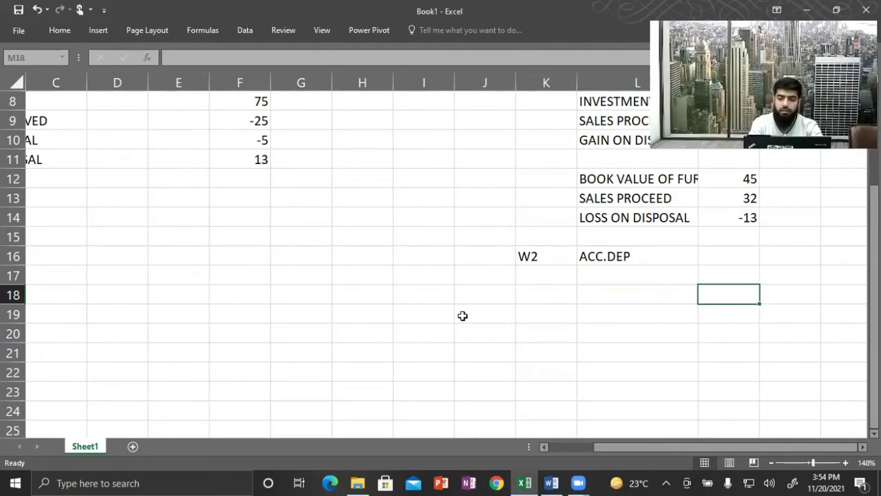
pyautogui.hotkey('alt', 'Tab')
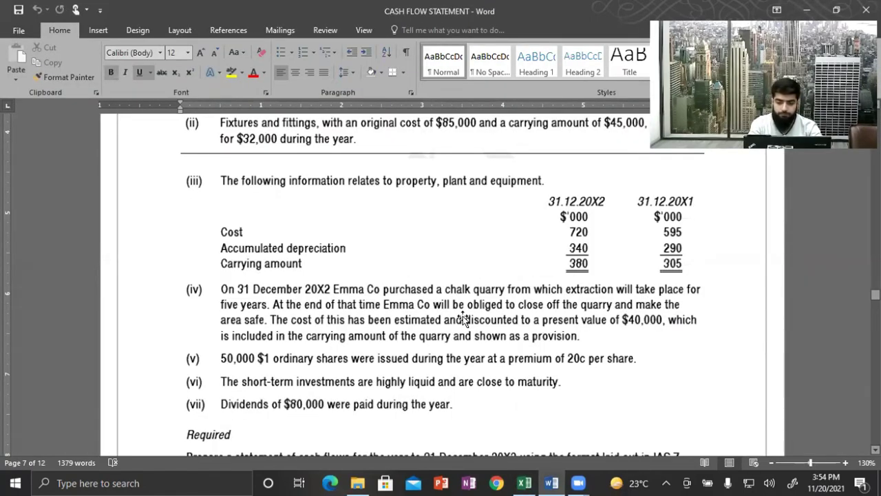
pyautogui.hotkey('alt', 'Tab')
pyautogui.write('290')
pyautogui.press('Return')
pyautogui.press('Left')
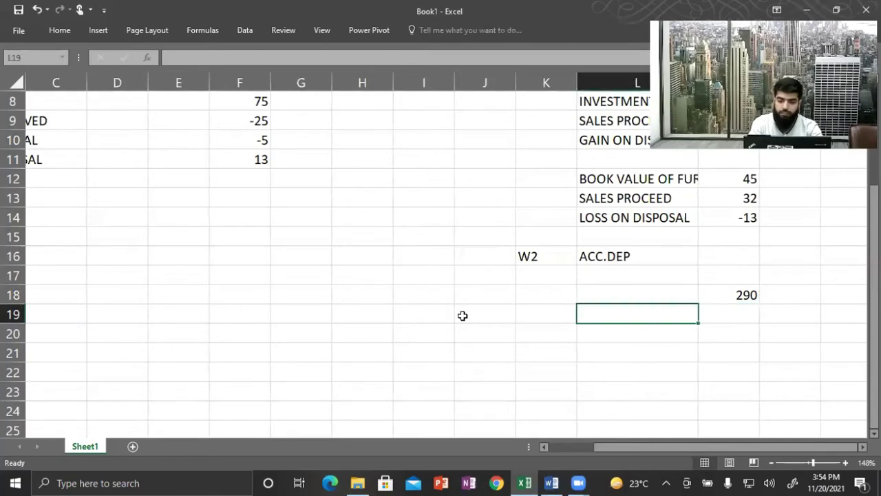
# Step: Enter the 20X2 accumulated depreciation of 340 from the Word note in L22 as the closing balance
pyautogui.press('Down')
pyautogui.press('Down')
pyautogui.press('Down')
pyautogui.hotkey('alt', 'Tab')
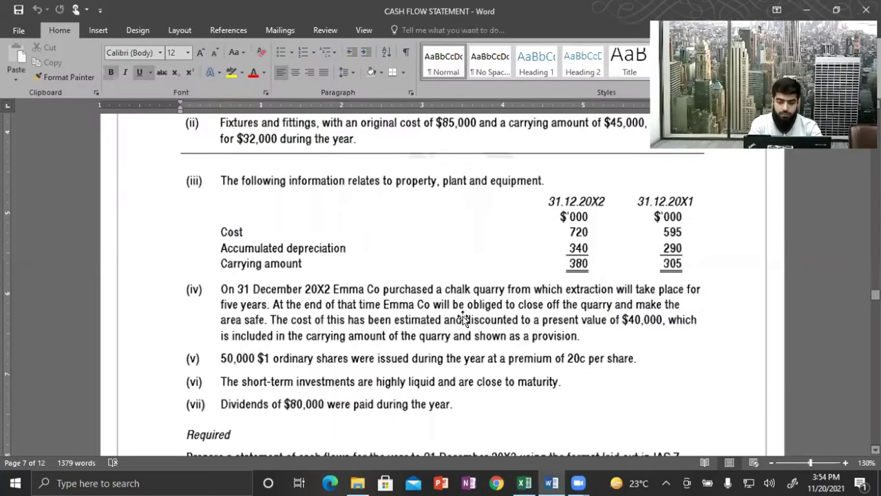
pyautogui.hotkey('alt', 'Tab')
pyautogui.write('340')
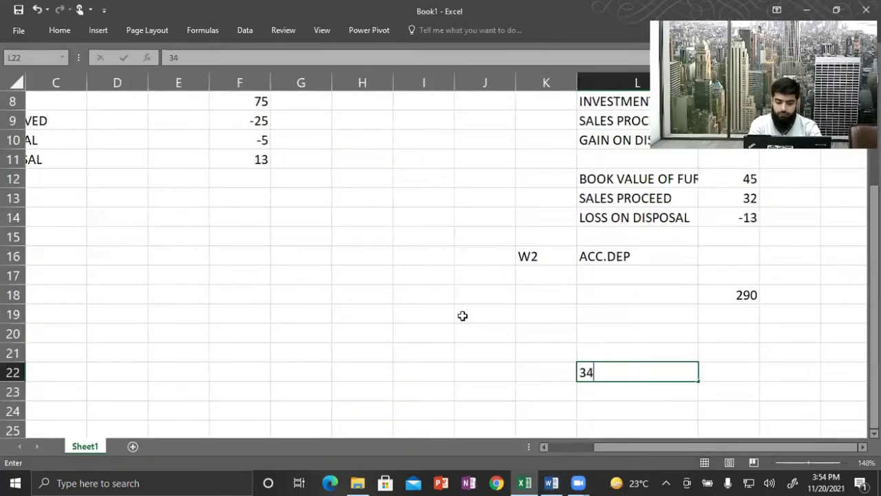
pyautogui.press('Return')
pyautogui.press('Up')
pyautogui.press('Up')
pyautogui.press('Up')
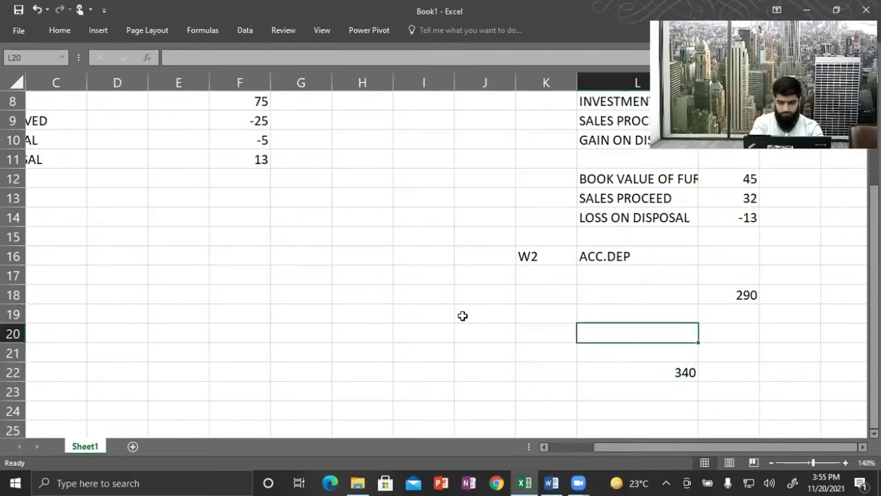
pyautogui.press('Up')
pyautogui.press('Right')
pyautogui.press('Right')
pyautogui.press('Up')
pyautogui.press('Left')
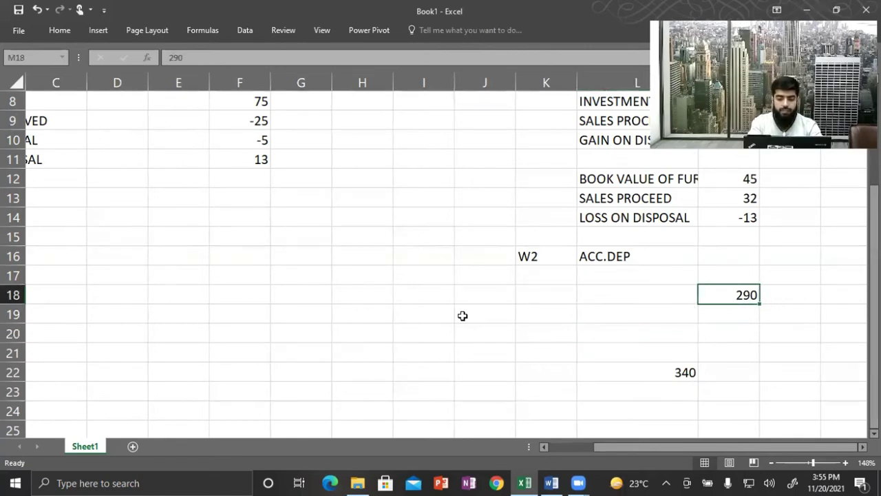
pyautogui.press('Down')
pyautogui.press('Down')
pyautogui.press('Down')
pyautogui.press('Left')
pyautogui.press('Down')
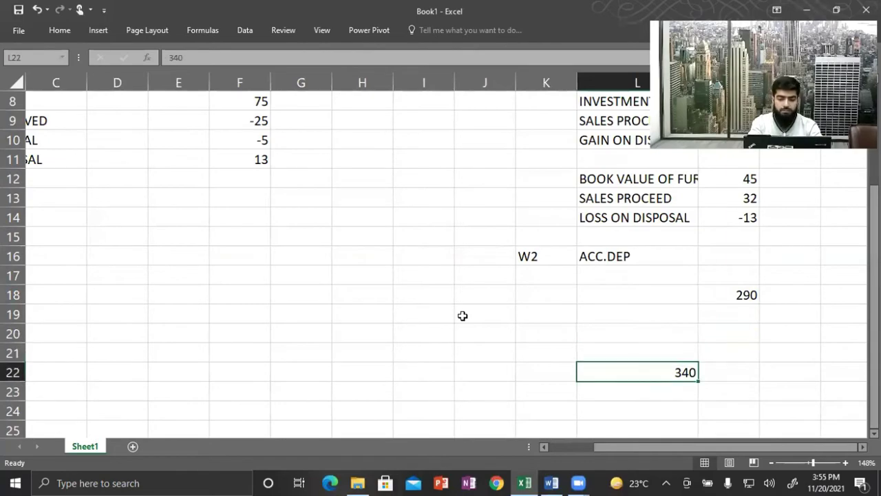
# Step: Check the fixtures and fittings disposal in the Word document and enter their accumulated depreciation of 40 in L18 of the Excel working
pyautogui.hotkey('alt', 'Tab')
pyautogui.scroll(15, 462, 319)
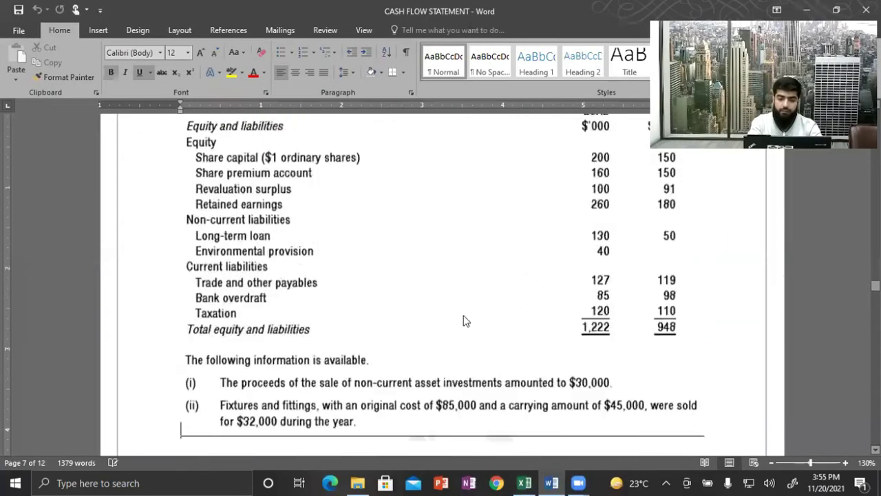
pyautogui.scroll(-12, 463, 319)
pyautogui.scroll(-3, 463, 319)
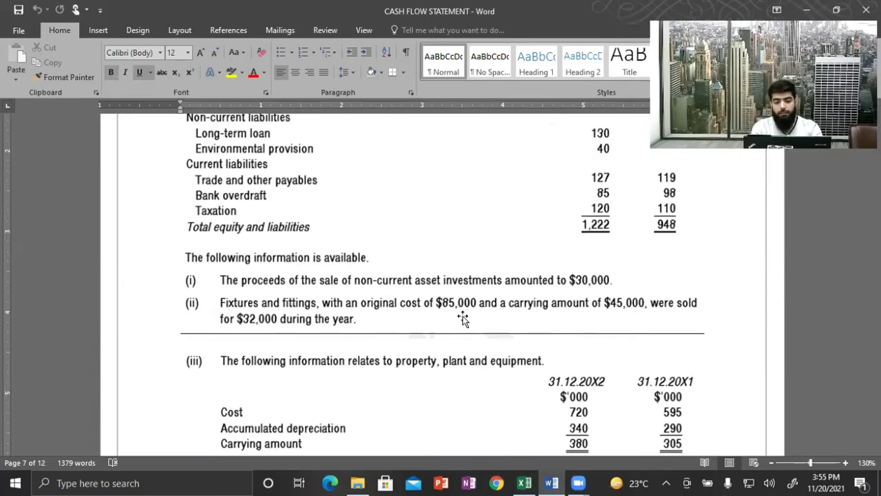
pyautogui.scroll(20, 463, 319)
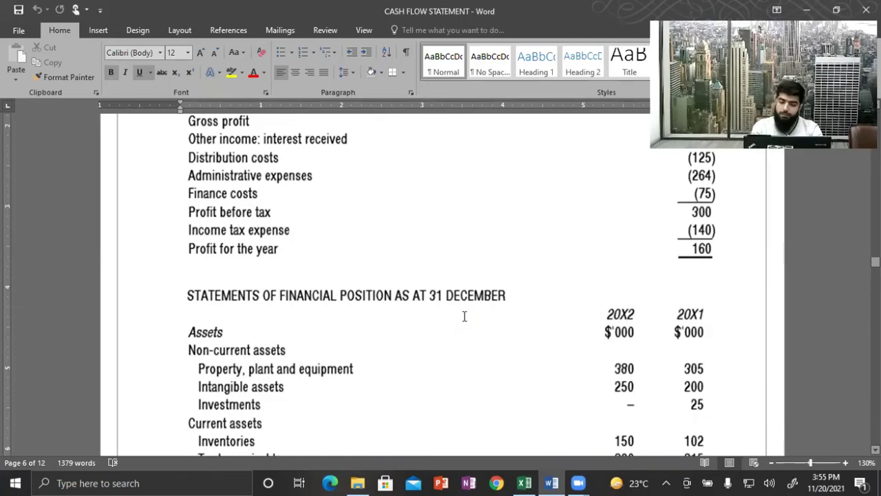
pyautogui.scroll(-20, 463, 315)
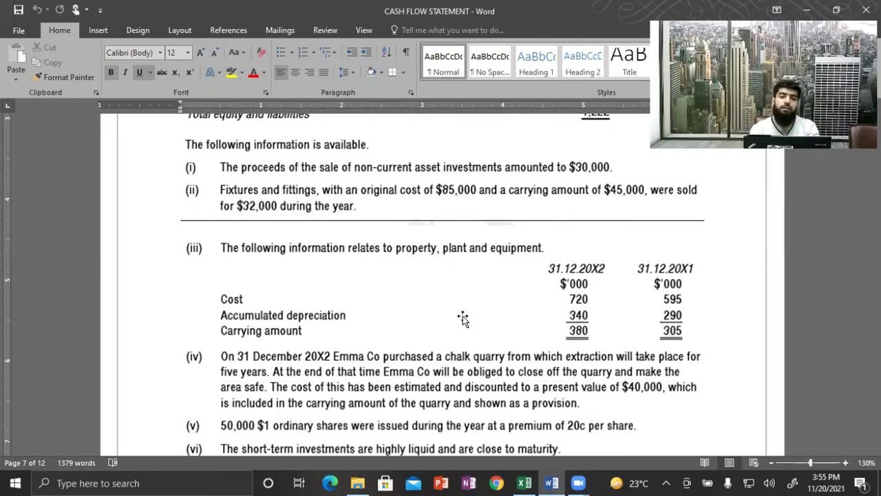
pyautogui.hotkey('alt', 'Tab')
pyautogui.press('Left')
pyautogui.press('Up')
pyautogui.press('Up')
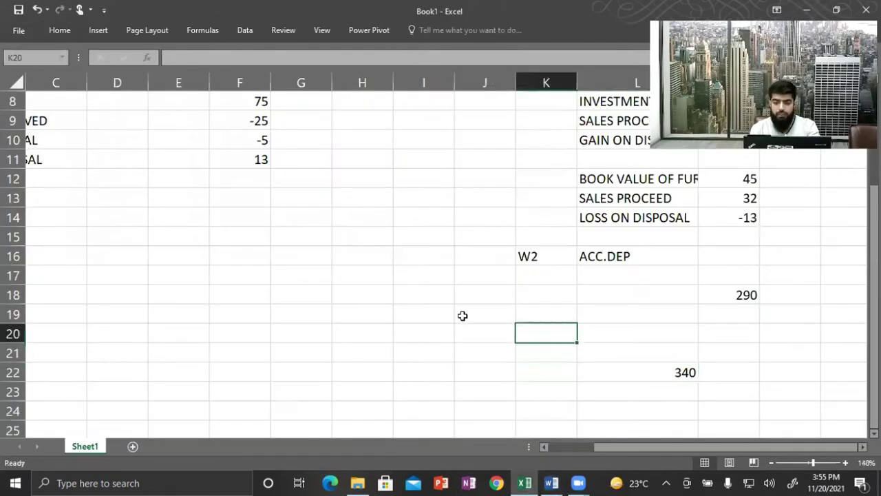
pyautogui.press('Up')
pyautogui.press('Right')
pyautogui.press('Up')
pyautogui.write('40')
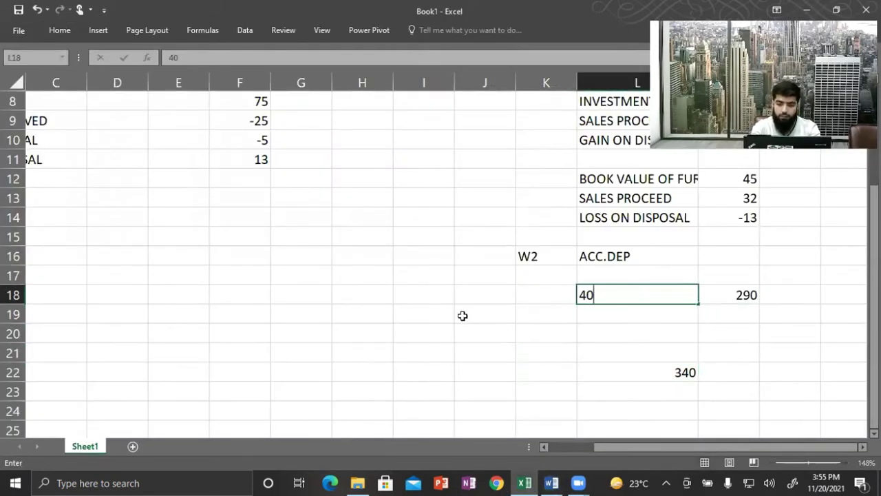
pyautogui.press('Return')
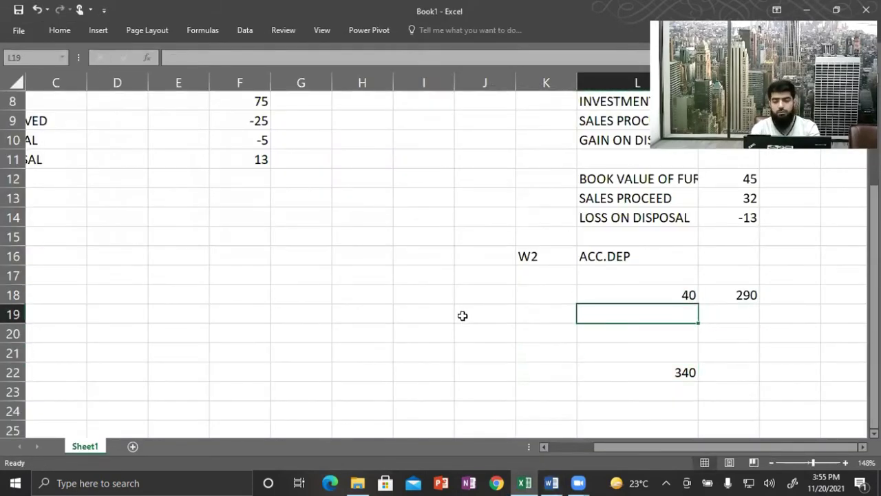
# Step: Calculate the year's depreciation in M20 as L22 plus L18 minus M18, and make the figure bold
pyautogui.hotkey('alt', 'Tab')
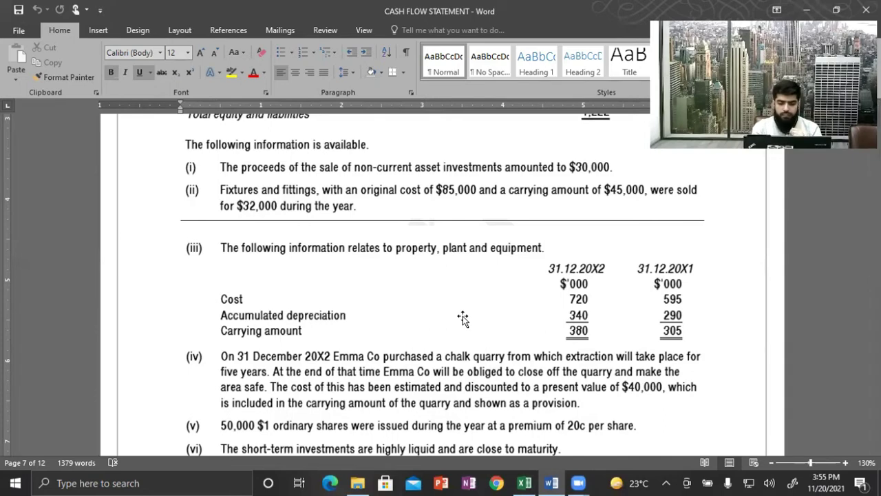
pyautogui.hotkey('alt', 'Tab')
pyautogui.press('Down')
pyautogui.write('=')
pyautogui.press('Left')
pyautogui.press('Down')
pyautogui.press('Down')
pyautogui.write('+')
pyautogui.press('Up')
pyautogui.press('Up')
pyautogui.press('Left')
pyautogui.write('-')
pyautogui.press('Up')
pyautogui.press('Up')
pyautogui.press('Return')
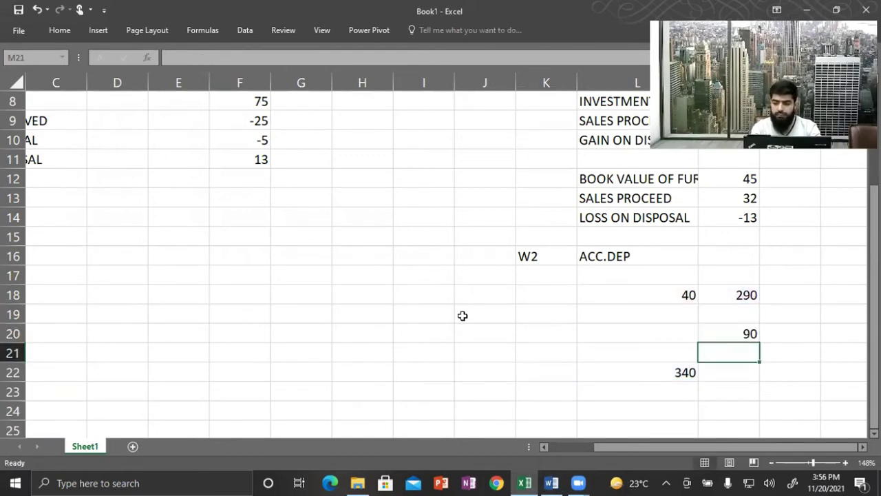
pyautogui.press('Up')
pyautogui.hotkey('ctrl', 'b')
# Step: Link F12 in the operating activities section to the depreciation figure in M20
pyautogui.press('Left')
pyautogui.press('Left')
pyautogui.press('Left')
pyautogui.press('Left')
pyautogui.press('Left')
pyautogui.press('Left')
pyautogui.press('Left')
pyautogui.press('Left')
pyautogui.press('Up')
pyautogui.press('Up')
pyautogui.press('Up')
pyautogui.press('Up')
pyautogui.press('Up')
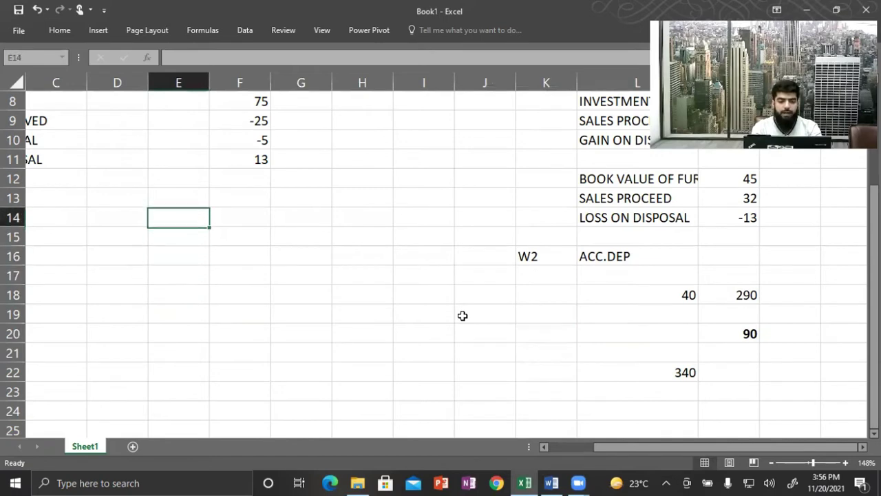
pyautogui.press('Up')
pyautogui.press('Up')
pyautogui.press('Up')
pyautogui.press('Right')
pyautogui.write('=')
pyautogui.press('Right')
pyautogui.press('Right')
pyautogui.press('Right')
pyautogui.press('Right')
pyautogui.press('Right')
pyautogui.press('Right')
pyautogui.press('Right')
pyautogui.press('Right')
pyautogui.press('Right')
pyautogui.press('Down')
pyautogui.press('Down')
pyautogui.press('Down')
pyautogui.press('Down')
pyautogui.press('Down')
pyautogui.press('Down')
pyautogui.press('Left')
pyautogui.press('Left')
pyautogui.press('Down')
pyautogui.press('Down')
pyautogui.press('Return')
# Step: Label the new operating activities line DEPRECIATION EXPENSE in B12
pyautogui.press('Left')
pyautogui.press('Left')
pyautogui.press('Left')
pyautogui.press('Left')
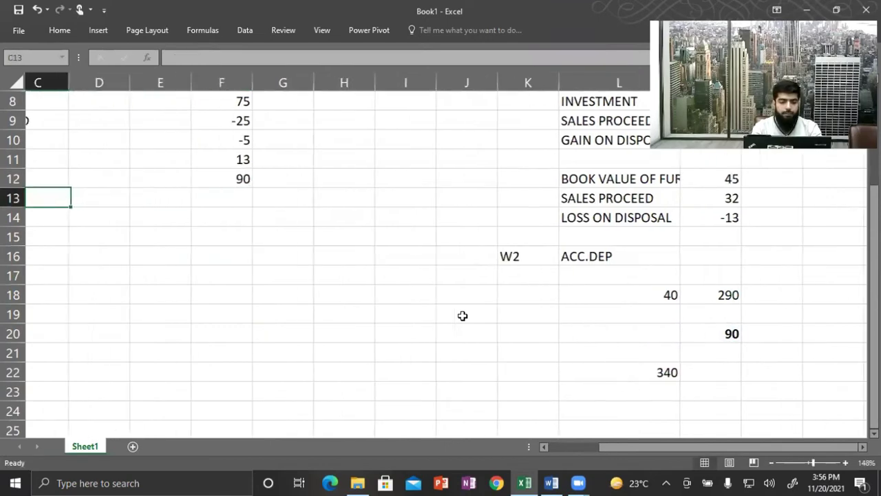
pyautogui.press('Up')
pyautogui.write('DEPRE')
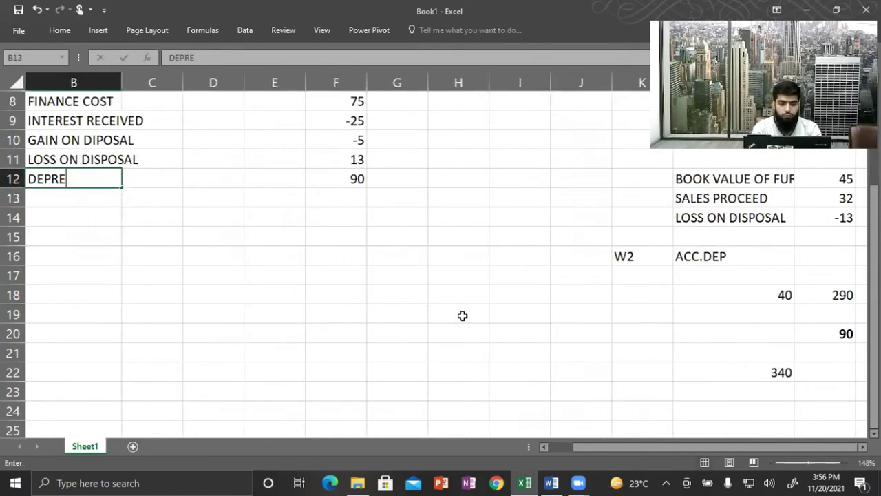
pyautogui.write('CIATIO')
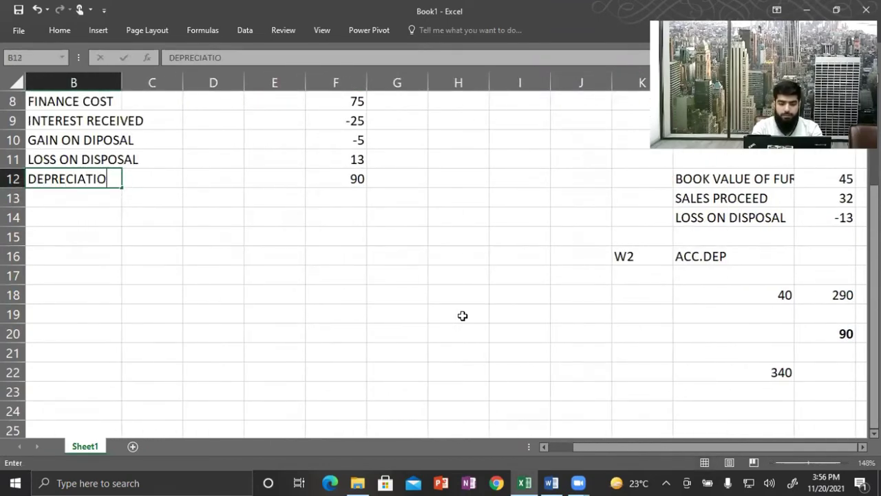
pyautogui.write('N EXPENSE')
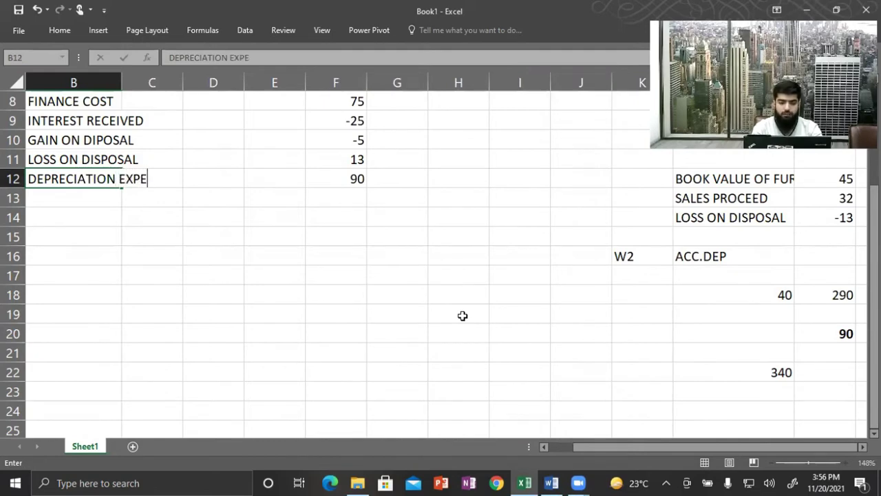
pyautogui.press('Right')
pyautogui.press('Right')
pyautogui.press('Right')
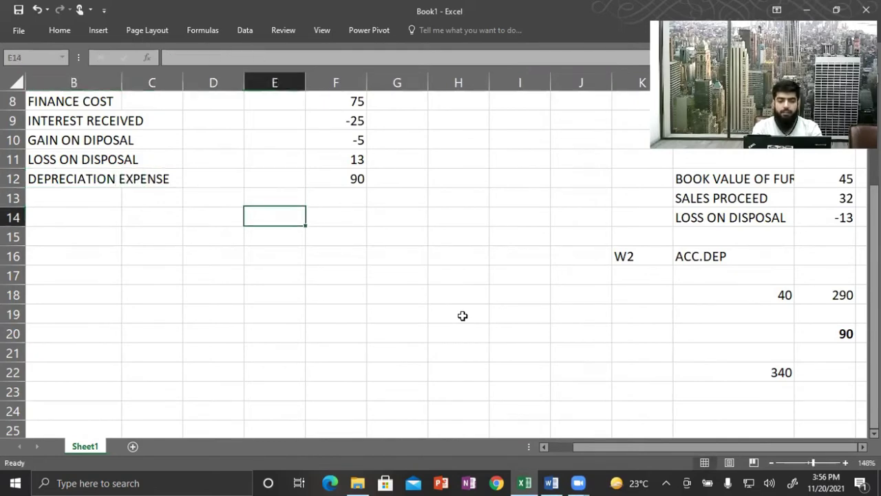
pyautogui.press('Left')
pyautogui.press('Left')
pyautogui.press('Left')
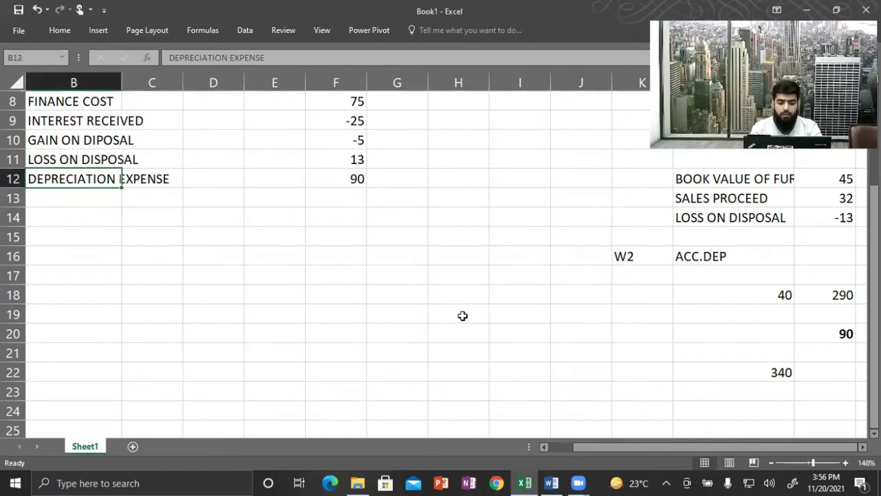
# Step: Autofit the width of column B to the DEPRECIATION EXPENSE label
pyautogui.hotkey('alt', 'h')
pyautogui.press('o')
pyautogui.press('i')
# Step: Total the operating activities figures in F14 with a SUM of F7:F12
pyautogui.press('Right')
pyautogui.press('Right')
pyautogui.press('Right')
pyautogui.press('Right')
pyautogui.press('Down')
pyautogui.press('Down')
pyautogui.press('alt')
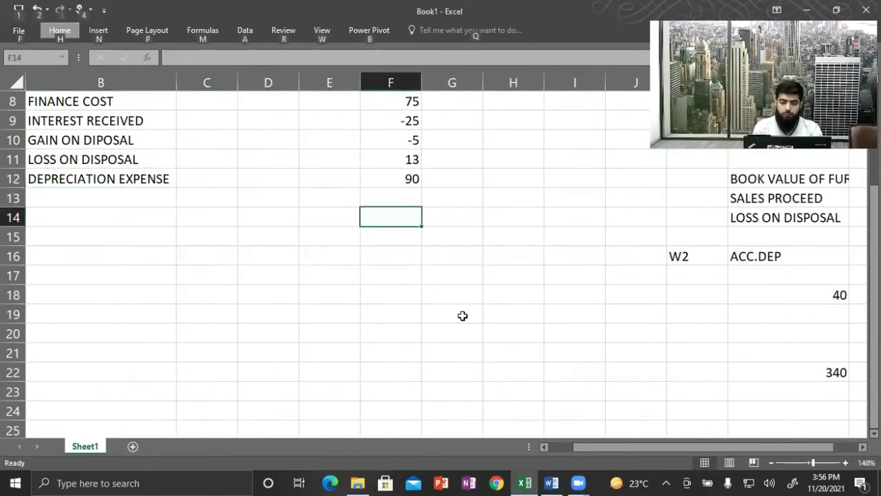
pyautogui.press('alt')
pyautogui.write('=')
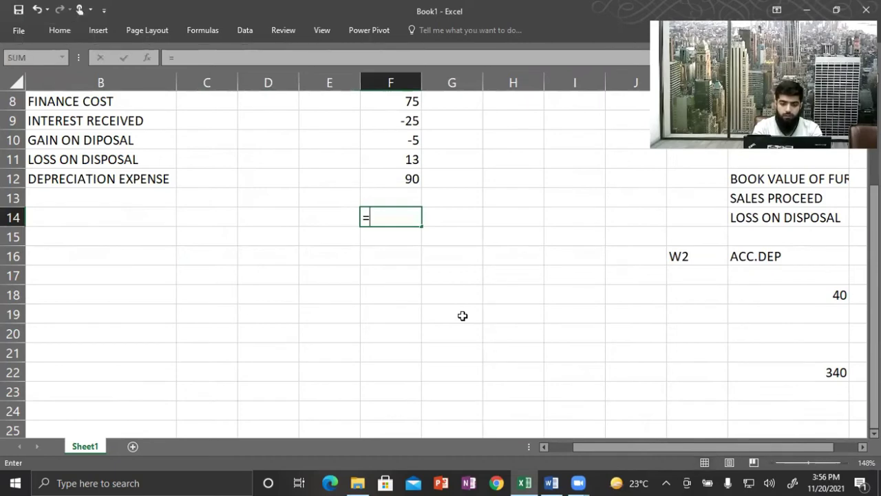
pyautogui.write('SUM(')
pyautogui.press('Up')
pyautogui.press('Up')
pyautogui.press('Up')
pyautogui.press('Up')
pyautogui.press('Up')
pyautogui.press('Up')
pyautogui.press('Up')
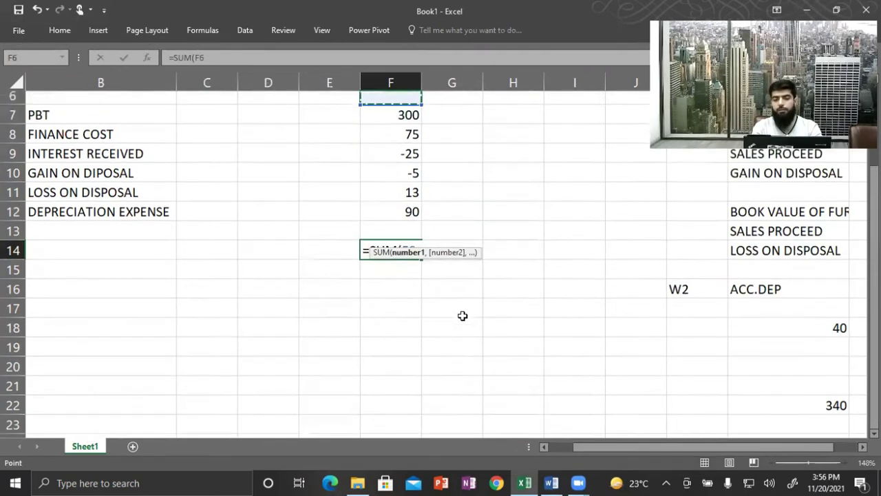
pyautogui.hotkey('shift', 'Down')
pyautogui.hotkey('shift', 'Down')
pyautogui.hotkey('shift', 'Down')
pyautogui.hotkey('shift', 'Down')
pyautogui.hotkey('shift', 'Down')
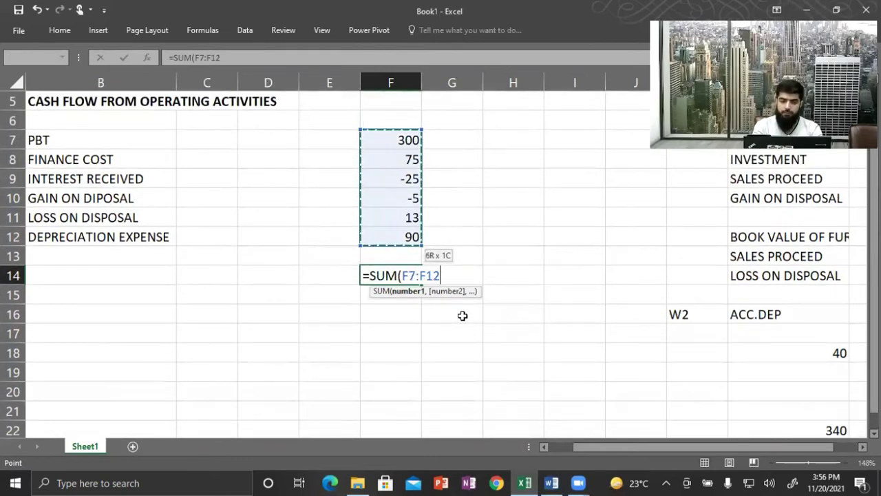
pyautogui.write(')')
pyautogui.press('Return')
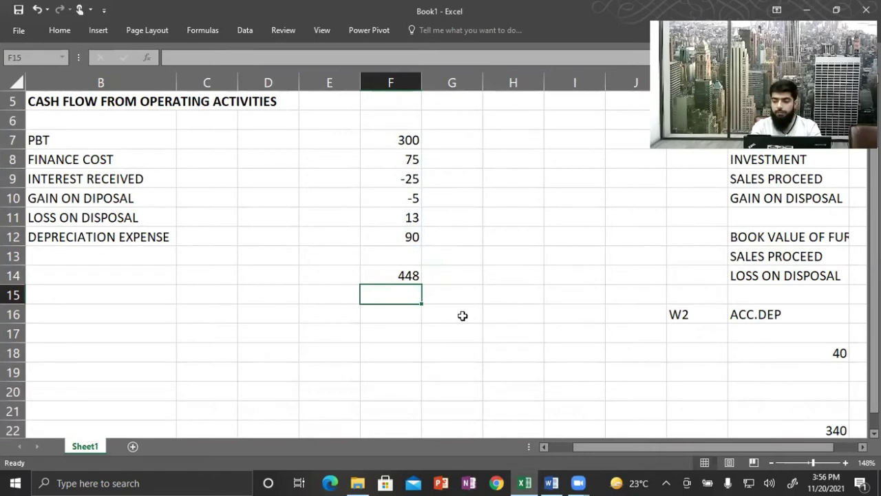
# Step: Switch to the Word document and find the current assets in the statements of financial position
pyautogui.hotkey('alt', 'Tab')
pyautogui.scroll(8, 463, 318)
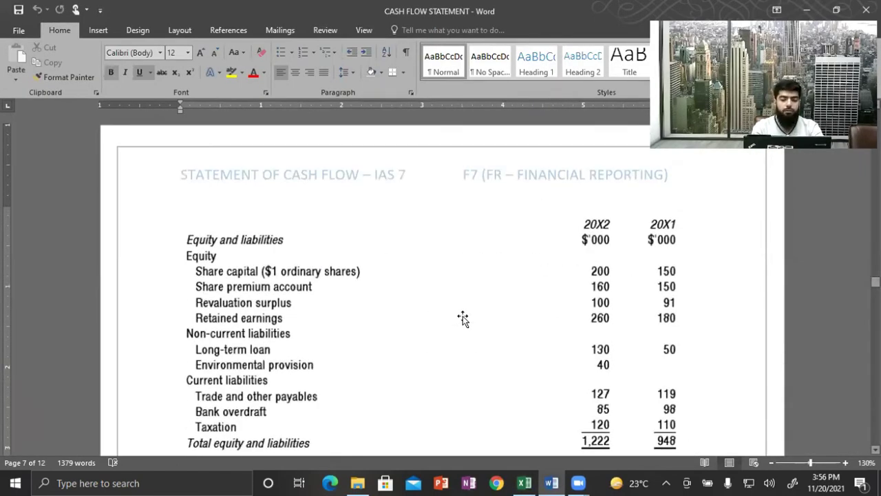
pyautogui.scroll(15, 463, 318)
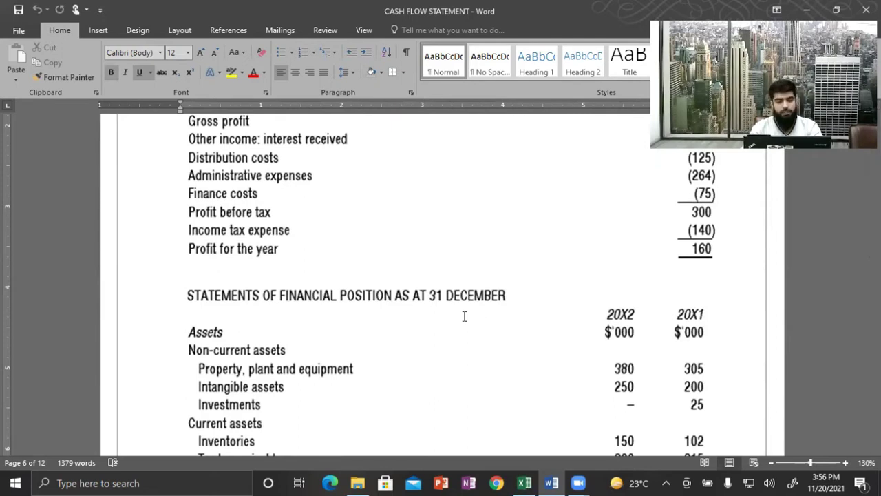
pyautogui.scroll(-5, 464, 316)
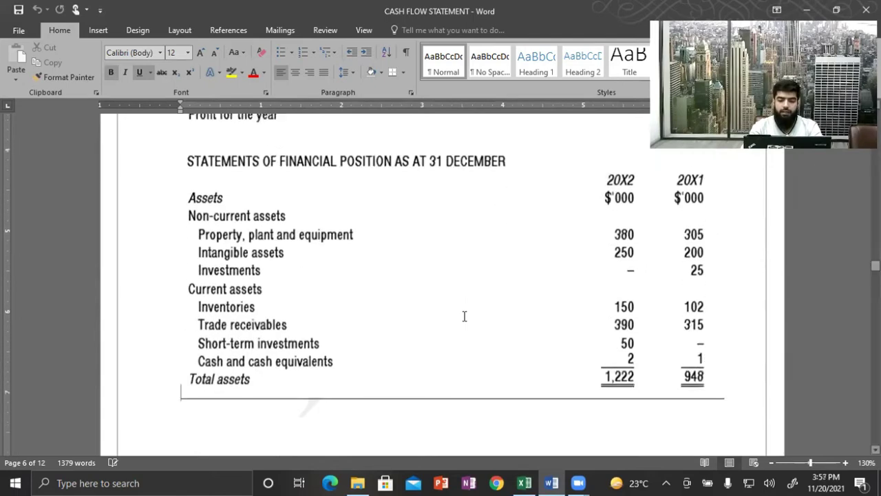
# Step: Label B15 INCREASE IN INVENTORY in the Excel sheet, checking the inventories line in the Word document
pyautogui.hotkey('alt', 'Tab')
pyautogui.press('Left')
pyautogui.press('Left')
pyautogui.press('Left')
pyautogui.press('Left')
pyautogui.press('Left')
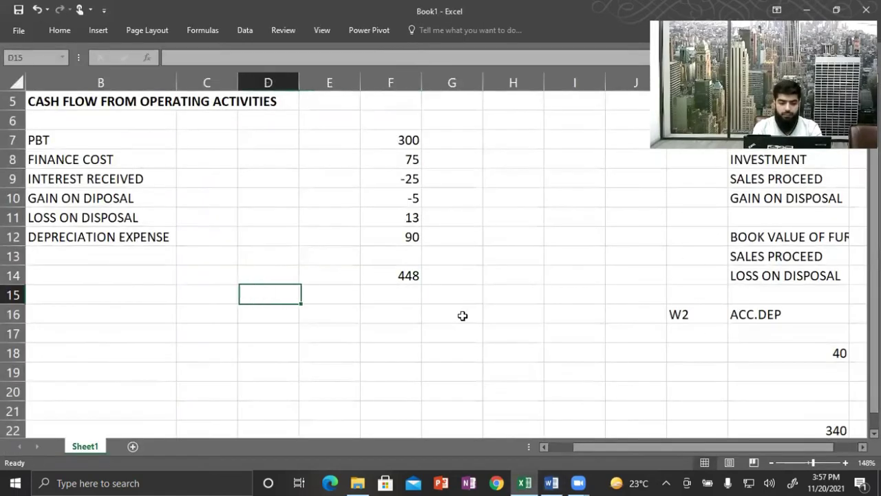
pyautogui.press('Right')
pyautogui.press('Up')
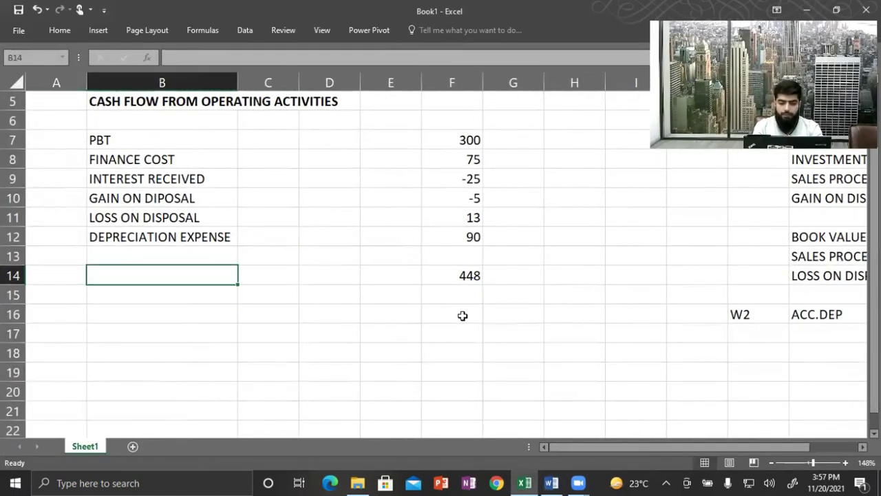
pyautogui.press('Down')
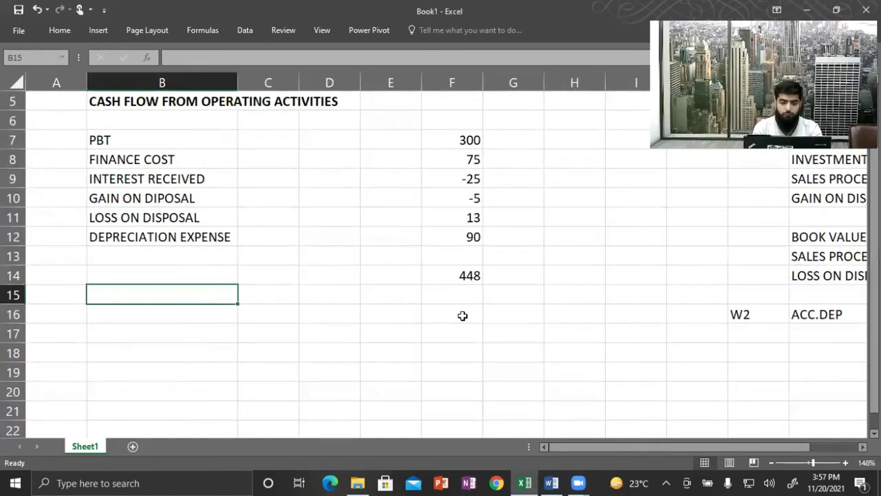
pyautogui.press('Down')
pyautogui.press('Up')
pyautogui.write('INCREASE')
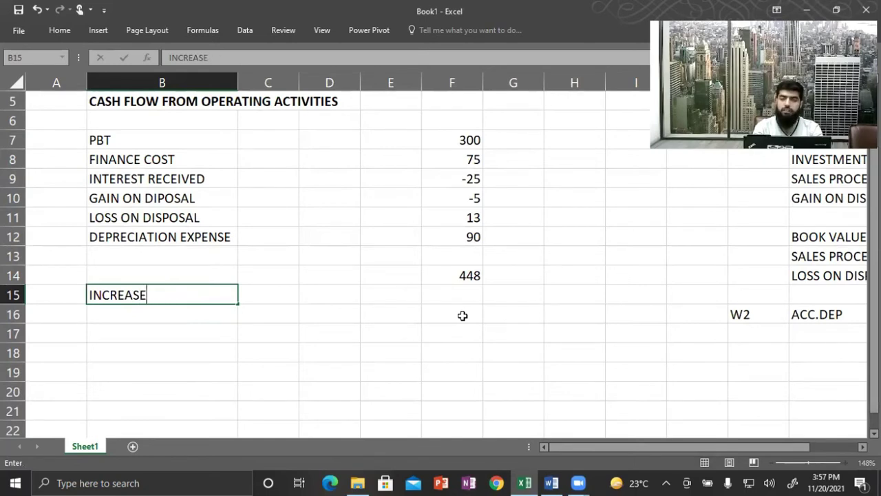
pyautogui.hotkey('alt', 'Tab')
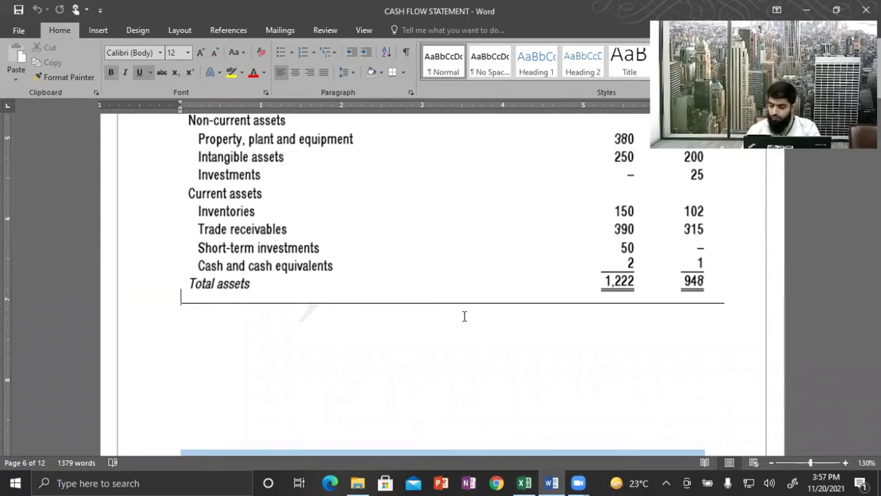
pyautogui.hotkey('alt', 'Tab')
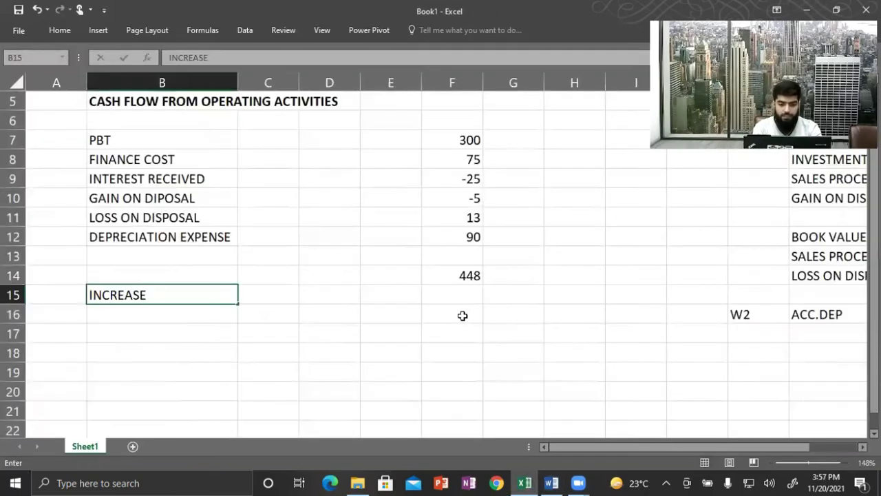
pyautogui.hotkey('alt', 'Tab')
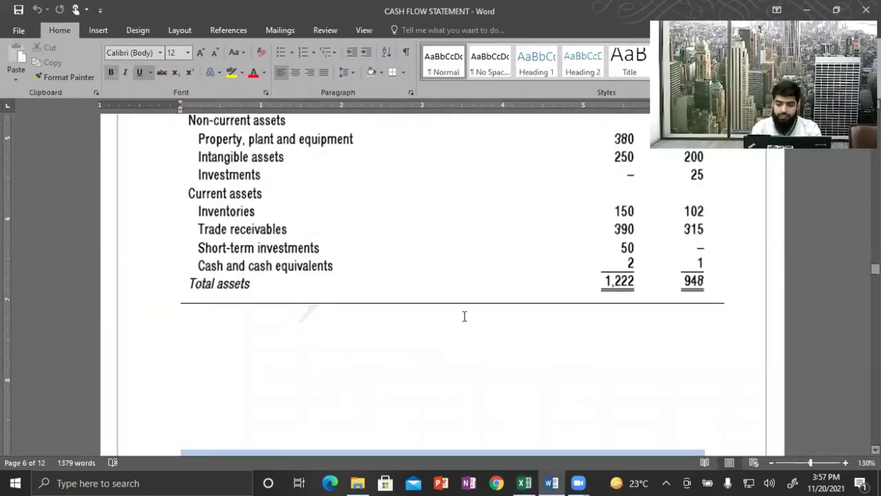
pyautogui.hotkey('alt', 'Tab')
pyautogui.write('IN INV')
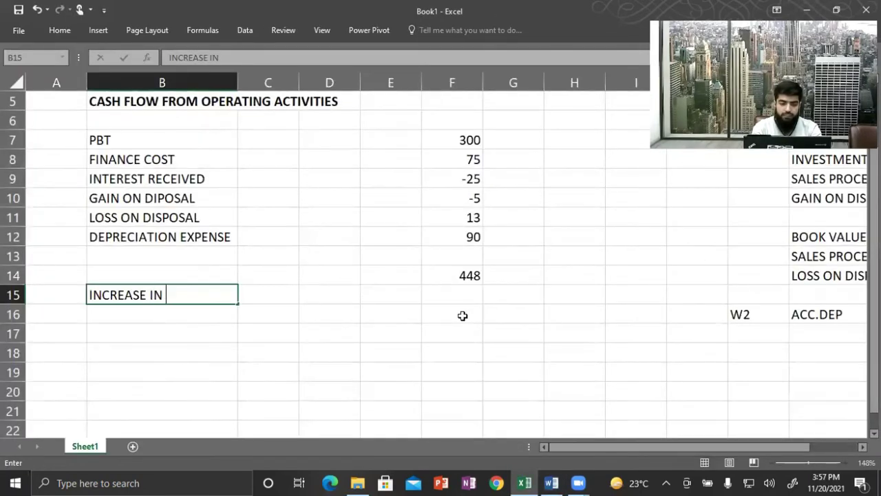
pyautogui.write('TORY')
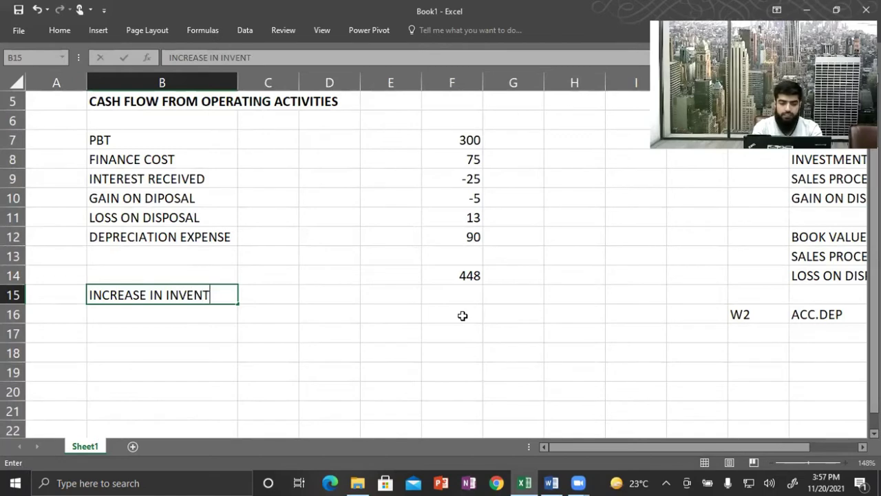
# Step: Enter -48 in F15 as the inventory movement
pyautogui.press('Right')
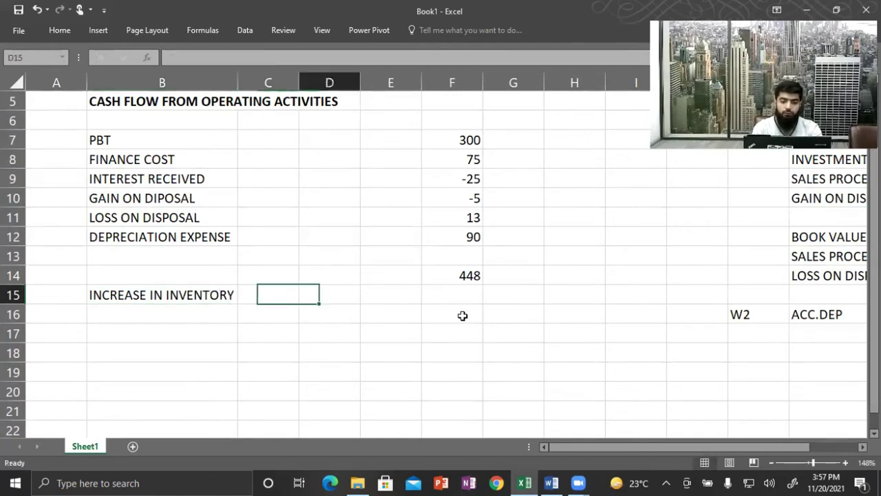
pyautogui.press('Right')
pyautogui.press('Right')
pyautogui.press('Right')
pyautogui.write('=')
pyautogui.hotkey('alt', 'Tab')
pyautogui.hotkey('alt', 'Tab')
pyautogui.press('BackSpace')
pyautogui.write('4')
pyautogui.press('BackSpace')
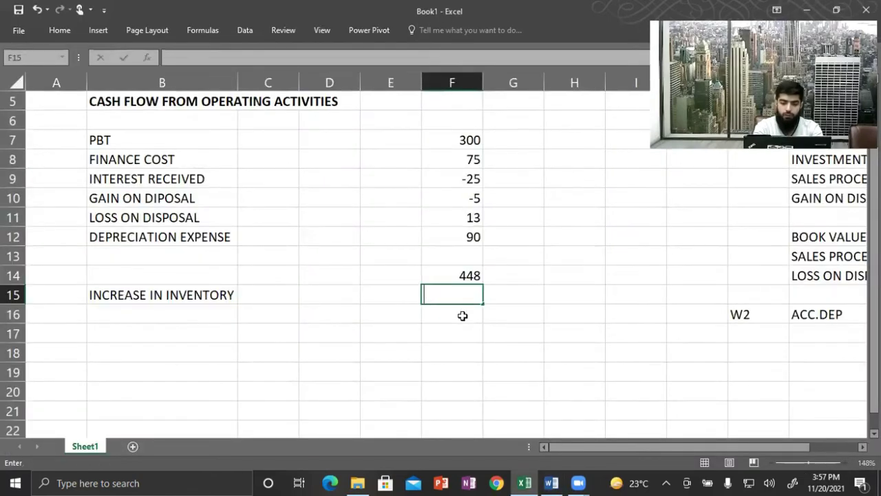
pyautogui.write('-48')
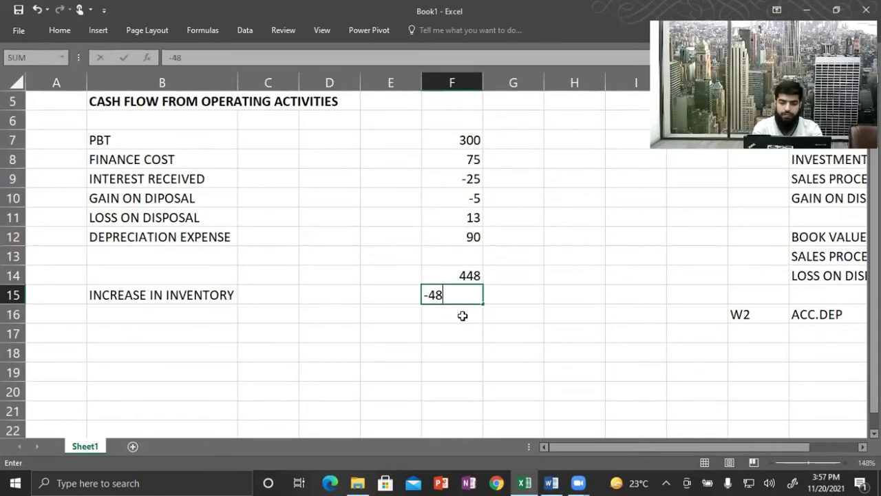
pyautogui.press('Return')
# Step: Check the two inventory balances in Word and replace F15 with the formula =102-150
pyautogui.press('Right')
pyautogui.press('Right')
pyautogui.press('Right')
pyautogui.press('Right')
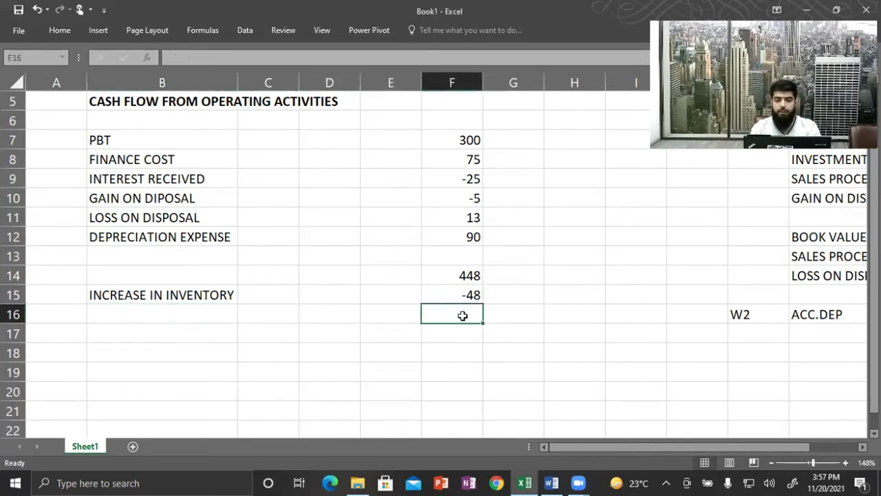
pyautogui.press('Up')
pyautogui.hotkey('alt', 'Tab')
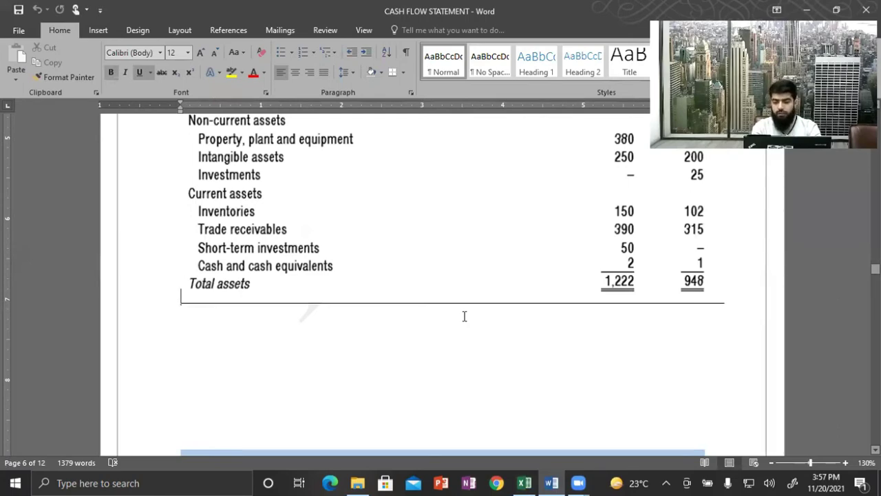
pyautogui.hotkey('alt', 'Tab')
pyautogui.write('=')
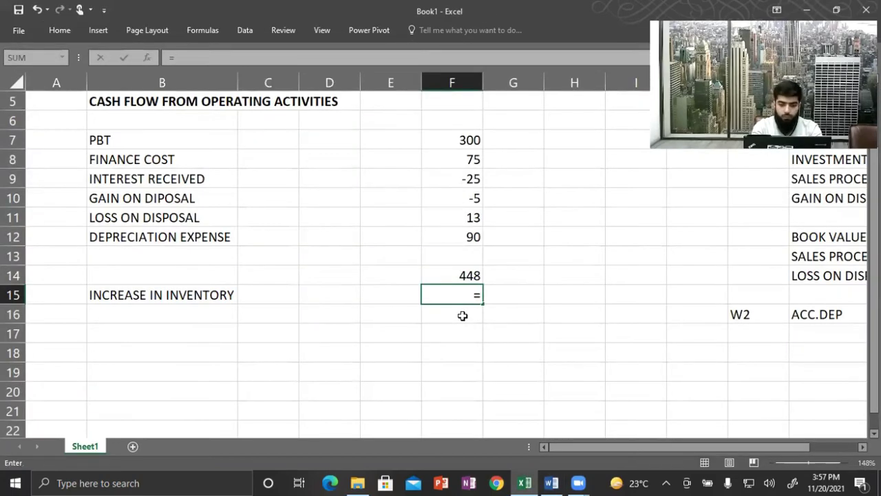
pyautogui.write('102')
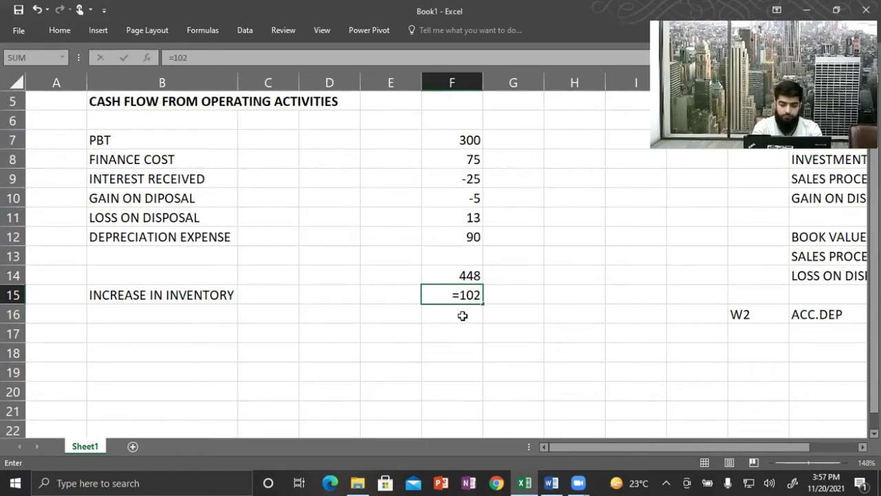
pyautogui.write('0')
pyautogui.press('BackSpace')
pyautogui.write('-')
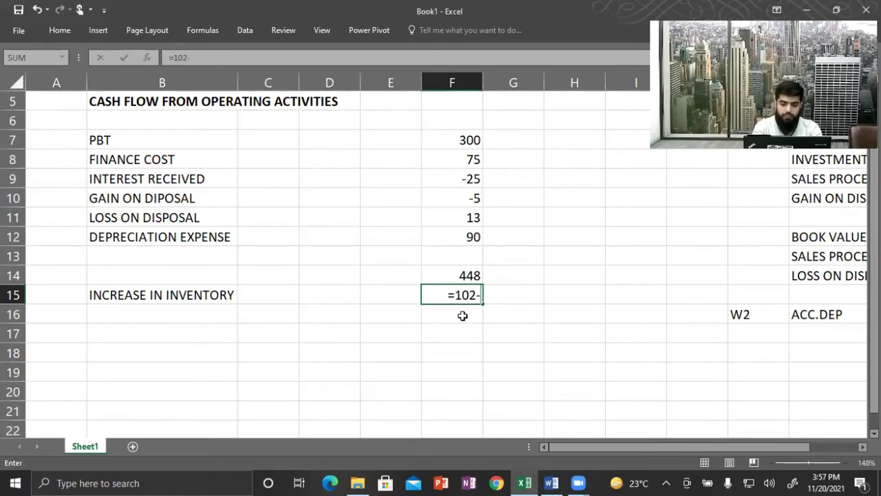
pyautogui.write('150')
pyautogui.press('Return')
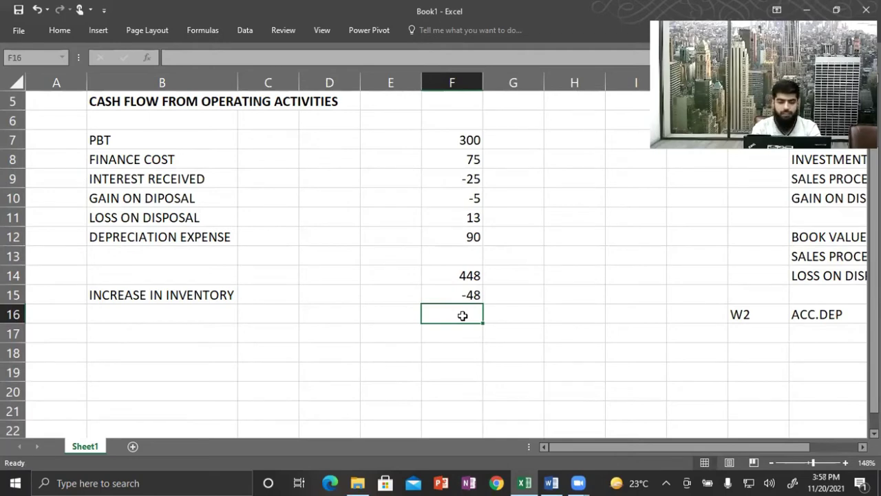
# Step: Check the trade receivables balances in Word and calculate their movement in F16 as =315-390
pyautogui.press('Left')
pyautogui.press('Left')
pyautogui.press('Left')
pyautogui.press('Left')
pyautogui.hotkey('alt', 'Tab')
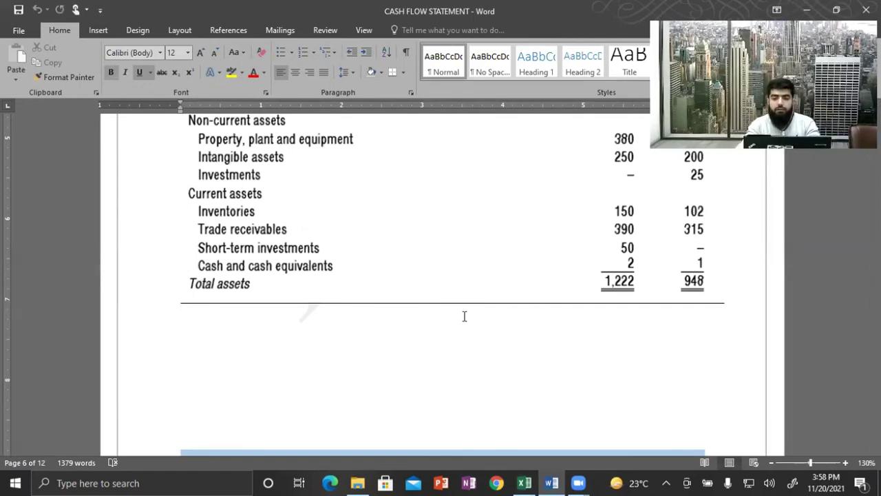
pyautogui.hotkey('alt', 'Tab')
pyautogui.press('Right')
pyautogui.click(462, 316)
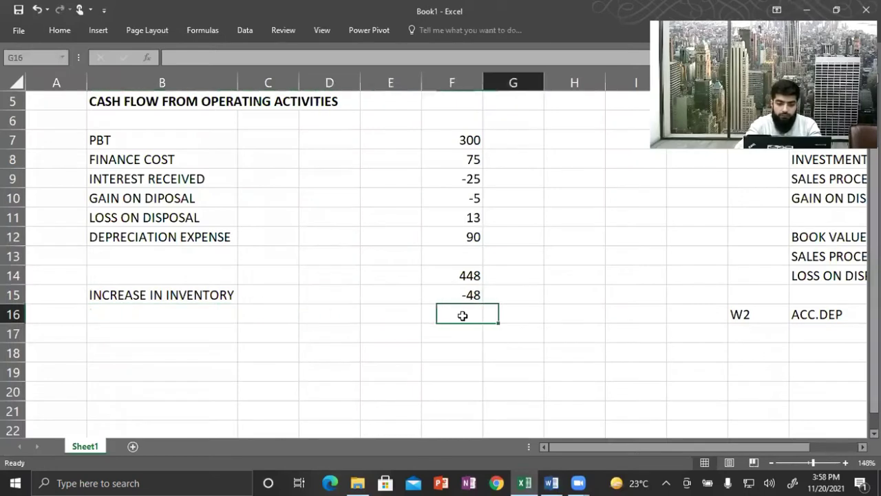
pyautogui.write('=')
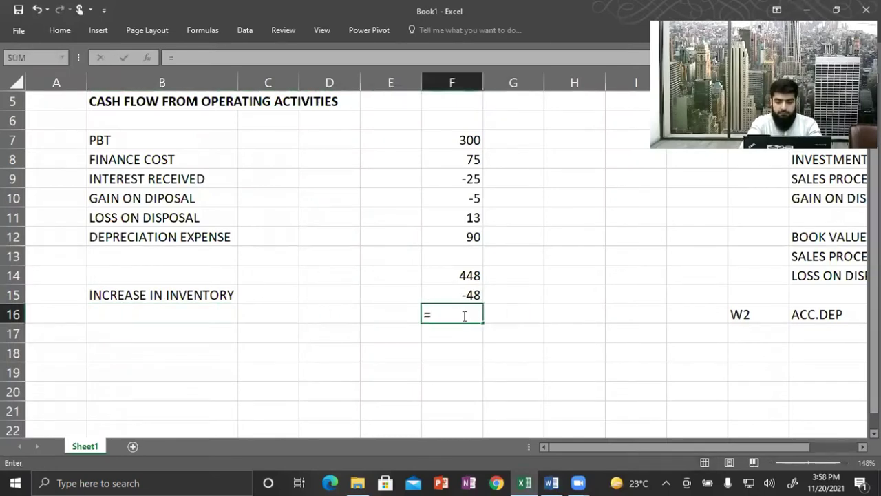
pyautogui.write('315-390')
pyautogui.press('Return')
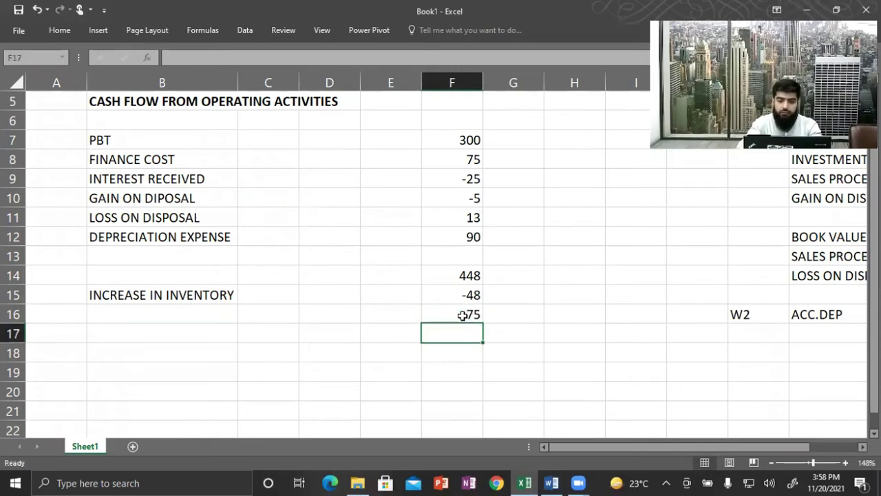
# Step: Re-enter the INCREASE IN INVENTORY label in B15
pyautogui.press('Left')
pyautogui.press('Left')
pyautogui.press('Left')
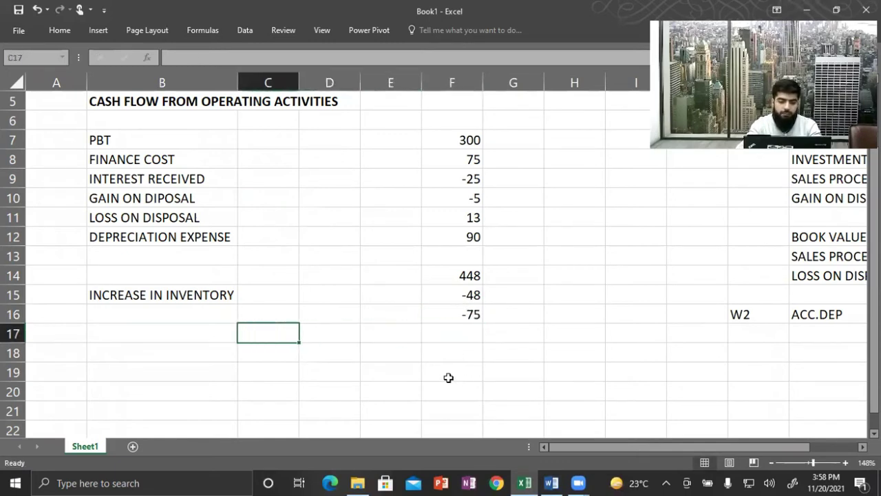
pyautogui.press('Up')
pyautogui.press('Up')
pyautogui.press('Left')
pyautogui.write('INC')
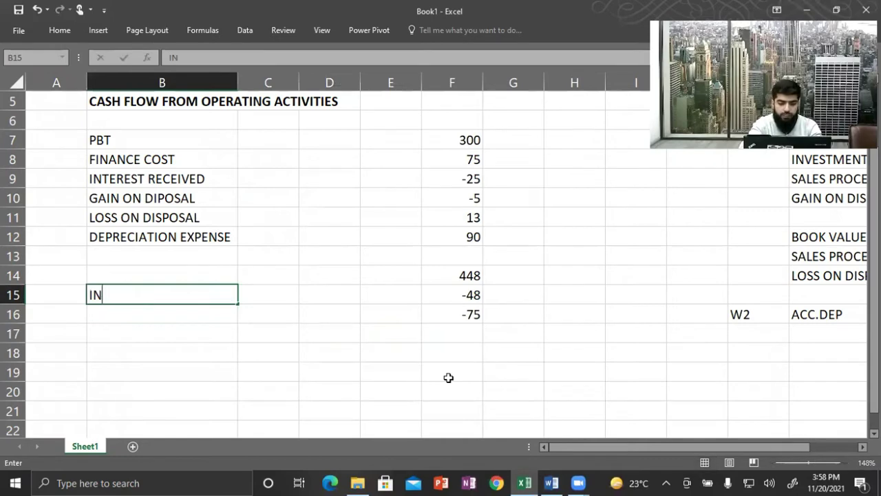
pyautogui.press('Return')
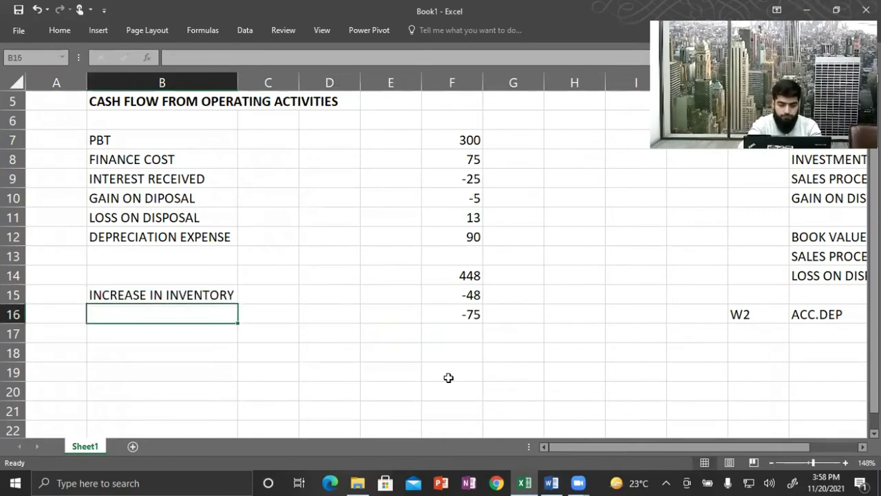
# Step: Label B16 INCREASE IN ACCOUNTS REC and autofit column B to it
pyautogui.write('INCREASE IN ACCOUNTS REC')
pyautogui.press('Return')
pyautogui.press('Up')
pyautogui.hotkey('alt', 'h')
pyautogui.press('o')
pyautogui.press('i')
pyautogui.press('Down')
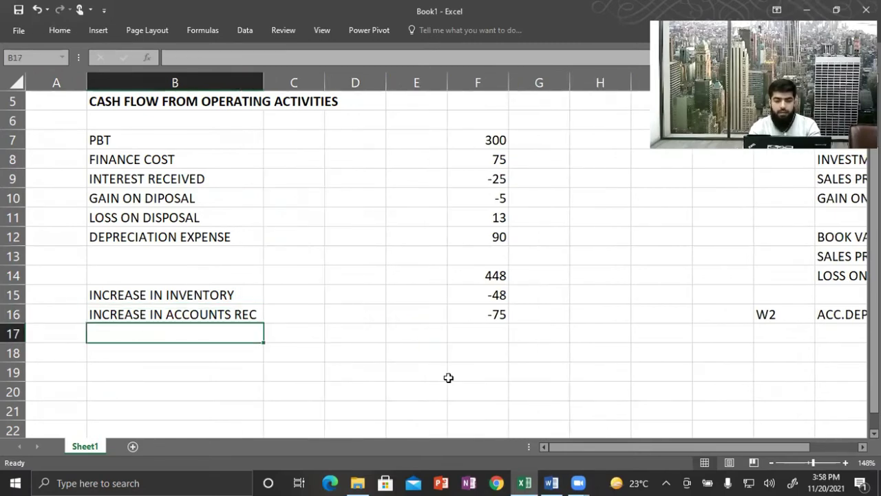
# Step: Find the trade and other payables line in Word's statement of financial position and label B17 INCREASE IN PAYABLES in Excel
pyautogui.hotkey('alt', 'Tab')
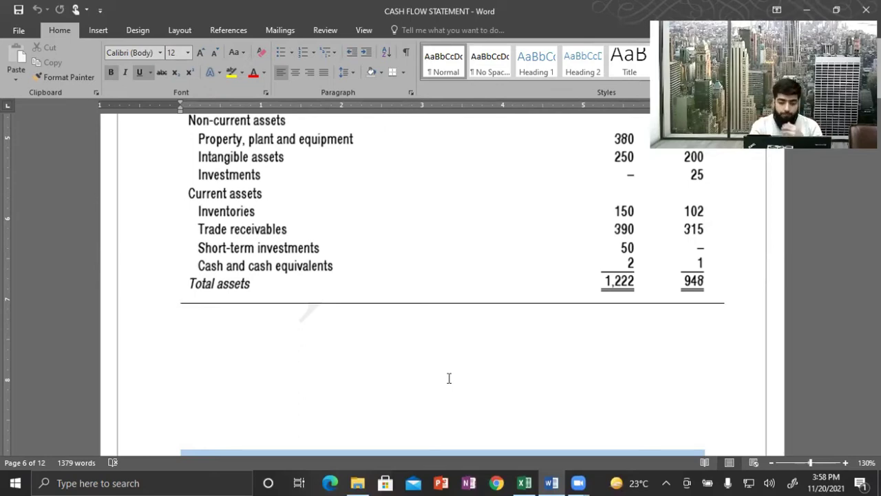
pyautogui.scroll(-5, 449, 379)
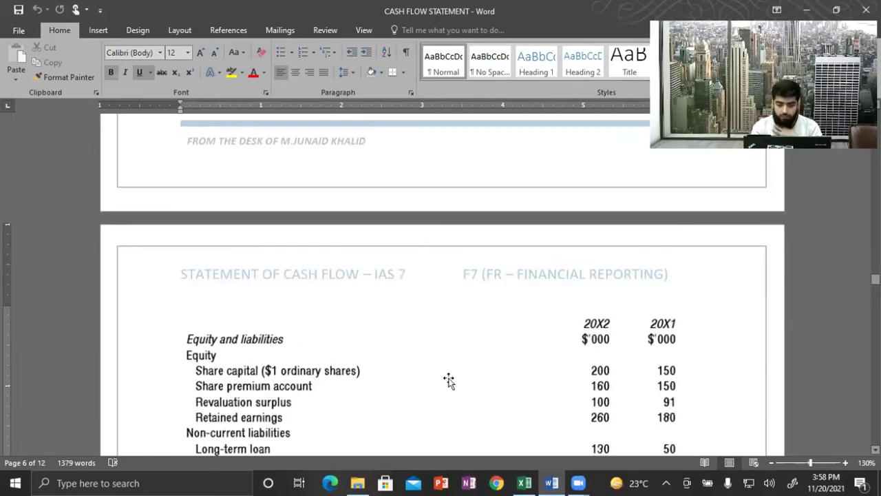
pyautogui.scroll(-5, 448, 379)
pyautogui.scroll(6, 447, 382)
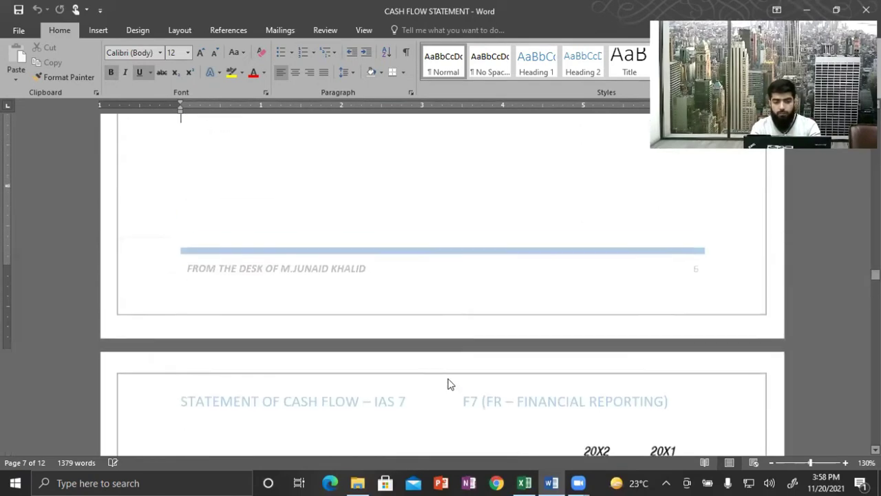
pyautogui.scroll(-5, 448, 380)
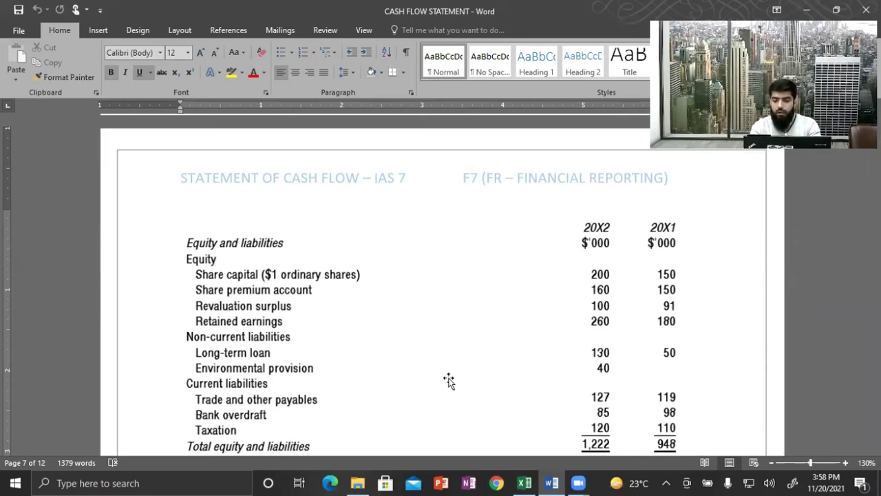
pyautogui.hotkey('alt', 'Tab')
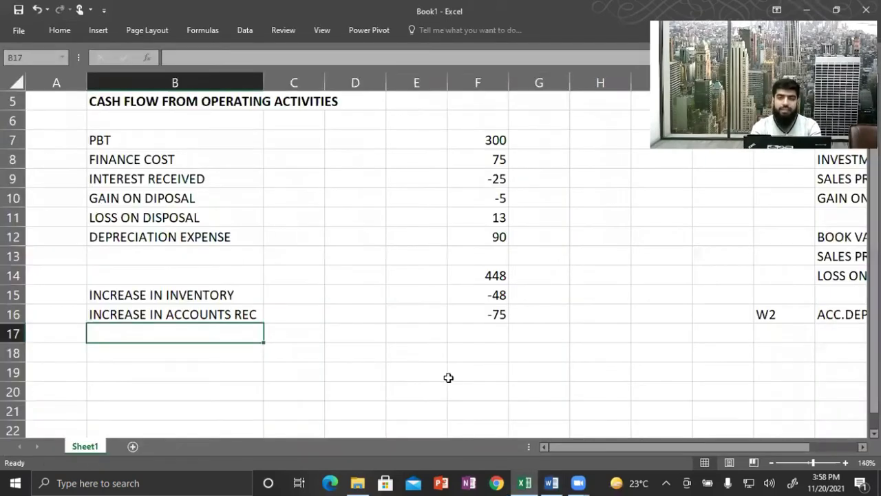
pyautogui.write('INCREASE IN PAYABLES')
# Step: Check the trade and other payables balances in Word and calculate their movement in F17 as =127-119
pyautogui.press('Right')
pyautogui.press('Right')
pyautogui.press('Right')
pyautogui.press('Right')
pyautogui.write('=')
pyautogui.hotkey('alt', 'Tab')
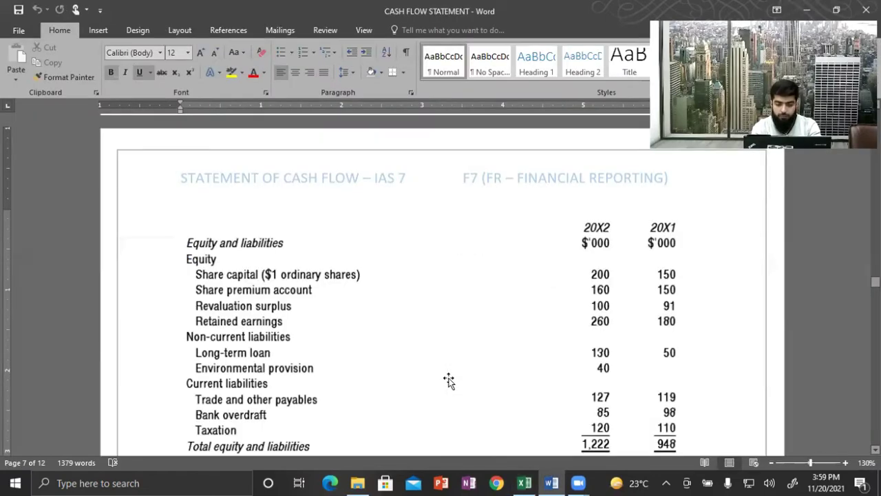
pyautogui.hotkey('alt', 'Tab')
pyautogui.hotkey('alt', 'Tab')
pyautogui.hotkey('alt', 'Tab')
pyautogui.write('127-119')
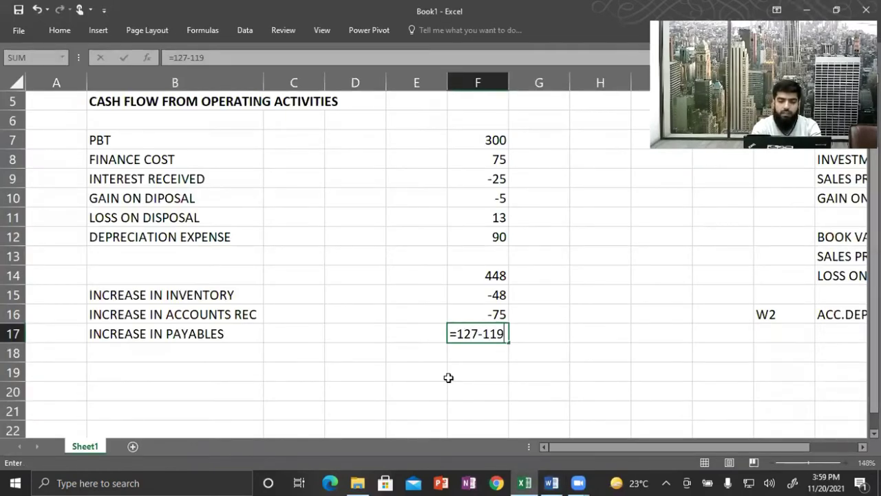
pyautogui.press('Return')
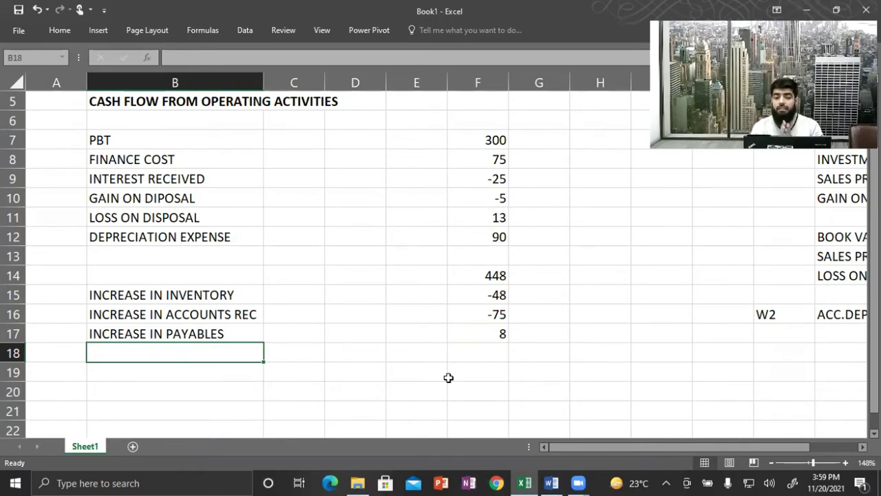
# Step: Review the liabilities and additional notes in Word, and label B18 INTEREST PAID in the Excel statement
pyautogui.hotkey('alt', 'Tab')
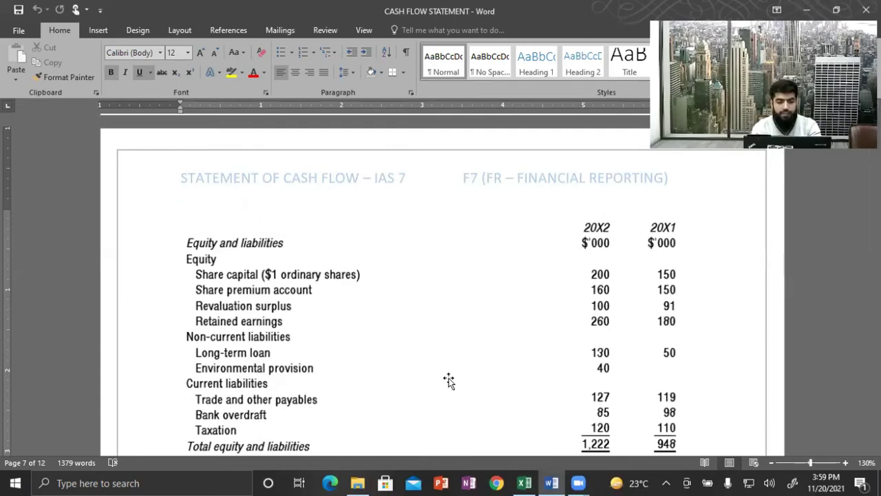
pyautogui.hotkey('alt', 'Tab')
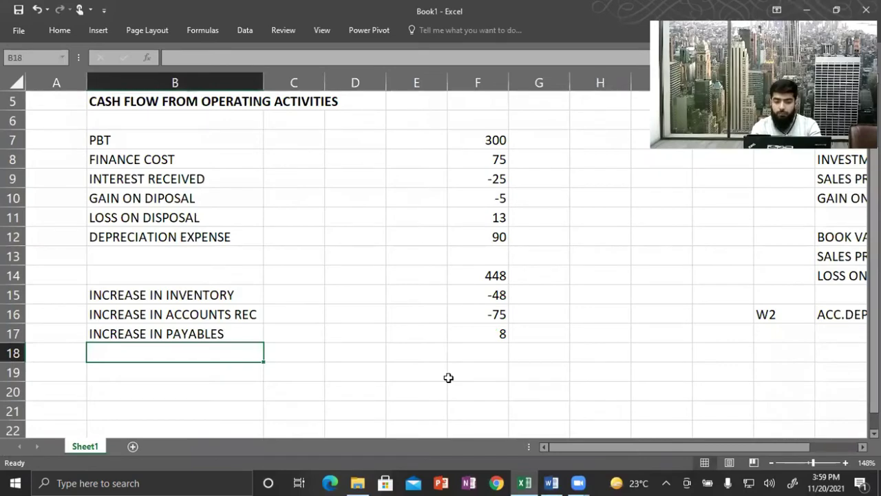
pyautogui.hotkey('alt', 'Tab')
pyautogui.scroll(-10, 448, 380)
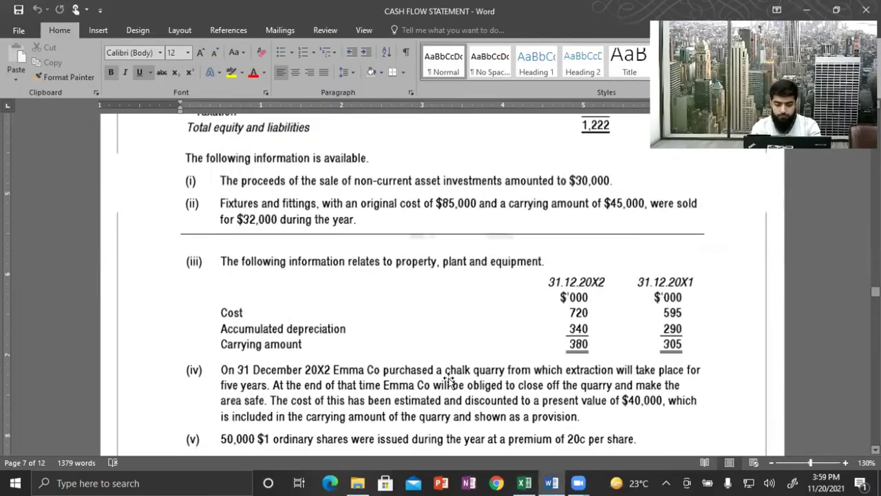
pyautogui.scroll(8, 448, 380)
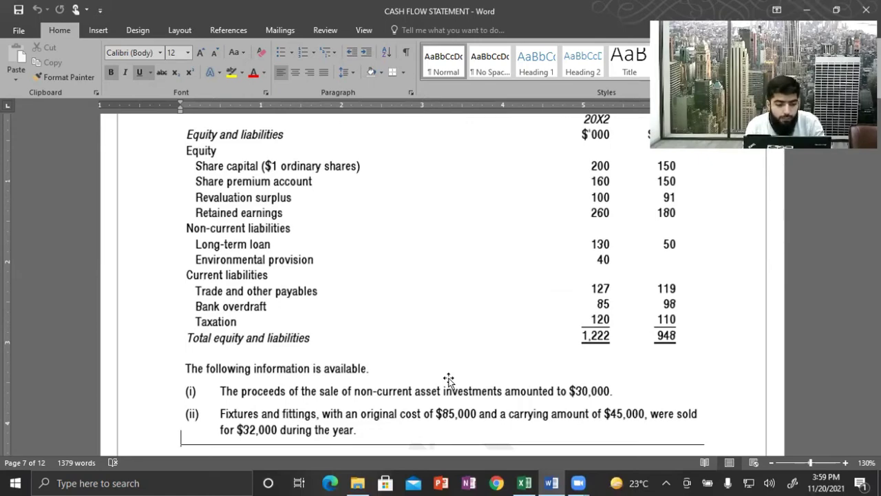
pyautogui.hotkey('alt', 'Tab')
pyautogui.write('IN')
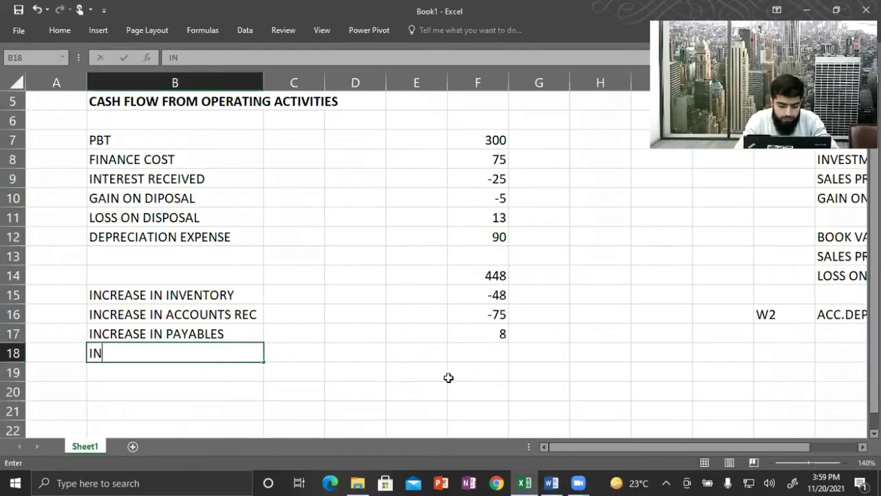
pyautogui.write('TEREST PAID')
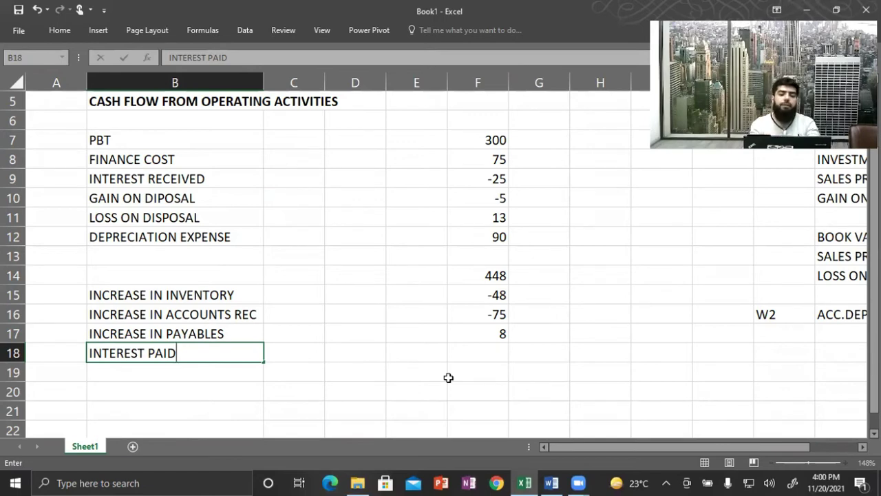
# Step: Enter -75 in F18 as the interest paid
pyautogui.press('Right')
pyautogui.press('Right')
pyautogui.press('Right')
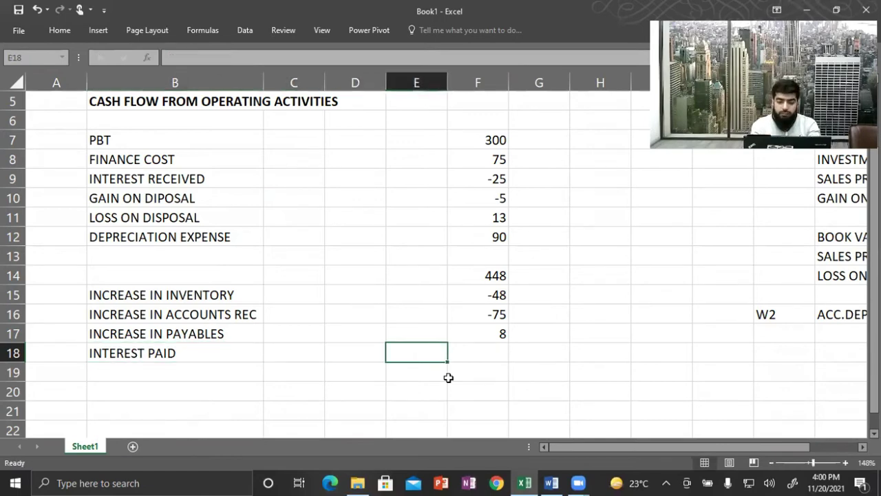
pyautogui.press('Right')
pyautogui.write('-')
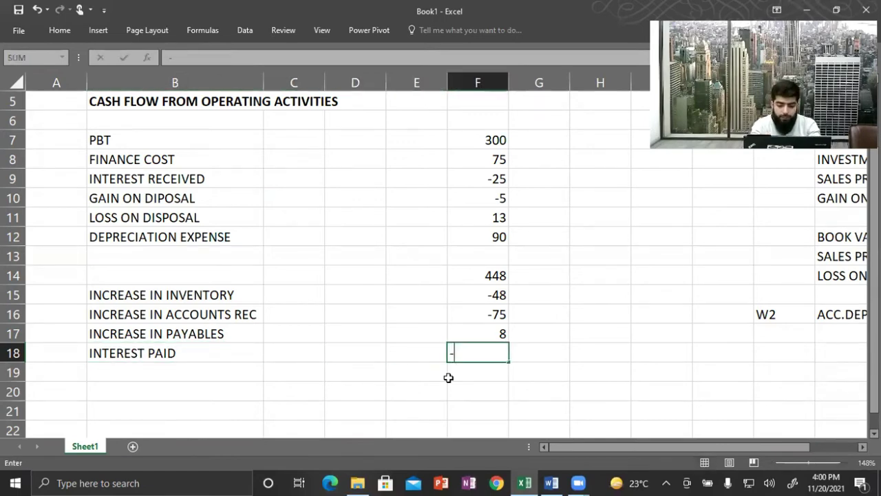
pyautogui.write('75')
pyautogui.press('Return')
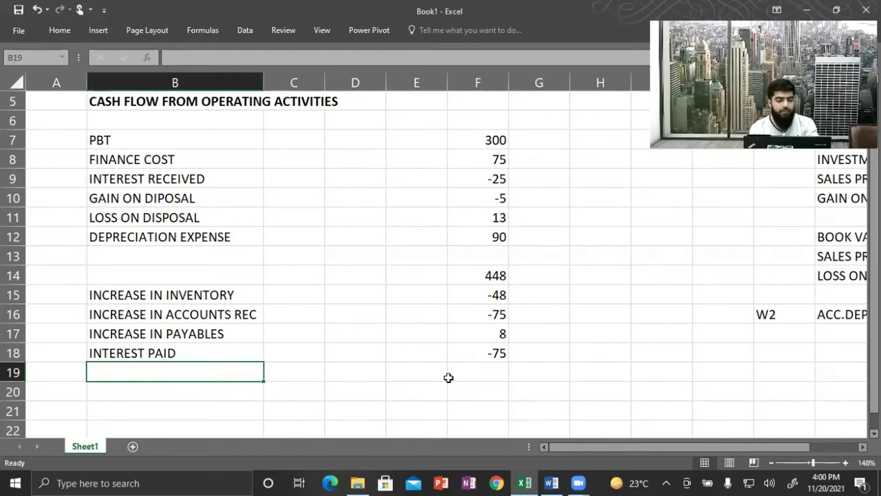
# Step: Label B19 TAX PAID in capital letters
pyautogui.write('tax')
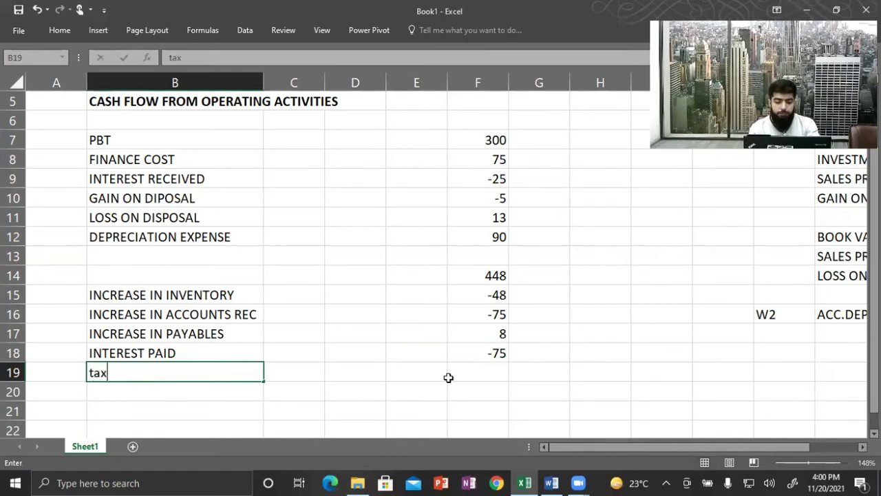
pyautogui.press('BackSpace')
pyautogui.press('BackSpace')
pyautogui.press('BackSpace')
pyautogui.write('TA')
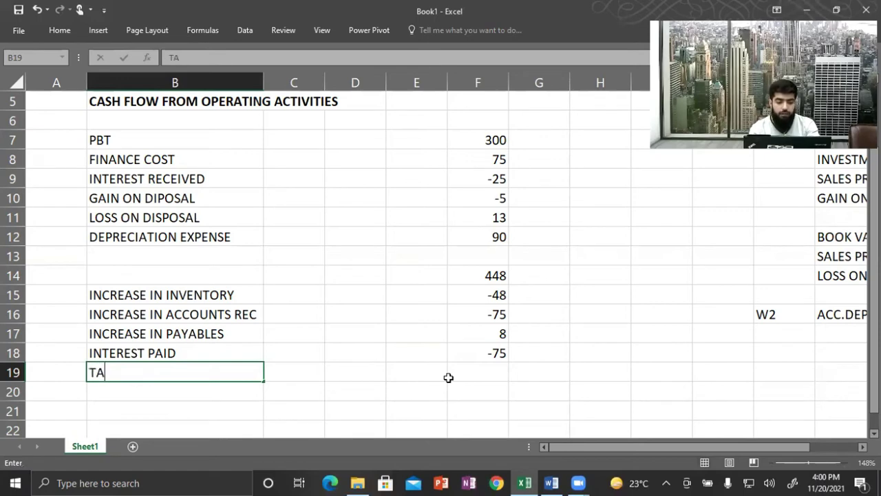
pyautogui.write('X PAID')
pyautogui.press('Tab')
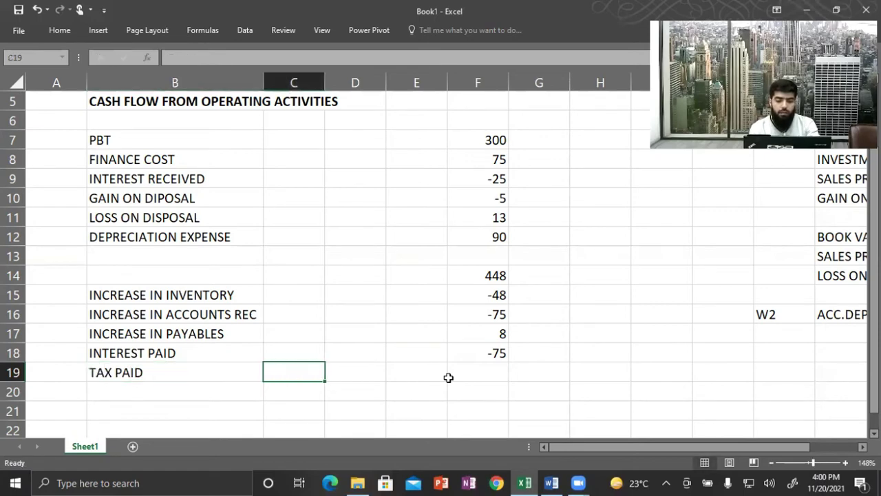
# Step: Examine the income tax expense and the two taxation balances in Word's Illustration 3, and return to Excel
pyautogui.hotkey('alt', 'Tab')
pyautogui.scroll(10, 448, 379)
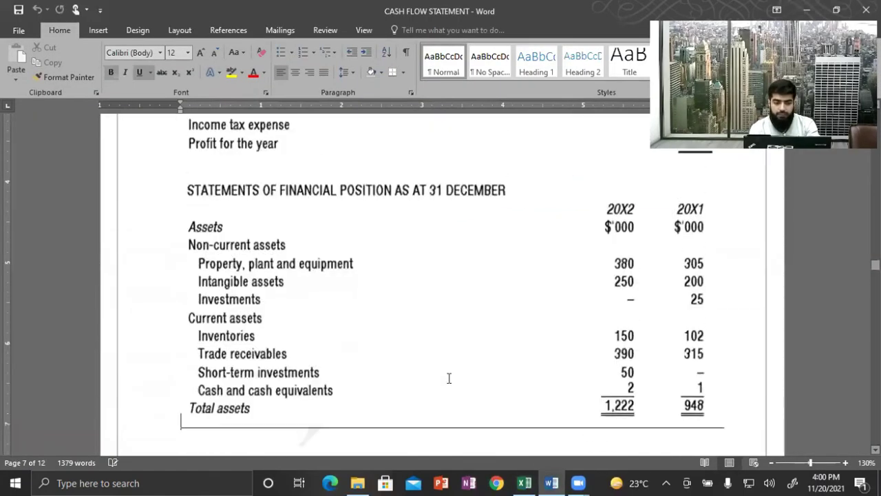
pyautogui.scroll(5, 448, 378)
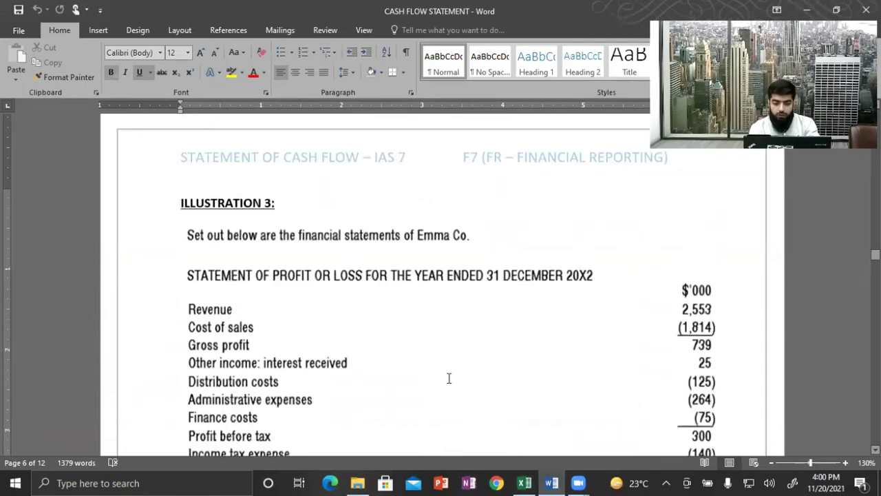
pyautogui.scroll(-3, 448, 378)
pyautogui.scroll(1, 448, 378)
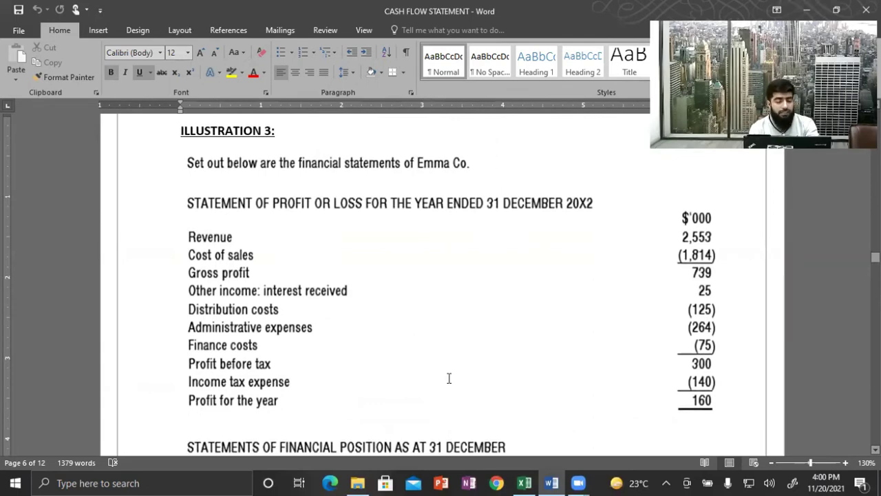
pyautogui.scroll(-15, 448, 378)
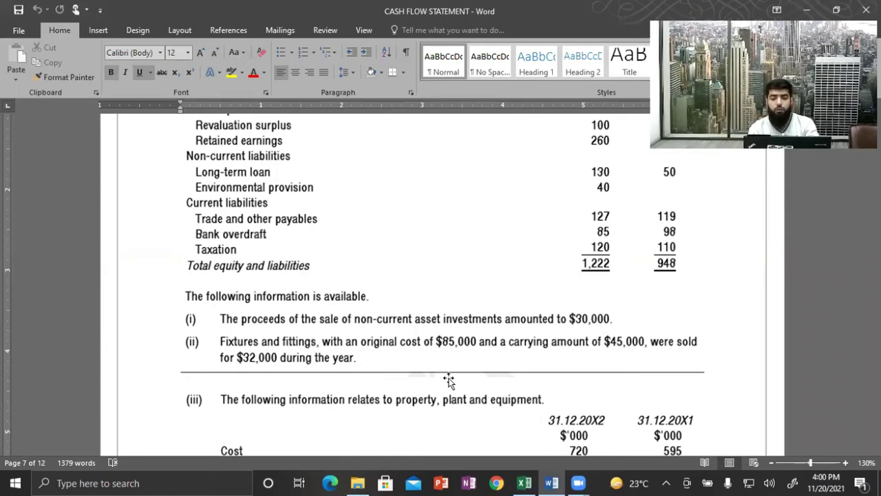
pyautogui.hotkey('alt', 'Tab')
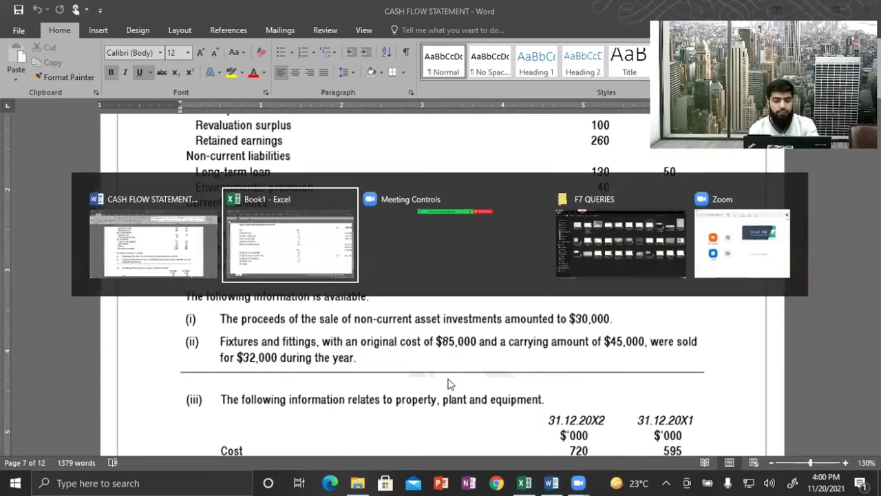
# Step: Start a new working below the accumulated depreciation one, with W3 in K24 and TAXATION in L24
pyautogui.press('Right')
pyautogui.press('Right')
pyautogui.press('Right')
pyautogui.press('Right')
pyautogui.press('Right')
pyautogui.press('Right')
pyautogui.press('Right')
pyautogui.press('Right')
pyautogui.press('Right')
pyautogui.press('Down')
pyautogui.press('Down')
pyautogui.press('Down')
pyautogui.press('Down')
pyautogui.press('Down')
pyautogui.press('Down')
pyautogui.press('Down')
pyautogui.press('Up')
pyautogui.press('Up')
pyautogui.press('Left')
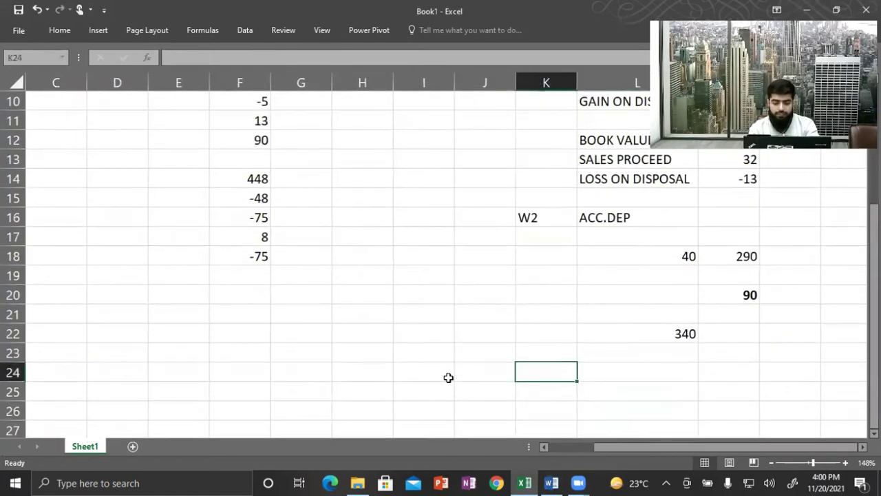
pyautogui.write('W3')
pyautogui.press('Right')
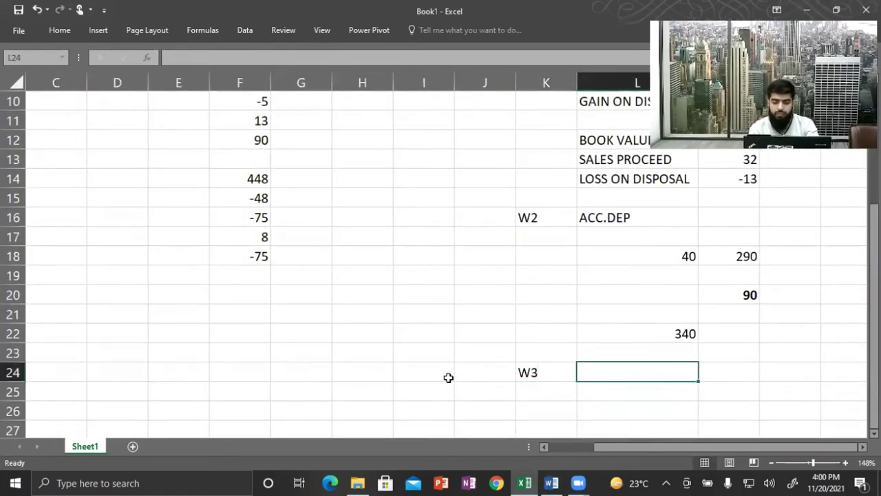
pyautogui.write('TAXATION')
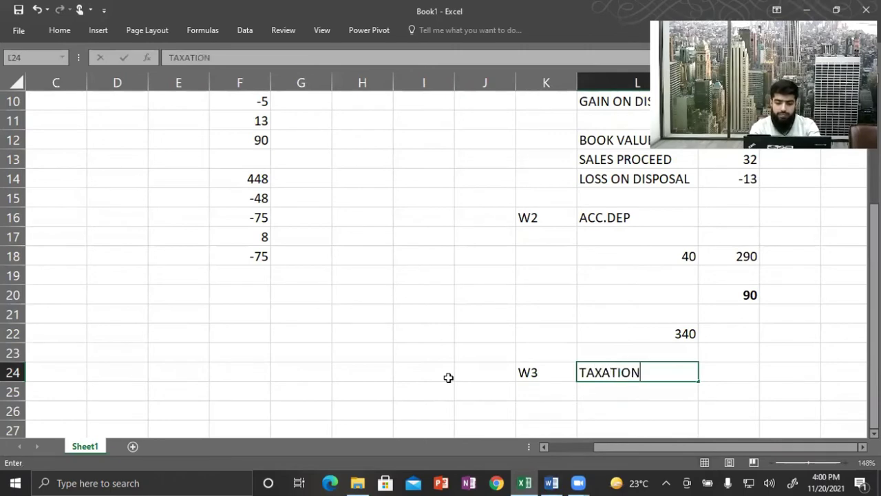
pyautogui.press('Return')
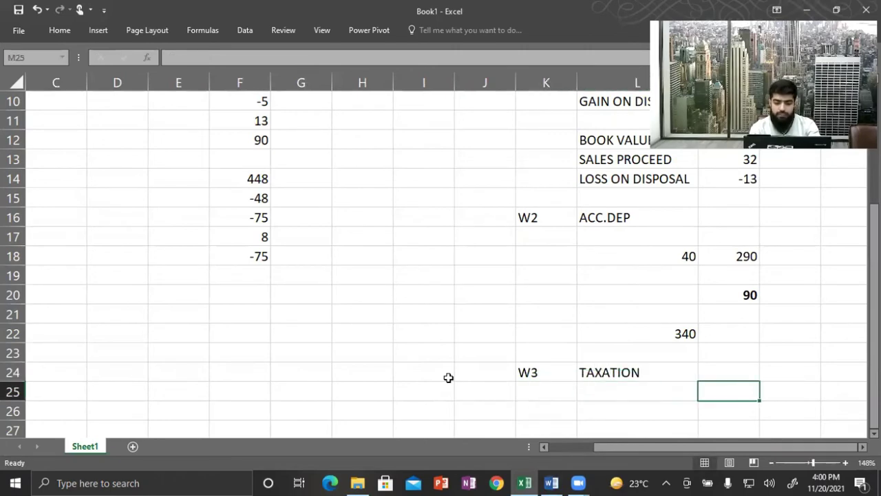
# Step: Copy the taxation balances from Word into working W3, with the opening 110 in M25 and the closing 120 in L27
pyautogui.hotkey('alt', 'Tab')
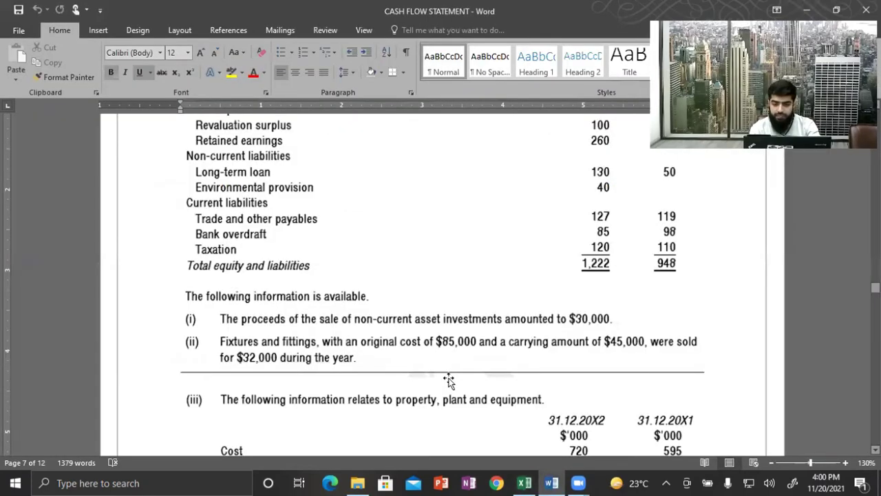
pyautogui.hotkey('alt', 'Tab')
pyautogui.write('110')
pyautogui.press('Return')
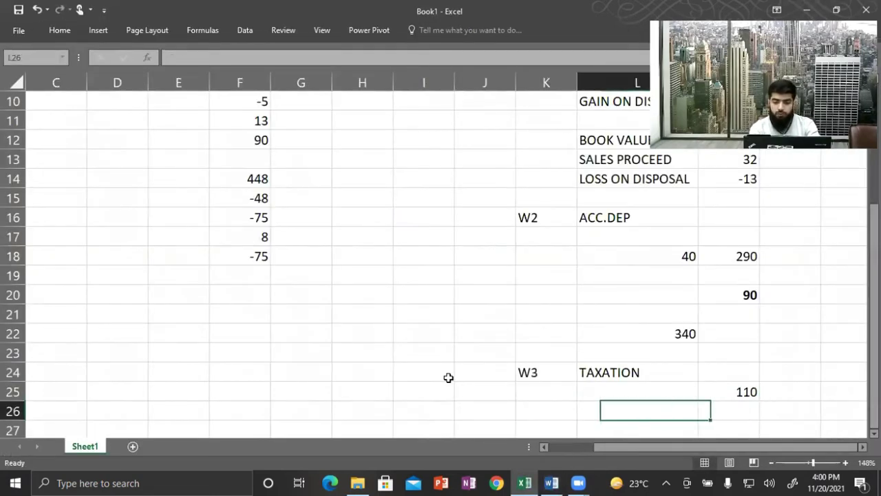
pyautogui.press('Return')
pyautogui.hotkey('alt', 'Tab')
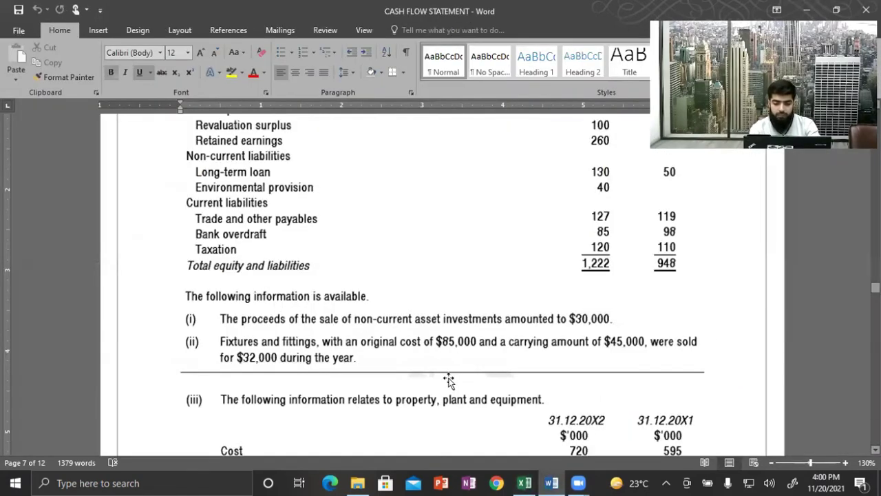
pyautogui.hotkey('alt', 'Tab')
pyautogui.write('120')
pyautogui.press('Return')
# Step: Look up the income tax expense in Word's profit or loss statement and enter 140 in M26 of the taxation working
pyautogui.press('Up')
pyautogui.press('Up')
pyautogui.press('Right')
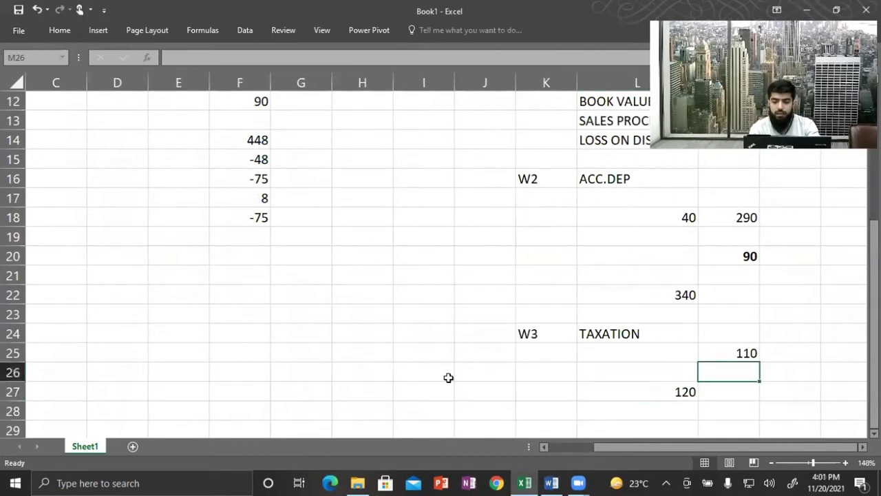
pyautogui.hotkey('alt', 'Tab')
pyautogui.scroll(15, 448, 378)
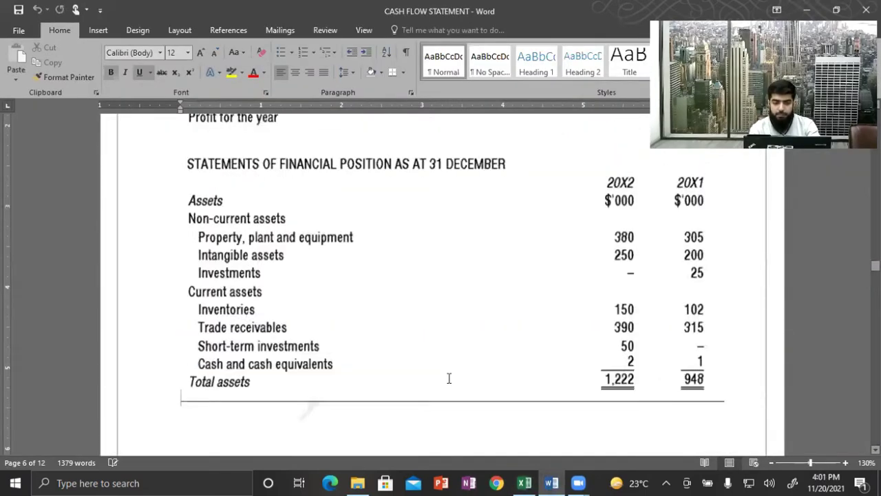
pyautogui.scroll(3, 449, 377)
pyautogui.hotkey('alt', 'Tab')
pyautogui.write('140')
pyautogui.press('Return')
pyautogui.press('Left')
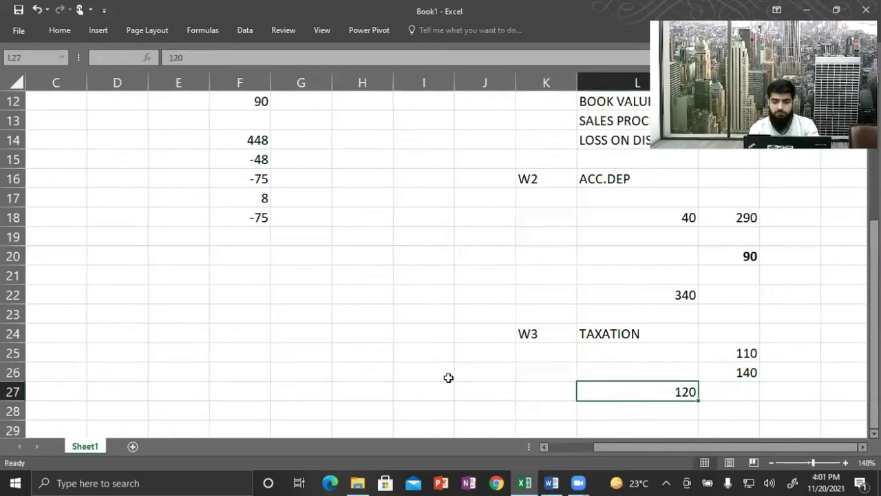
# Step: Calculate the tax paid in L25 of working W3 as M25 plus M26 minus L27, and make the figure bold
pyautogui.press('Up')
pyautogui.press('Up')
pyautogui.write('=')
pyautogui.press('Right')
pyautogui.press('Right')
pyautogui.press('Left')
pyautogui.write('+')
pyautogui.press('Down')
pyautogui.press('Right')
pyautogui.press('Right')
pyautogui.press('Left')
pyautogui.write('-')
pyautogui.press('Down')
pyautogui.press('Left')
pyautogui.press('Right')
pyautogui.press('Down')
pyautogui.press('Return')
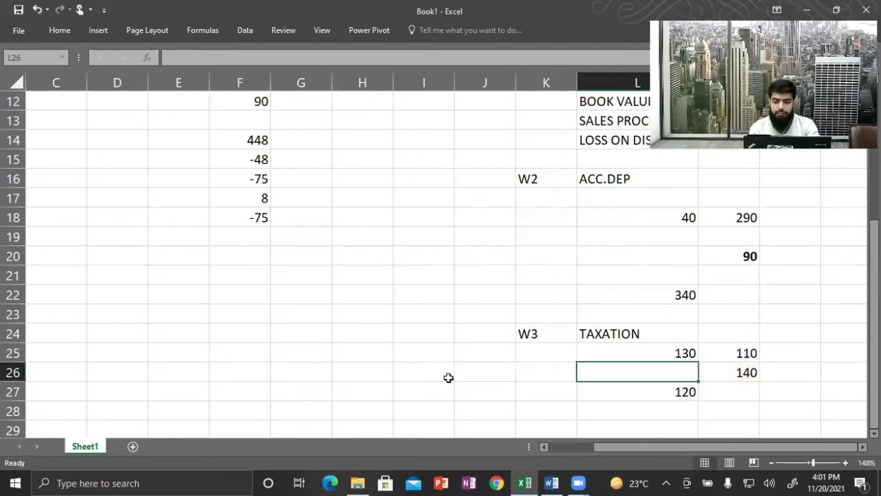
pyautogui.press('Up')
pyautogui.hotkey('ctrl', 'b')
# Step: Link the TAX PAID amount in F19 to the negative of the bold figure in L25 of the taxation working
pyautogui.press('Left')
pyautogui.press('Left')
pyautogui.press('Left')
pyautogui.press('Left')
pyautogui.press('Left')
pyautogui.press('Left')
pyautogui.press('Left')
pyautogui.press('Up')
pyautogui.press('Up')
pyautogui.press('Up')
pyautogui.press('Up')
pyautogui.press('Up')
pyautogui.press('Right')
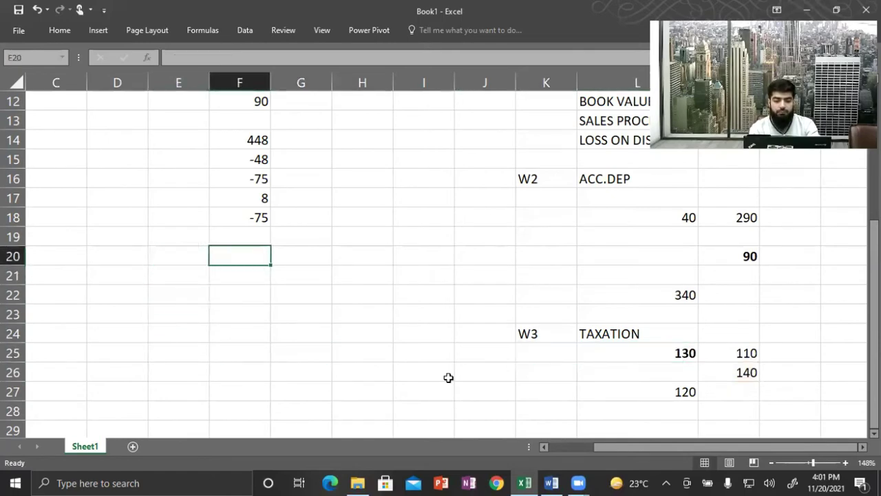
pyautogui.press('Up')
pyautogui.write('=')
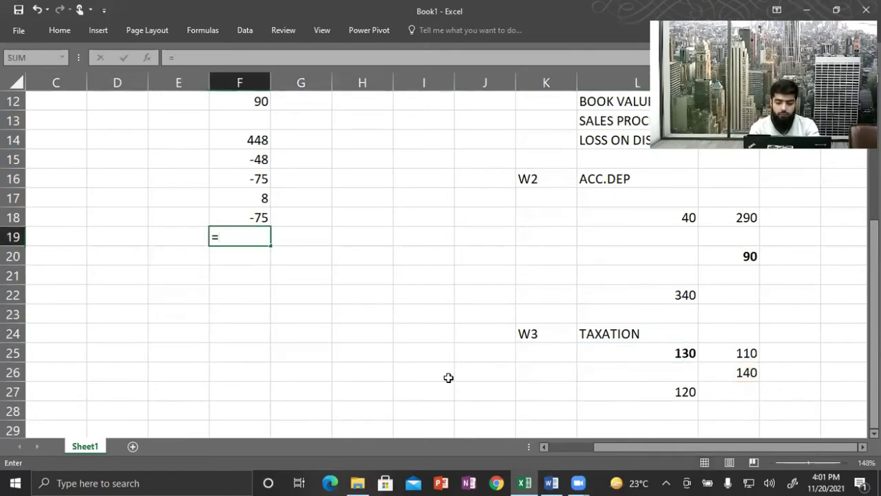
pyautogui.write('-')
pyautogui.press('Right')
pyautogui.press('Right')
pyautogui.press('Right')
pyautogui.press('Down')
pyautogui.press('Down')
pyautogui.press('Down')
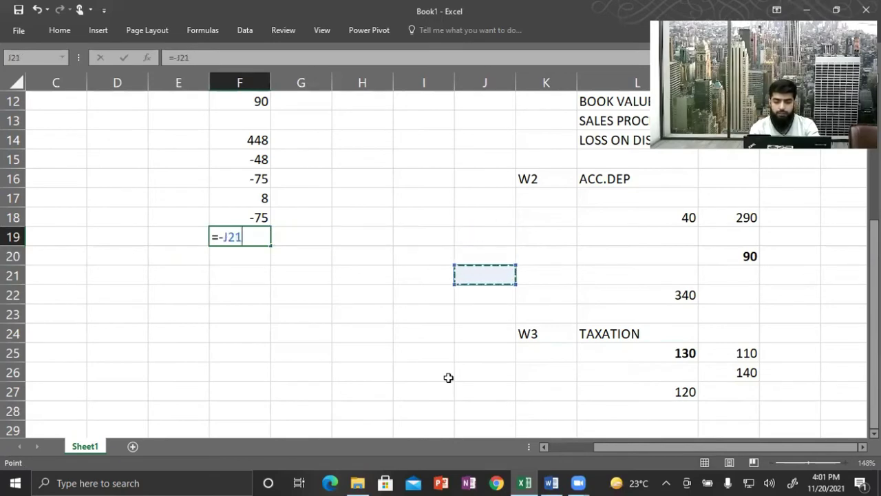
pyautogui.press('Right')
pyautogui.press('Right')
pyautogui.press('Right')
pyautogui.press('Down')
pyautogui.press('Down')
pyautogui.press('Down')
pyautogui.press('Left')
pyautogui.press('Return')
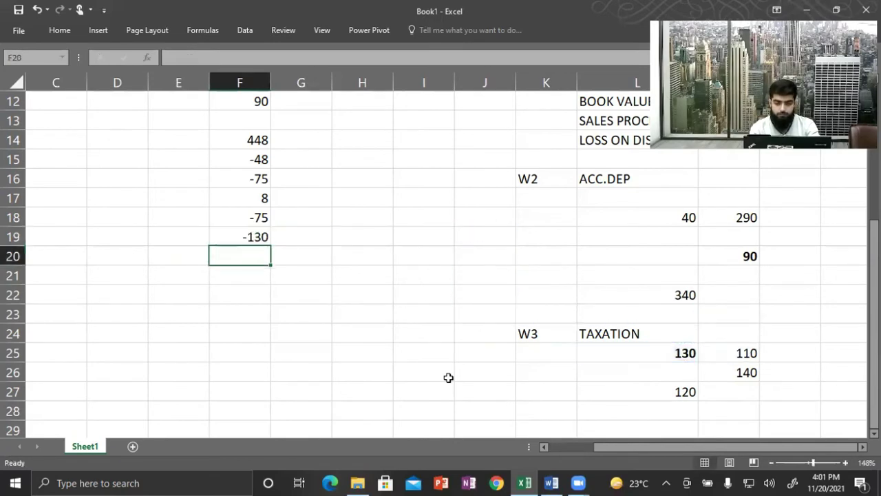
# Step: Look up the dividends paid during the year in the notes to Word's Illustration 3, and return to Excel
pyautogui.press('Left')
pyautogui.press('Left')
pyautogui.press('Left')
pyautogui.press('Left')
pyautogui.press('Up')
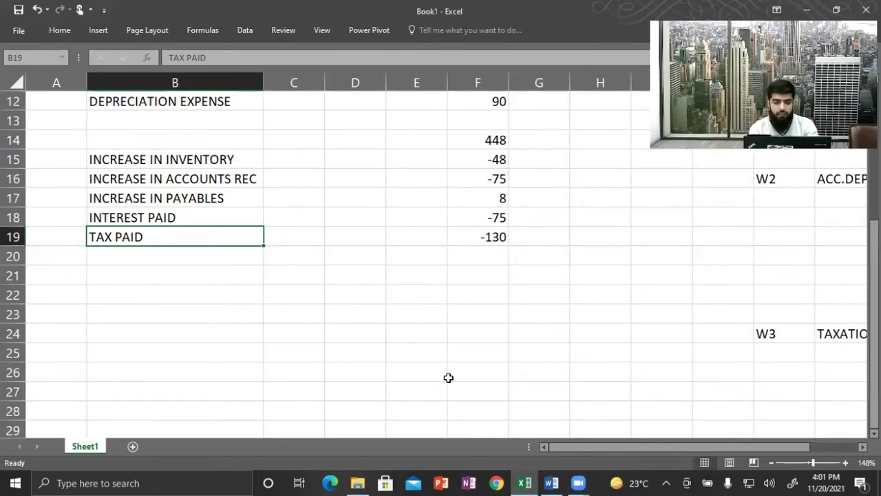
pyautogui.hotkey('alt', 'Tab')
pyautogui.scroll(-12, 448, 378)
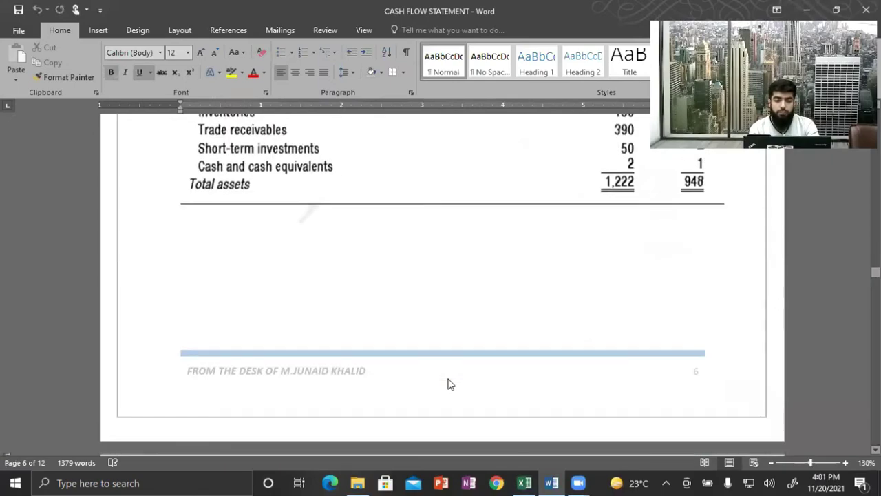
pyautogui.scroll(-14, 448, 381)
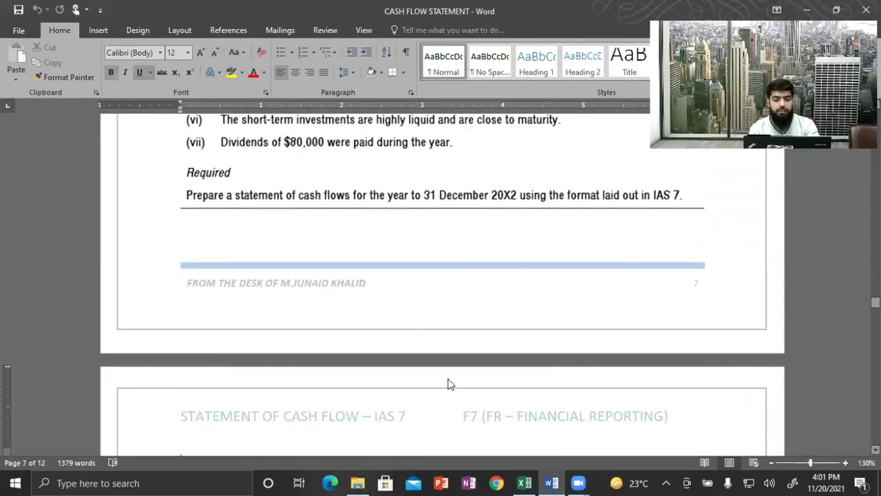
pyautogui.hotkey('alt', 'Tab')
# Step: Add a DIVIDEND PAID line in B20 below the tax paid, with -80 in F20
pyautogui.press('Down')
pyautogui.write('DIVIDEND PAID')
pyautogui.press('Right')
pyautogui.press('Right')
pyautogui.press('Right')
pyautogui.press('Right')
pyautogui.write('=')
pyautogui.write('-80')
pyautogui.press('Return')
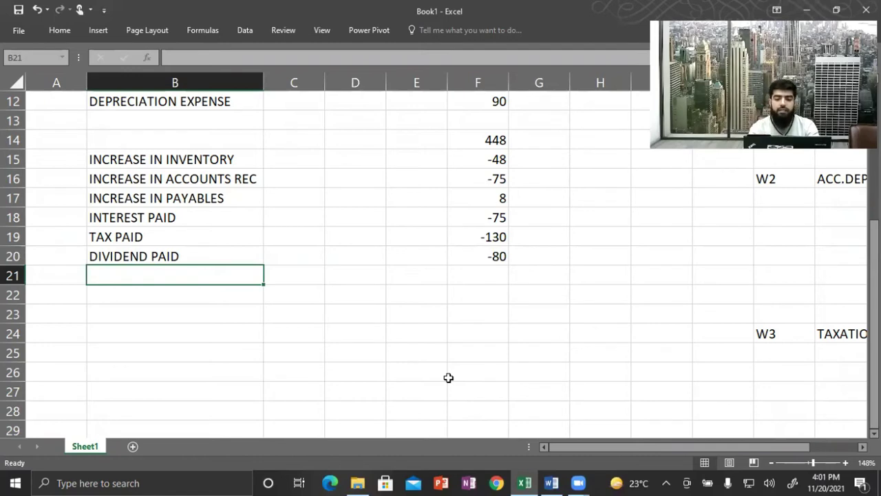
pyautogui.press('Right')
pyautogui.press('Right')
pyautogui.press('Right')
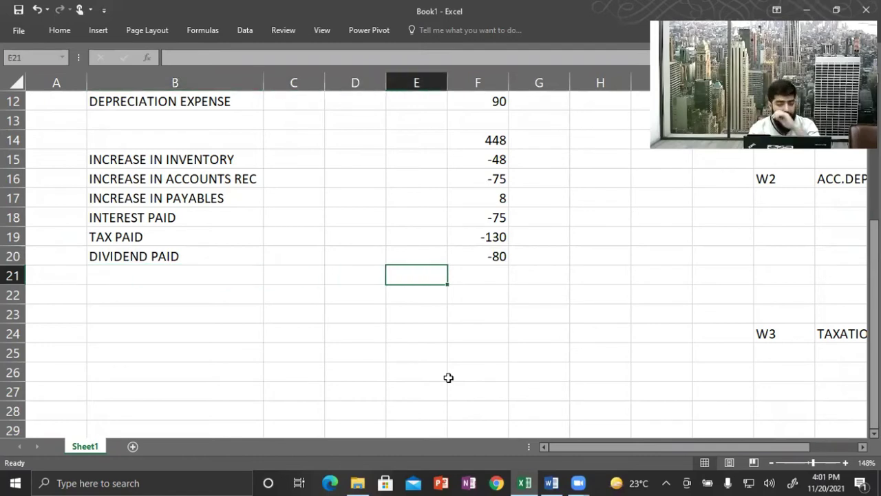
pyautogui.press('Right')
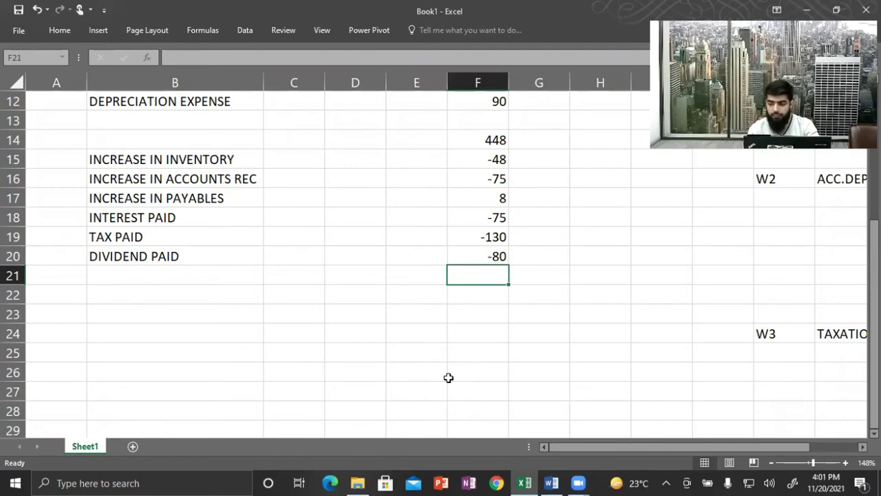
pyautogui.press('Left')
pyautogui.press('Left')
pyautogui.press('Left')
pyautogui.press('Left')
pyautogui.press('Left')
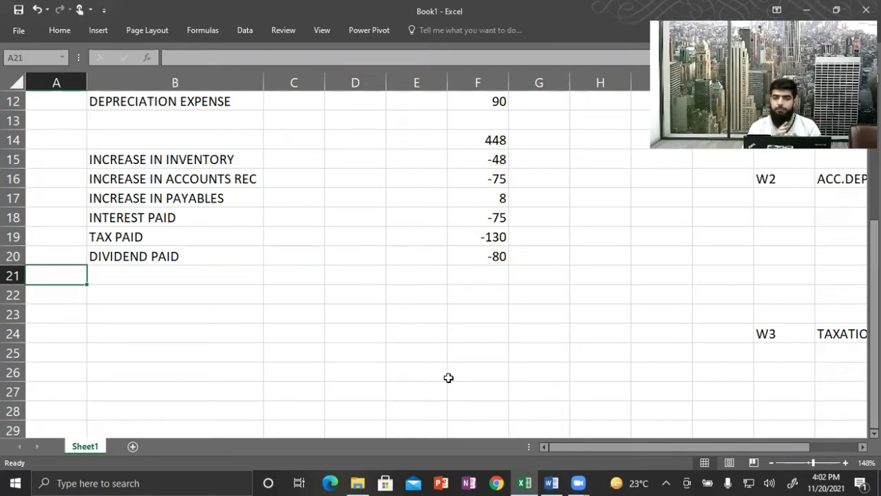
# Step: Total the operating cash flows in F22 with a SUM of F14:F20
pyautogui.press('Right')
pyautogui.press('Right')
pyautogui.press('Right')
pyautogui.press('Right')
pyautogui.press('Right')
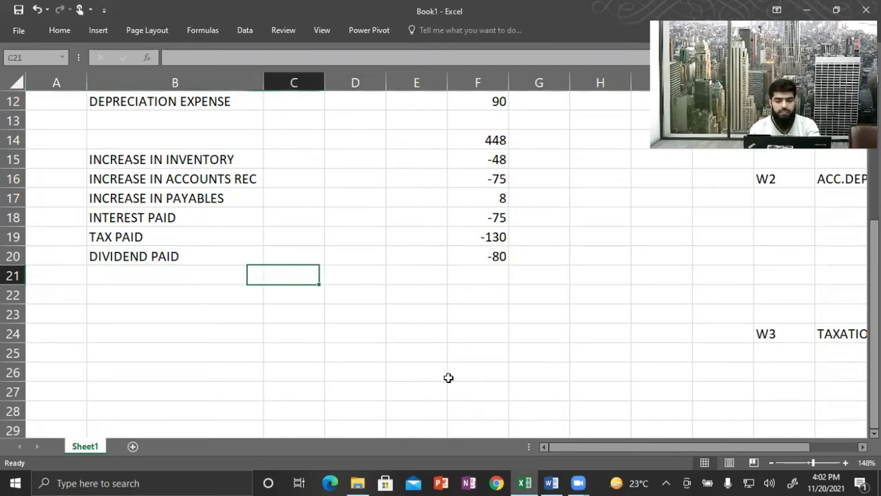
pyautogui.press('Down')
pyautogui.hotkey('alt', '=')
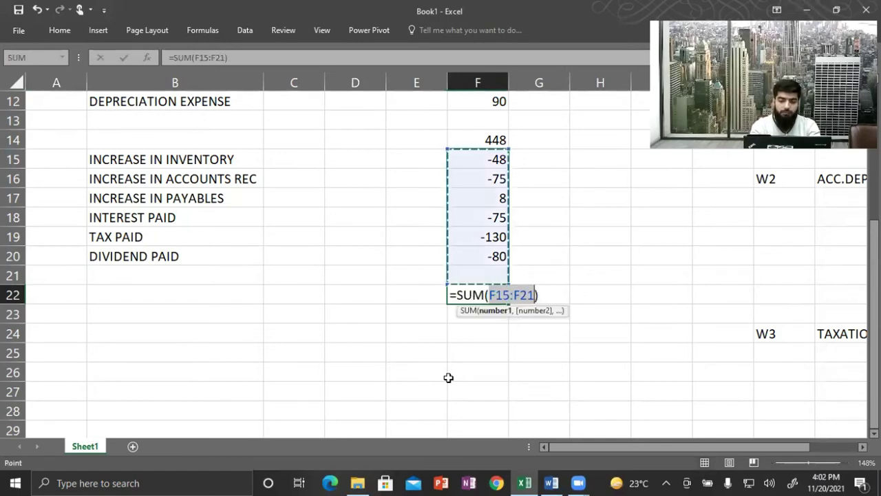
pyautogui.press('Up')
pyautogui.hotkey('shift', 'Down')
pyautogui.hotkey('shift', 'Down')
pyautogui.hotkey('shift', 'Down')
pyautogui.hotkey('shift', 'Down')
pyautogui.hotkey('shift', 'Down')
pyautogui.hotkey('shift', 'Down')
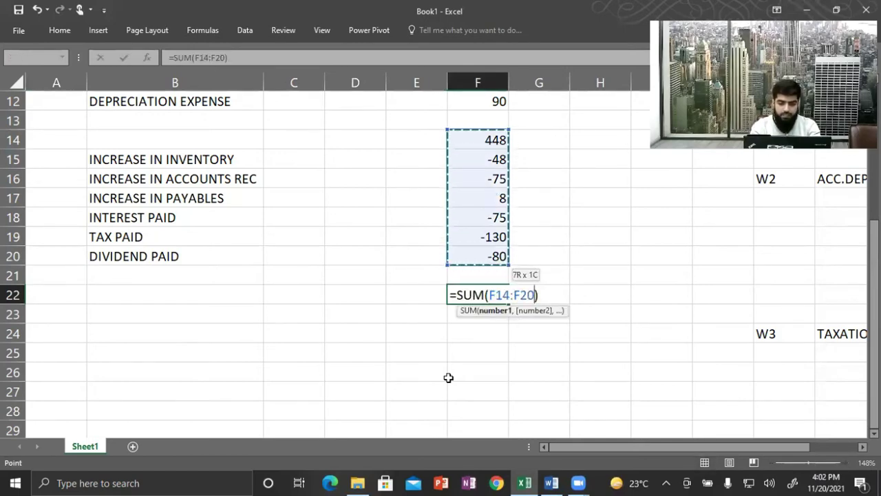
pyautogui.press('Return')
# Step: Label the total in B22 as NET CASH FLOW FROM OPERATING ACTIVITIES
pyautogui.press('Left')
pyautogui.press('Left')
pyautogui.press('Left')
pyautogui.press('Up')
pyautogui.press('Left')
pyautogui.write('NET ')
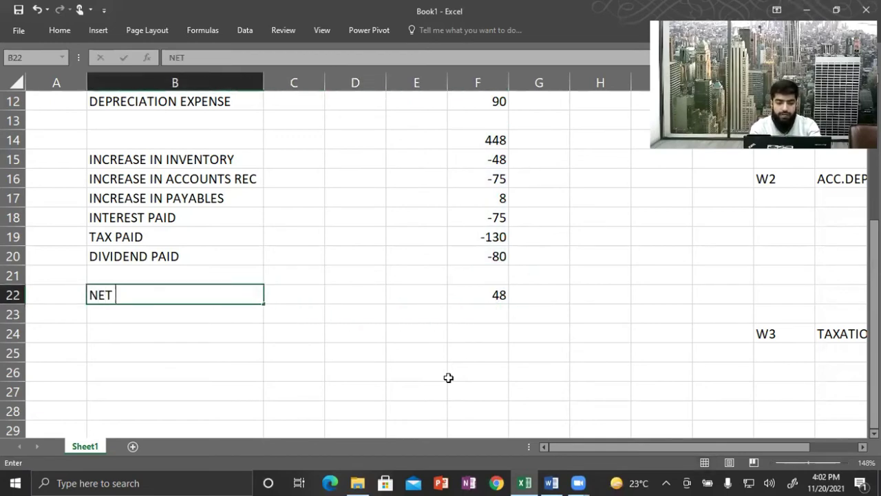
pyautogui.write('CASH FLOW')
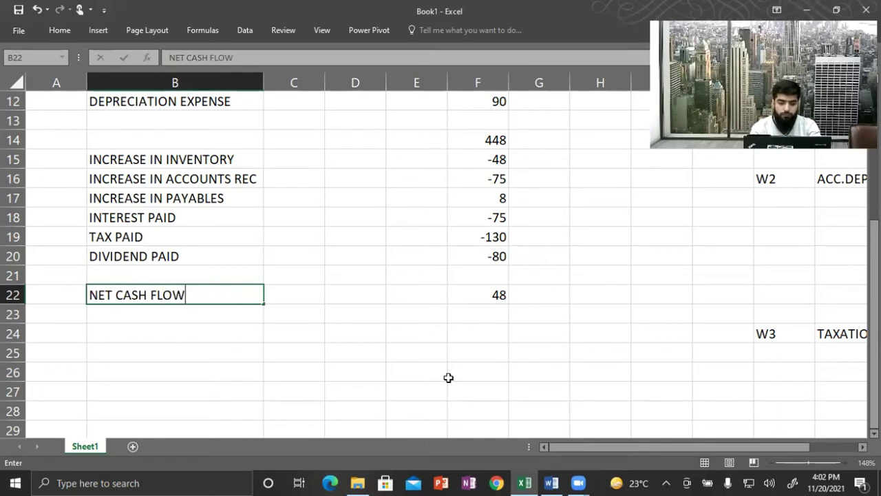
pyautogui.write(' FROM OPERATING')
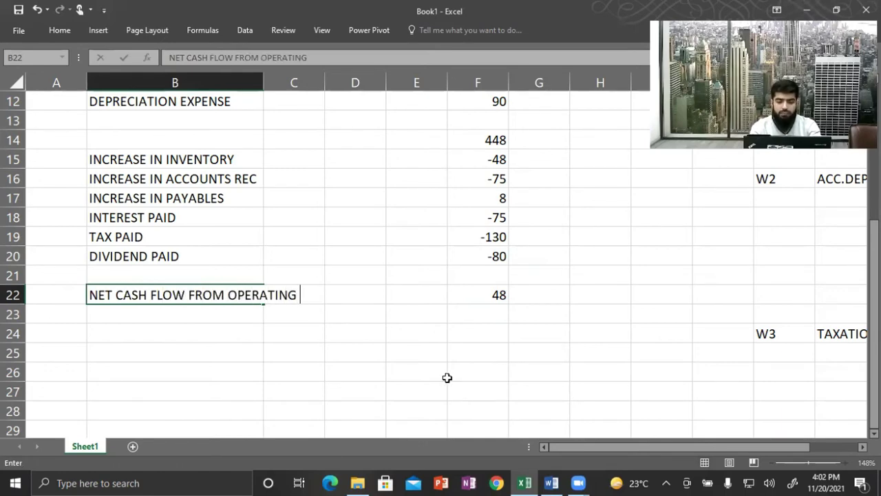
pyautogui.write(' A')
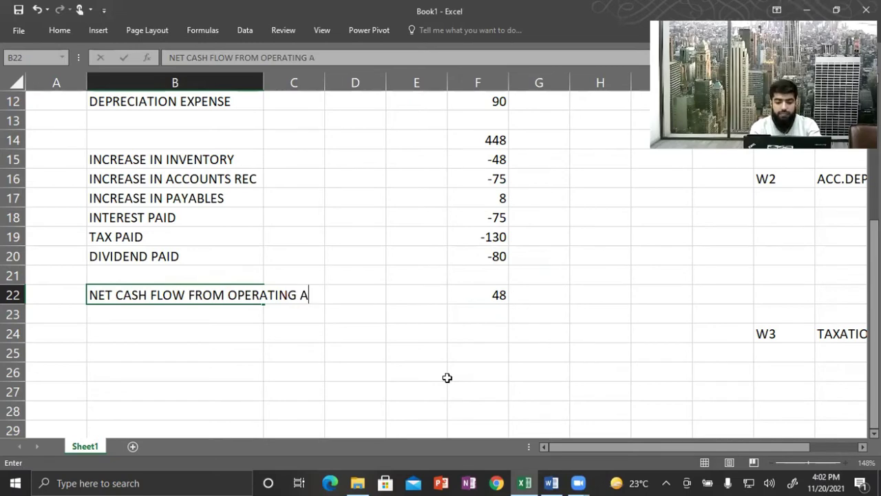
pyautogui.write('CTI')
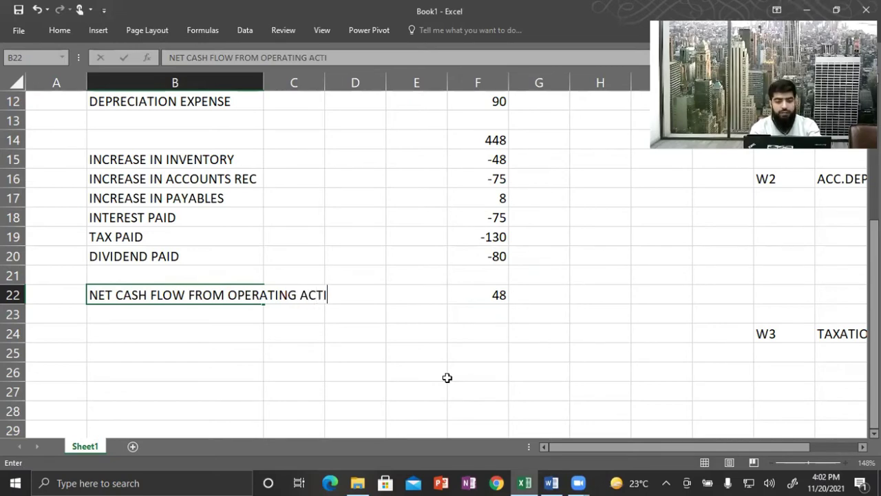
pyautogui.write('VITIES')
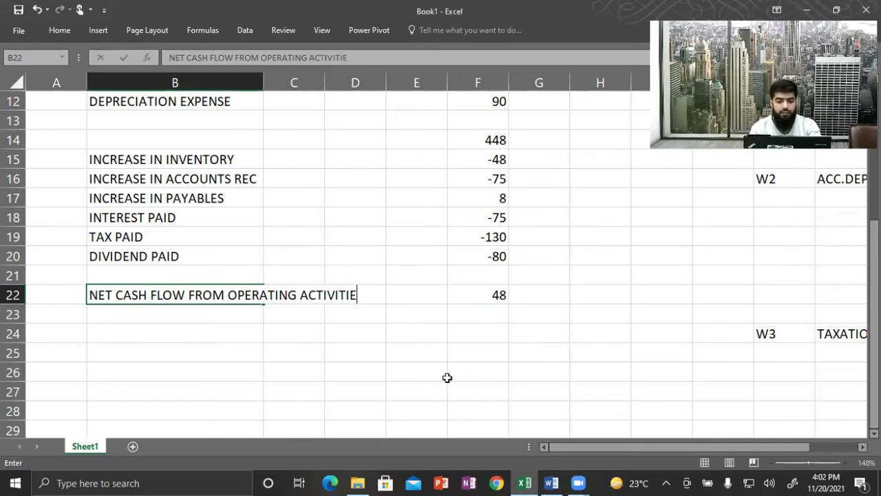
pyautogui.press('Return')
# Step: Make the net operating cash flow row B22:F22 bold
pyautogui.press('Up')
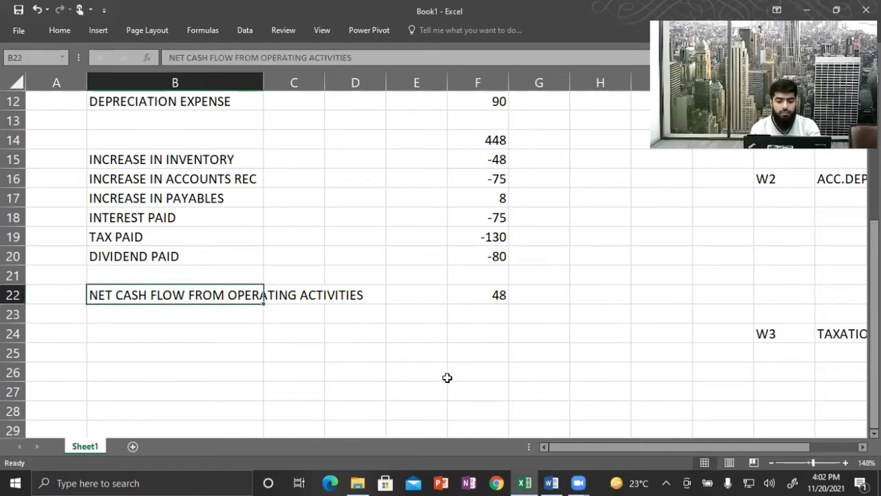
pyautogui.hotkey('shift', 'Right')
pyautogui.hotkey('shift', 'Right')
pyautogui.hotkey('shift', 'Right')
pyautogui.hotkey('shift', 'Right')
pyautogui.hotkey('ctrl', 'b')
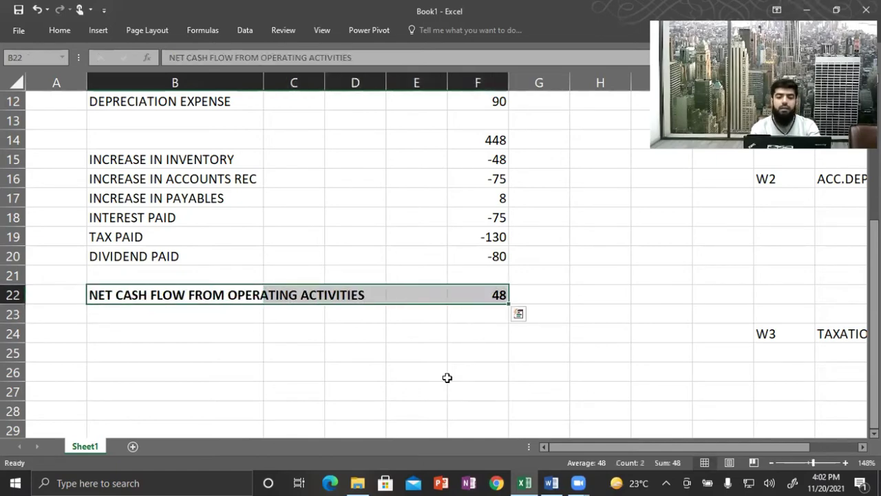
# Step: AutoFit the width of column B to the label in B22
pyautogui.press('Left')
pyautogui.press('Right')
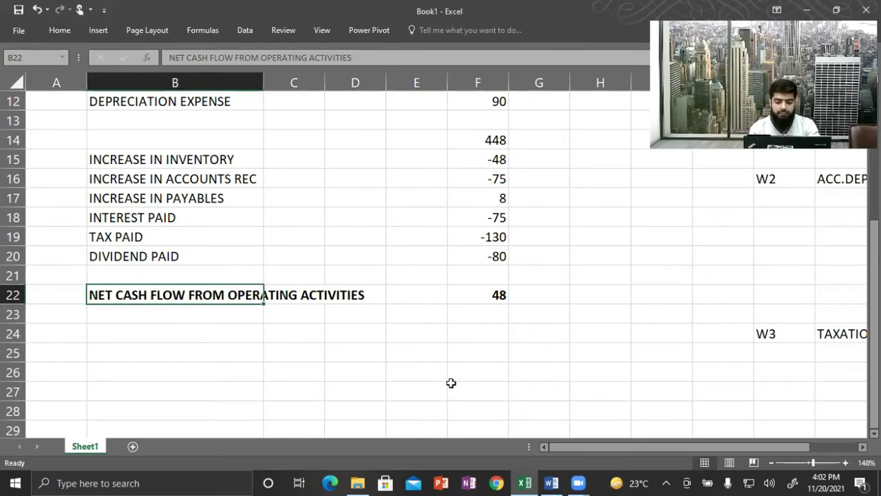
pyautogui.hotkey('alt', 'h')
pyautogui.press('o')
pyautogui.press('i')
pyautogui.press('Right')
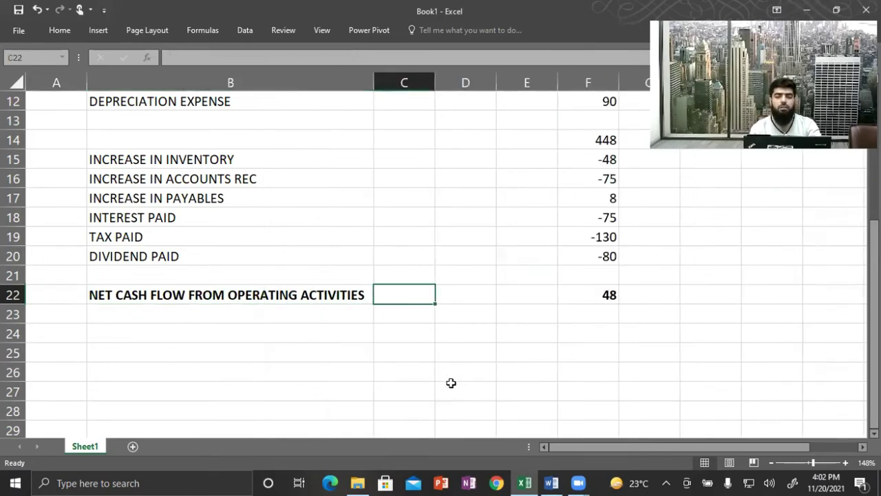
# Step: Start the next section's heading in B24, beginning with CASH FLOW
pyautogui.press('Right')
pyautogui.press('Down')
pyautogui.press('Left')
pyautogui.press('Down')
pyautogui.press('Left')
pyautogui.press('Left')
pyautogui.press('Right')
pyautogui.write('CAS')
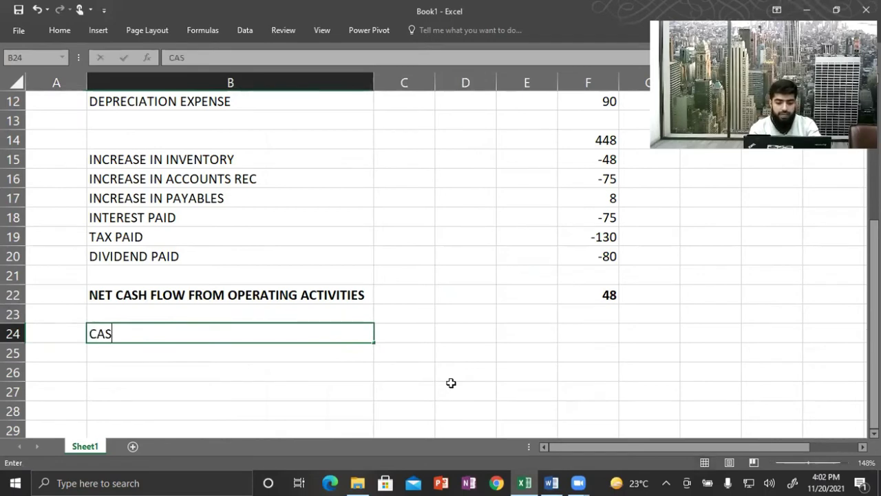
pyautogui.write('H FLOW ')
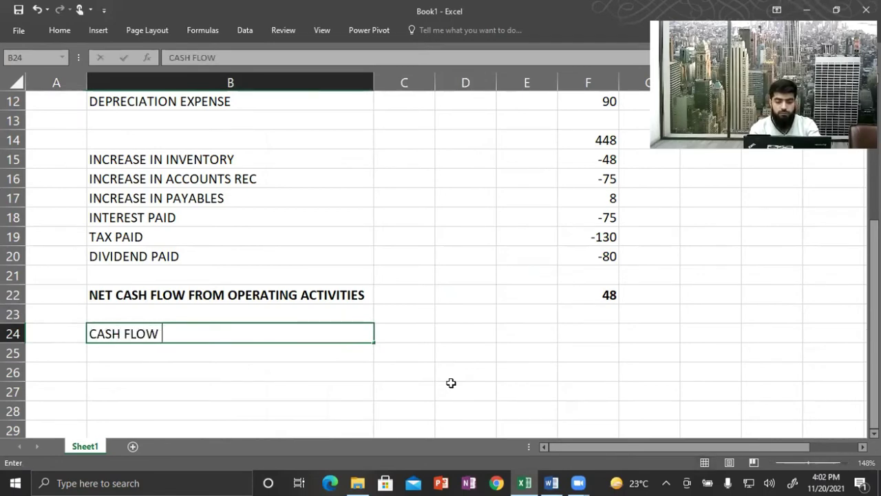
# Step: Complete the B24 heading as CASH FLOW FROM INVESTING ACTIVITIES and make it bold
pyautogui.write('FROM IN')
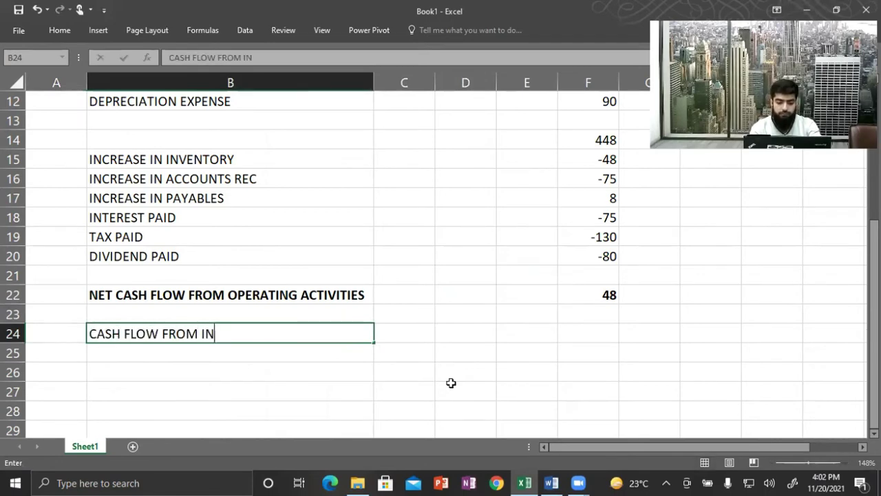
pyautogui.write('VESTING A')
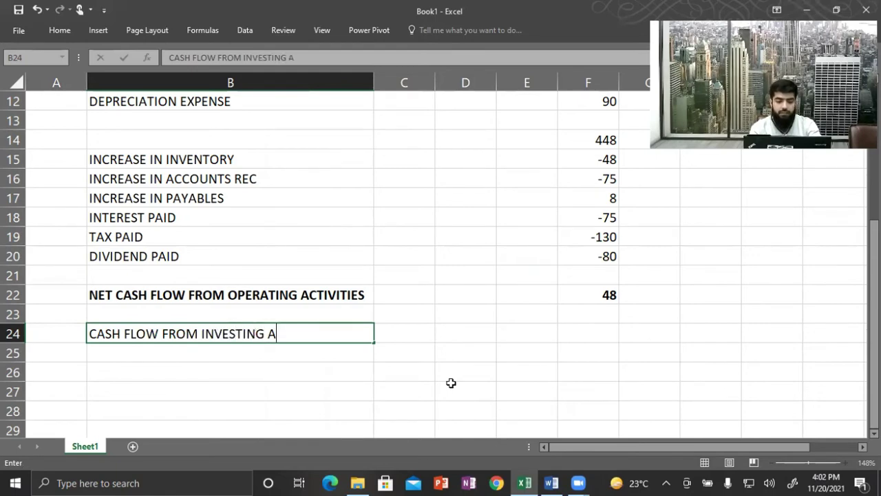
pyautogui.write('CTIVITIES')
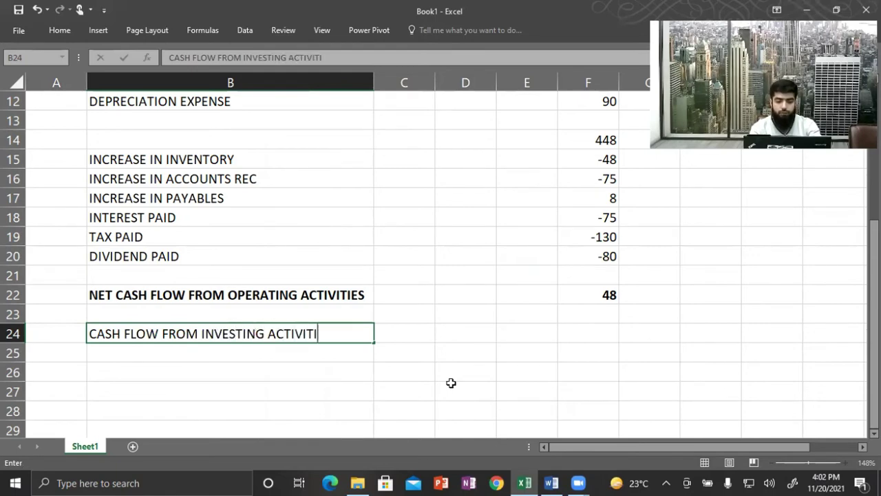
pyautogui.press('Return')
pyautogui.press('Up')
pyautogui.hotkey('ctrl', 'b')
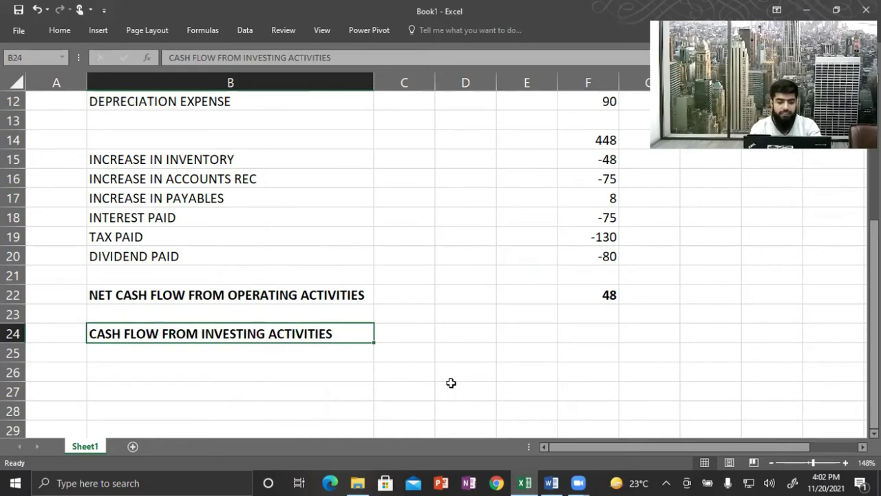
pyautogui.press('Down')
pyautogui.press('Down')
pyautogui.press('Down')
pyautogui.press('Up')
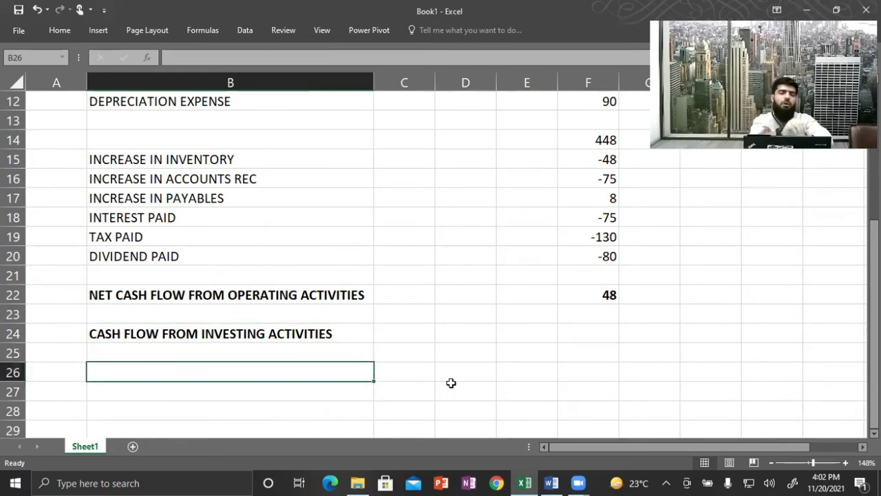
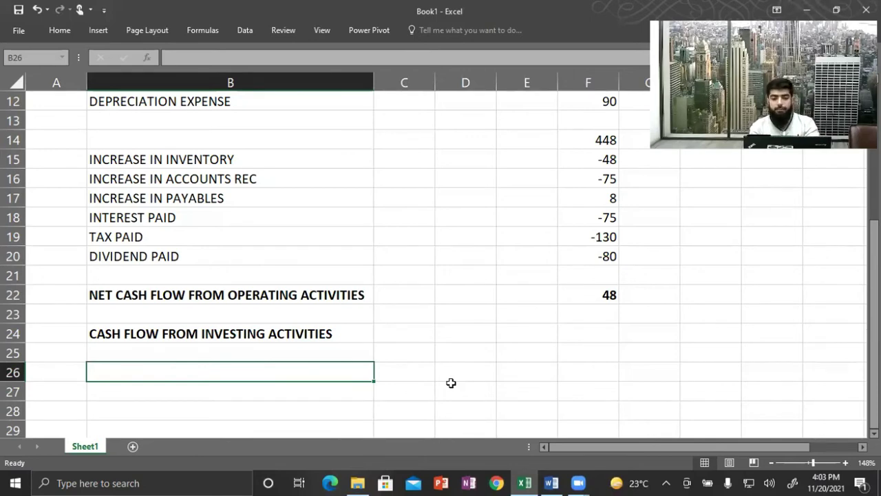
# Step: Look over the W2 accumulated depreciation and W3 taxation workings beside the cash flow statement
pyautogui.press('Right')
pyautogui.press('Right')
pyautogui.press('Right')
pyautogui.press('Right')
pyautogui.press('Right')
pyautogui.press('Right')
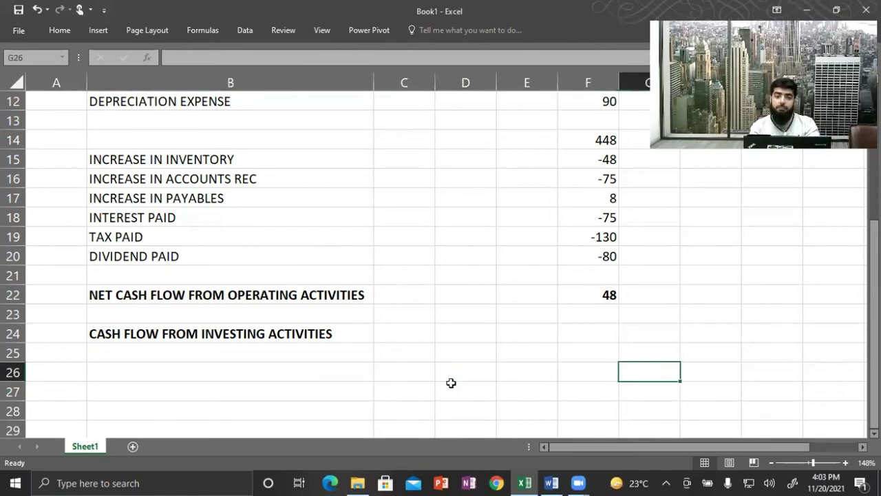
pyautogui.press('Left')
pyautogui.press('Left')
pyautogui.press('Right')
pyautogui.press('Right')
pyautogui.press('Right')
pyautogui.press('Right')
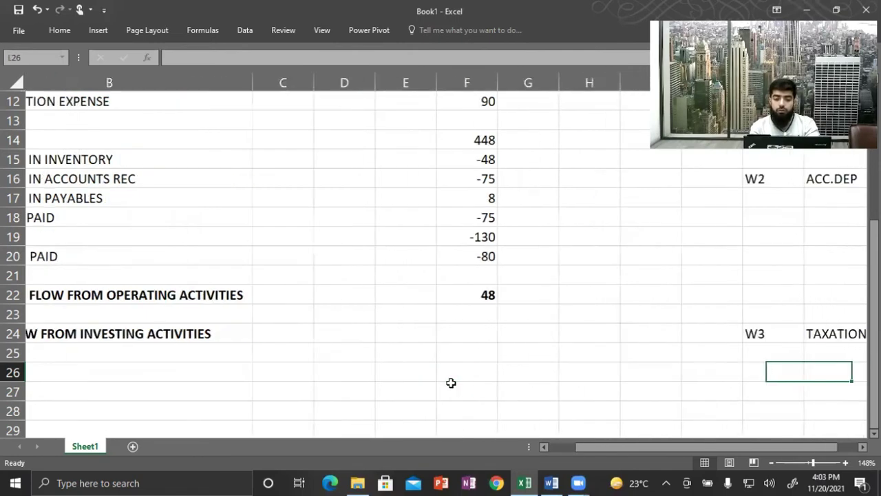
pyautogui.press('Left')
pyautogui.press('Left')
pyautogui.press('Left')
pyautogui.press('Left')
pyautogui.press('Left')
pyautogui.press('Left')
pyautogui.press('Left')
pyautogui.press('Left')
pyautogui.press('Left')
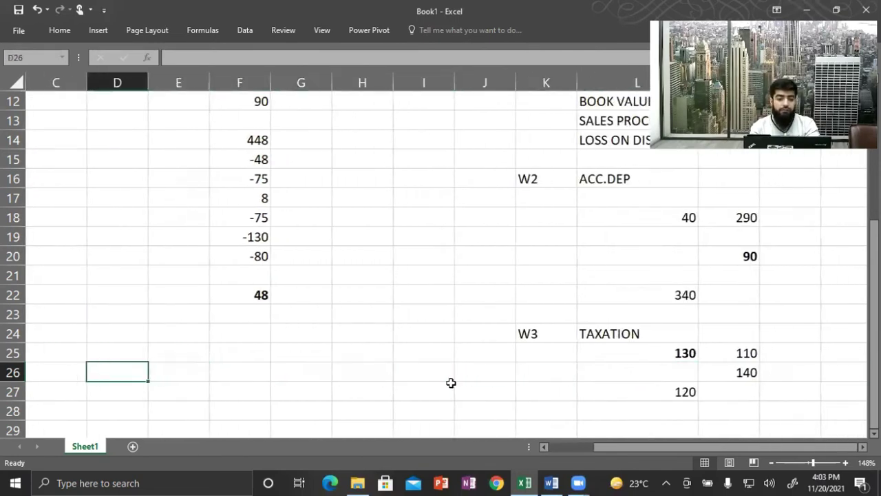
pyautogui.press('Right')
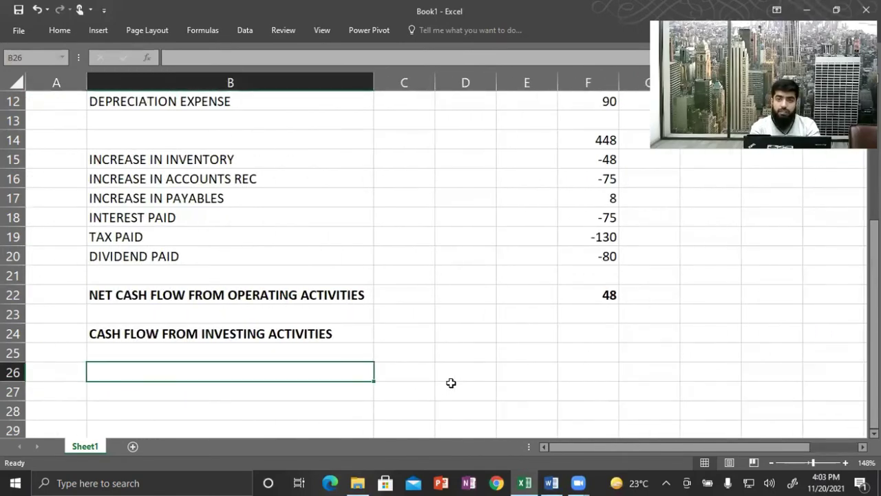
# Step: Enter the label INVESTMENT SALES PROCEED in B26 under the investing activities heading
pyautogui.write('INVES')
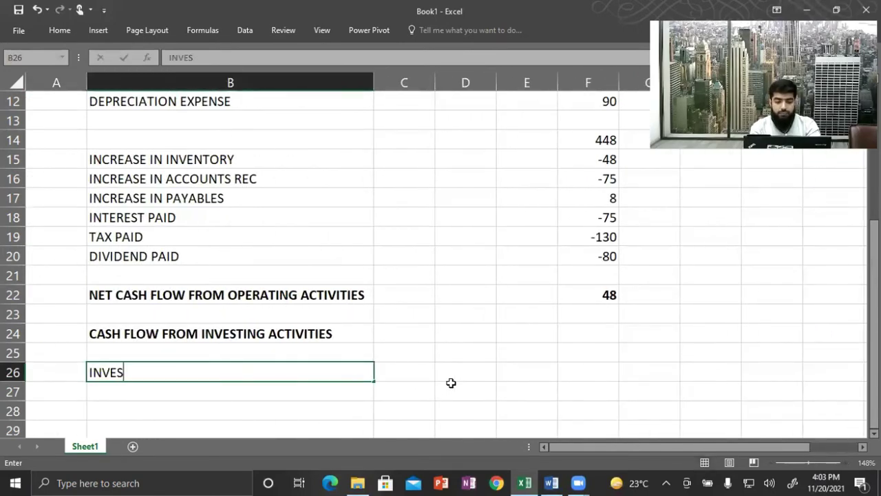
pyautogui.write('TMENT SAL')
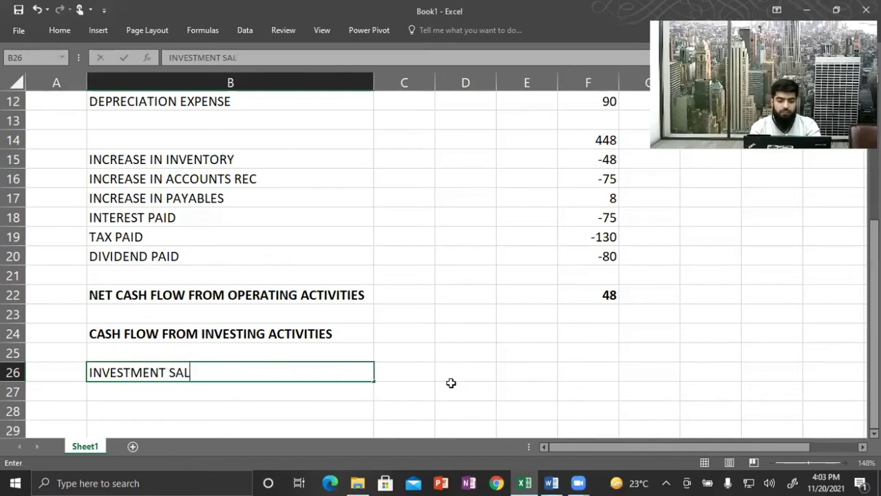
pyautogui.write('ES PROCEE')
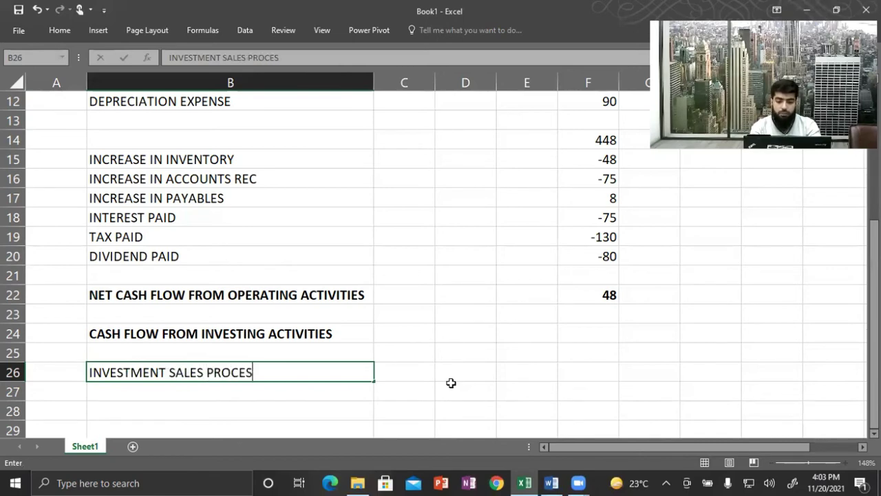
pyautogui.write('D')
pyautogui.press('BackSpace')
pyautogui.write('ED')
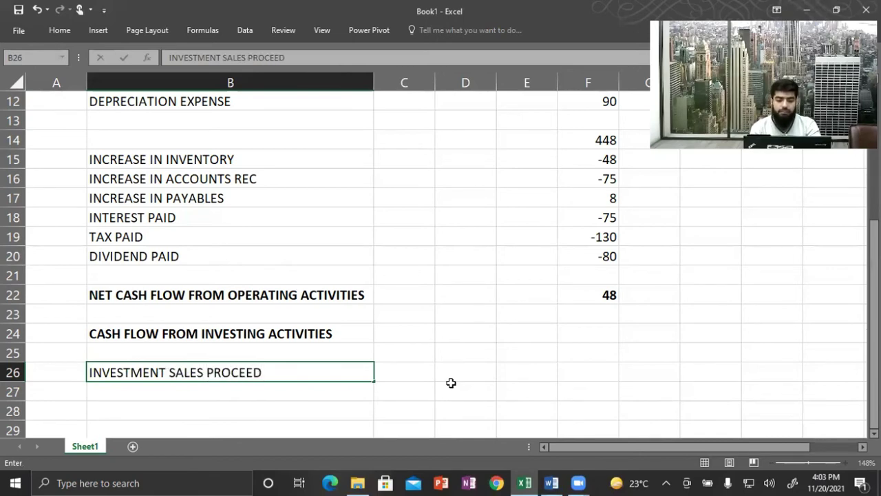
# Step: Link F26 to the investment's sales proceed in the W1 working with the formula =M9
pyautogui.press('Right')
pyautogui.press('Right')
pyautogui.press('Right')
pyautogui.press('Right')
pyautogui.write('=')
pyautogui.press('Right')
pyautogui.press('Right')
pyautogui.press('Right')
pyautogui.press('Right')
pyautogui.press('Right')
pyautogui.press('Right')
pyautogui.press('Right')
pyautogui.press('Right')
pyautogui.press('Up')
pyautogui.press('Up')
pyautogui.press('Up')
pyautogui.press('Up')
pyautogui.press('Up')
pyautogui.press('Up')
pyautogui.press('Up')
pyautogui.press('Up')
pyautogui.press('Up')
pyautogui.press('Up')
pyautogui.press('Up')
pyautogui.press('Up')
pyautogui.press('Up')
pyautogui.press('Up')
pyautogui.press('Up')
pyautogui.press('Up')
pyautogui.press('Up')
pyautogui.press('Up')
pyautogui.press('Up')
pyautogui.press('Up')
pyautogui.press('Up')
pyautogui.press('Left')
pyautogui.press('Down')
pyautogui.press('Down')
pyautogui.press('Down')
pyautogui.press('Down')
pyautogui.press('Down')
pyautogui.press('Down')
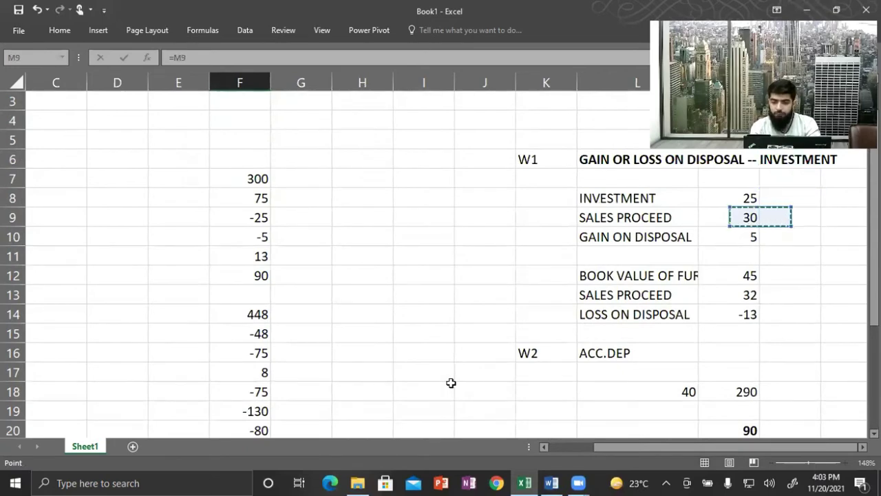
pyautogui.press('Return')
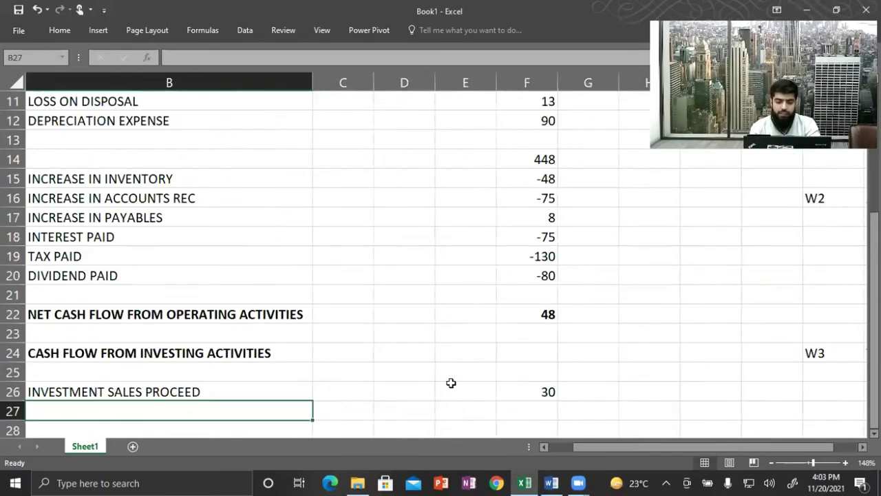
# Step: Enter the label FURNITURE SALES PROCEEDS in B27
pyautogui.write('FURNI')
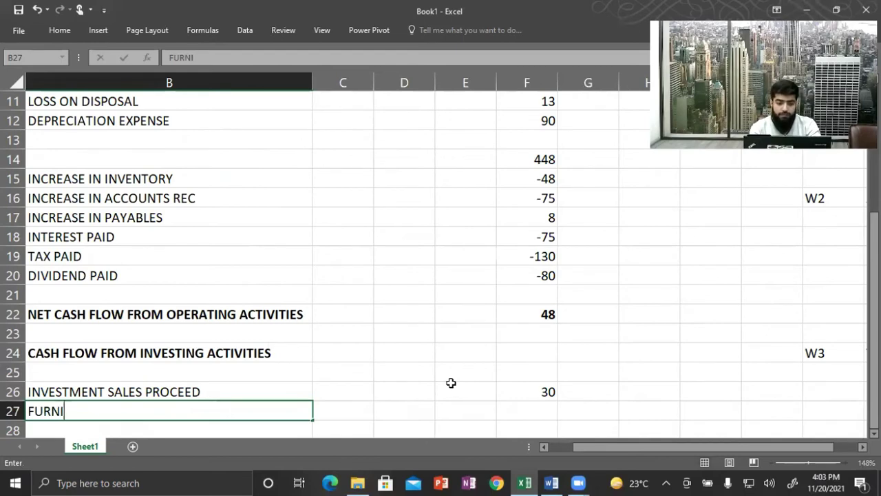
pyautogui.write('TURE SALES PROCEEDS')
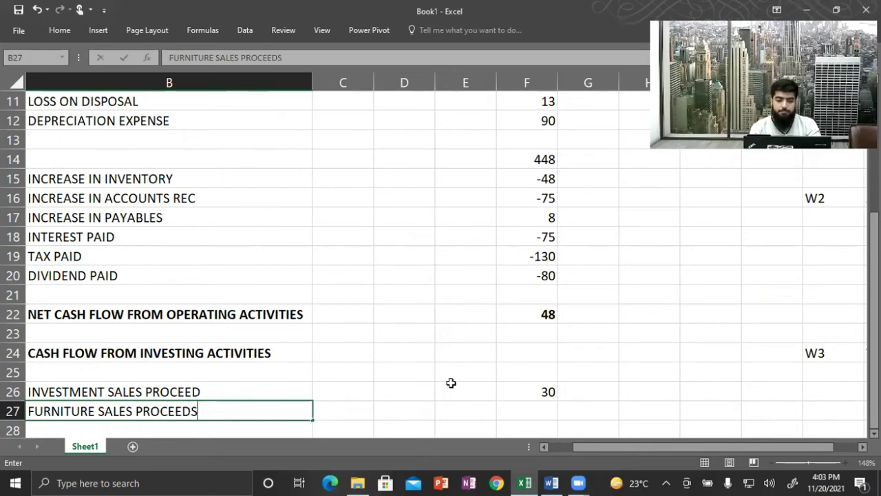
pyautogui.press('Up')
# Step: Link F27 to the furniture's sales proceed in the W1 working with the formula =M13
pyautogui.press('Right')
pyautogui.press('Right')
pyautogui.press('Right')
pyautogui.press('Down')
pyautogui.press('Right')
pyautogui.write('=')
pyautogui.press('Right')
pyautogui.press('Right')
pyautogui.press('Right')
pyautogui.press('Right')
pyautogui.press('Right')
pyautogui.press('Right')
pyautogui.press('Up')
pyautogui.press('Up')
pyautogui.press('Up')
pyautogui.press('Up')
pyautogui.press('Up')
pyautogui.press('Up')
pyautogui.press('Up')
pyautogui.press('Up')
pyautogui.press('Up')
pyautogui.press('Up')
pyautogui.press('Up')
pyautogui.press('Up')
pyautogui.press('Up')
pyautogui.press('Up')
pyautogui.press('Up')
pyautogui.press('Up')
pyautogui.press('Up')
pyautogui.press('Up')
pyautogui.press('Up')
pyautogui.press('Down')
pyautogui.press('Down')
pyautogui.press('Down')
pyautogui.press('Down')
pyautogui.press('Down')
pyautogui.press('Right')
pyautogui.press('Up')
pyautogui.press('Down')
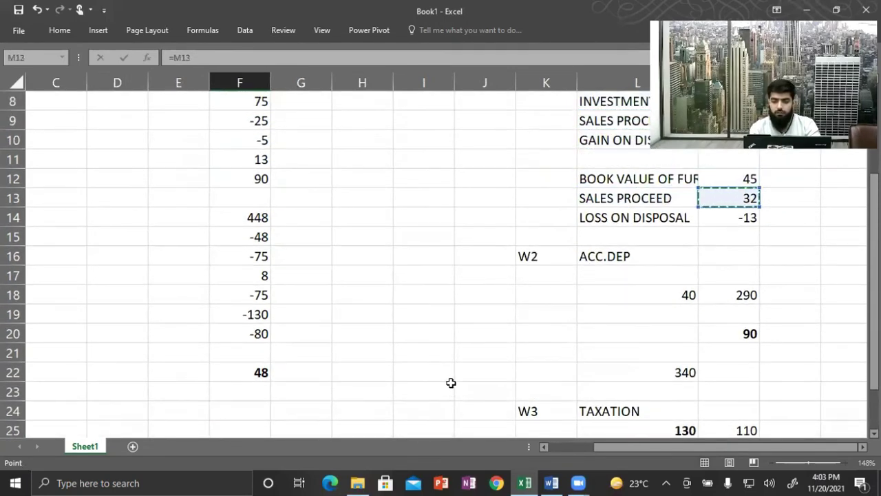
pyautogui.press('Return')
pyautogui.press('Left')
pyautogui.press('Left')
pyautogui.press('Left')
pyautogui.press('Left')
pyautogui.press('Left')
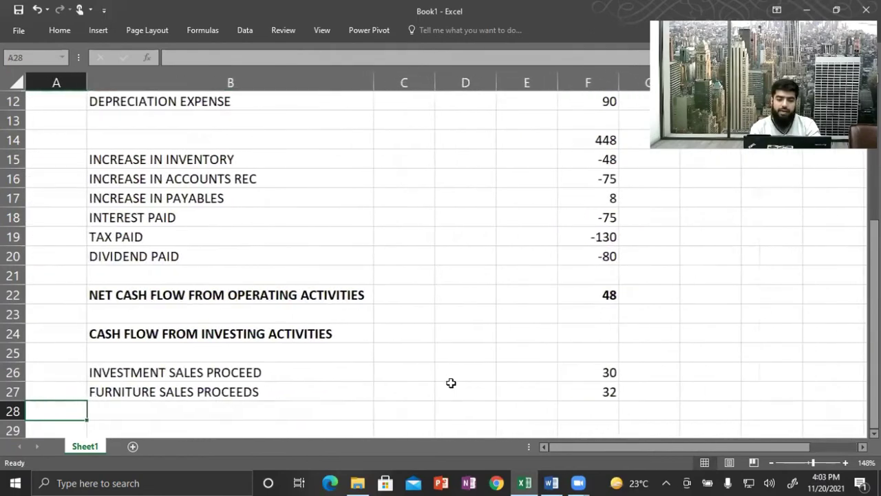
pyautogui.press('Right')
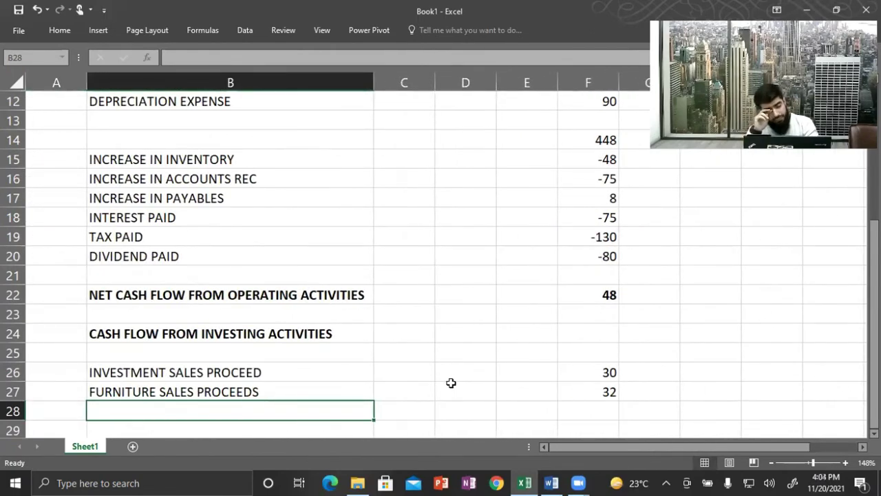
# Step: Switch to the CASH FLOW STATEMENT document in Word and read the notes on asset sales, property, plant and equipment, and the quarry
pyautogui.hotkey('alt', 'Tab')
pyautogui.scroll(6, 451, 383)
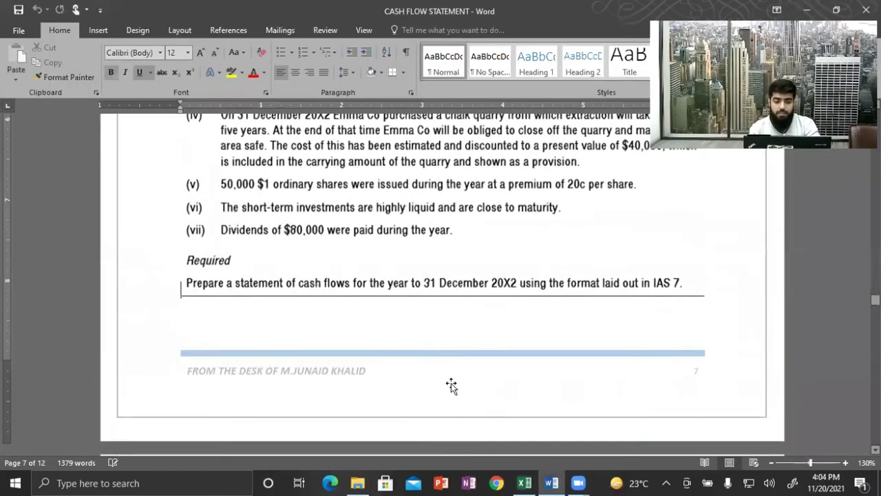
pyautogui.scroll(-2, 451, 383)
pyautogui.scroll(3, 451, 383)
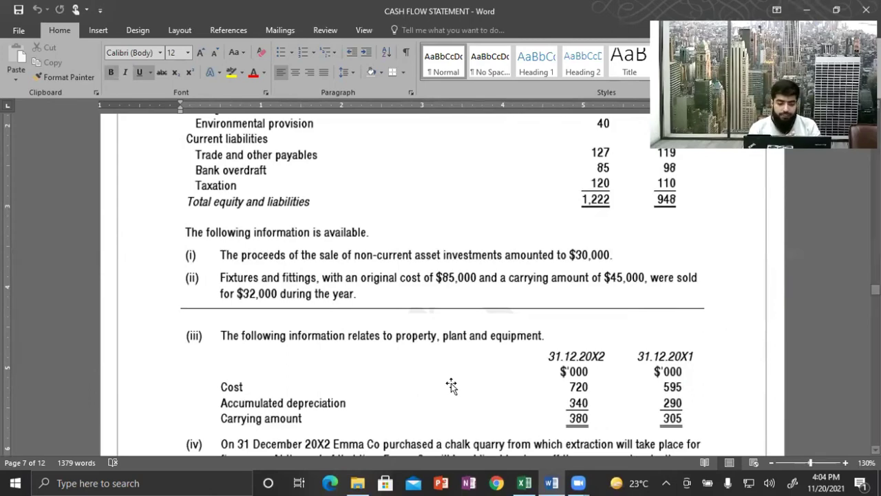
pyautogui.scroll(-1, 451, 385)
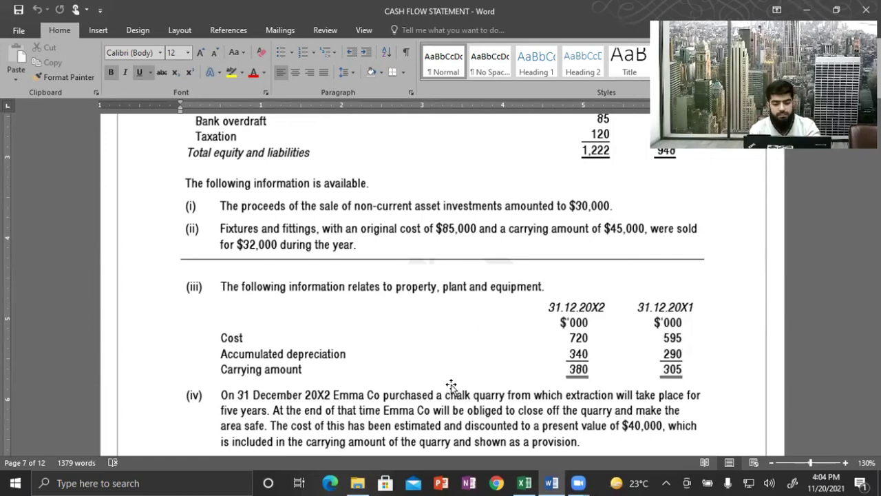
# Step: Switch to the Book1 workbook in Excel and enter the label opening in L30, below the W3 taxation working
pyautogui.hotkey('alt', 'Tab')
pyautogui.press('Right')
pyautogui.press('Right')
pyautogui.press('Right')
pyautogui.press('Right')
pyautogui.press('Right')
pyautogui.press('Right')
pyautogui.press('Right')
pyautogui.press('Right')
pyautogui.press('Right')
pyautogui.press('Right')
pyautogui.press('Right')
pyautogui.press('Right')
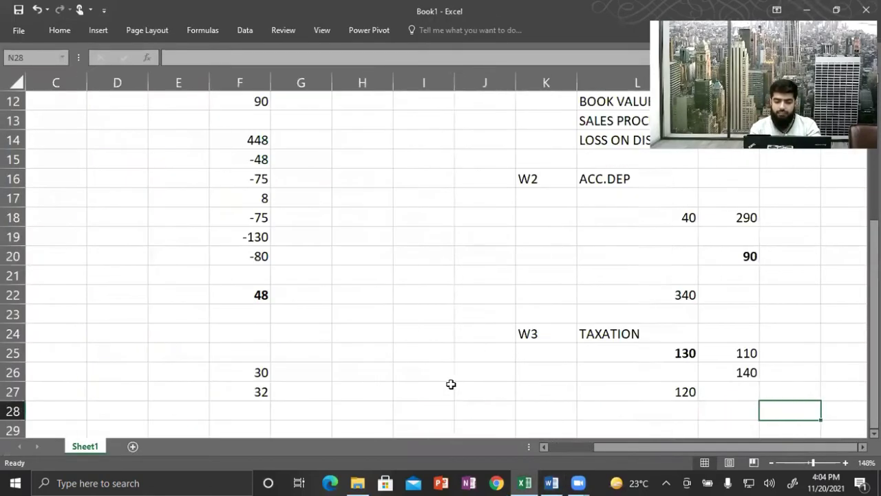
pyautogui.press('Left')
pyautogui.press('Left')
pyautogui.press('Down')
pyautogui.press('Down')
pyautogui.press('Left')
pyautogui.press('Right')
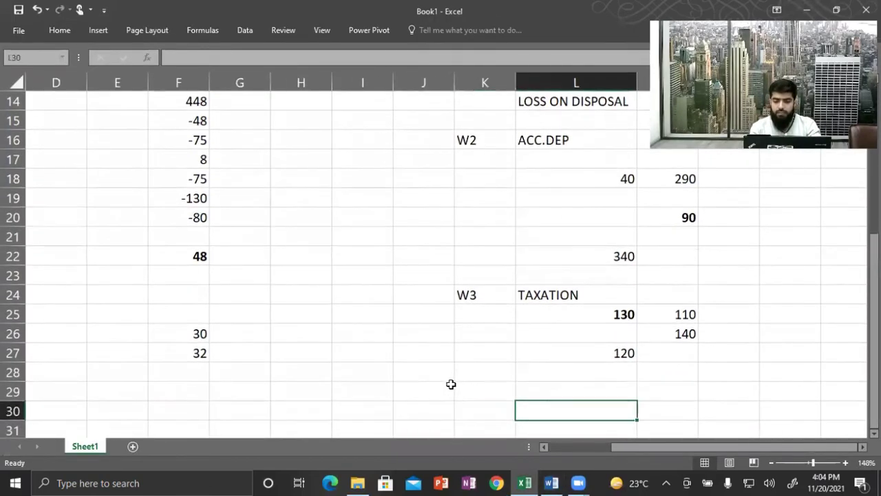
pyautogui.press('Up')
pyautogui.hotkey('shift', 'Right')
pyautogui.hotkey('shift', 'Right')
pyautogui.press('Left')
pyautogui.hotkey('shift', 'Right')
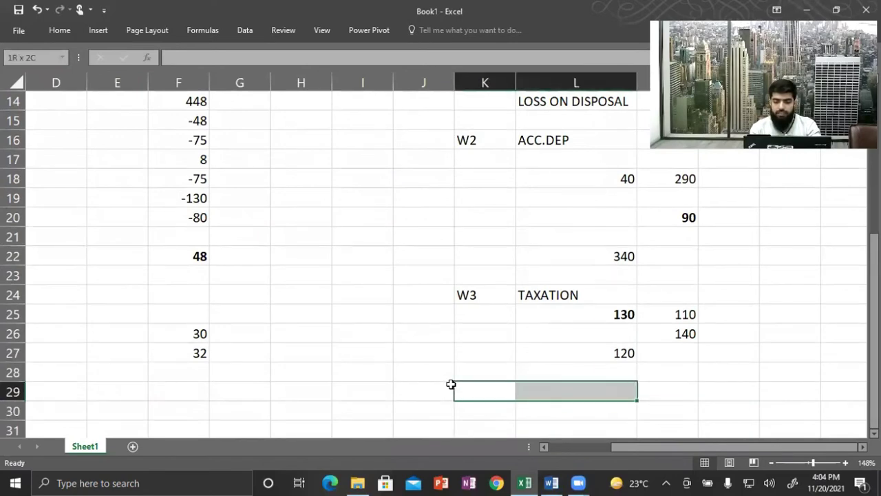
pyautogui.press('Right')
pyautogui.press('Down')
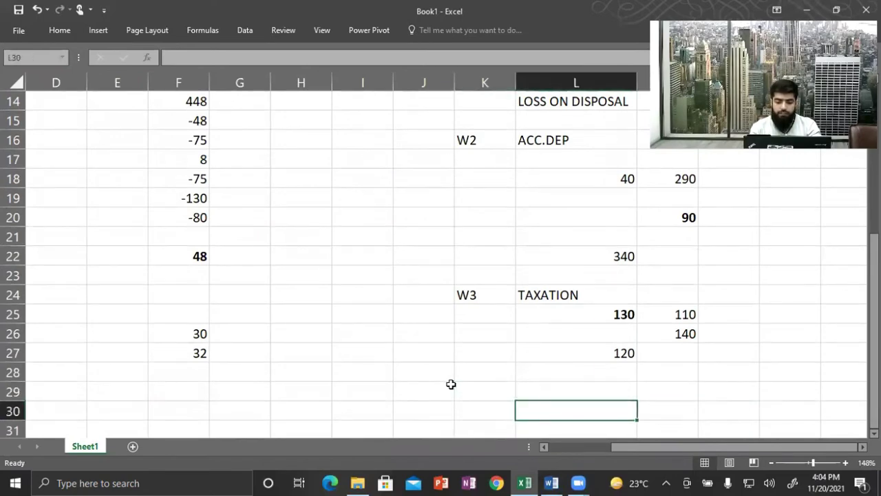
pyautogui.write('opening')
# Step: Enter the 20X1 property, plant and equipment cost from the Word exercise, 595, in M30
pyautogui.press('Right')
pyautogui.press('Right')
pyautogui.press('Right')
pyautogui.press('Right')
pyautogui.press('Right')
pyautogui.press('Left')
pyautogui.press('Left')
pyautogui.press('Left')
pyautogui.press('Left')
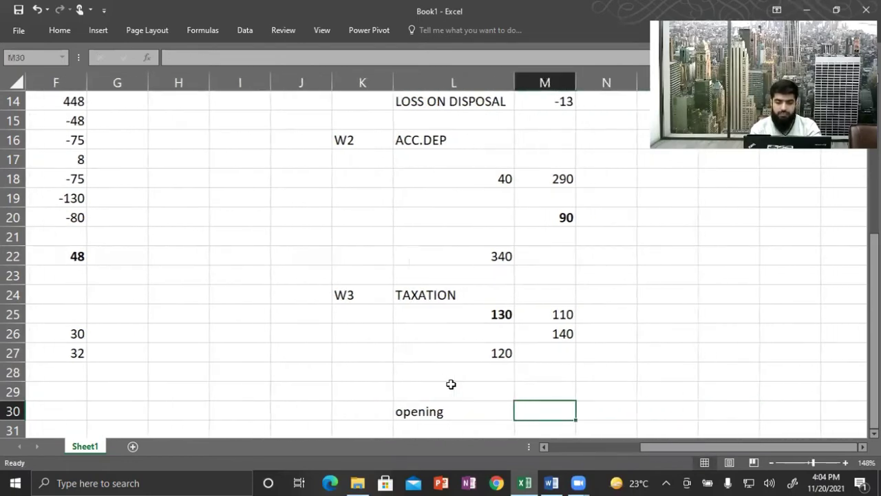
pyautogui.hotkey('alt', 'Tab')
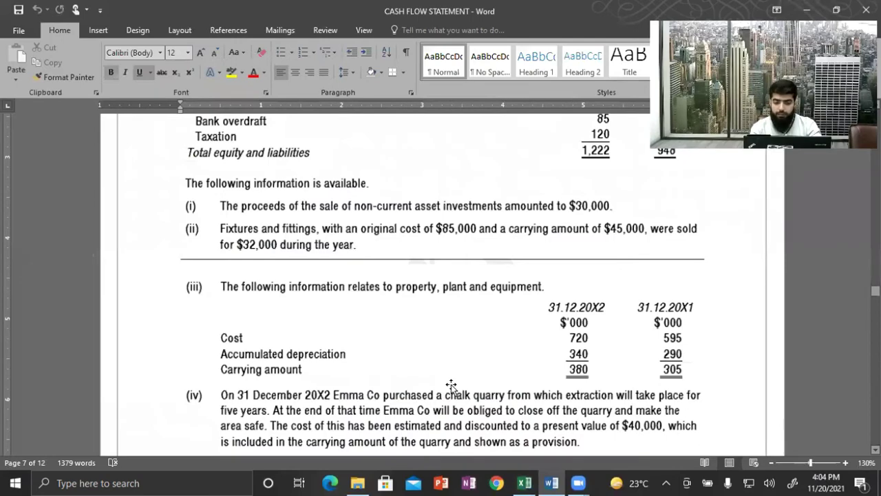
pyautogui.hotkey('alt', 'Tab')
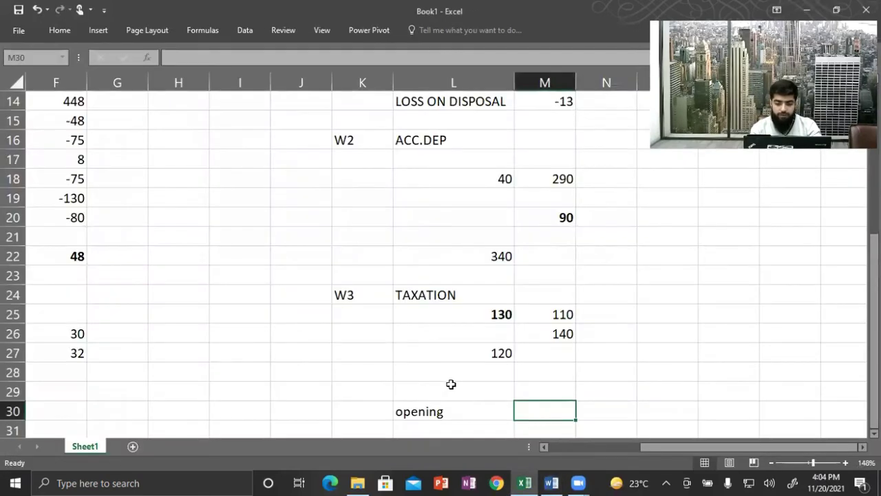
pyautogui.write('595')
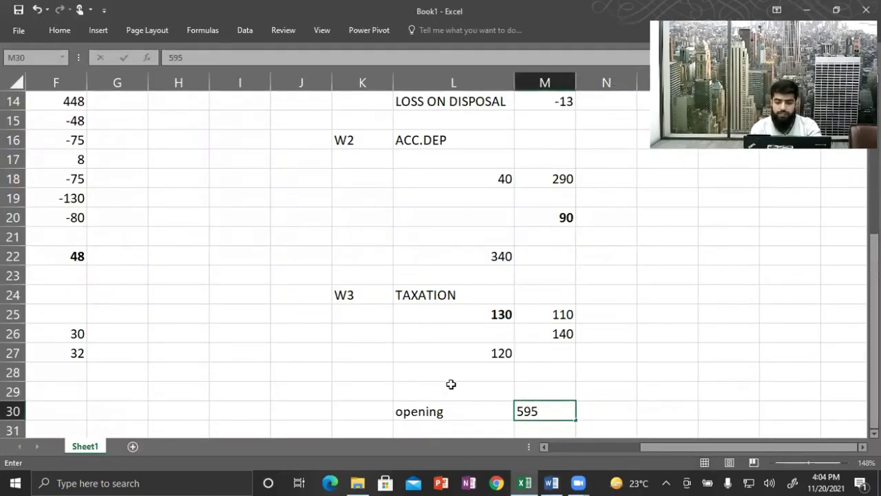
pyautogui.press('Return')
# Step: Enter the label closing in N33 and the 20X2 property, plant and equipment cost, 720, in O33
pyautogui.press('Return')
pyautogui.press('Down')
pyautogui.press('Right')
pyautogui.write('closing')
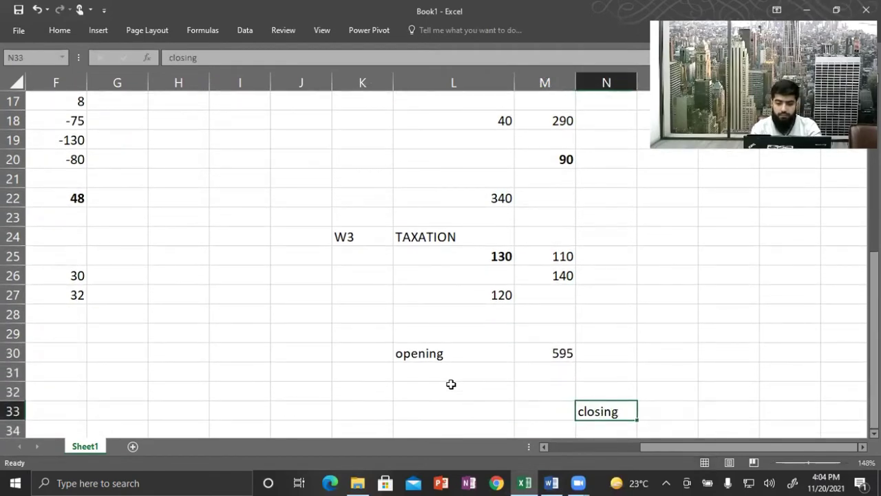
pyautogui.press('Tab')
pyautogui.hotkey('alt', 'Tab')
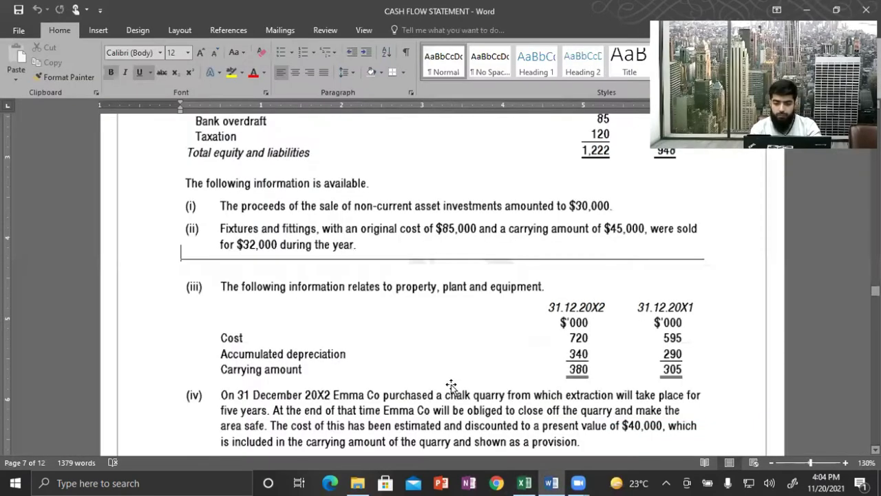
pyautogui.hotkey('alt', 'Tab')
pyautogui.write('720')
pyautogui.press('Left')
# Step: Review how the opening, disposal and closing amounts are laid out in the W2 ACC.DEP working
pyautogui.press('Up')
pyautogui.press('Up')
pyautogui.press('Up')
pyautogui.press('Up')
pyautogui.press('Up')
pyautogui.press('Up')
pyautogui.press('Up')
pyautogui.press('Up')
pyautogui.press('Up')
pyautogui.press('Up')
pyautogui.press('Up')
pyautogui.press('Up')
pyautogui.press('Up')
pyautogui.press('Up')
pyautogui.press('Up')
pyautogui.press('Up')
pyautogui.press('Up')
pyautogui.press('Up')
pyautogui.press('Up')
pyautogui.press('Up')
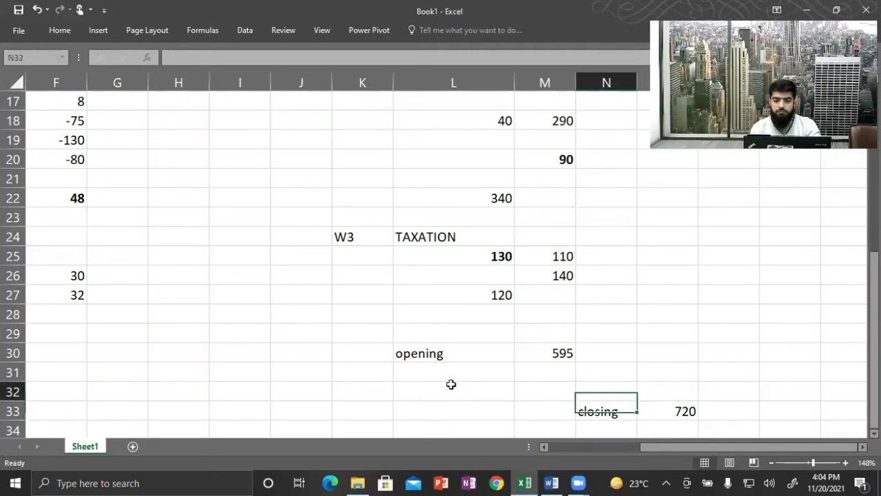
pyautogui.press('Down')
pyautogui.press('Down')
pyautogui.press('Down')
pyautogui.press('Down')
pyautogui.press('Down')
pyautogui.press('Down')
pyautogui.press('Down')
pyautogui.press('Left')
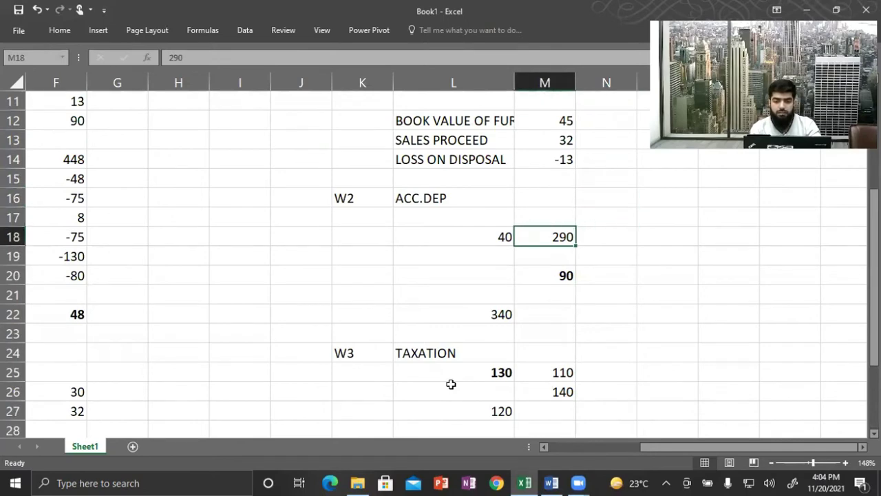
pyautogui.hotkey('shift', 'Down')
pyautogui.hotkey('shift', 'Down')
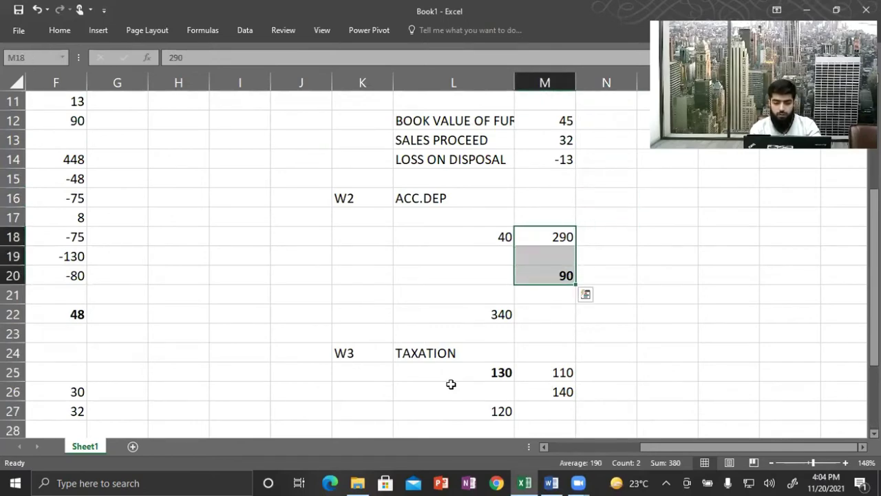
pyautogui.press('Up')
pyautogui.press('Down')
pyautogui.press('Down')
pyautogui.press('Down')
pyautogui.press('Down')
pyautogui.press('Down')
pyautogui.press('Left')
pyautogui.press('Up')
pyautogui.press('Up')
pyautogui.press('Up')
pyautogui.press('Up')
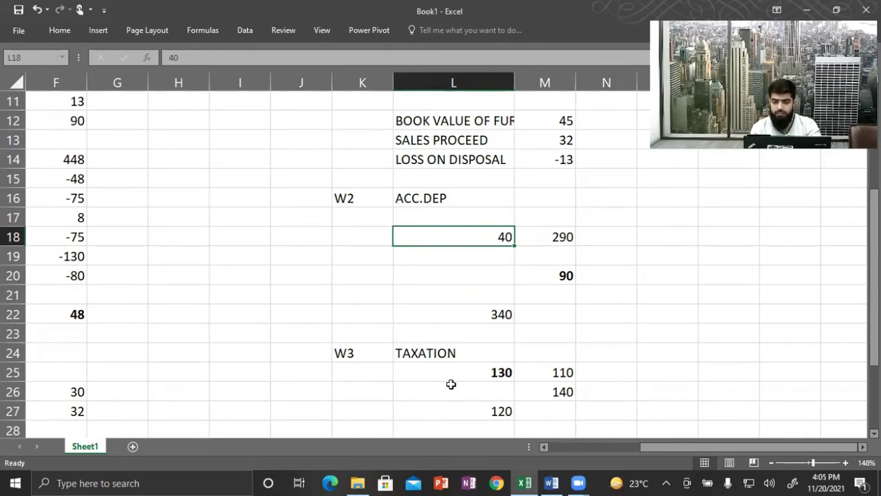
# Step: Inspect the formula in M20 of the W2 ACC.DEP working and the cells it refers to
pyautogui.press('Right')
pyautogui.press('Right')
pyautogui.press('Left')
pyautogui.press('Left')
pyautogui.press('Right')
pyautogui.press('Right')
pyautogui.press('Down')
pyautogui.press('Down')
pyautogui.press('Down')
pyautogui.press('Left')
pyautogui.press('Up')
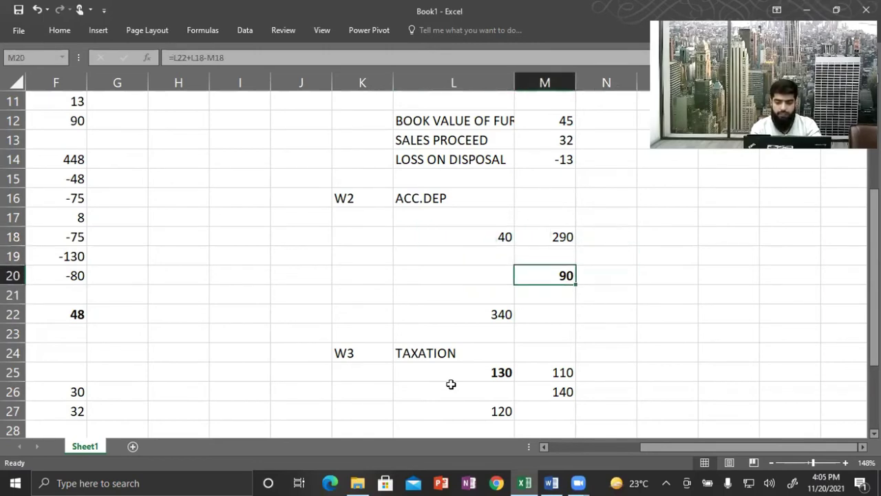
pyautogui.press('F2')
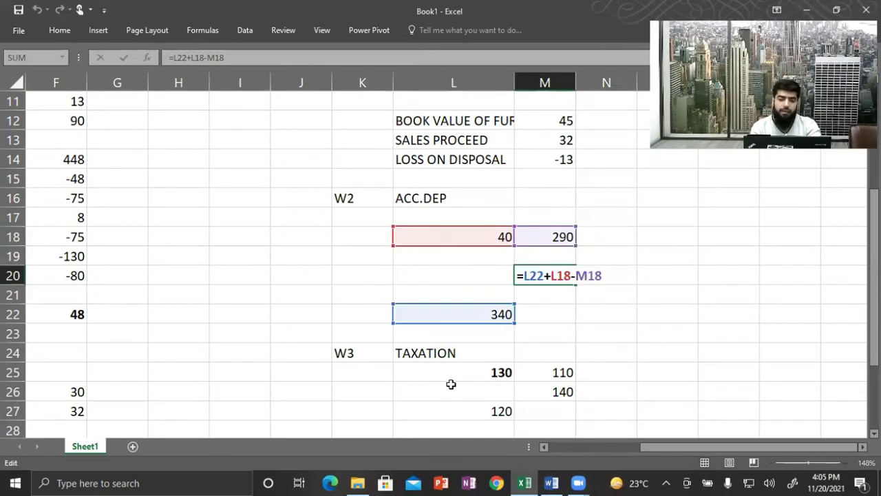
pyautogui.press('Escape')
# Step: Enter the label disposal in N30 and the original cost of the sold fixtures and fittings, 85, in O30
pyautogui.press('Left')
pyautogui.press('Down')
pyautogui.press('Down')
pyautogui.press('Down')
pyautogui.press('Down')
pyautogui.press('Down')
pyautogui.press('Down')
pyautogui.press('Down')
pyautogui.press('Down')
pyautogui.press('Down')
pyautogui.press('Down')
pyautogui.press('Down')
pyautogui.press('Down')
pyautogui.press('Down')
pyautogui.press('Down')
pyautogui.press('Down')
pyautogui.press('Down')
pyautogui.press('Down')
pyautogui.press('Down')
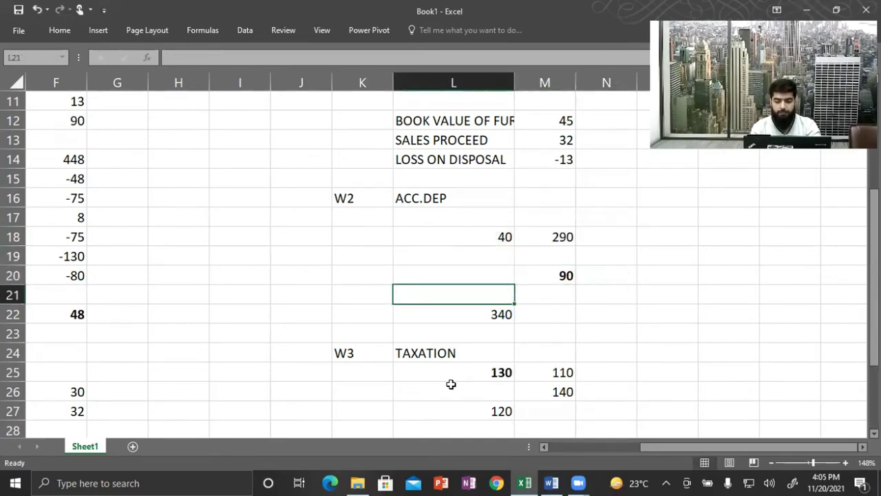
pyautogui.press('Right')
pyautogui.press('Up')
pyautogui.press('Up')
pyautogui.press('Up')
pyautogui.press('Up')
pyautogui.press('Up')
pyautogui.press('Up')
pyautogui.press('Up')
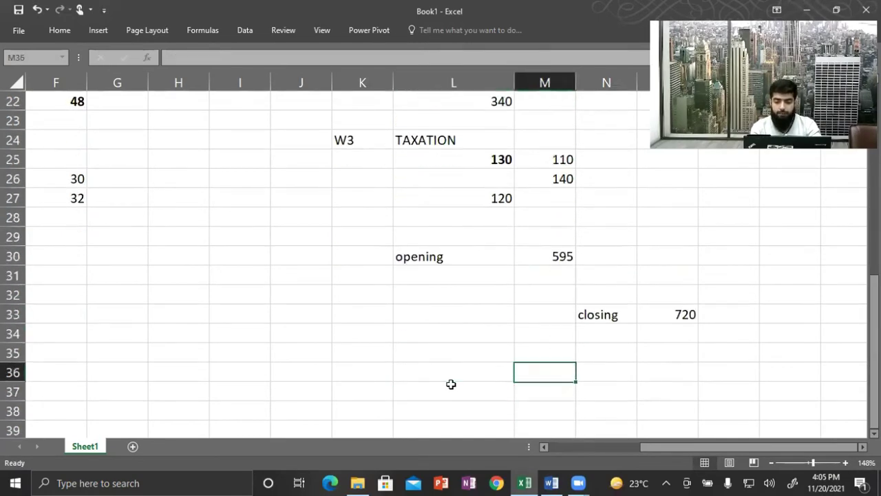
pyautogui.hotkey('alt', 'Tab')
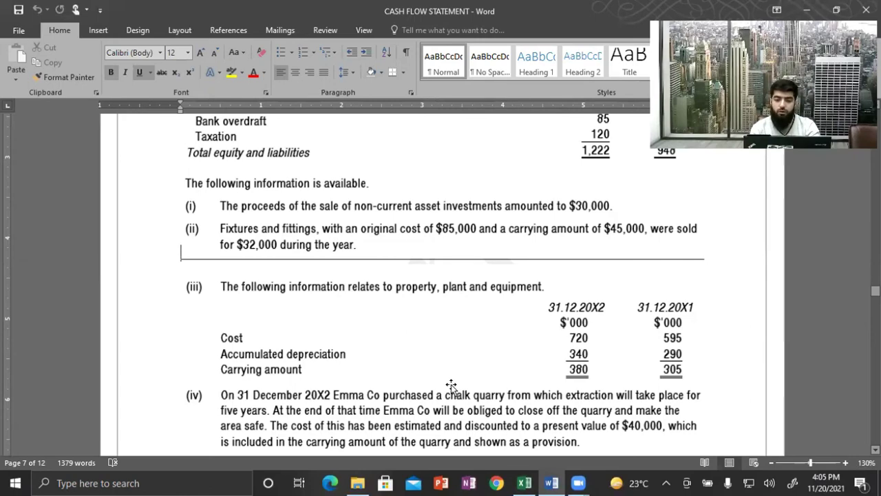
pyautogui.hotkey('alt', 'Tab')
pyautogui.press('Right')
pyautogui.press('Up')
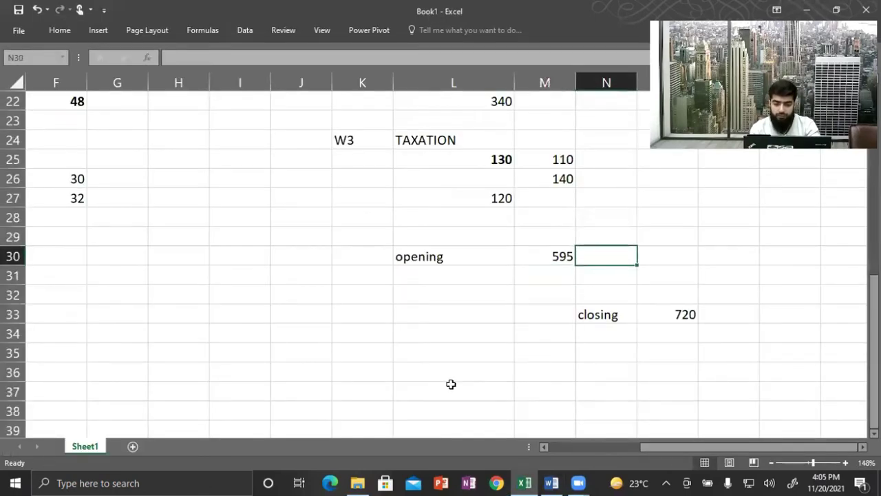
pyautogui.write('disposal')
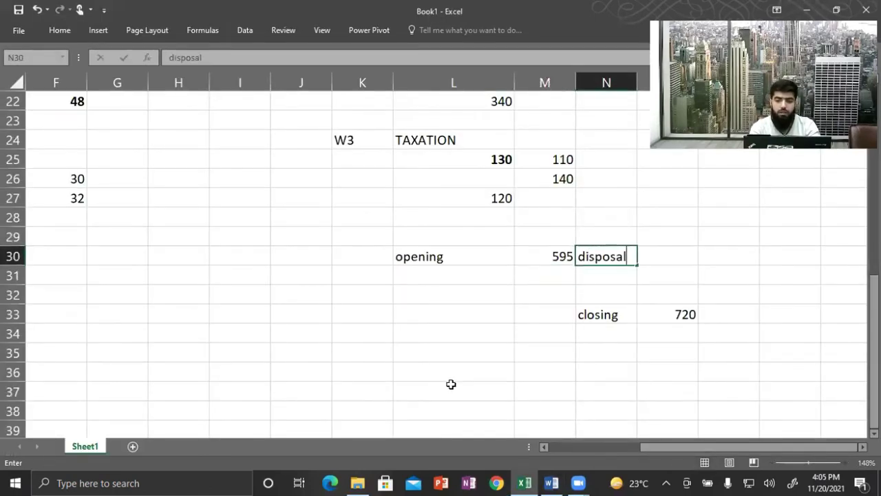
pyautogui.press('Tab')
pyautogui.write('85')
pyautogui.press('Tab')
# Step: Head the new working with w4 in K29 and ppe - cost in L29
pyautogui.hotkey('alt', 'Tab')
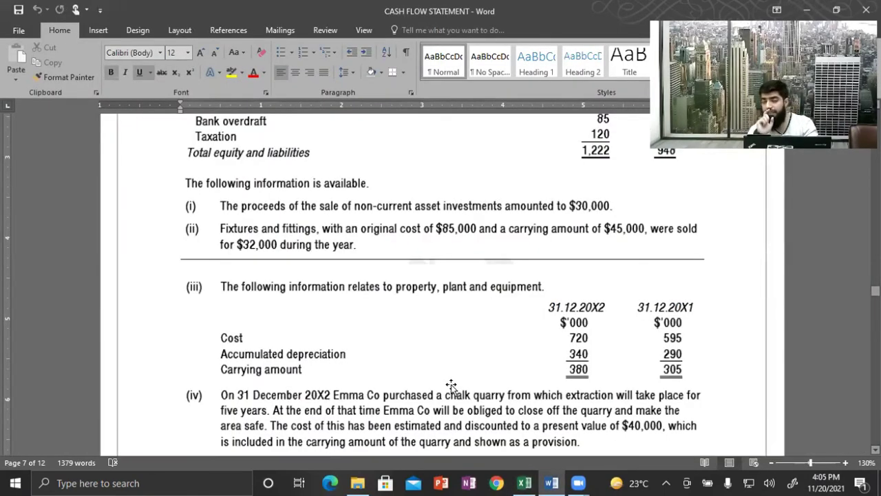
pyautogui.hotkey('alt', 'Tab')
pyautogui.press('Left')
pyautogui.press('Left')
pyautogui.press('Left')
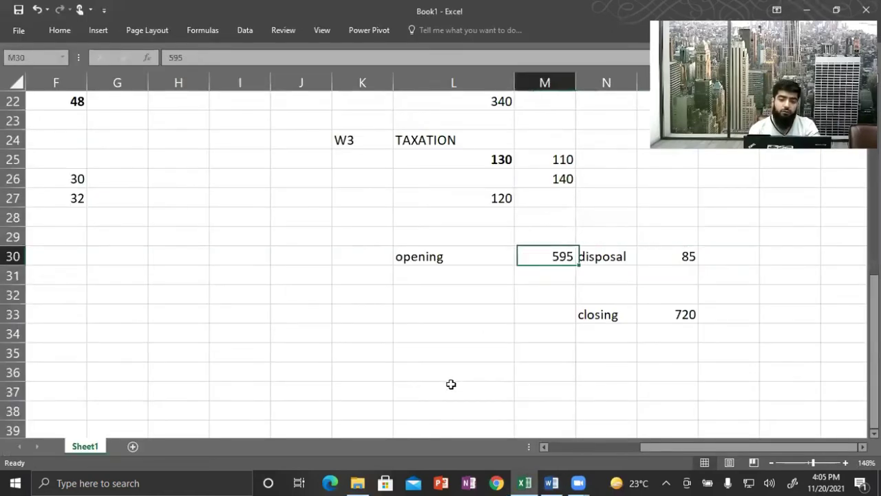
pyautogui.press('Up')
pyautogui.press('Up')
pyautogui.press('Left')
pyautogui.press('Left')
pyautogui.press('Down')
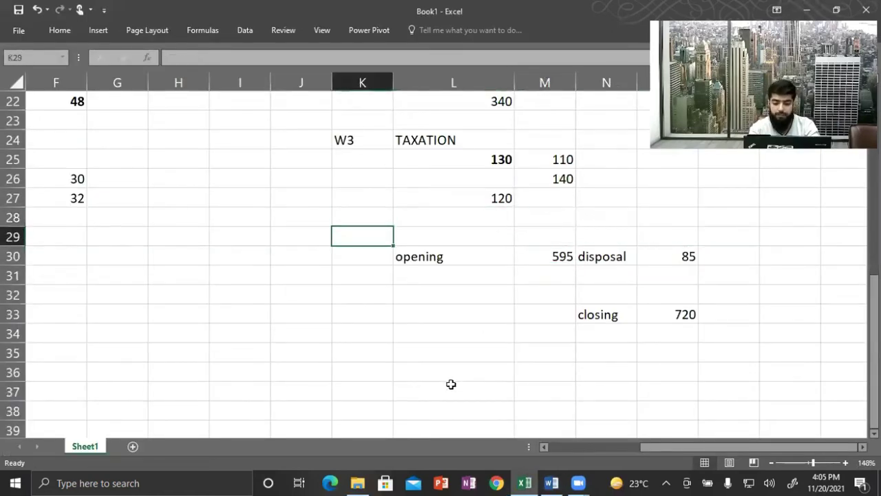
pyautogui.write('w4')
pyautogui.press('Right')
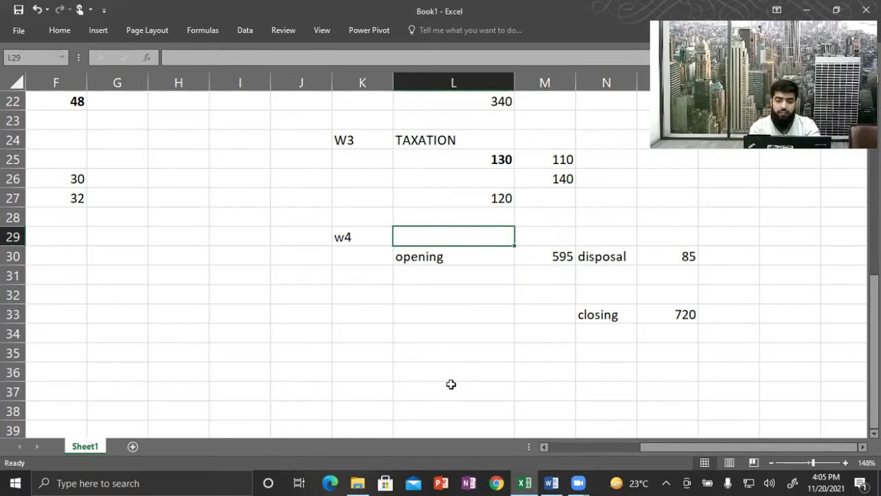
pyautogui.write('ppe')
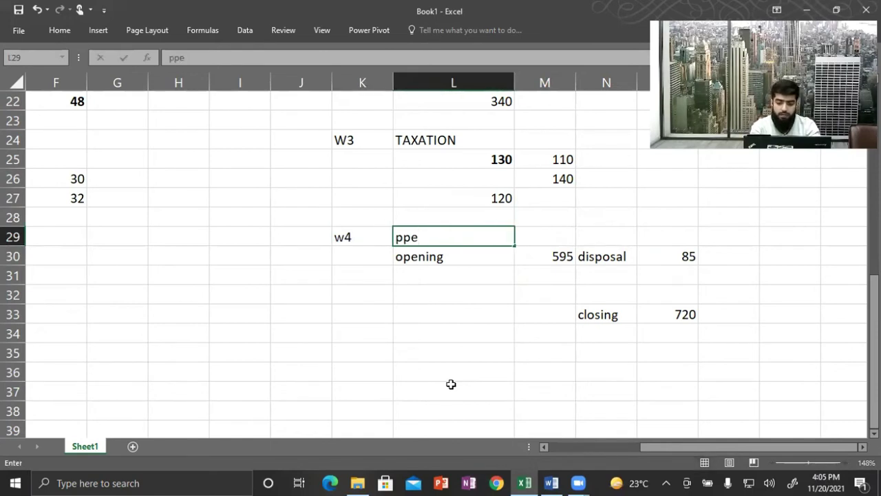
pyautogui.write(' - cost')
pyautogui.press('Right')
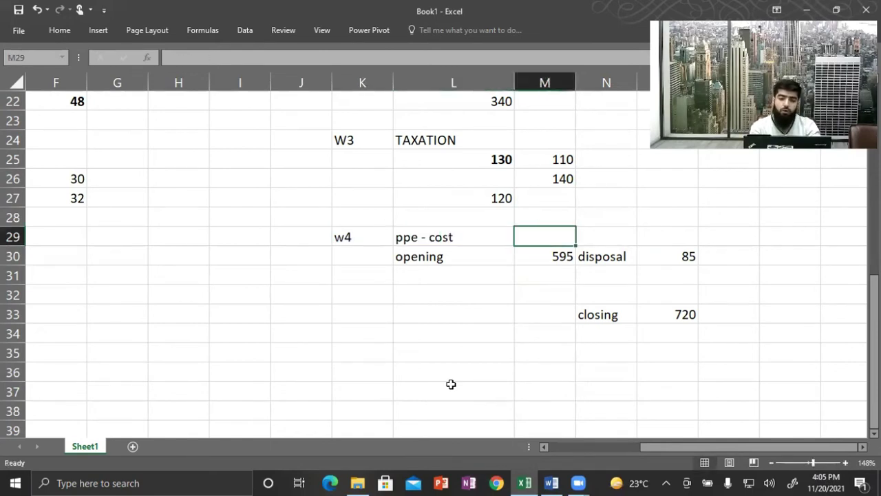
# Step: Switch to the CASH FLOW STATEMENT document in Word and read notes (iv) to (vii), starting with the chalk quarry purchase
pyautogui.press('Down')
pyautogui.press('Right')
pyautogui.press('Right')
pyautogui.hotkey('alt', 'Tab')
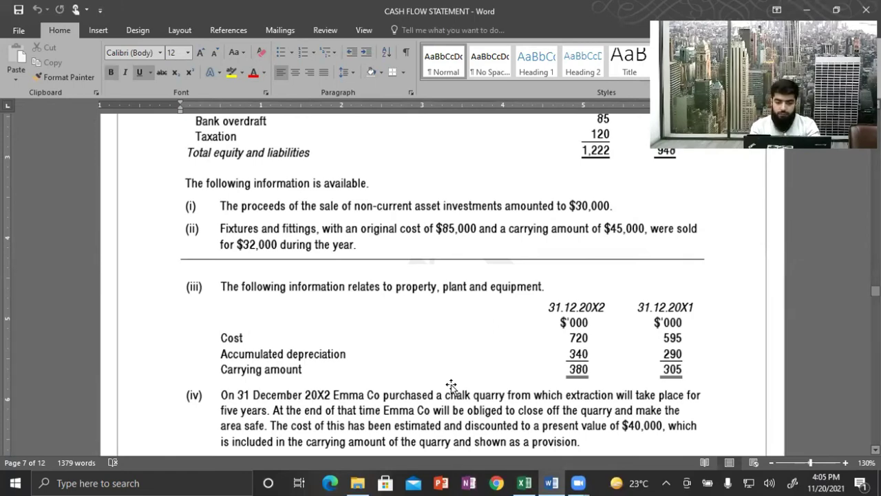
pyautogui.hotkey('alt', 'Tab')
pyautogui.hotkey('alt', 'Tab')
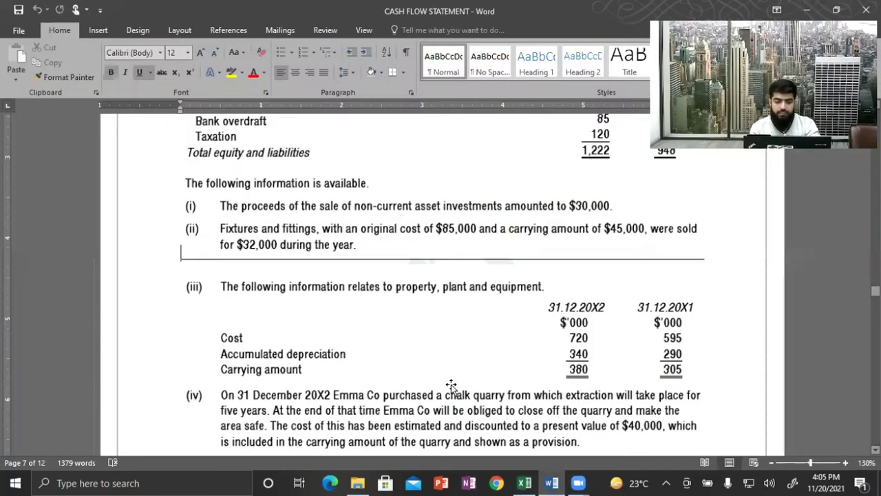
pyautogui.scroll(-4, 451, 385)
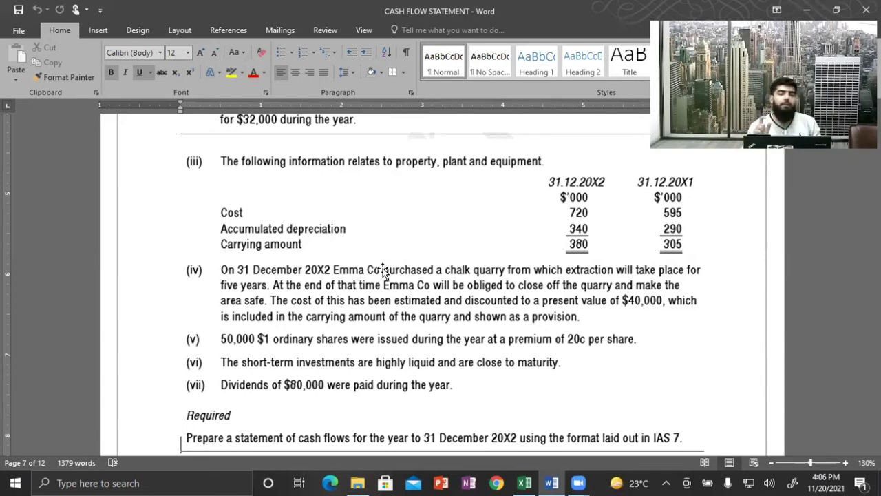
# Step: Switch back to the Book1 workbook and add provision in L31 with 40 in M31 to the w4 working
pyautogui.hotkey('alt', 'Tab')
pyautogui.press('Left')
pyautogui.press('Down')
pyautogui.press('Left')
pyautogui.write('provision')
pyautogui.press('Right')
pyautogui.press('Right')
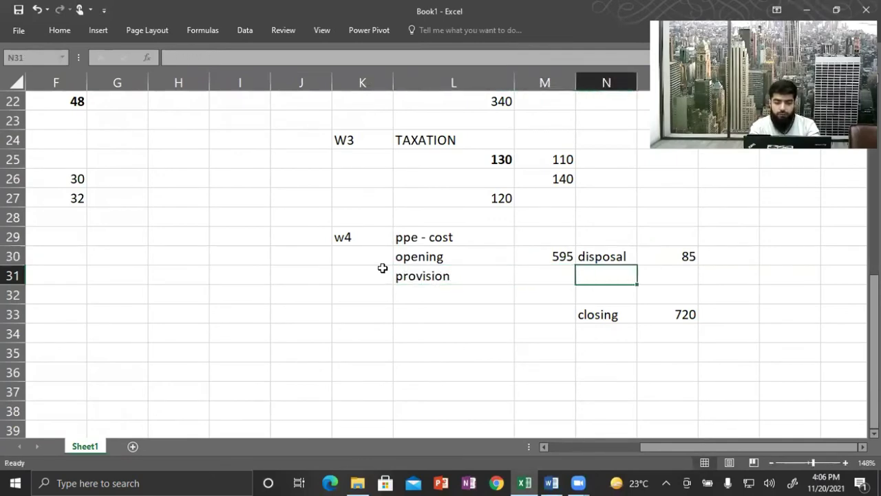
pyautogui.press('Left')
pyautogui.write('40')
pyautogui.press('Return')
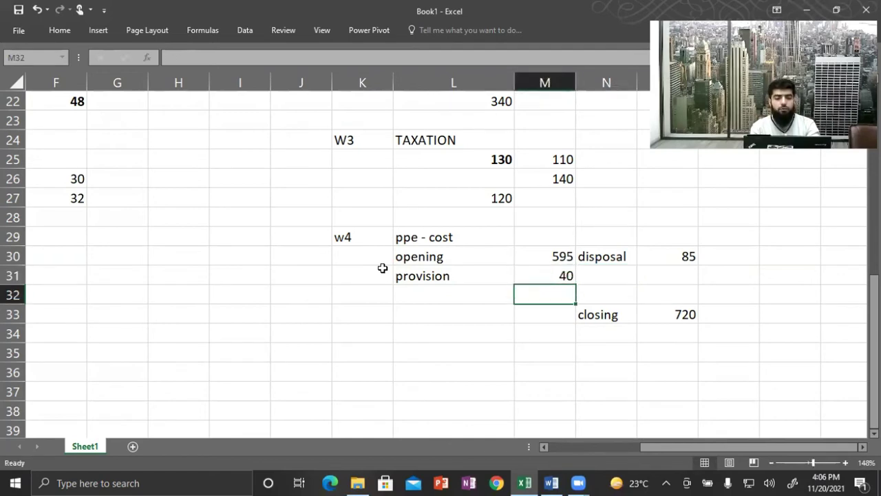
# Step: Check the CASH FLOW STATEMENT document in Word for further PPE movements and review the disposal and closing entries of the w4 working in Excel
pyautogui.hotkey('alt', 'Tab')
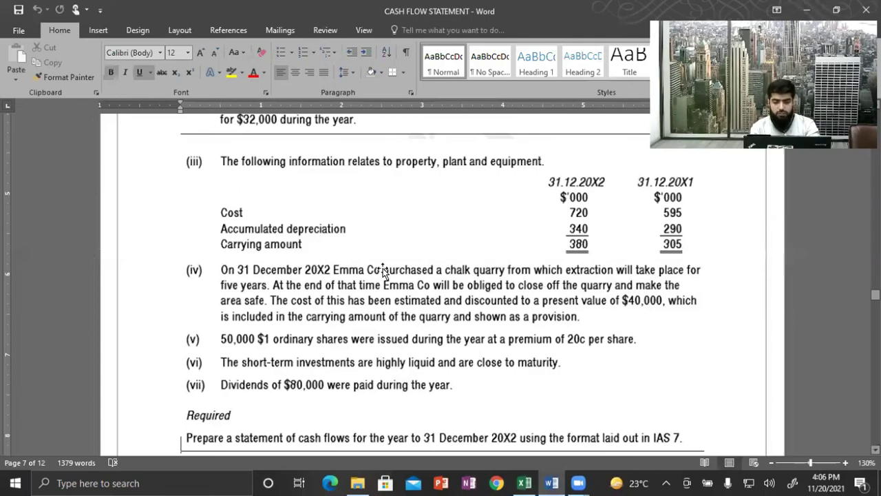
pyautogui.scroll(5, 383, 270)
pyautogui.scroll(-5, 384, 270)
pyautogui.hotkey('alt', 'Tab')
pyautogui.press('Right')
pyautogui.press('Right')
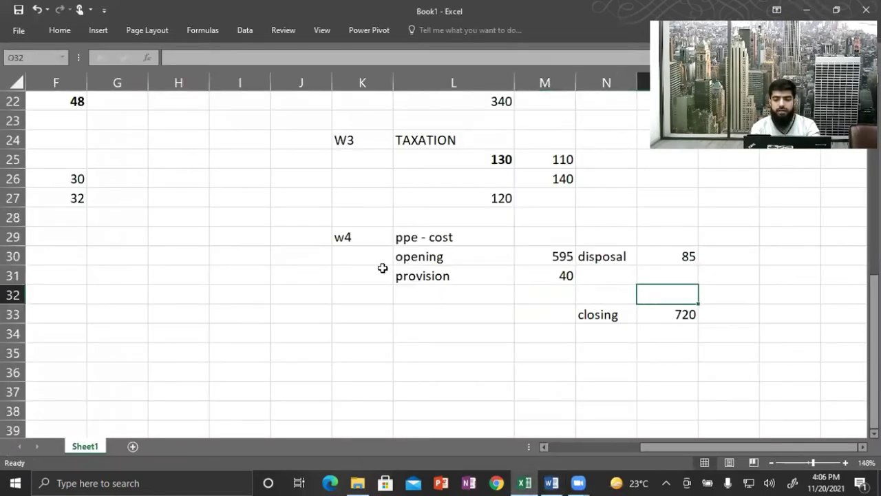
pyautogui.press('Left')
pyautogui.press('Right')
pyautogui.press('Down')
pyautogui.press('Left')
pyautogui.press('Right')
pyautogui.press('Up')
pyautogui.press('Up')
pyautogui.press('Up')
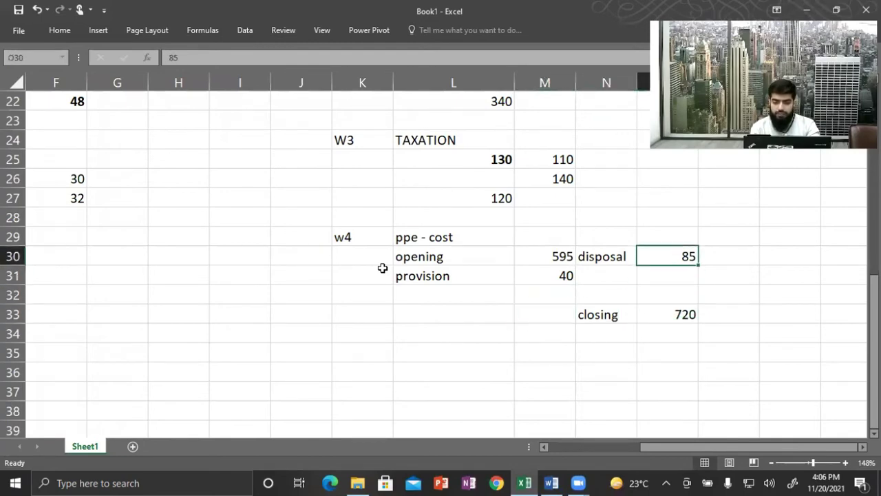
# Step: Calculate the balancing figure of the w4 working in L33 with the formula =O33+O30-M30-M31
pyautogui.press('Down')
pyautogui.press('Down')
pyautogui.press('Down')
pyautogui.press('Down')
pyautogui.press('Left')
pyautogui.press('Left')
pyautogui.press('Left')
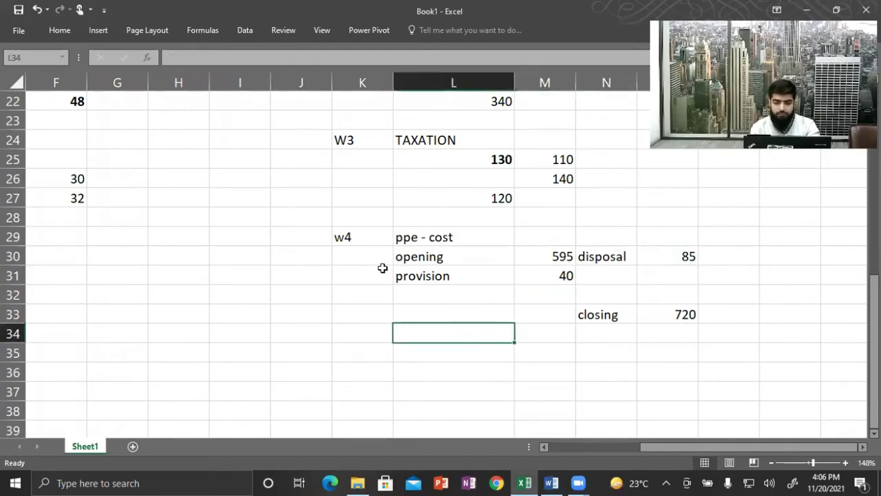
pyautogui.press('Up')
pyautogui.write('=')
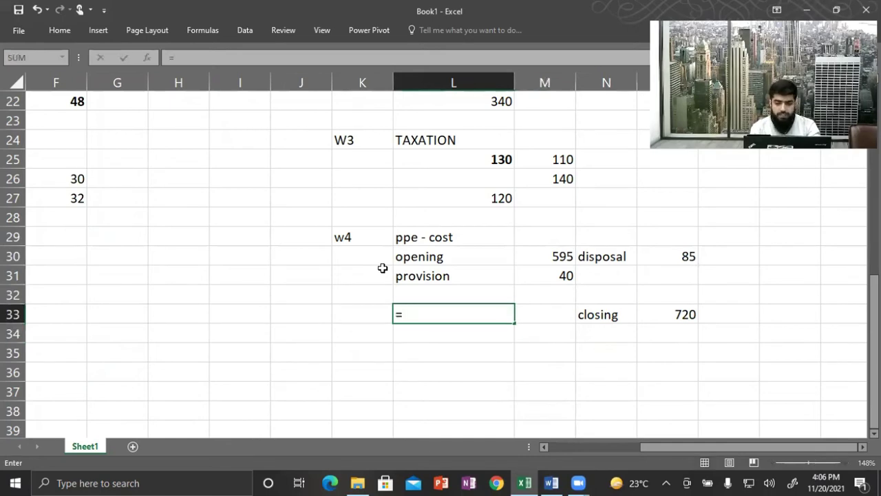
pyautogui.press('Right')
pyautogui.press('Right')
pyautogui.press('Right')
pyautogui.write('+')
pyautogui.press('Up')
pyautogui.press('Up')
pyautogui.press('Up')
pyautogui.press('Right')
pyautogui.press('Right')
pyautogui.press('Right')
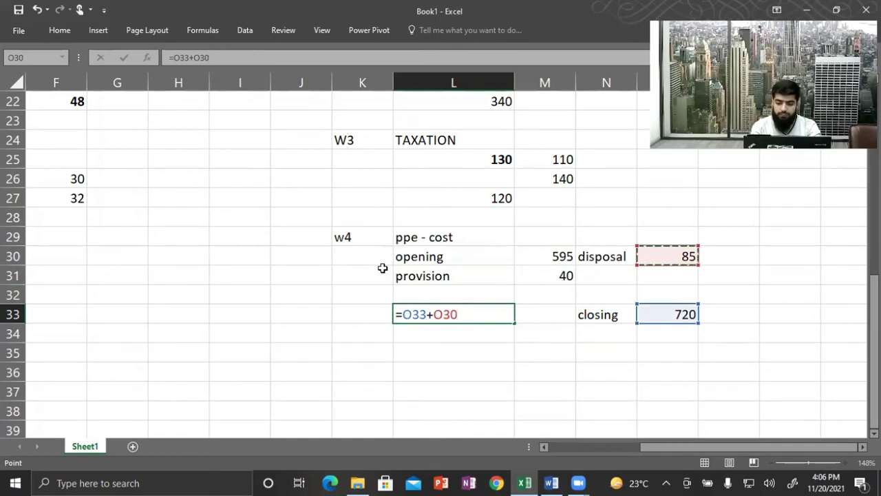
pyautogui.write('-')
pyautogui.press('Up')
pyautogui.press('Up')
pyautogui.press('Up')
pyautogui.press('Right')
pyautogui.write('-')
pyautogui.press('Up')
pyautogui.press('Right')
pyautogui.press('Up')
pyautogui.press('Return')
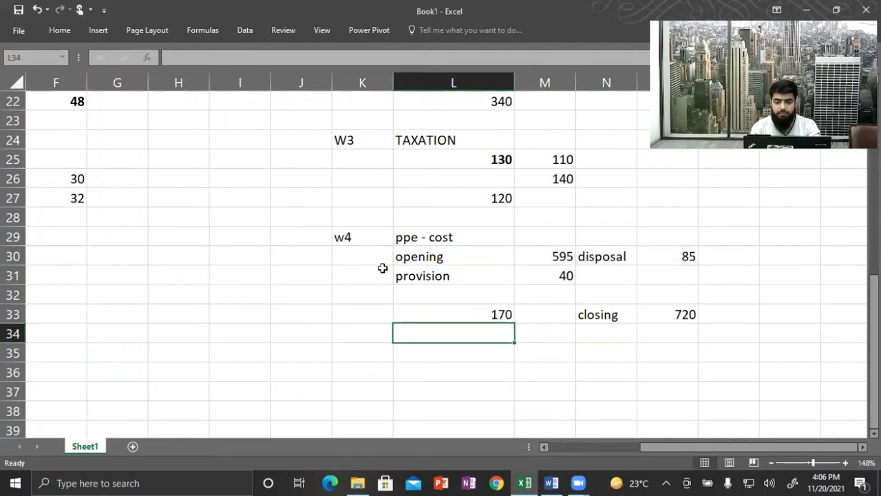
# Step: Move the balancing figure formula from L33 to M33
pyautogui.press('Up')
pyautogui.hotkey('ctrl', 'x')
pyautogui.press('Right')
pyautogui.hotkey('ctrl', 'v')
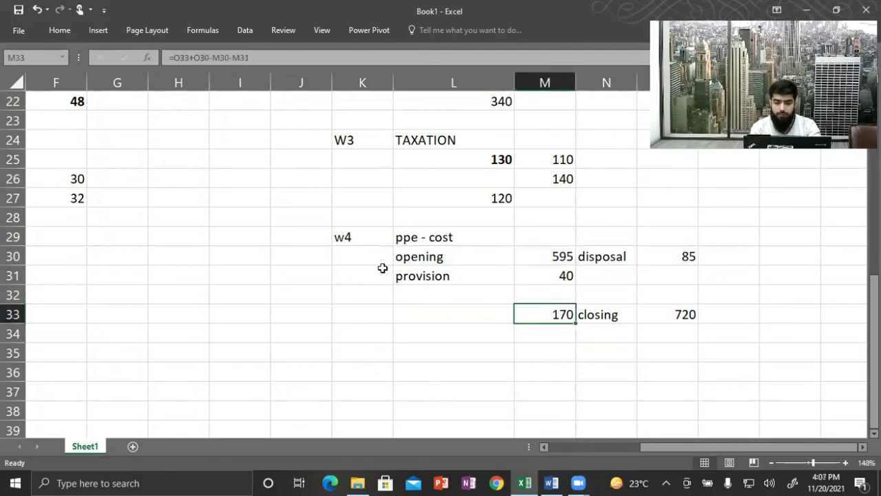
# Step: Label the balancing figure addition /bank in L33 and make L33:M33 bold
pyautogui.press('Left')
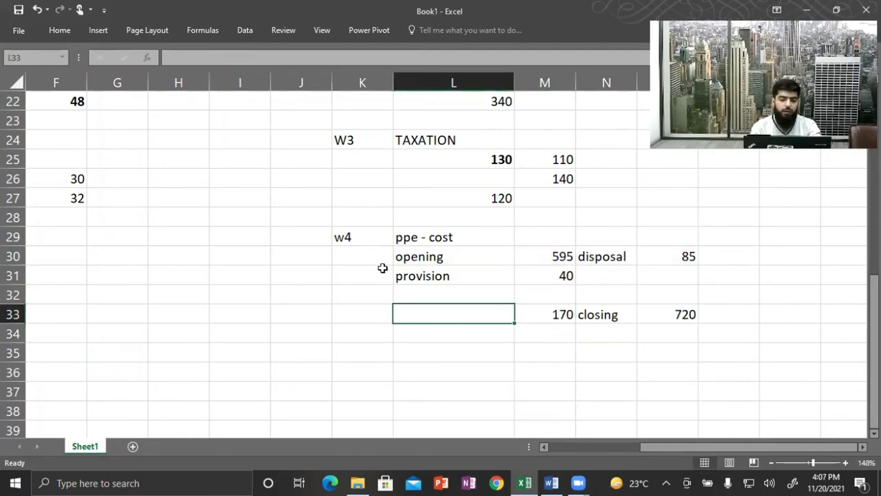
pyautogui.write('addi')
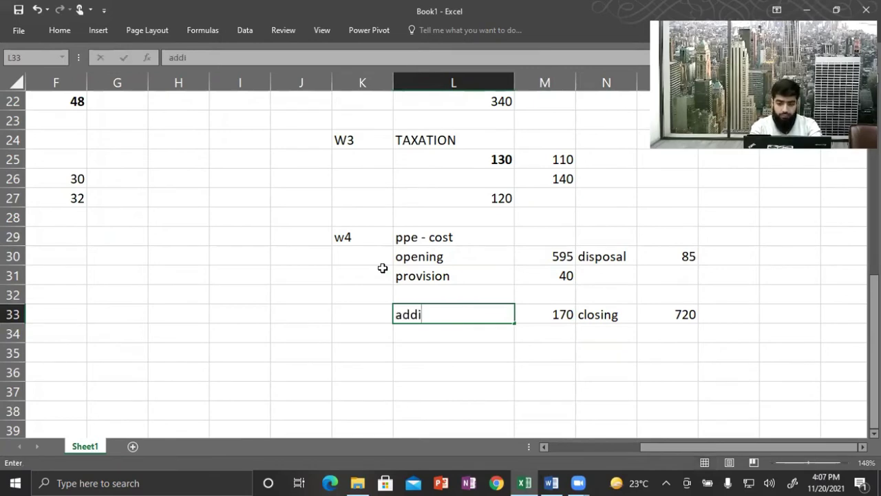
pyautogui.write('tion')
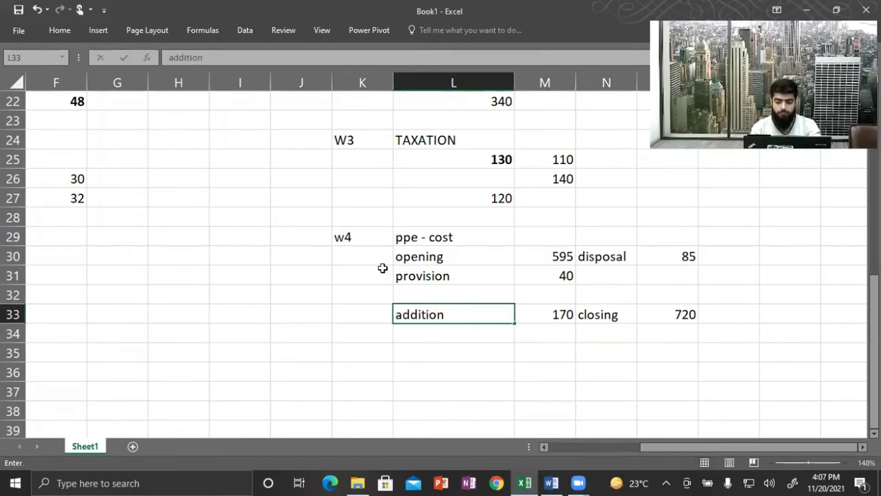
pyautogui.write(' /bank')
pyautogui.press('Return')
pyautogui.press('Up')
pyautogui.hotkey('shift', 'Right')
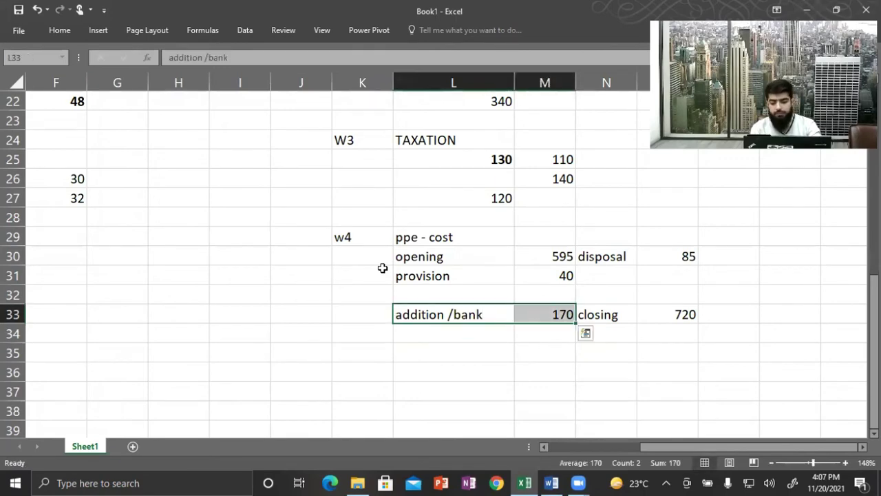
pyautogui.hotkey('ctrl', 'b')
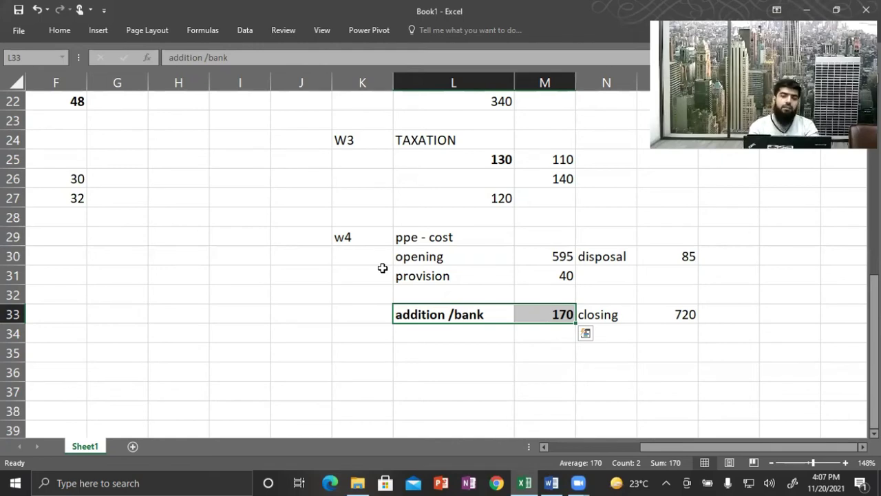
# Step: Look up the revaluation surplus in the Word exercise and add r/s in L32 with 9 in M32 of the Excel working
pyautogui.hotkey('alt', 'Tab')
pyautogui.scroll(8, 383, 268)
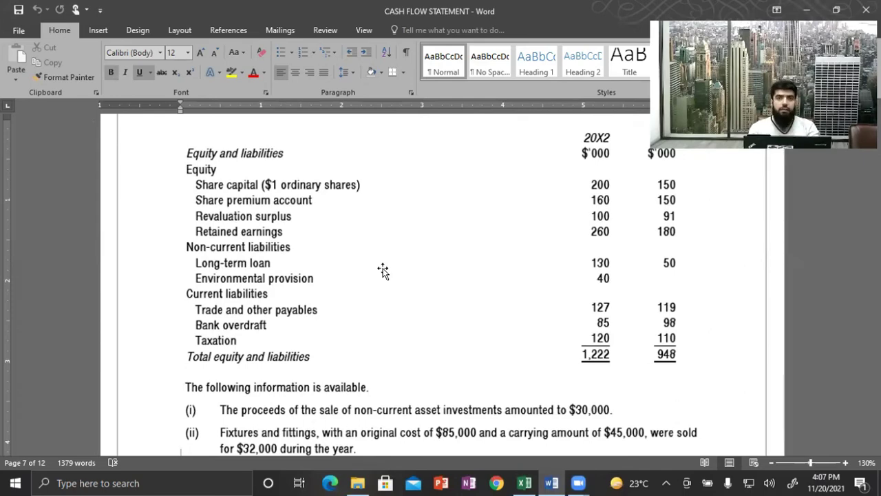
pyautogui.hotkey('alt', 'Tab')
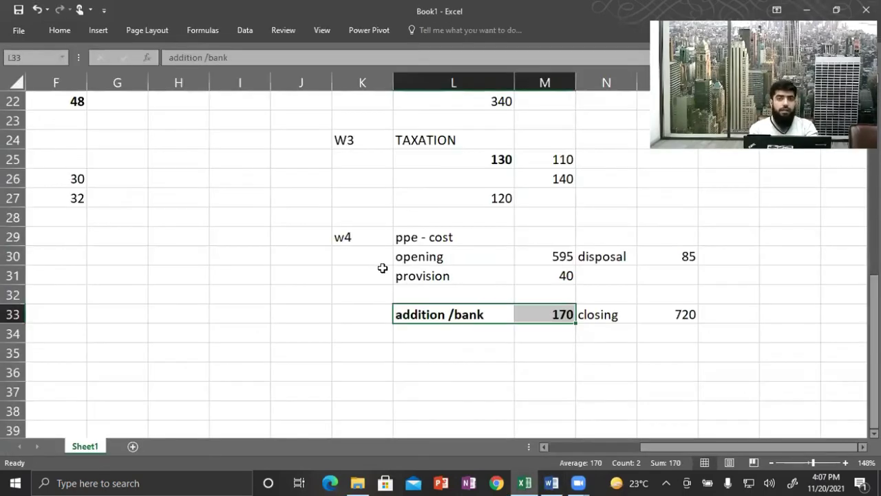
pyautogui.press('Right')
pyautogui.press('Left')
pyautogui.press('Up')
pyautogui.press('Up')
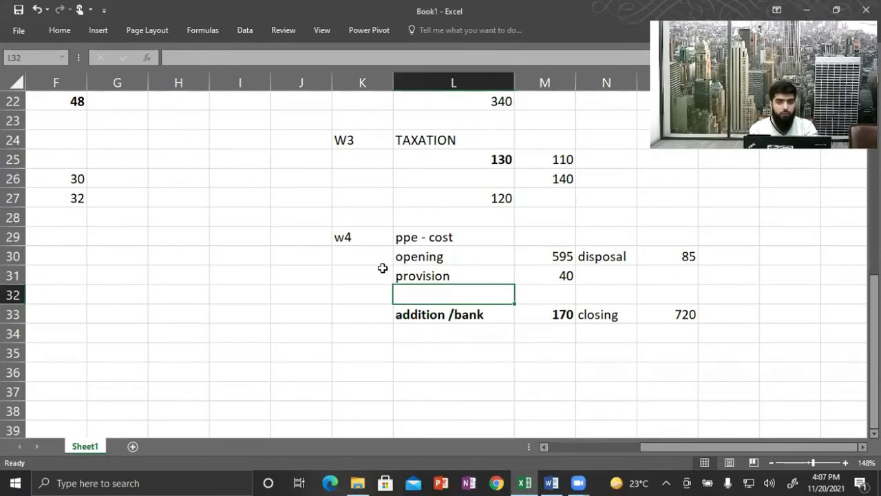
pyautogui.press('Down')
pyautogui.write('r/s')
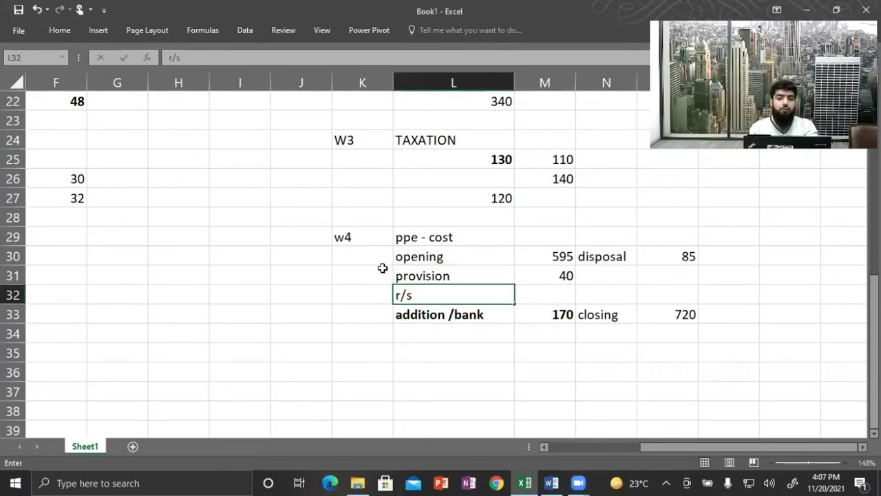
pyautogui.press('Right')
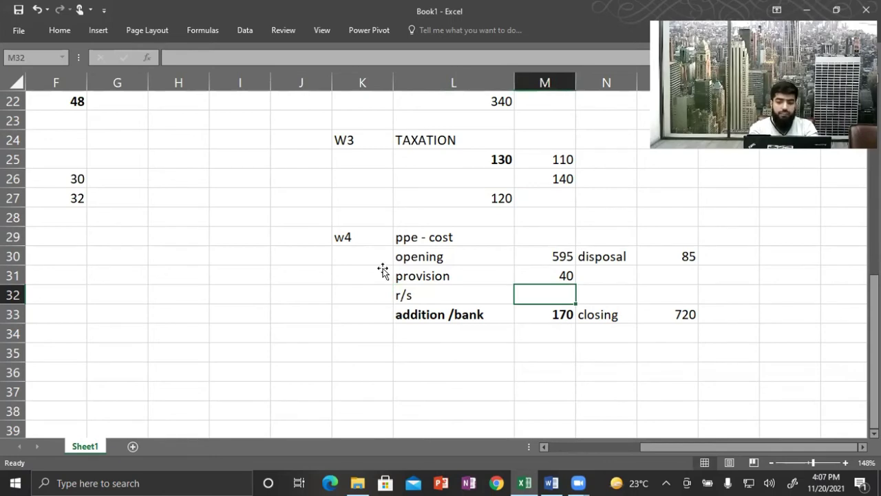
pyautogui.hotkey('alt', 'Tab')
pyautogui.hotkey('alt', 'Tab')
pyautogui.write('9')
pyautogui.press('Return')
# Step: Extend the addition /bank formula in M33 so that it also subtracts the r/s amount in M32
pyautogui.press('Right')
pyautogui.press('F2')
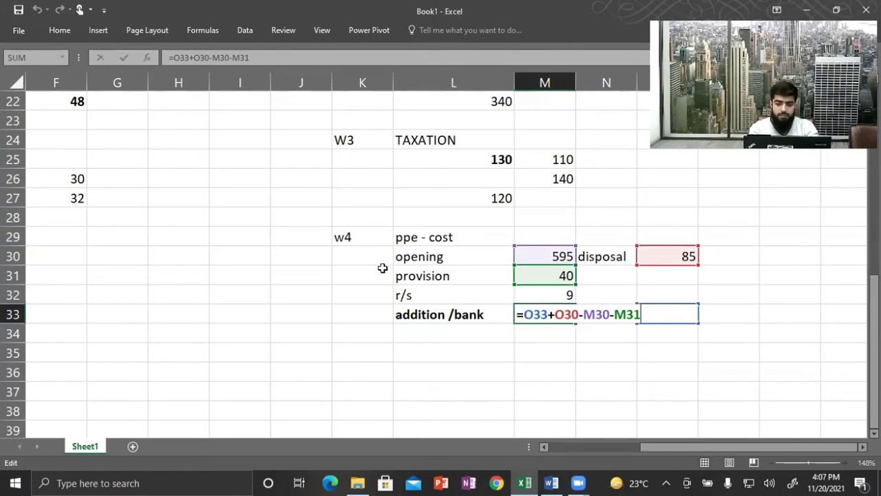
pyautogui.write('-')
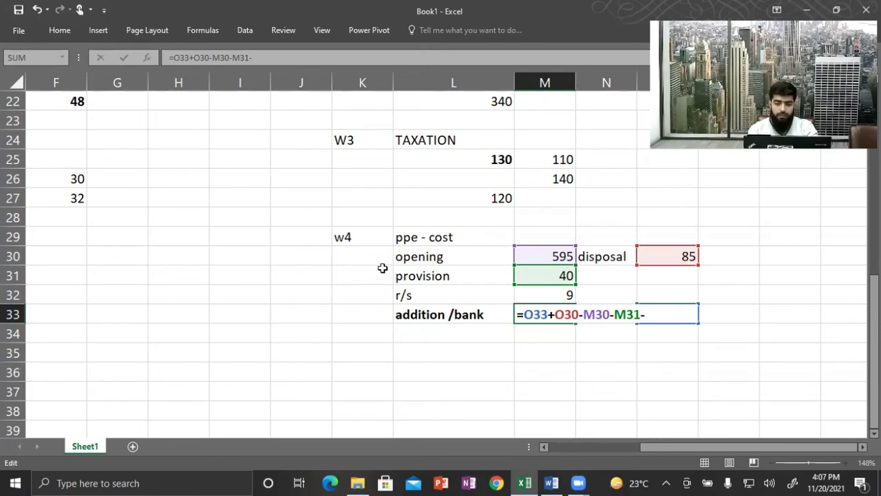
pyautogui.click(548, 294)
pyautogui.press('Return')
pyautogui.press('Up')
pyautogui.press('Left')
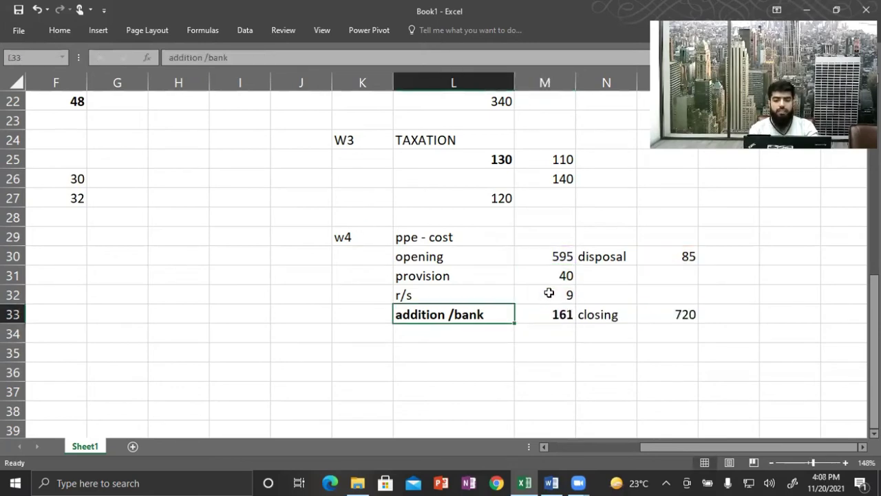
pyautogui.hotkey('shift', 'Right')
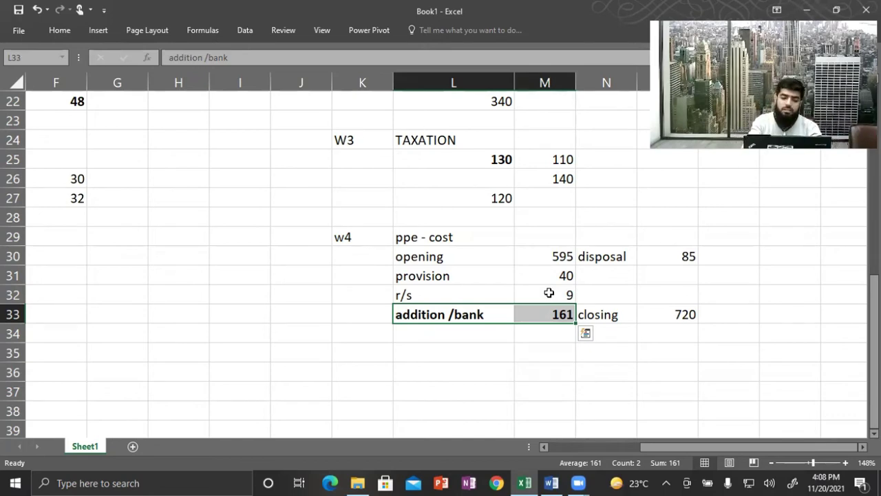
# Step: Add the line label ADDITION OF PPE in B28 below the furniture sales proceeds in the investing activities section
pyautogui.press('Left')
pyautogui.press('Left')
pyautogui.press('Left')
pyautogui.press('Right')
pyautogui.press('Right')
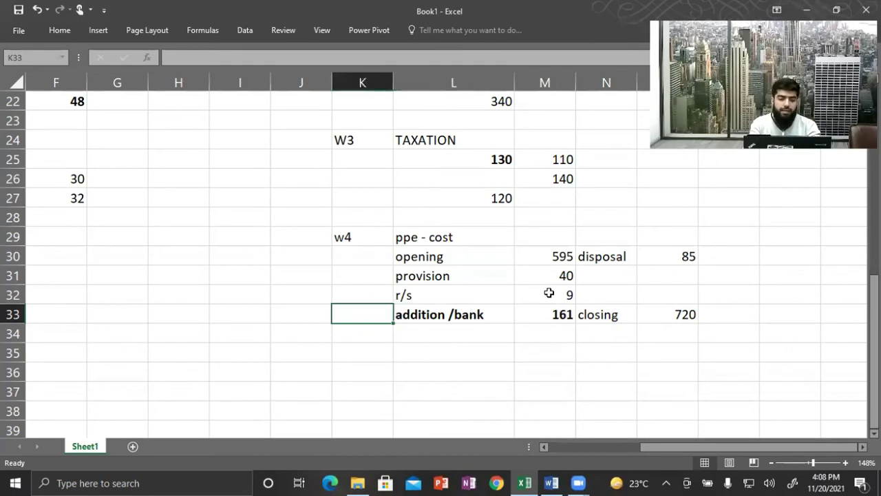
pyautogui.press('Left')
pyautogui.press('Left')
pyautogui.press('Left')
pyautogui.press('Left')
pyautogui.press('Left')
pyautogui.press('Left')
pyautogui.press('Left')
pyautogui.press('Left')
pyautogui.press('Left')
pyautogui.press('Left')
pyautogui.press('Up')
pyautogui.press('Up')
pyautogui.press('Right')
pyautogui.press('Right')
pyautogui.press('Up')
pyautogui.press('Up')
pyautogui.press('Left')
pyautogui.press('Left')
pyautogui.press('Up')
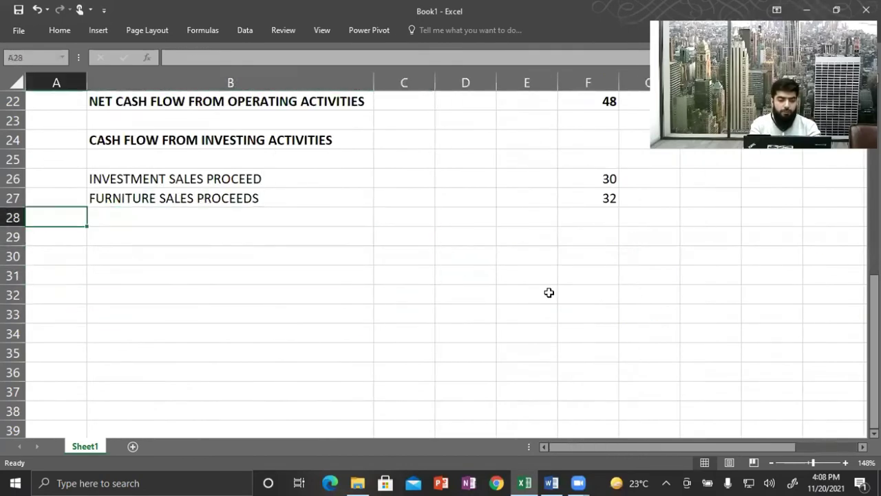
pyautogui.press('Right')
pyautogui.write('additio')
pyautogui.press('BackSpace')
pyautogui.press('BackSpace')
pyautogui.press('BackSpace')
pyautogui.press('BackSpace')
pyautogui.press('BackSpace')
pyautogui.press('BackSpace')
pyautogui.press('BackSpace')
pyautogui.write('ADDITION OF PPE')
pyautogui.press('Right')
pyautogui.press('Right')
pyautogui.press('Right')
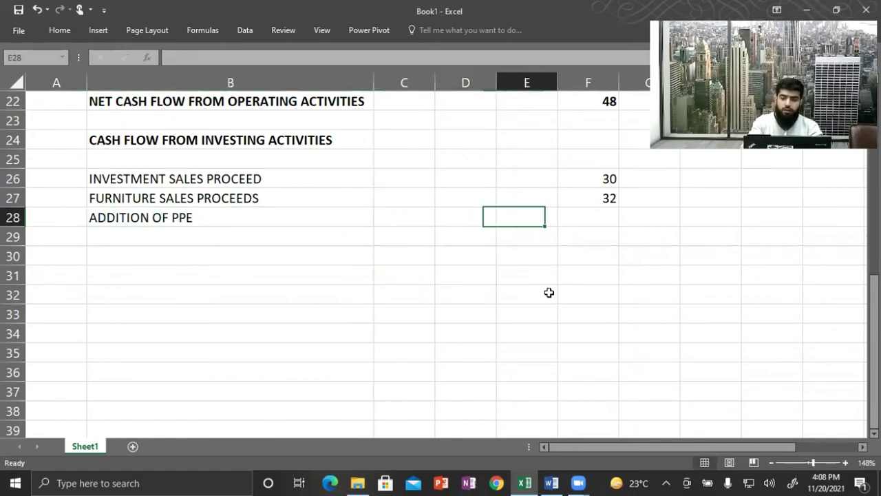
# Step: Link F28 to the addition /bank figure in M33 of the w4 working as a negative amount
pyautogui.press('Right')
pyautogui.write('=-')
pyautogui.press('Right')
pyautogui.press('Right')
pyautogui.press('Right')
pyautogui.press('Right')
pyautogui.press('Right')
pyautogui.press('Down')
pyautogui.press('Down')
pyautogui.press('Right')
pyautogui.press('Right')
pyautogui.press('Down')
pyautogui.press('Down')
pyautogui.press('Down')
pyautogui.press('Return')
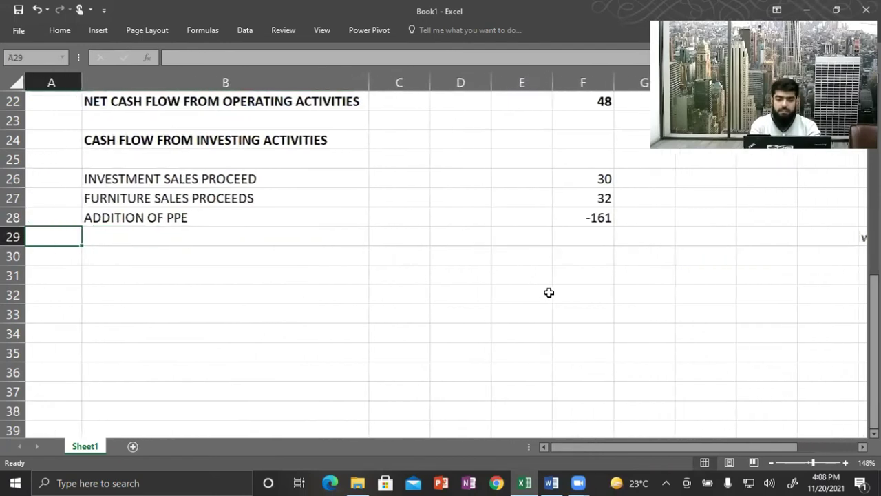
# Step: Review the non-current assets in the Word statement of financial position and enter the label INCREASE IN INTANGIBLE in B29 in Excel
pyautogui.press('Right')
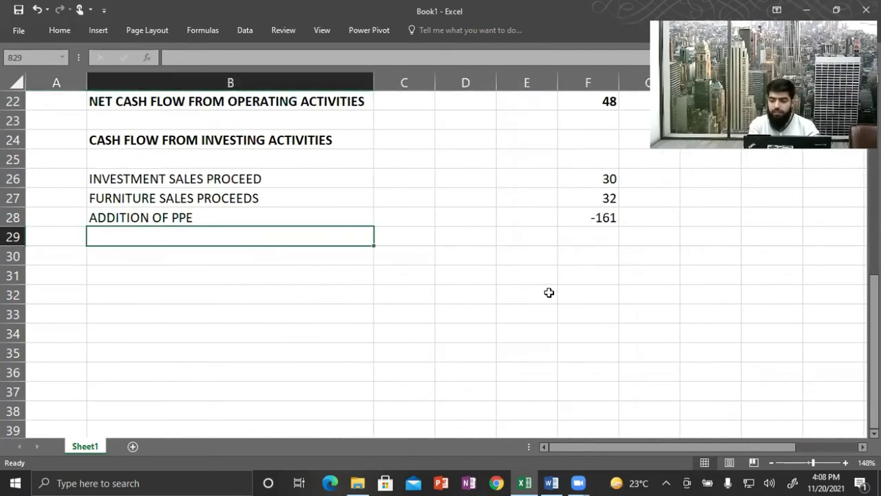
pyautogui.hotkey('alt', 'Tab')
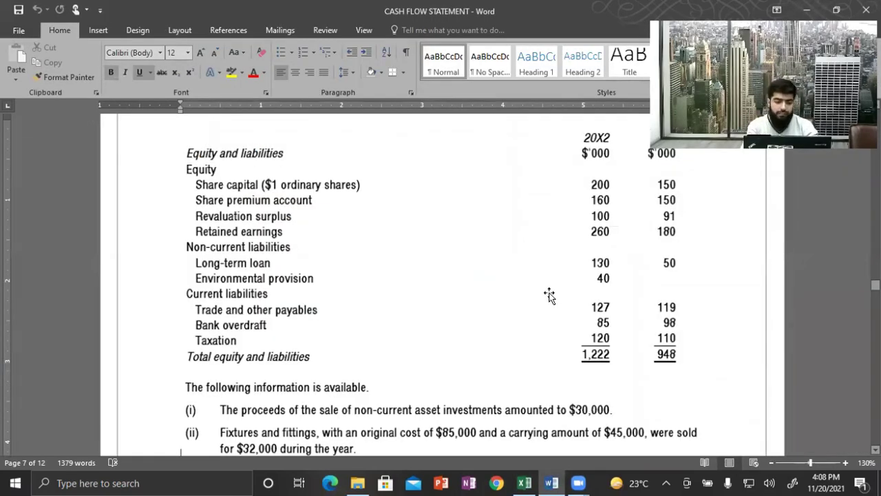
pyautogui.scroll(10, 549, 294)
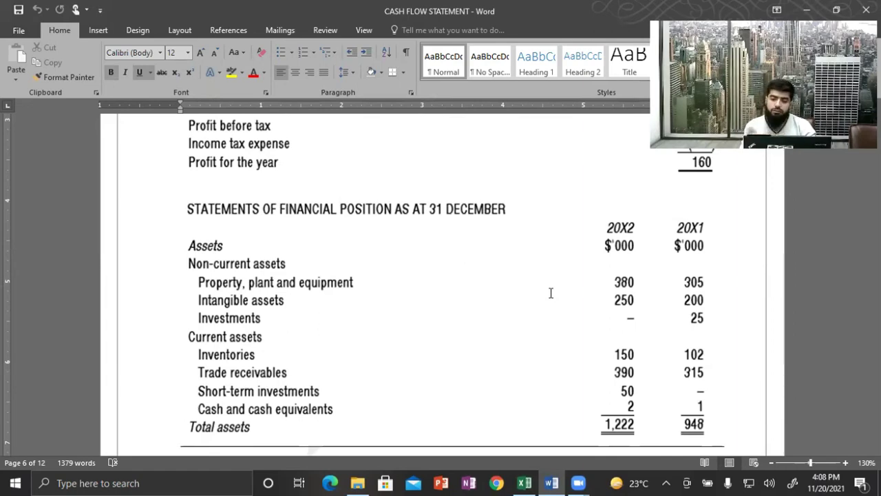
pyautogui.hotkey('alt', 'Tab')
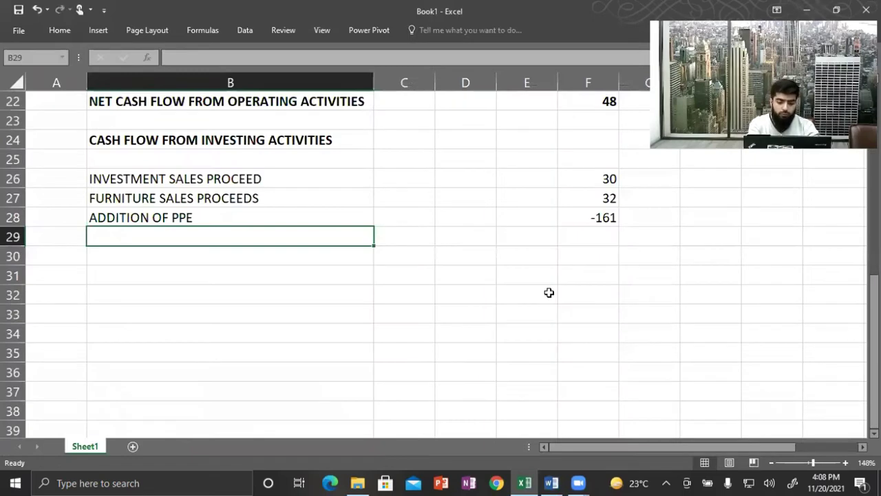
pyautogui.write('INCRES')
pyautogui.press('BackSpace')
pyautogui.write('ASE IN INTANGIBLE')
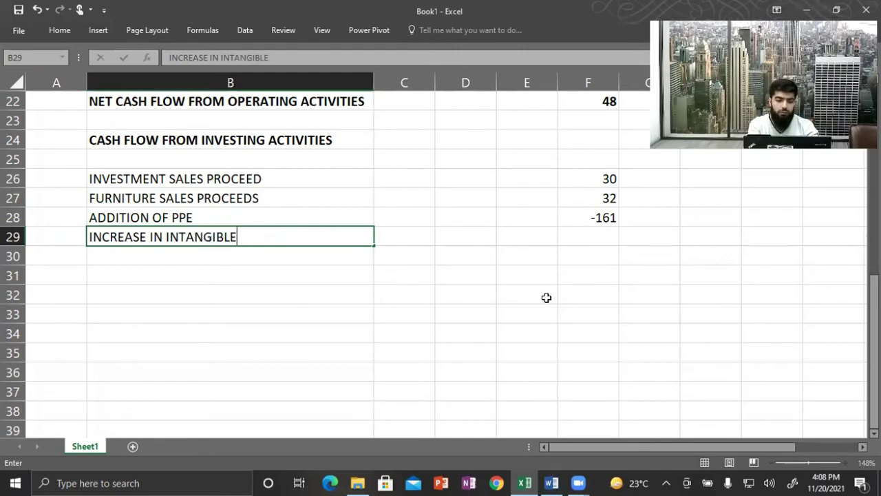
# Step: Enter =200-250 in F29 for the increase in intangible, using the intangible assets balances from the Word statement of financial position
pyautogui.press('Tab')
pyautogui.press('Tab')
pyautogui.press('Tab')
pyautogui.press('Tab')
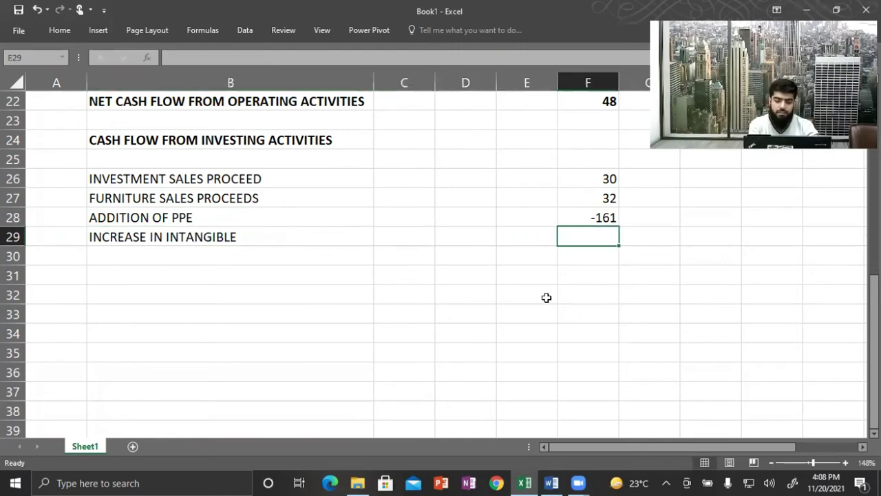
pyautogui.write('=25')
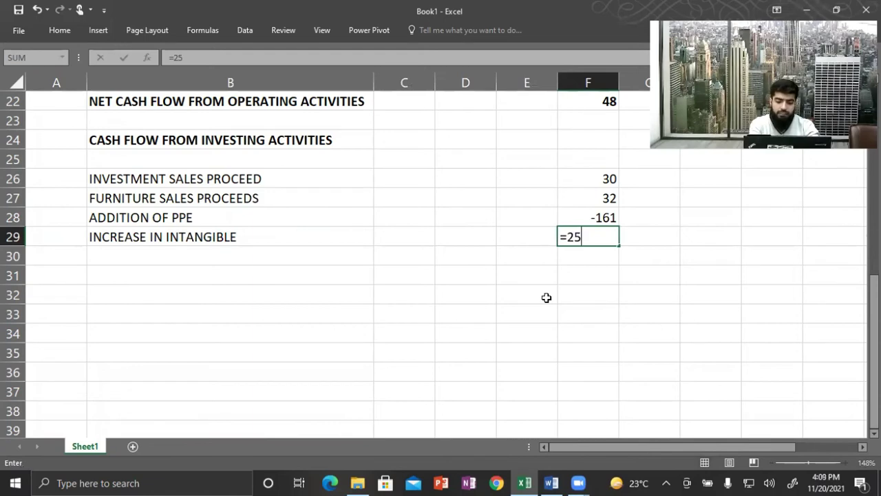
pyautogui.press('BackSpace')
pyautogui.press('BackSpace')
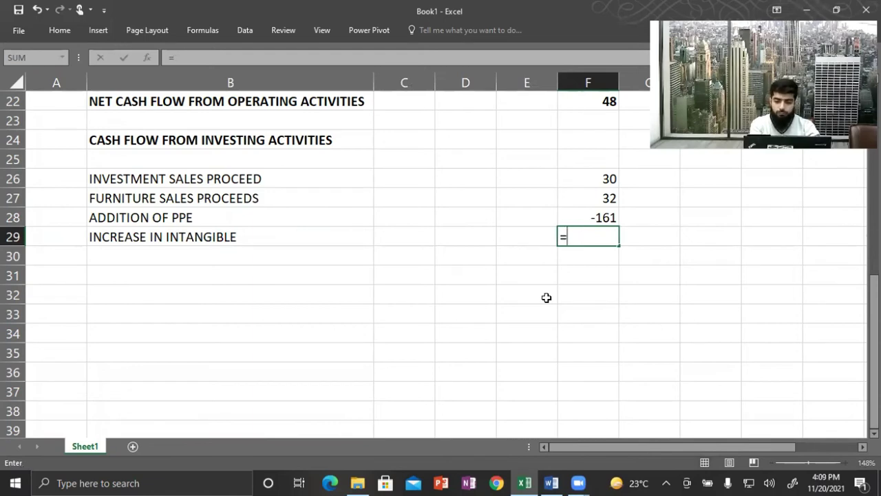
pyautogui.hotkey('alt', 'Tab')
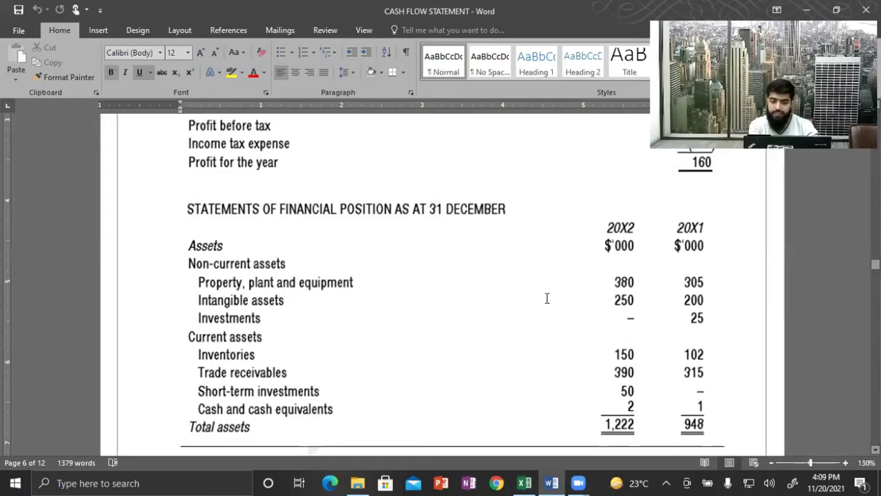
pyautogui.hotkey('alt', 'Tab')
pyautogui.write('200-2')
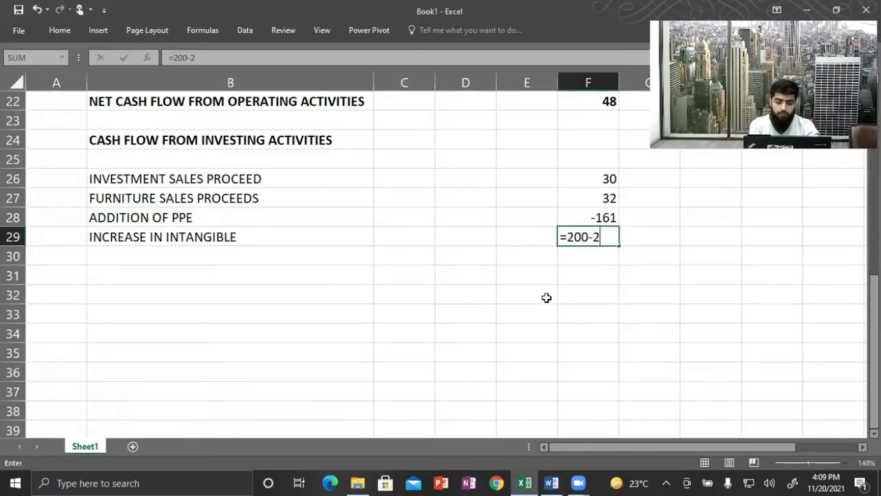
pyautogui.write('50')
pyautogui.press('Return')
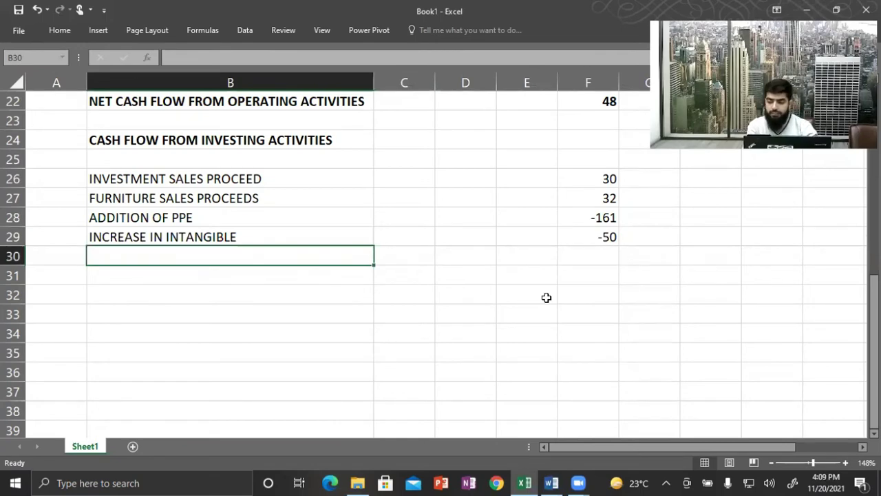
# Step: Compare the non-current assets in the Word statement of financial position with the investing activities lines entered in Excel
pyautogui.hotkey('alt', 'Tab')
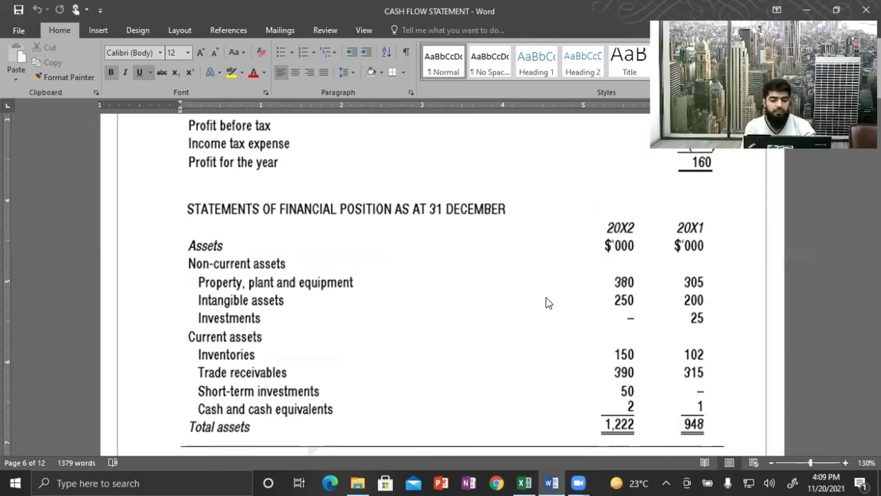
pyautogui.hotkey('alt', 'Tab')
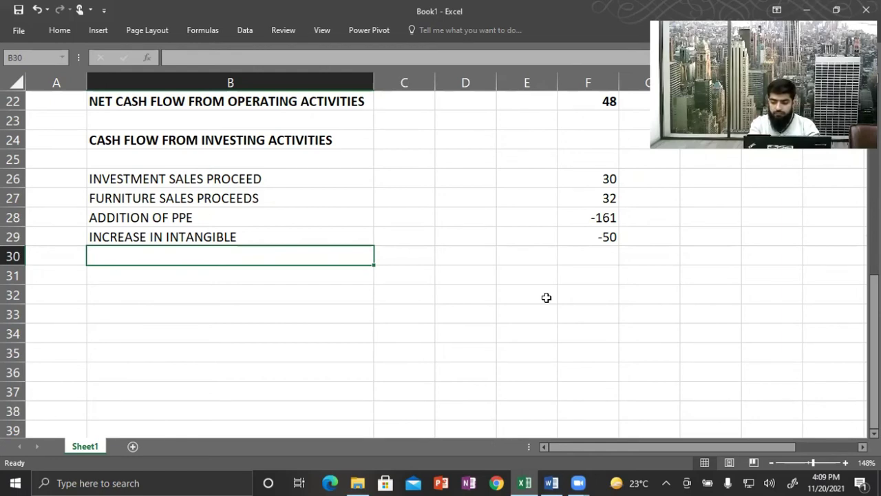
pyautogui.hotkey('alt', 'Tab')
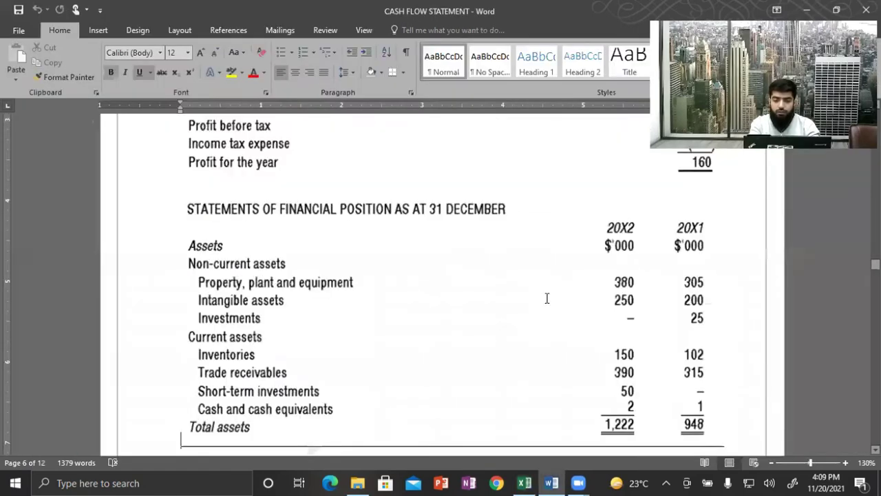
pyautogui.hotkey('alt', 'Tab')
pyautogui.press('Up')
pyautogui.press('Up')
pyautogui.press('Up')
pyautogui.press('Up')
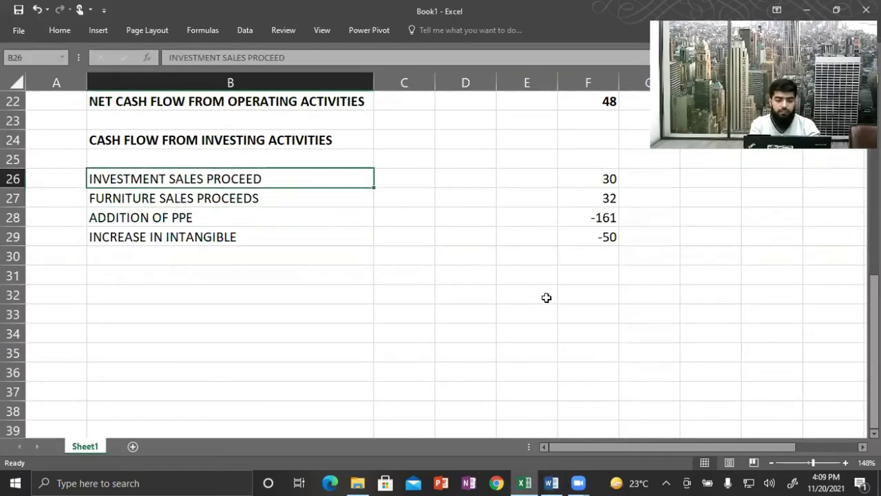
pyautogui.hotkey('shift', 'Right')
pyautogui.hotkey('shift', 'Right')
pyautogui.hotkey('shift', 'Right')
pyautogui.hotkey('shift', 'Right')
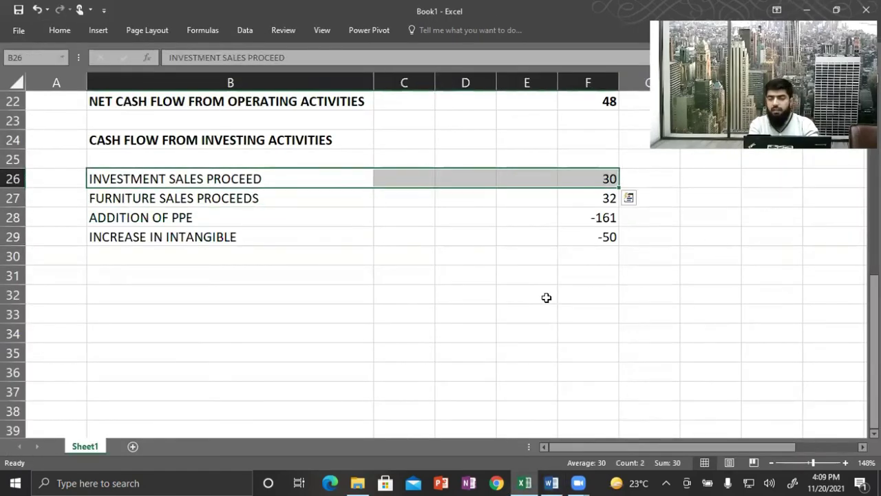
pyautogui.press('Down')
pyautogui.press('Down')
pyautogui.press('Down')
pyautogui.press('Down')
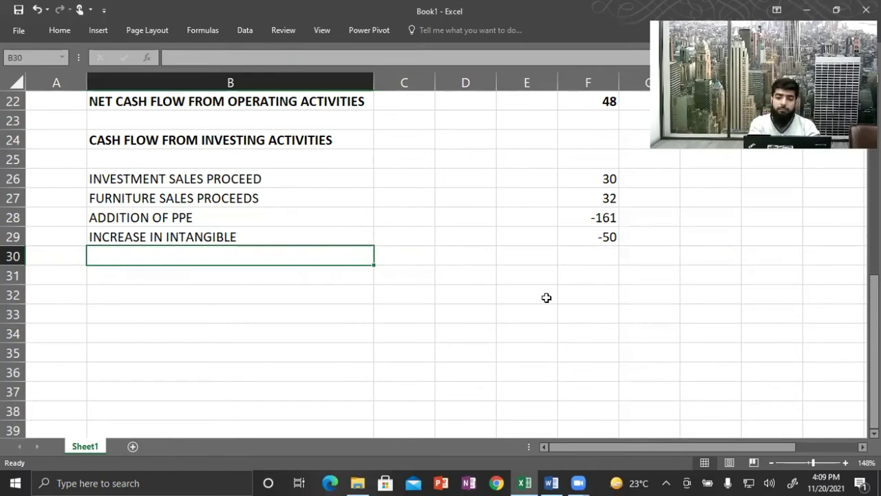
# Step: Check the operating activities section for interest, and add the line INTEREST RECEIVED in B30 with 25 in F30
pyautogui.press('pageup')
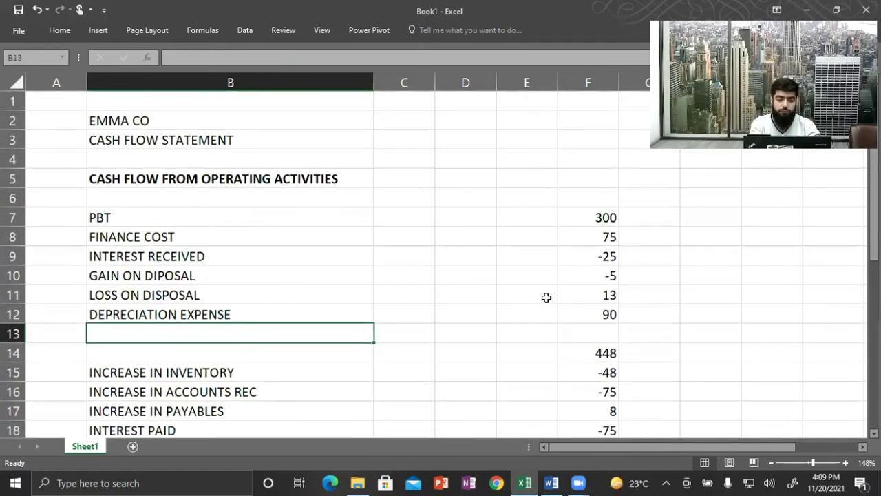
pyautogui.press('Up')
pyautogui.press('Up')
pyautogui.press('Up')
pyautogui.press('Up')
pyautogui.press('Up')
pyautogui.press('Down')
pyautogui.press('pagedown')
pyautogui.press('Down')
pyautogui.press('Down')
pyautogui.press('Down')
pyautogui.press('Down')
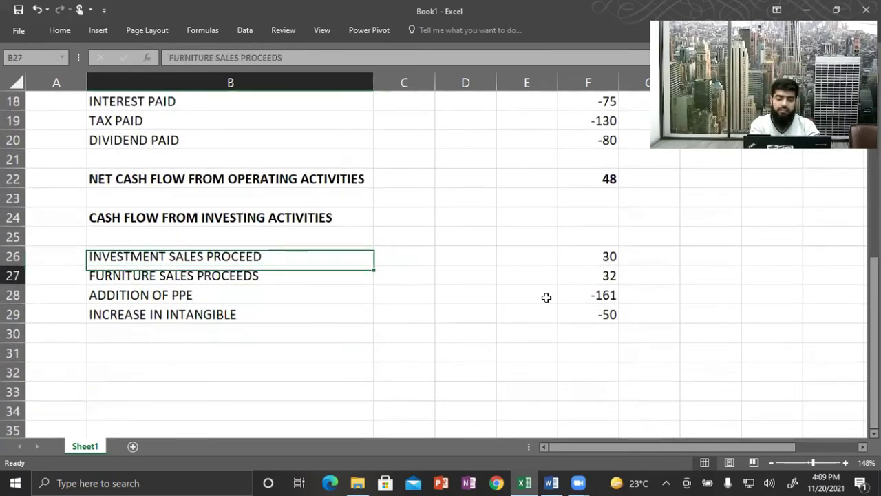
pyautogui.write('INT')
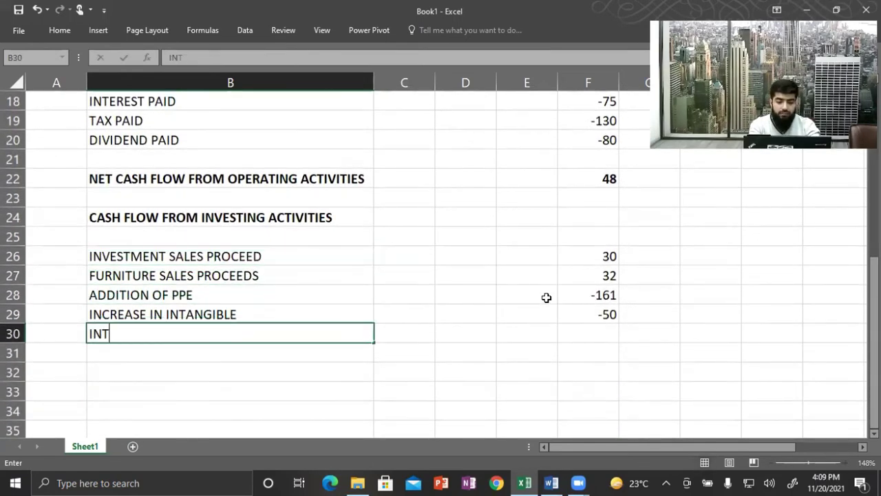
pyautogui.write('EREST RECE')
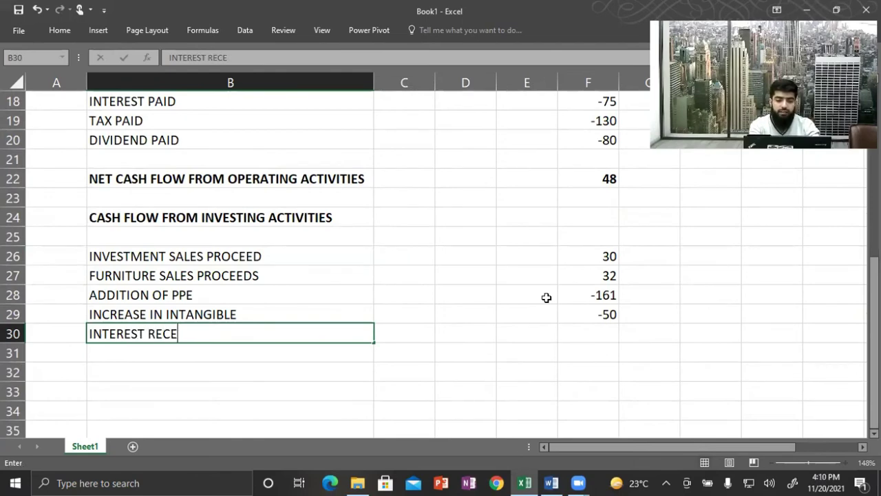
pyautogui.write('IVED')
pyautogui.press('Right')
pyautogui.press('Right')
pyautogui.press('Right')
pyautogui.write('25')
pyautogui.press('Return')
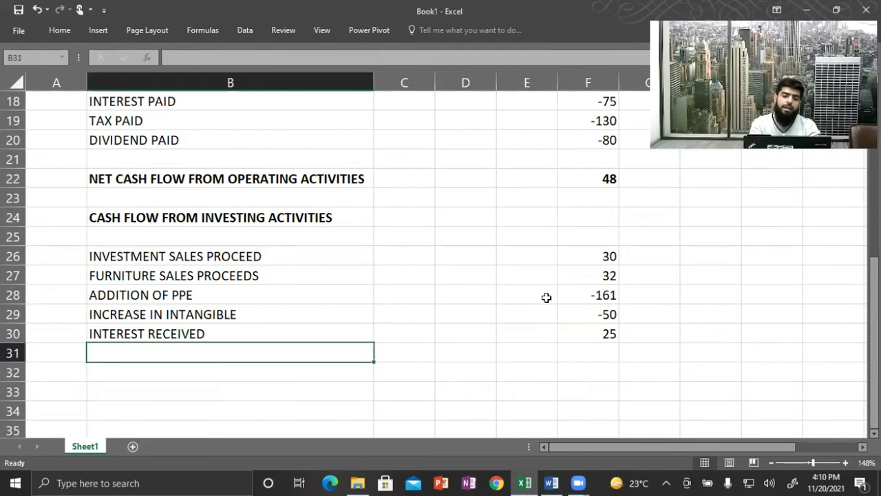
# Step: Total the investing activities amounts in F32 with a sum formula
pyautogui.press('Right')
pyautogui.press('Right')
pyautogui.press('Right')
pyautogui.press('Up')
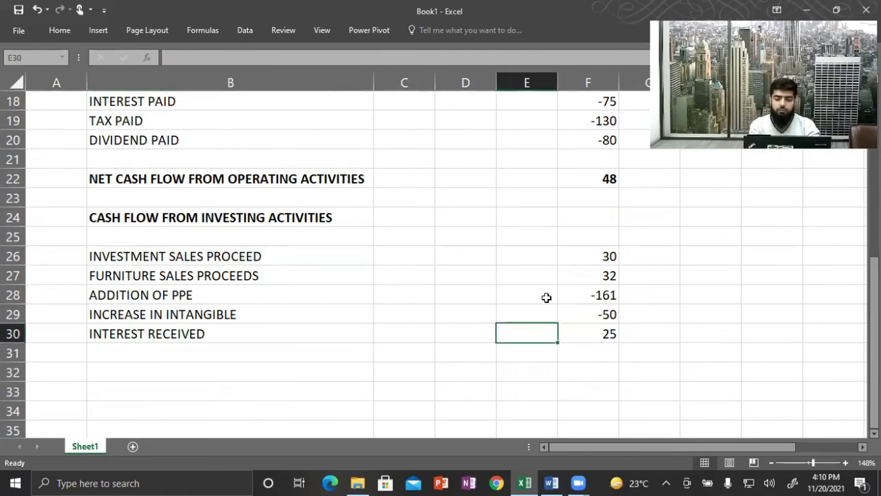
pyautogui.press('Down')
pyautogui.press('Right')
pyautogui.press('Down')
pyautogui.hotkey('alt', 'Tab')
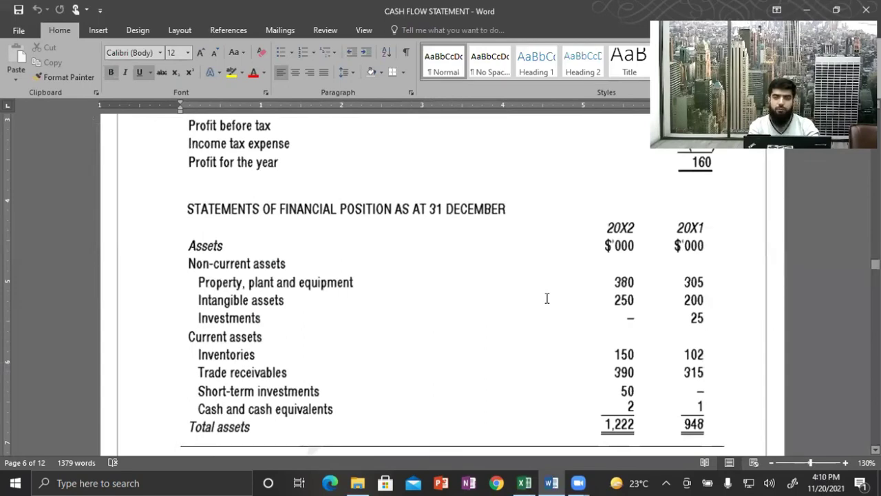
pyautogui.hotkey('alt', 'Tab')
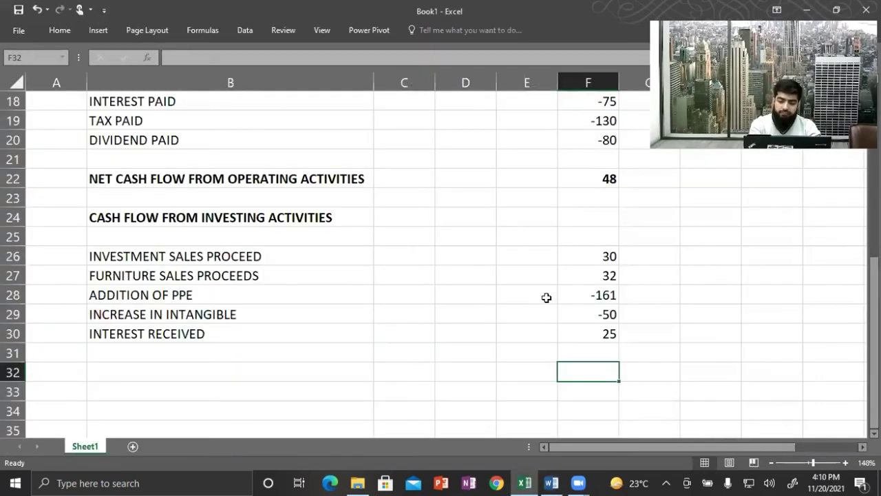
pyautogui.hotkey('alt', '=')
pyautogui.press('Return')
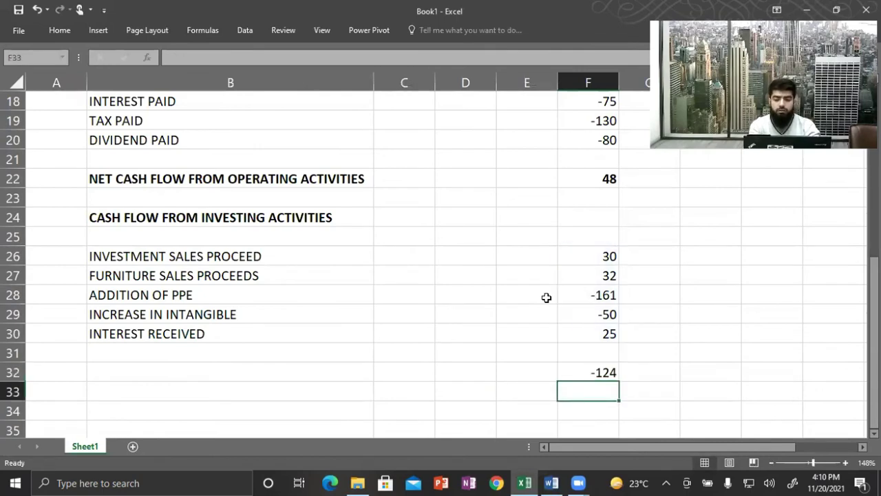
# Step: Label the investing total in B32 as CASH OUTFLOW FROM INVESTING ACTIVITIES
pyautogui.press('Left')
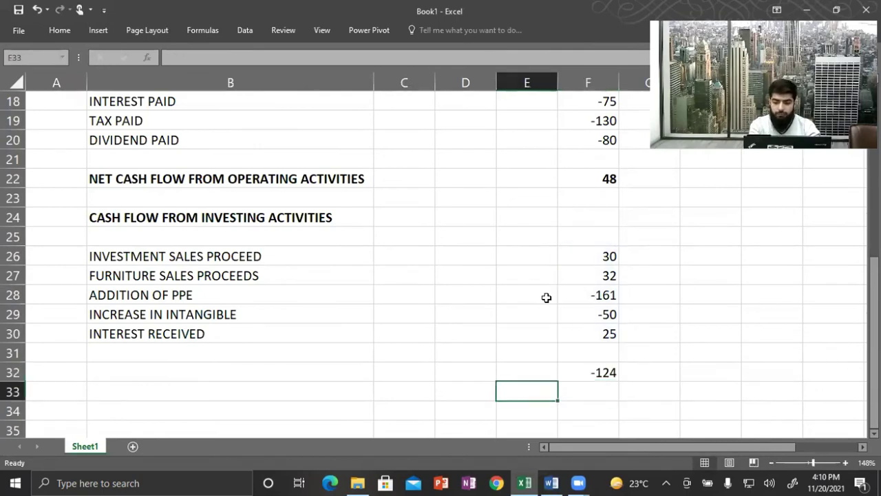
pyautogui.press('Up')
pyautogui.press('Left')
pyautogui.press('Left')
pyautogui.press('Left')
pyautogui.write('CASH OUTFLI')
pyautogui.press('BackSpace')
pyautogui.write('O')
pyautogui.press('BackSpace')
pyautogui.write('OW FROM INVESTRIN')
pyautogui.press('BackSpace')
pyautogui.press('BackSpace')
pyautogui.press('BackSpace')
pyautogui.write('EIN')
pyautogui.press('BackSpace')
pyautogui.press('BackSpace')
pyautogui.press('BackSpace')
pyautogui.write('ING ACA')
pyautogui.press('BackSpace')
pyautogui.write('TIVITIES')
pyautogui.press('Tab')
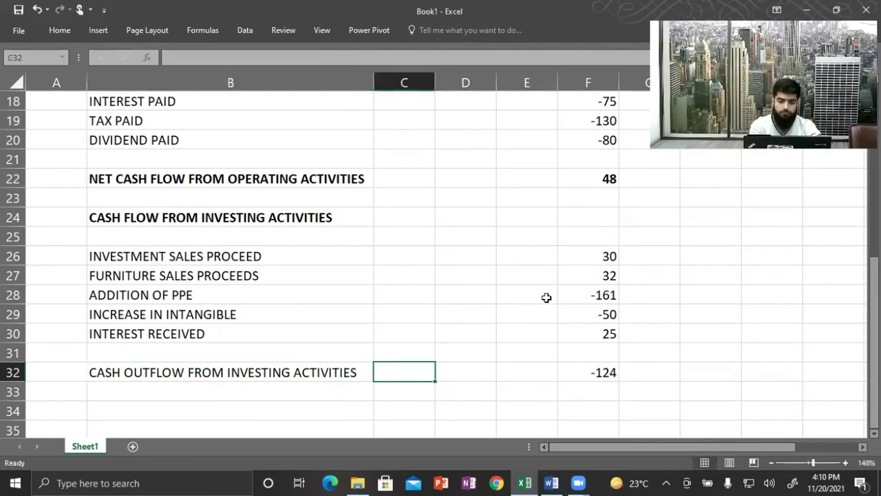
# Step: Make the investing activities total row bold from B32 to F32
pyautogui.press('Left')
pyautogui.hotkey('shift', 'Right')
pyautogui.hotkey('shift', 'Right')
pyautogui.hotkey('shift', 'Right')
pyautogui.hotkey('shift', 'Right')
pyautogui.hotkey('ctrl', 'b')
pyautogui.press('Right')
pyautogui.press('Right')
pyautogui.press('Down')
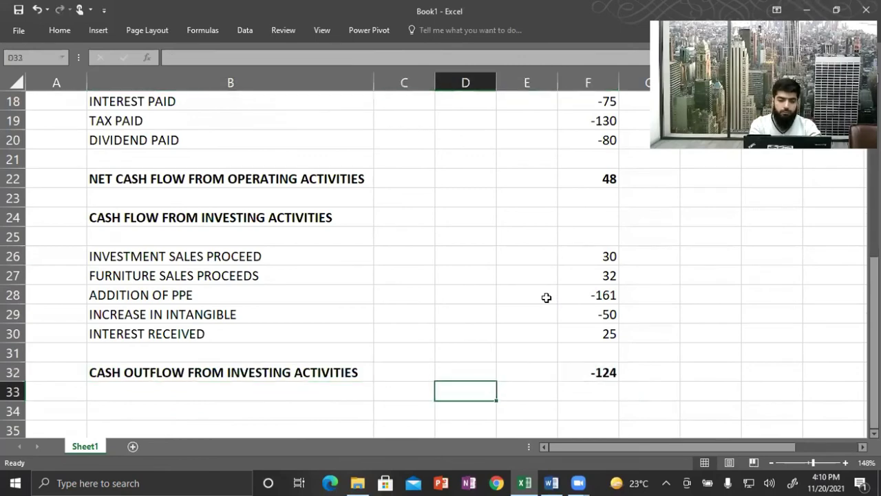
# Step: Add the bold section heading CASH FLOW FROM FINANCING ACTIVITIES in B34
pyautogui.press('Down')
pyautogui.press('Left')
pyautogui.press('Left')
pyautogui.press('Left')
pyautogui.press('Right')
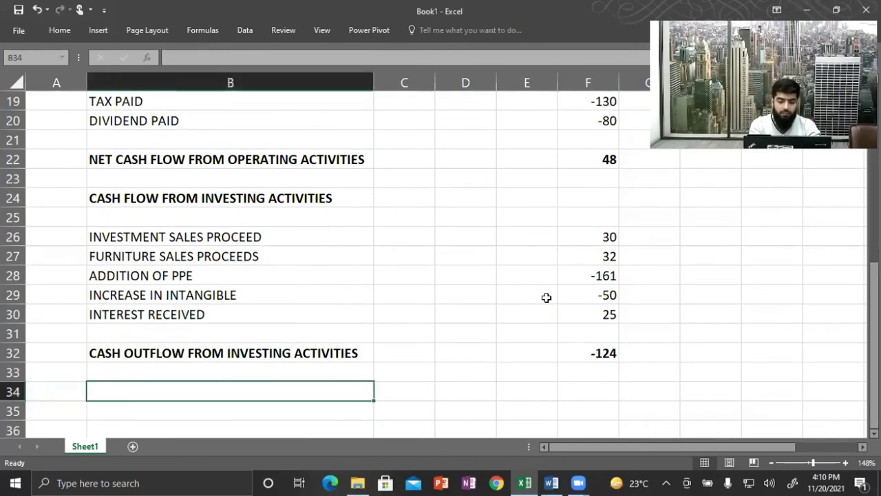
pyautogui.write('CASH F')
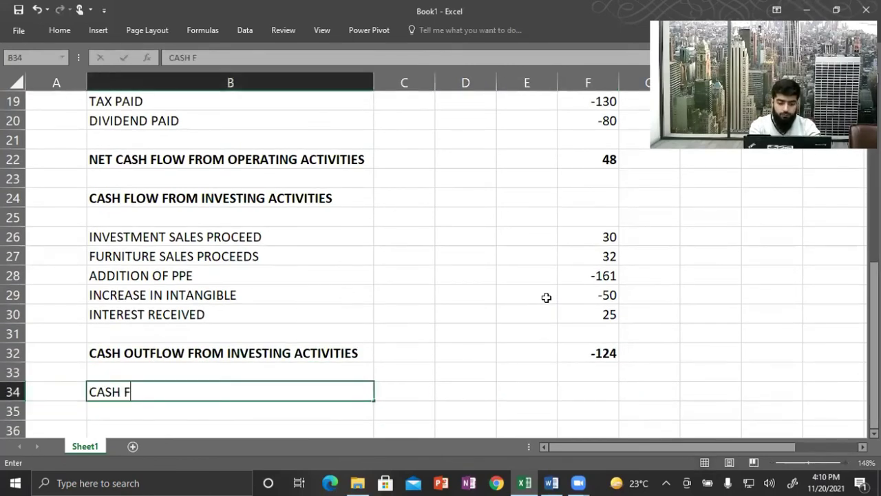
pyautogui.write('LOW FROM F')
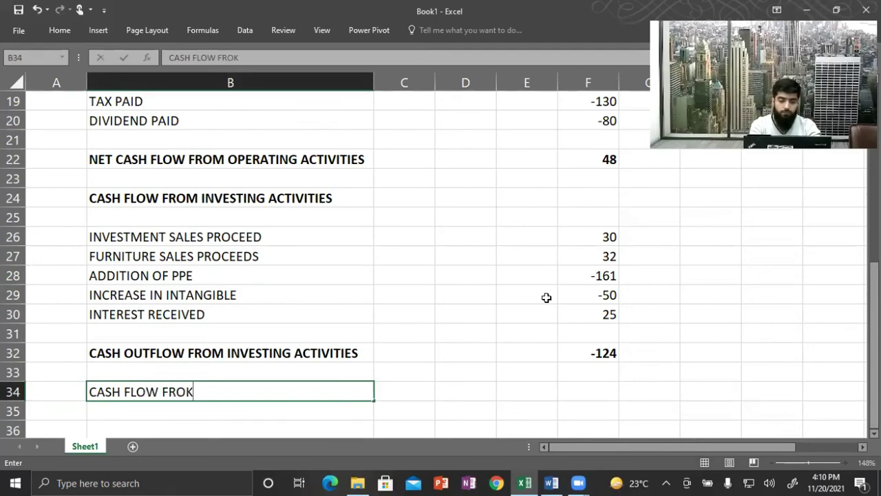
pyautogui.write('INANCING A')
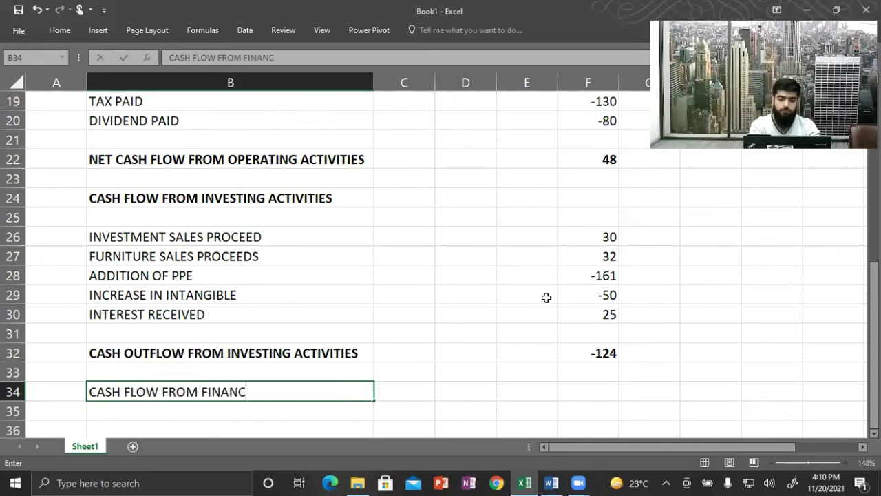
pyautogui.write('IVITIES')
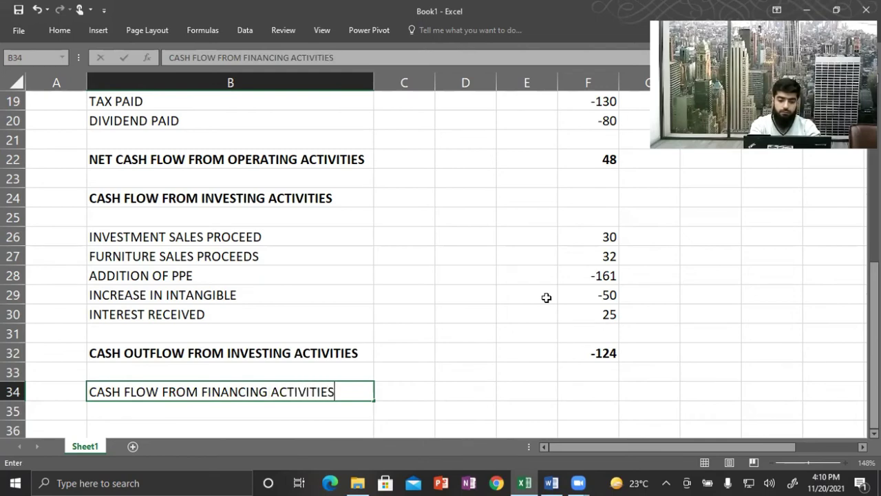
pyautogui.press('Tab')
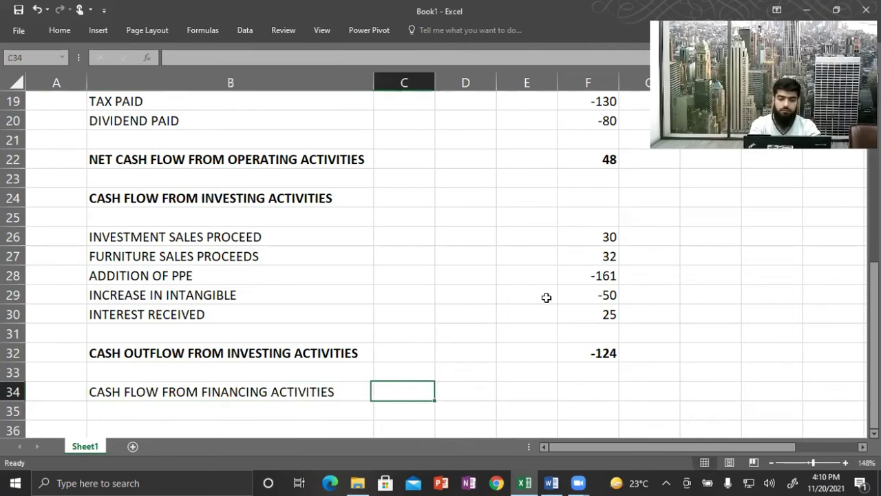
pyautogui.press('Left')
pyautogui.hotkey('ctrl', 'b')
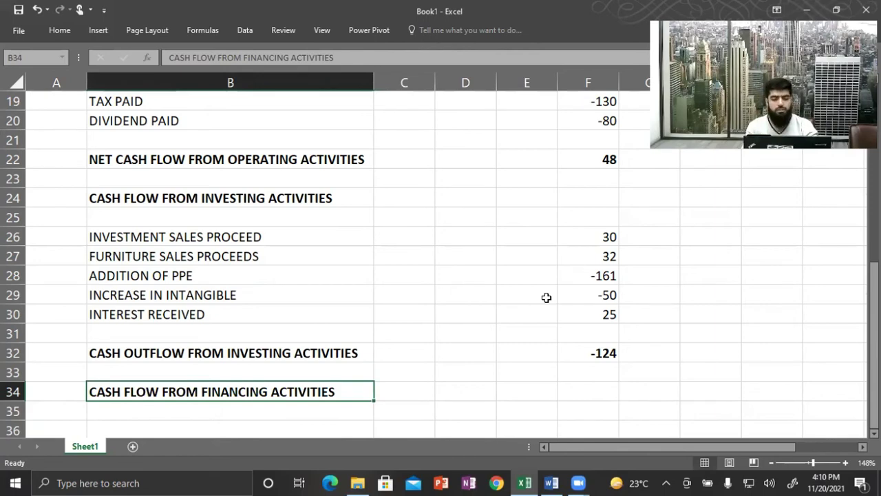
# Step: Check the equity balances in the Word exercise and start a new working in the Excel sheet labelled W5 in K35
pyautogui.press('Down')
pyautogui.press('Down')
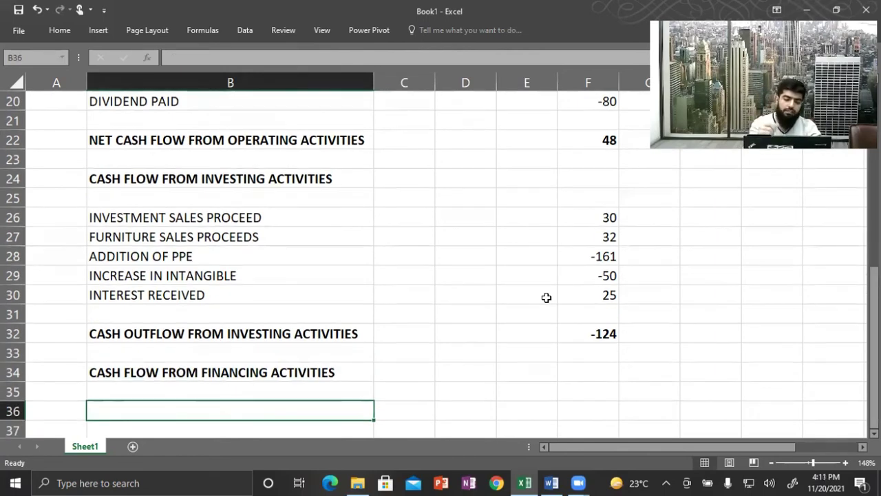
pyautogui.hotkey('alt', 'Tab')
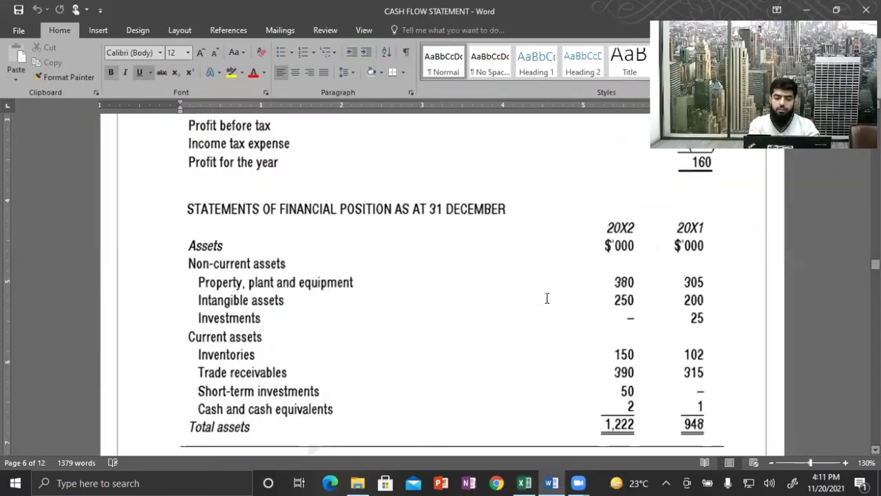
pyautogui.scroll(-10, 546, 298)
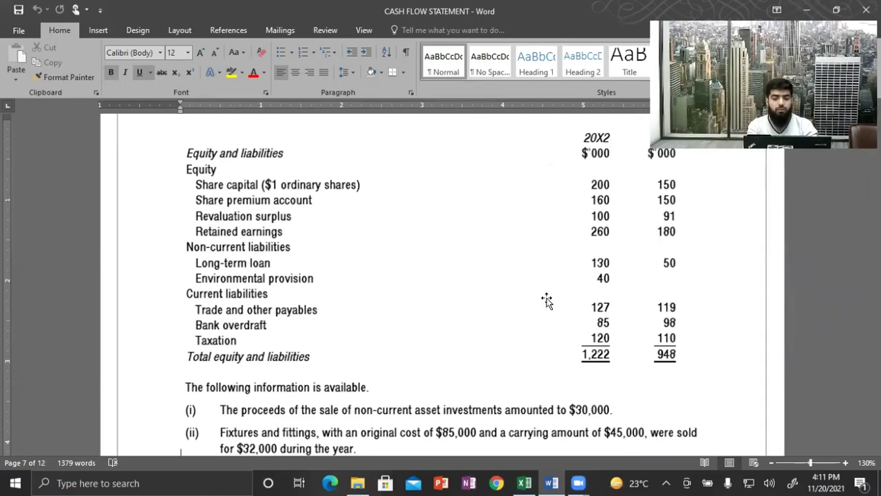
pyautogui.hotkey('alt', 'Tab')
pyautogui.press('Right')
pyautogui.press('Right')
pyautogui.press('Right')
pyautogui.press('Right')
pyautogui.press('Right')
pyautogui.press('Right')
pyautogui.press('Right')
pyautogui.press('Down')
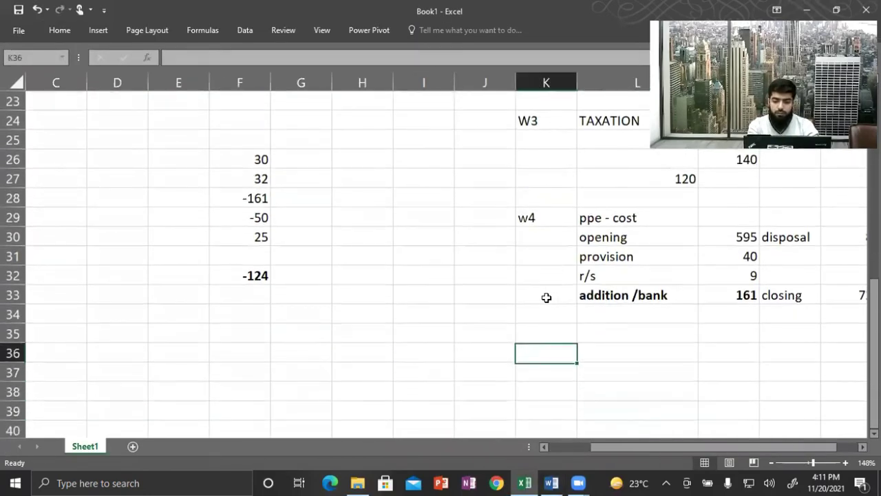
pyautogui.press('Up')
pyautogui.press('Up')
pyautogui.write('W5')
pyautogui.press('Return')
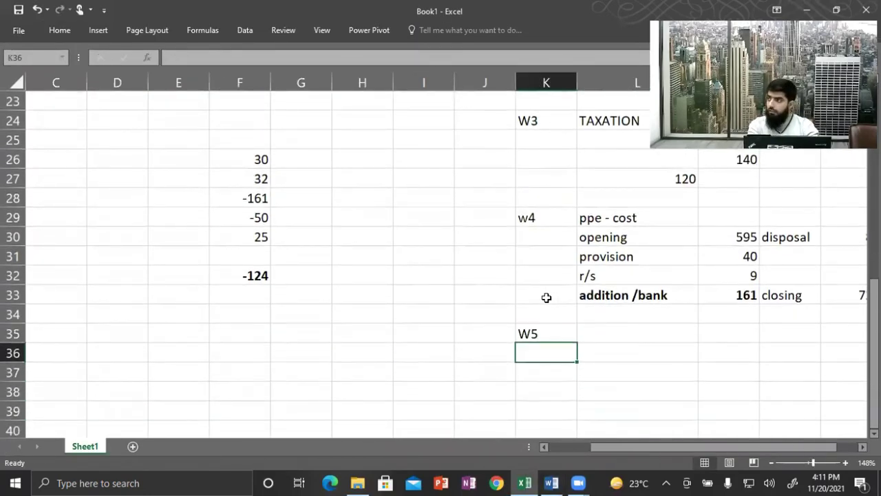
# Step: Label M36 as OPENING in the W5 working
pyautogui.press('Right')
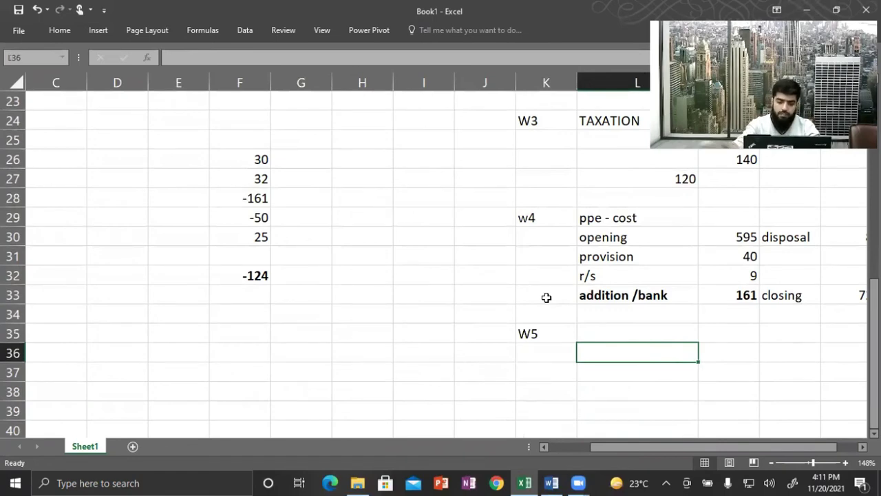
pyautogui.press('Right')
pyautogui.press('Left')
pyautogui.press('Left')
pyautogui.press('Right')
pyautogui.press('Right')
pyautogui.press('Right')
pyautogui.press('Left')
pyautogui.write('3')
pyautogui.press('BackSpace')
pyautogui.write('OP')
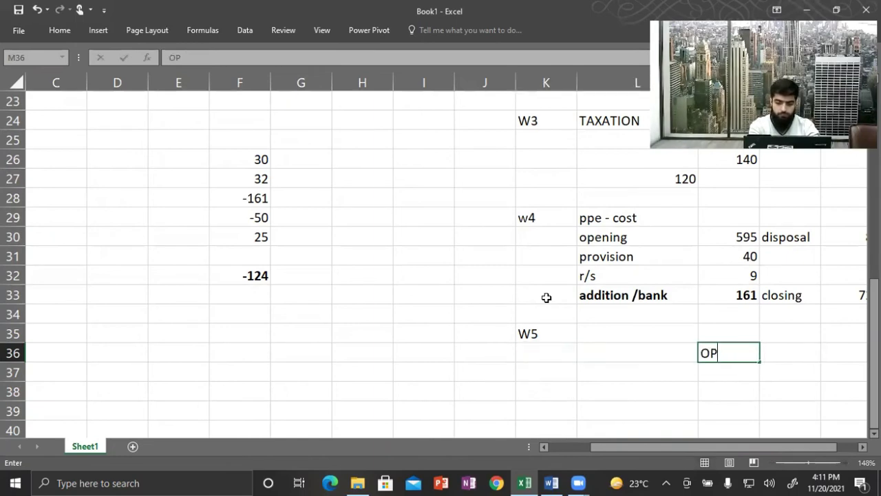
pyautogui.write('ENING')
pyautogui.press('Right')
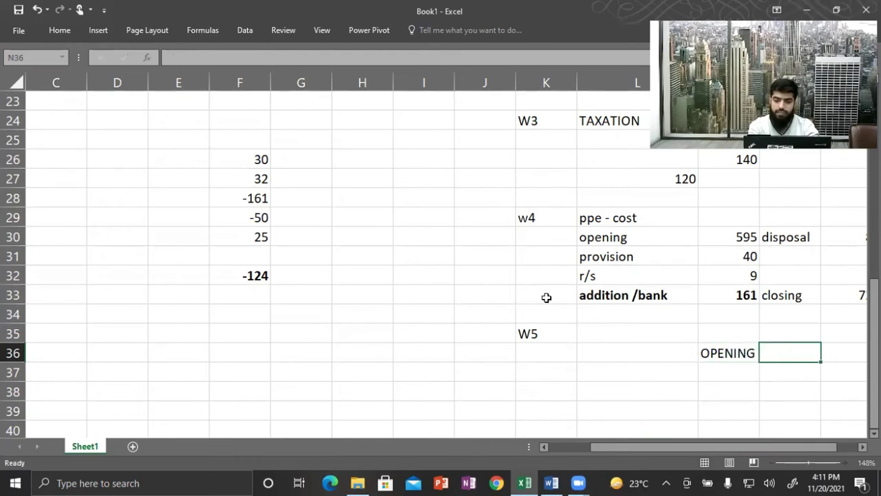
# Step: Enter the 20X1 share capital and share premium from the Word exercise in N36 as =150+150
pyautogui.write('=')
pyautogui.hotkey('alt', 'Tab')
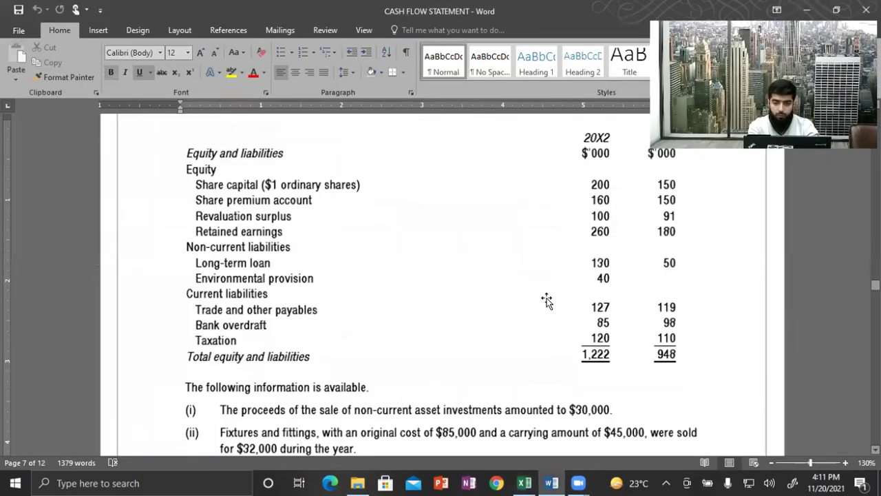
pyautogui.hotkey('alt', 'Tab')
pyautogui.write('150')
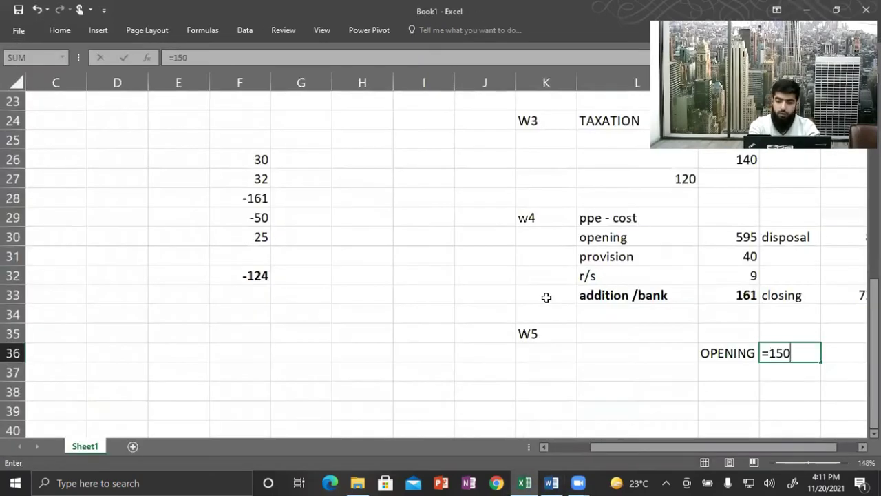
pyautogui.write('+150')
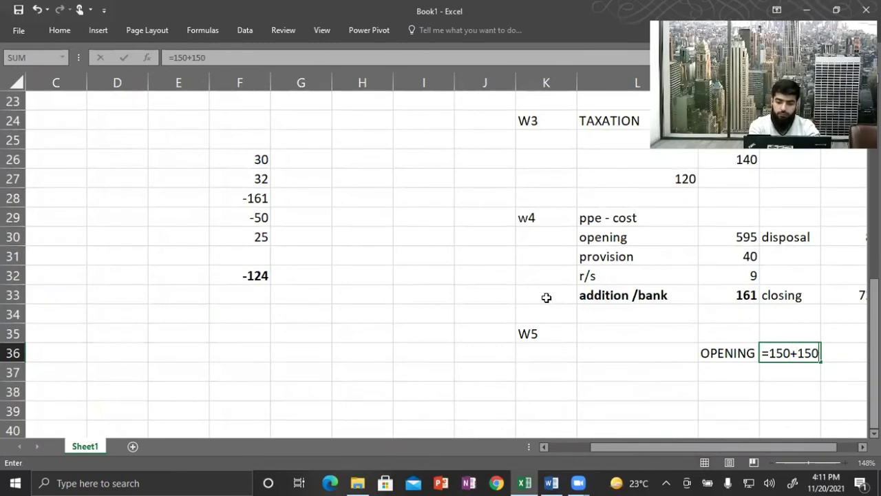
pyautogui.press('Return')
# Step: Label K39 as CLOSING in the W5 working
pyautogui.press('Left')
pyautogui.press('Left')
pyautogui.press('Down')
pyautogui.press('Down')
pyautogui.press('Right')
pyautogui.press('Left')
pyautogui.write('CLOSING')
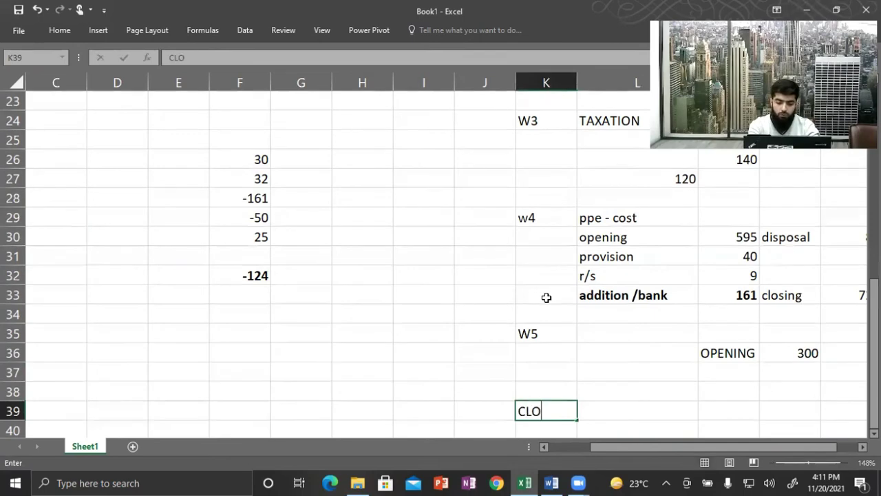
pyautogui.press('Right')
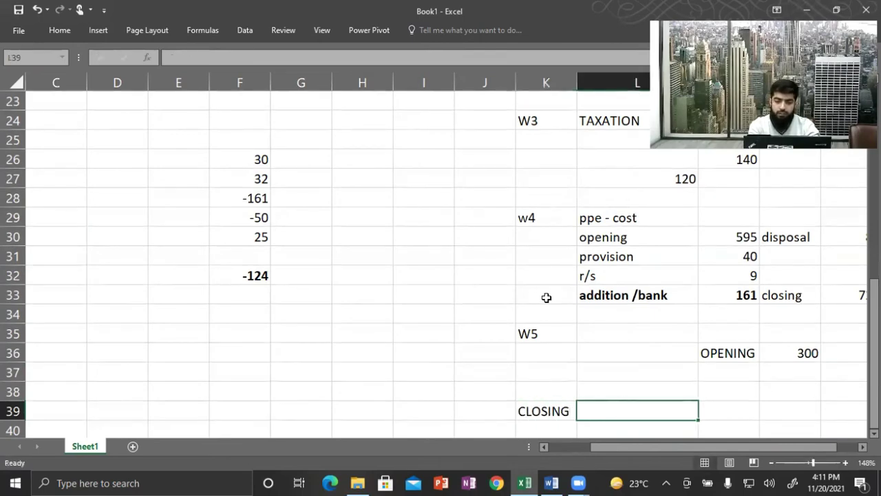
# Step: Enter the 20X2 share capital and share premium from the Word exercise in L39 as =200+160
pyautogui.hotkey('alt', 'Tab')
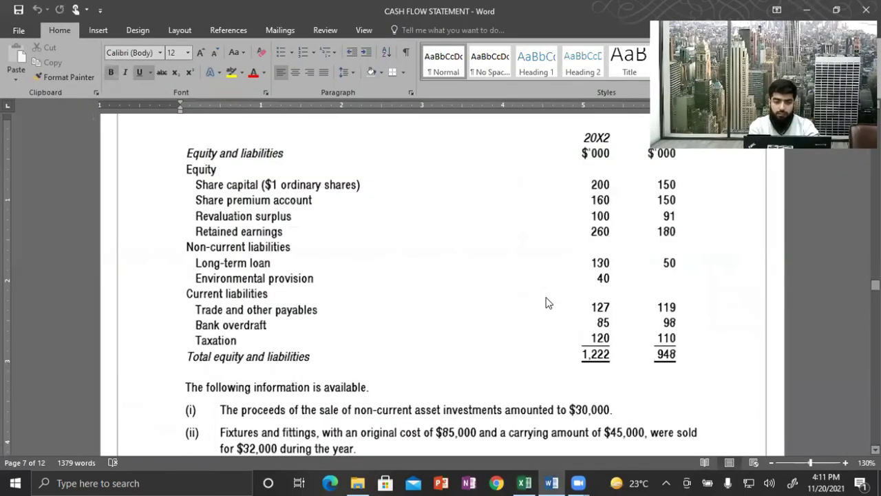
pyautogui.hotkey('alt', 'Tab')
pyautogui.write('=200+')
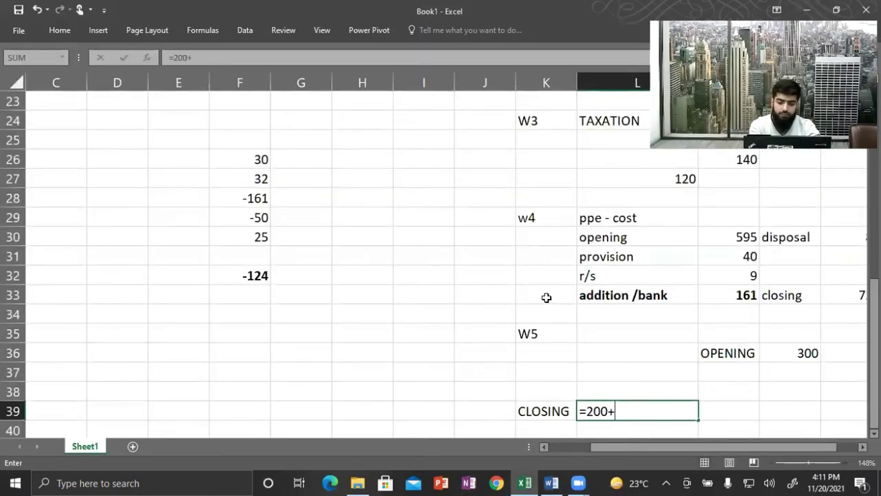
pyautogui.write('160')
pyautogui.press('Return')
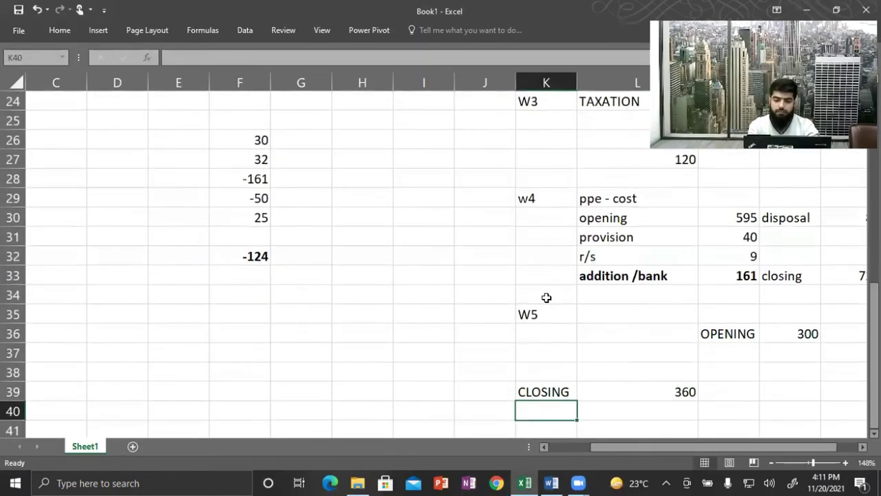
# Step: Review the equity balances and the additional note on the ordinary share issue in the Word exercise, then return to the Excel sheet
pyautogui.press('Up')
pyautogui.hotkey('alt', 'Tab')
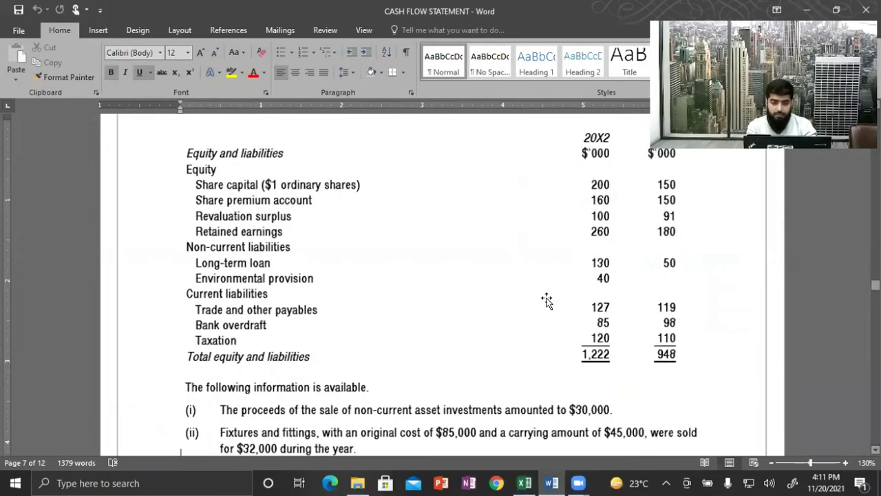
pyautogui.scroll(-7, 545, 300)
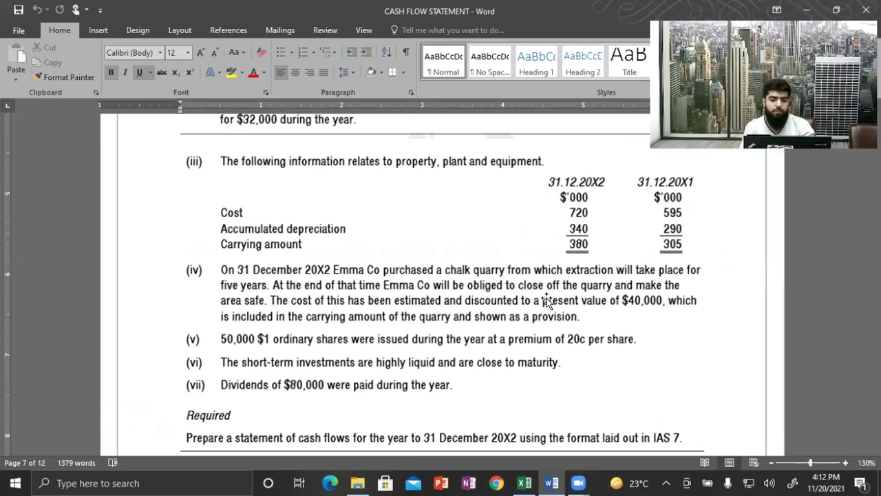
pyautogui.scroll(8, 546, 301)
pyautogui.scroll(-8, 546, 301)
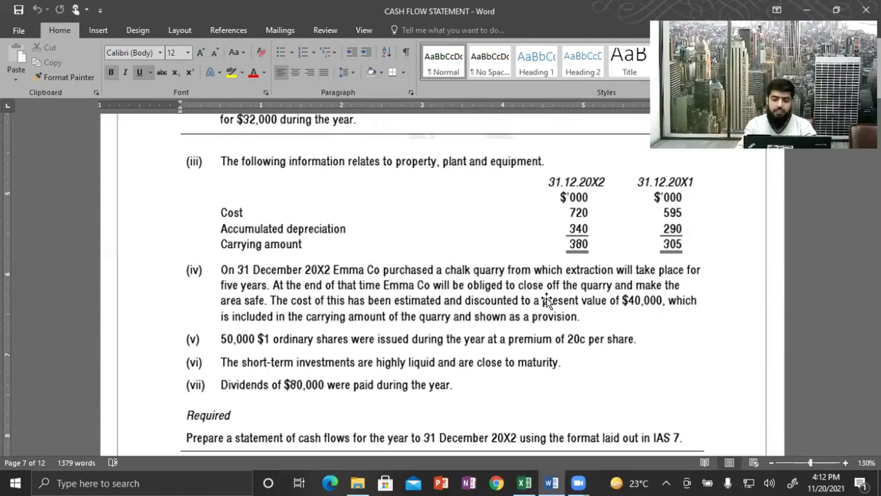
pyautogui.hotkey('alt', 'Tab')
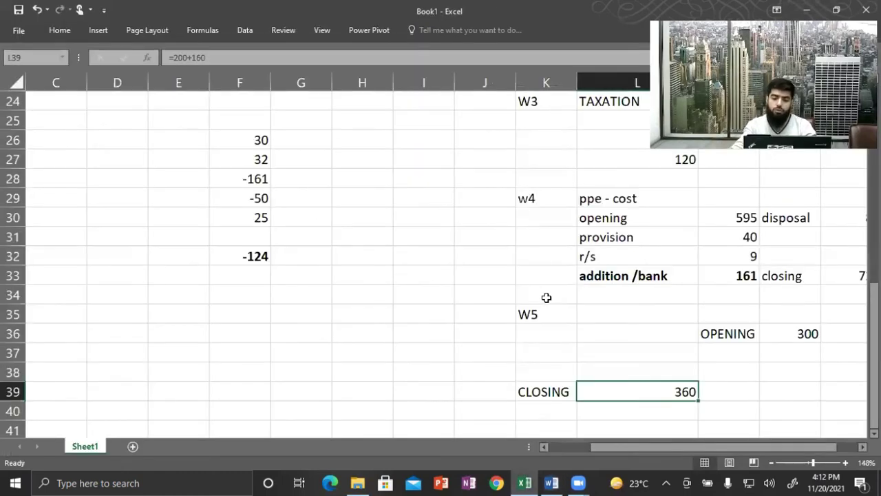
pyautogui.press('pagedown')
pyautogui.press('pageup')
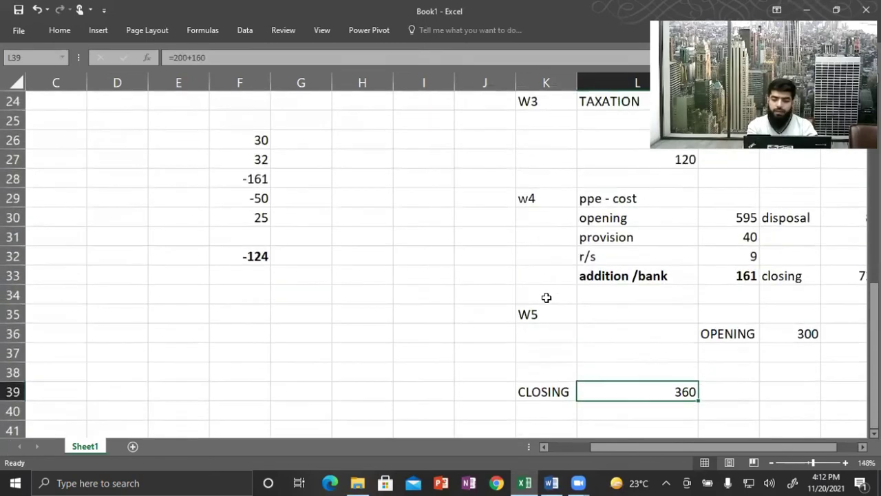
# Step: Calculate the balancing figure of the W5 working in N38 with =L39-N36
pyautogui.press('Right')
pyautogui.press('Right')
pyautogui.press('Up')
pyautogui.press('Up')
pyautogui.press('Down')
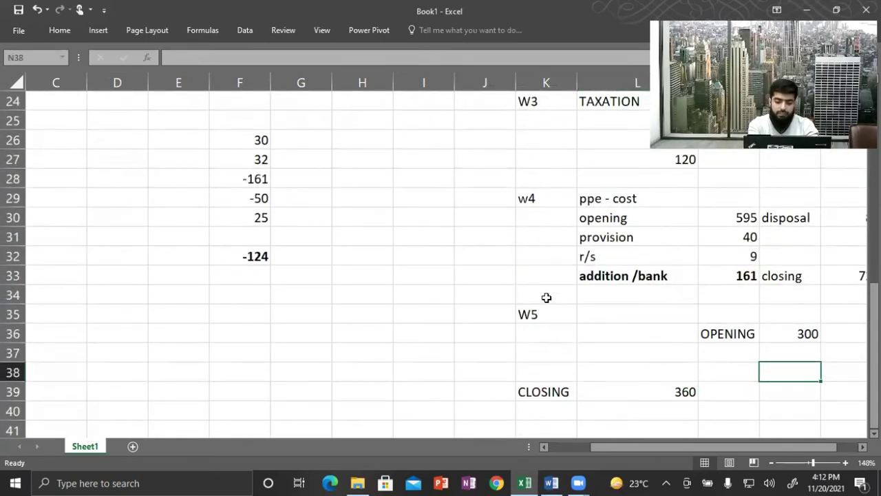
pyautogui.write('=')
pyautogui.press('Left')
pyautogui.press('Left')
pyautogui.press('Down')
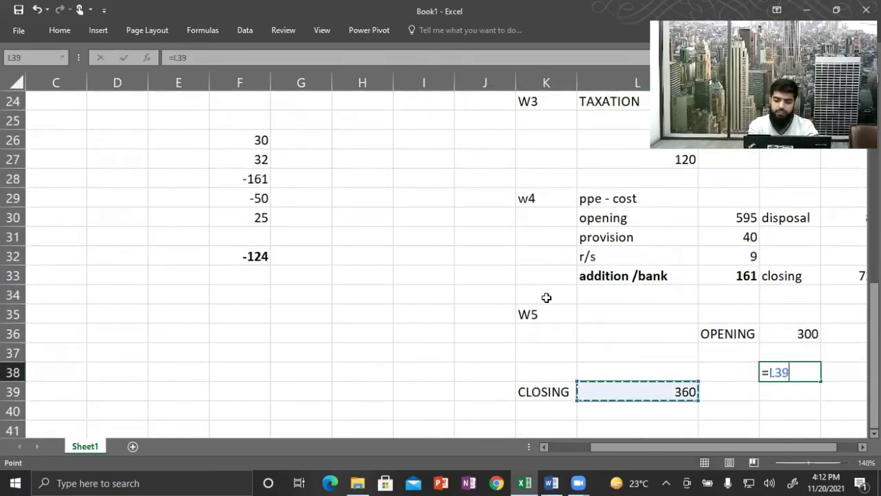
pyautogui.write('-')
pyautogui.press('Up')
pyautogui.press('Up')
pyautogui.press('Return')
# Step: Label M38 as BANK and make M38:N38 bold
pyautogui.press('Up')
pyautogui.press('Left')
pyautogui.write('BANK')
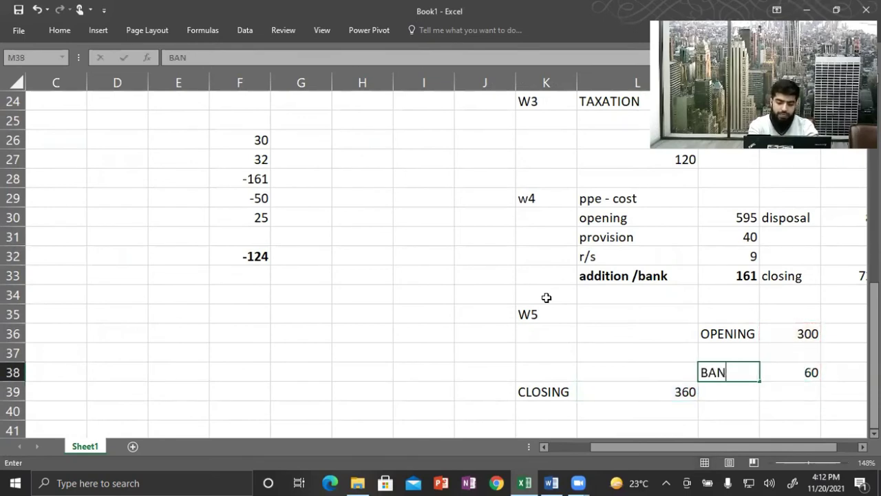
pyautogui.press('Right')
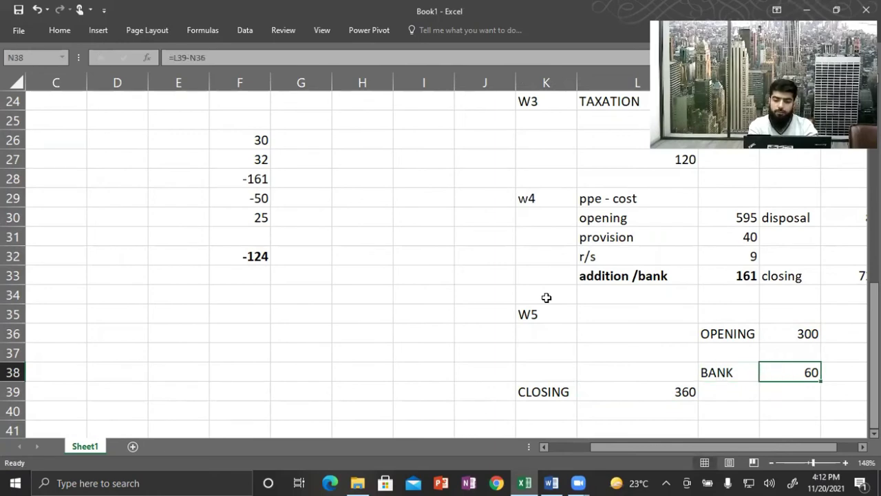
pyautogui.press('Left')
pyautogui.hotkey('shift', 'Right')
pyautogui.hotkey('ctrl', 'b')
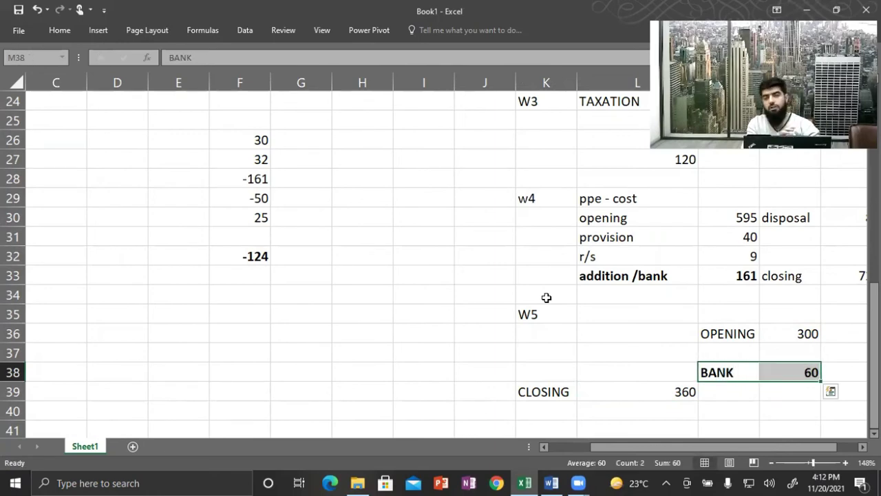
# Step: Add the line item ISSUANCE OF SHARES in B36 under the financing activities heading
pyautogui.press('Left')
pyautogui.press('Left')
pyautogui.press('Left')
pyautogui.press('Left')
pyautogui.press('Left')
pyautogui.press('Left')
pyautogui.press('Left')
pyautogui.press('Left')
pyautogui.press('Left')
pyautogui.press('Left')
pyautogui.press('Left')
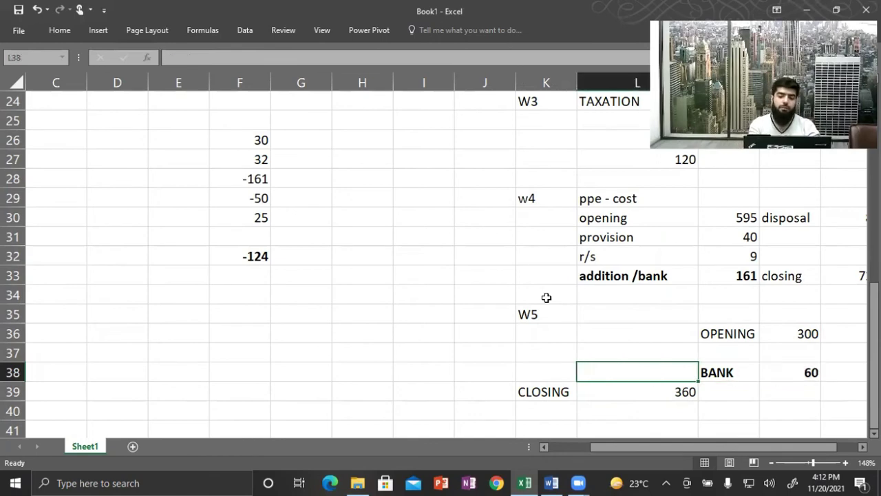
pyautogui.press('Up')
pyautogui.press('Up')
pyautogui.write('ISSUANCE OF')
pyautogui.press('BackSpace')
pyautogui.write('OF SHARES')
# Step: Enter 60 in F36 as the amount for the issuance of shares
pyautogui.press('Right')
pyautogui.press('Right')
pyautogui.press('Right')
pyautogui.press('Right')
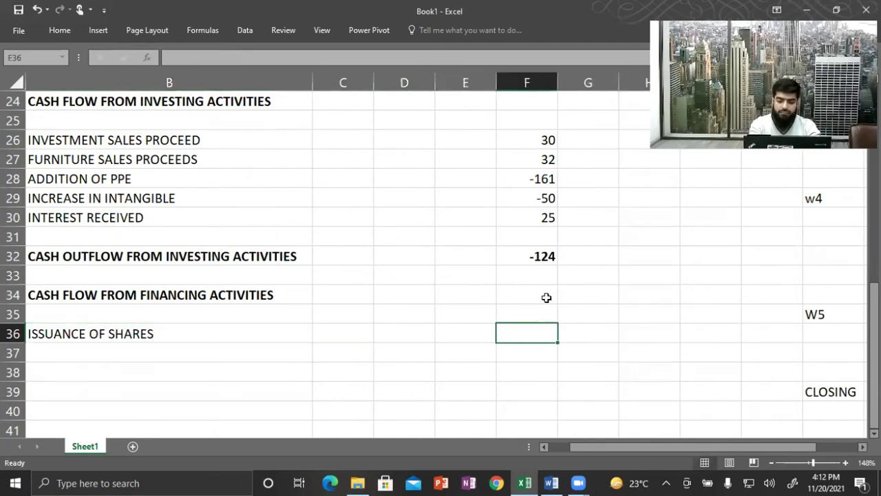
pyautogui.write('60')
pyautogui.press('Return')
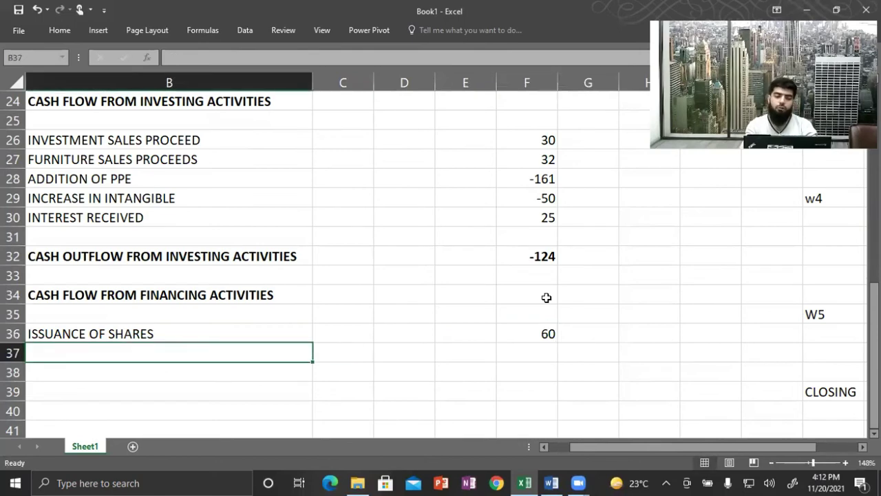
pyautogui.hscroll(-1, 546, 297)
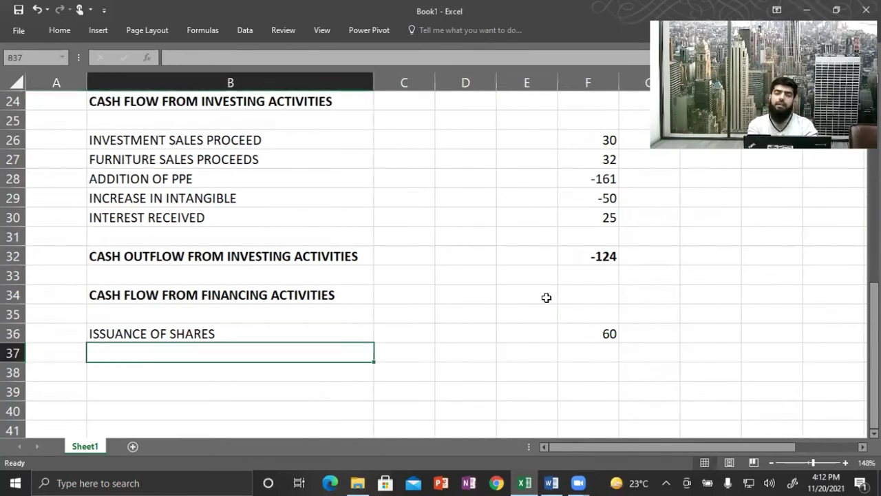
# Step: Check the long-term loan balances in the Word exercise and add the line item LONG TERM LOAN in B37 of the Excel sheet
pyautogui.hotkey('alt', 'Tab')
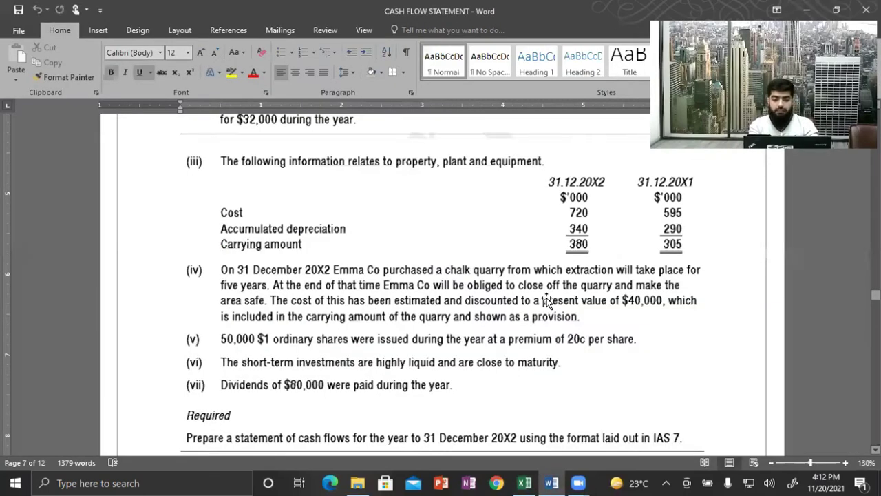
pyautogui.scroll(5, 547, 300)
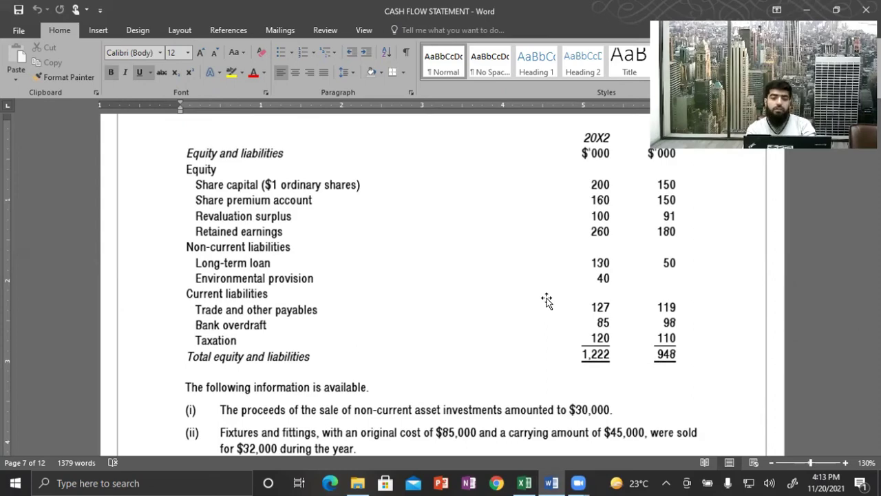
pyautogui.hotkey('alt', 'Tab')
pyautogui.write('LO')
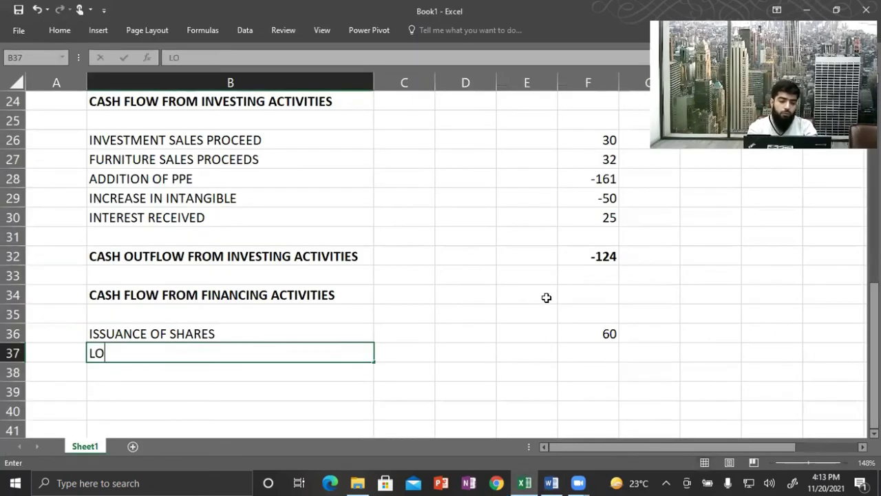
pyautogui.write('NG TERM LOAN')
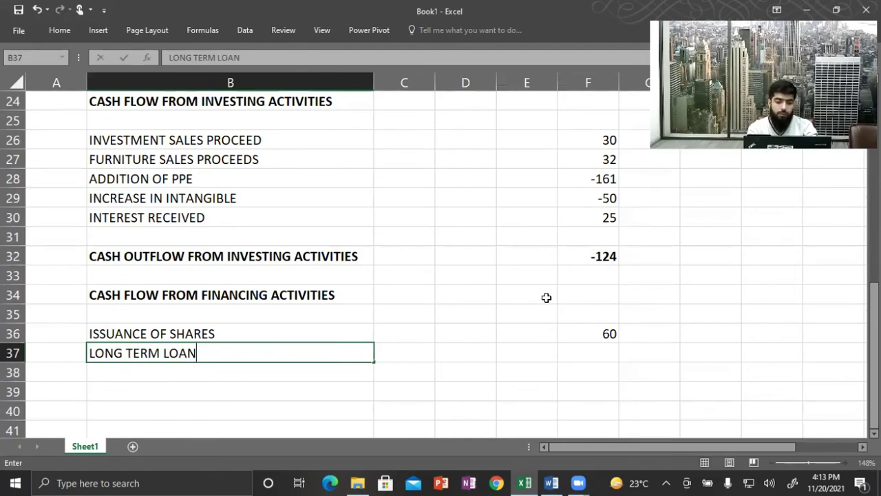
pyautogui.press('Tab')
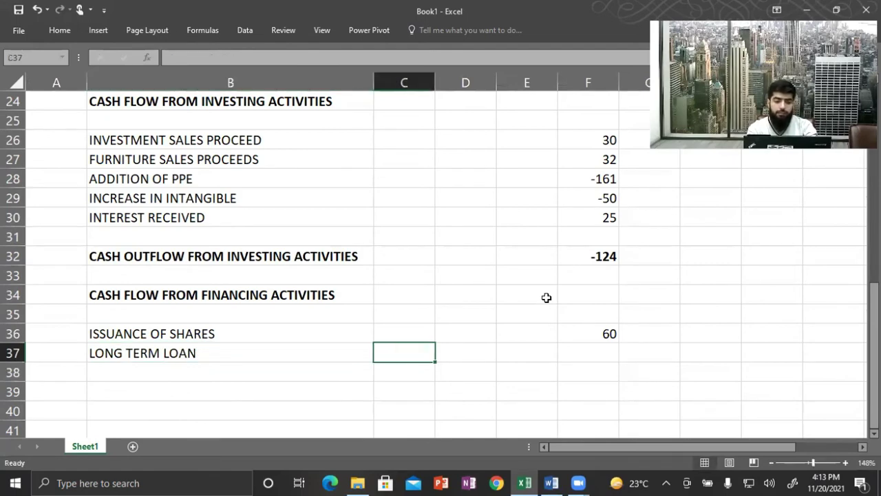
# Step: Enter =130-50 in F37 as the long-term loan amount, using the two year-end loan balances from the Word exercise
pyautogui.hotkey('alt', 'Tab')
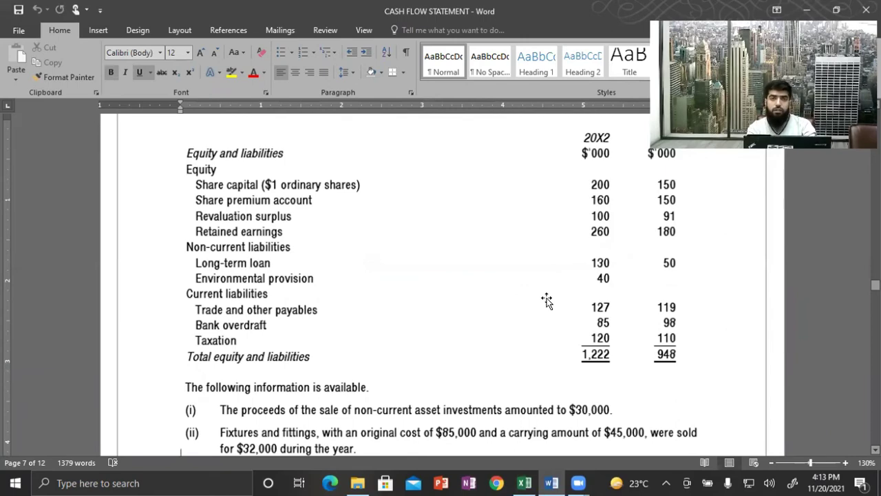
pyautogui.hotkey('alt', 'Tab')
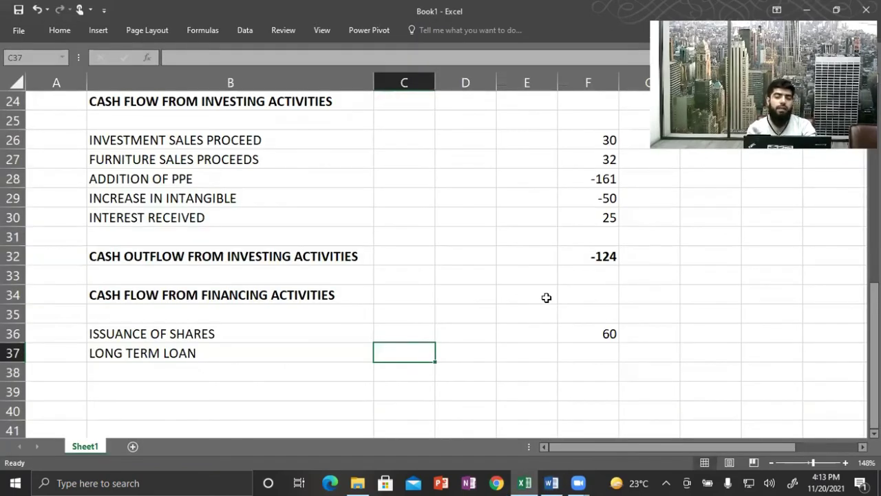
pyautogui.press('Down')
pyautogui.press('pageup')
pyautogui.scroll(1, 546, 298)
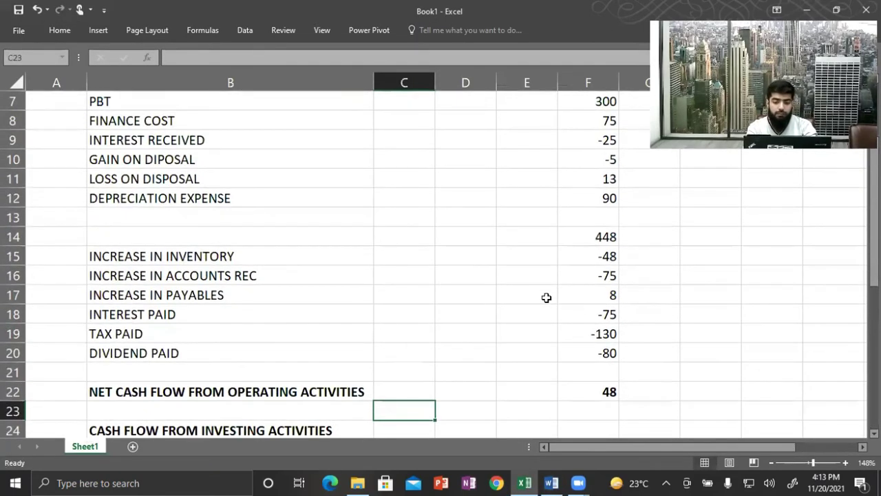
pyautogui.press('pagedown')
pyautogui.press('Up')
pyautogui.press('Up')
pyautogui.press('Up')
pyautogui.press('Up')
pyautogui.press('Right')
pyautogui.press('Right')
pyautogui.press('Right')
pyautogui.press('Down')
pyautogui.write('=130')
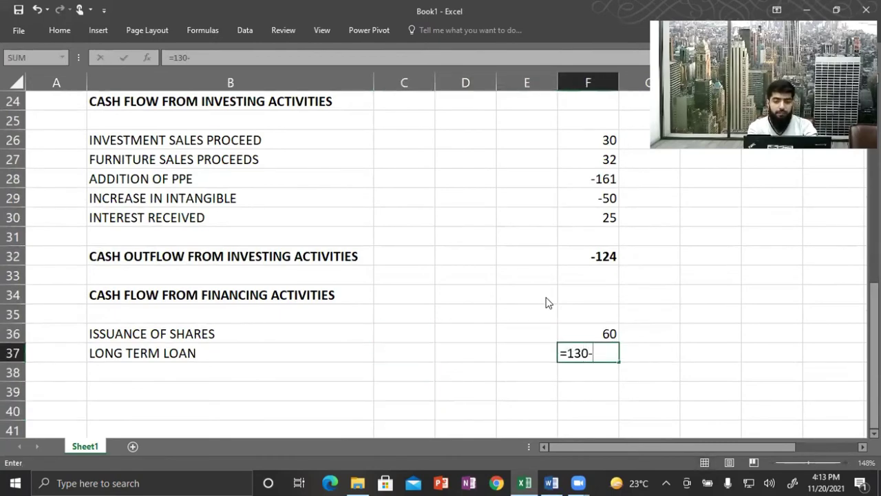
pyautogui.hotkey('alt', 'Tab')
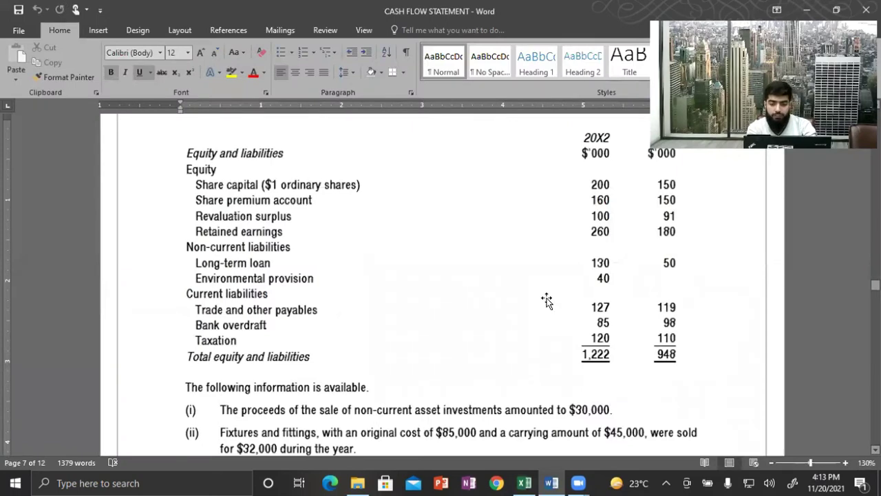
pyautogui.hotkey('alt', 'Tab')
pyautogui.write('-50')
pyautogui.press('Return')
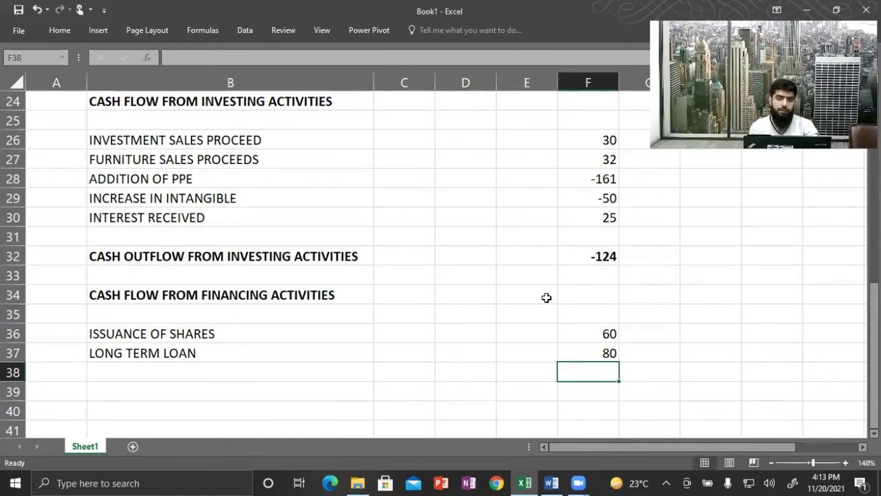
# Step: Review the equity and liabilities in the Word exercise and add the label NET CASH FLOW FROM FINANCING ACTIVITIES in B39 of the Excel sheet
pyautogui.hotkey('alt', 'Tab')
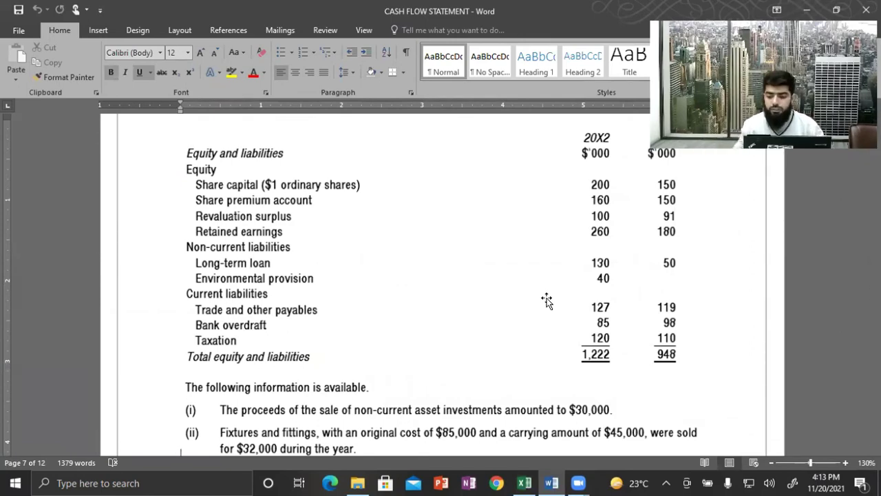
pyautogui.hotkey('alt', 'Tab')
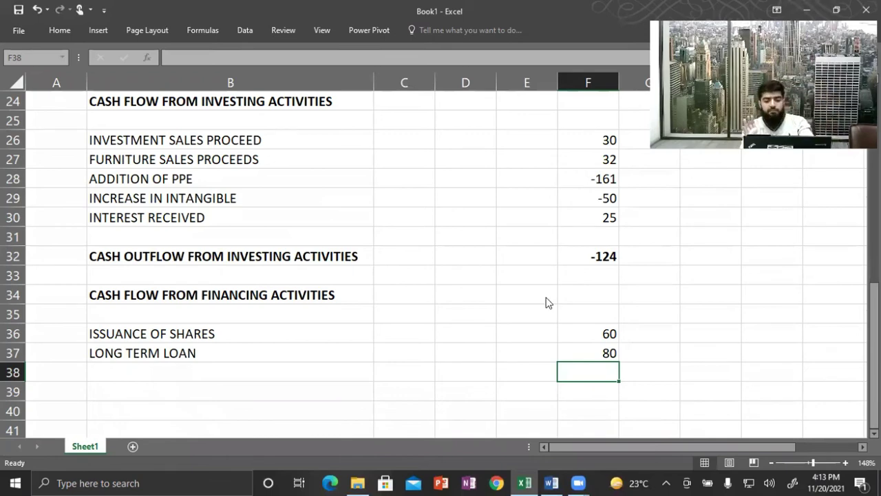
pyautogui.hotkey('alt', 'Tab')
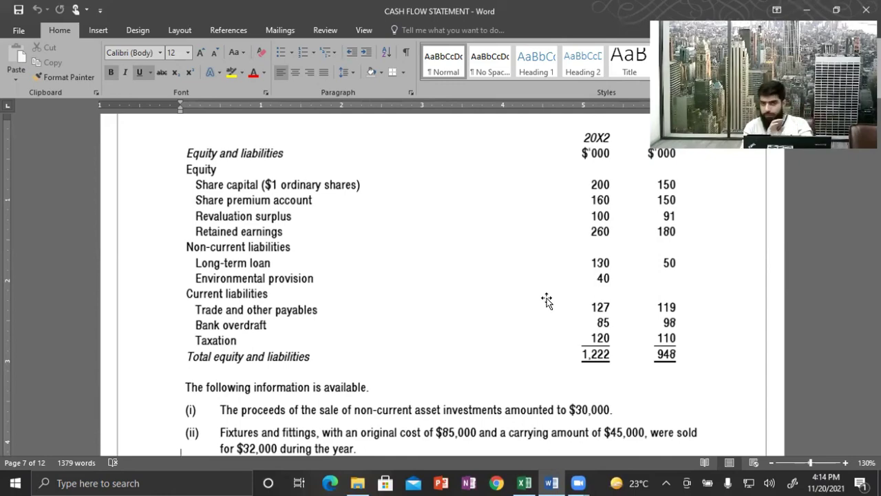
pyautogui.hotkey('alt', 'Tab')
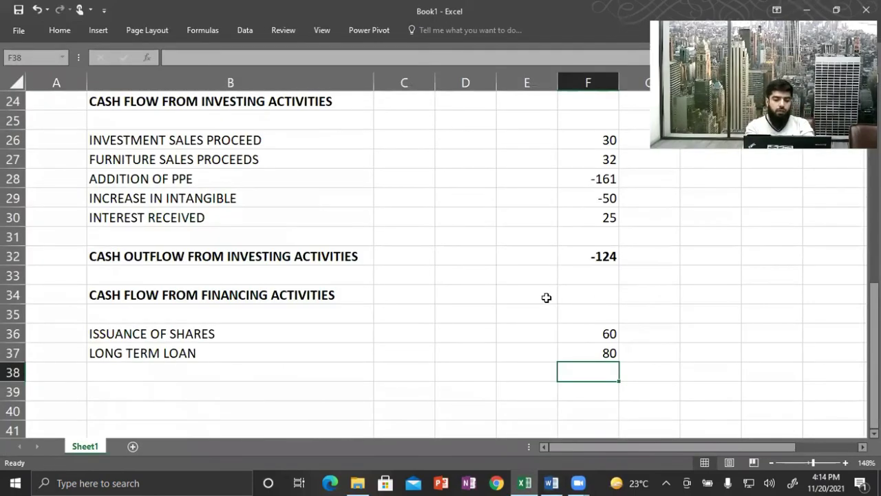
pyautogui.press('Down')
pyautogui.press('Left')
pyautogui.press('Left')
pyautogui.press('Left')
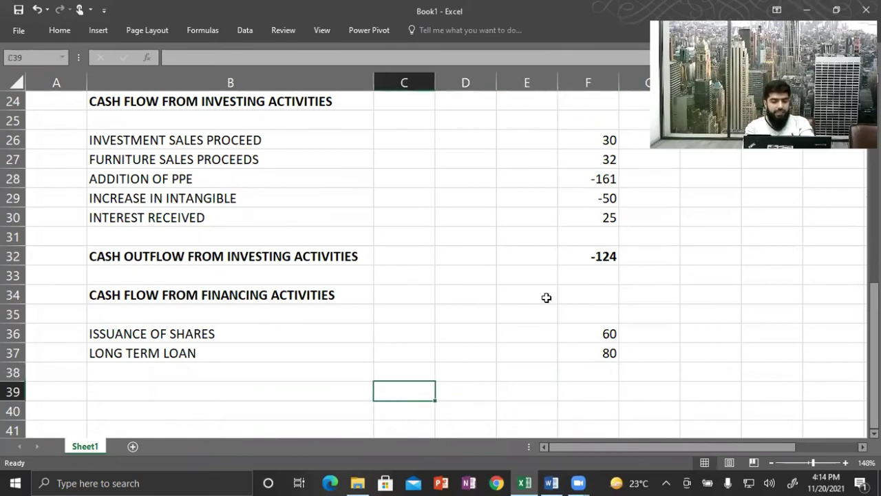
pyautogui.press('Left')
pyautogui.press('Left')
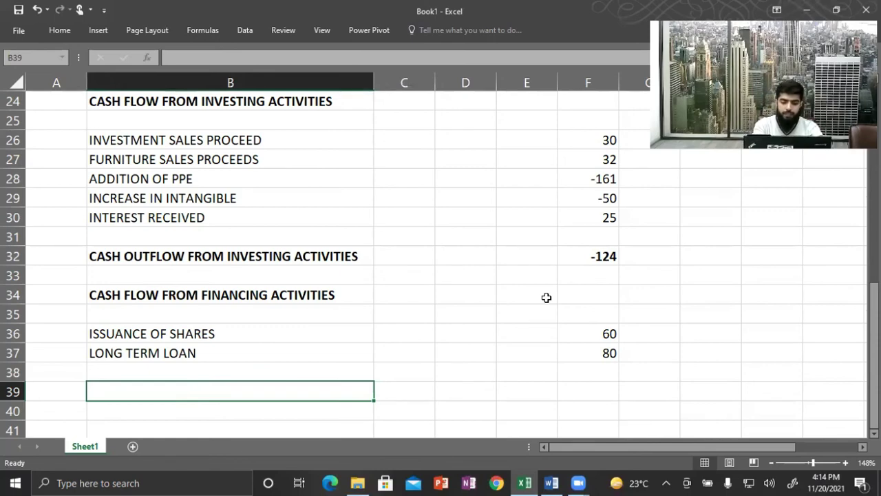
pyautogui.write('NE')
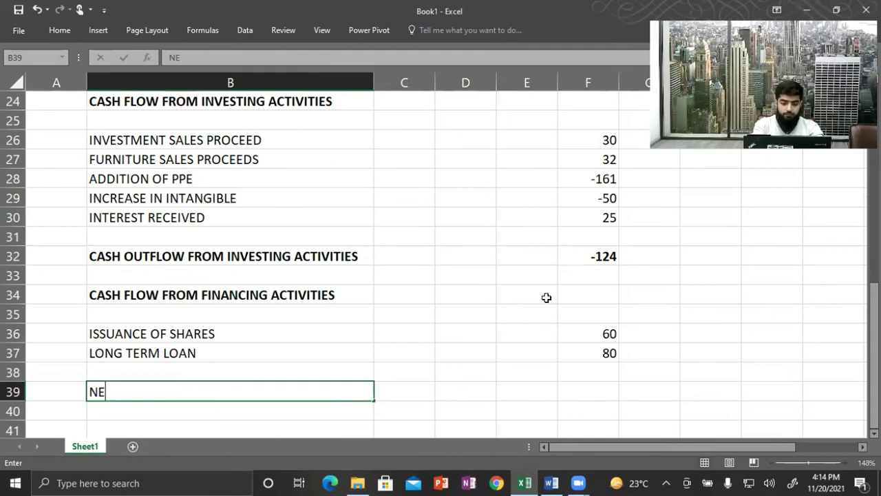
pyautogui.write('T CASH FL')
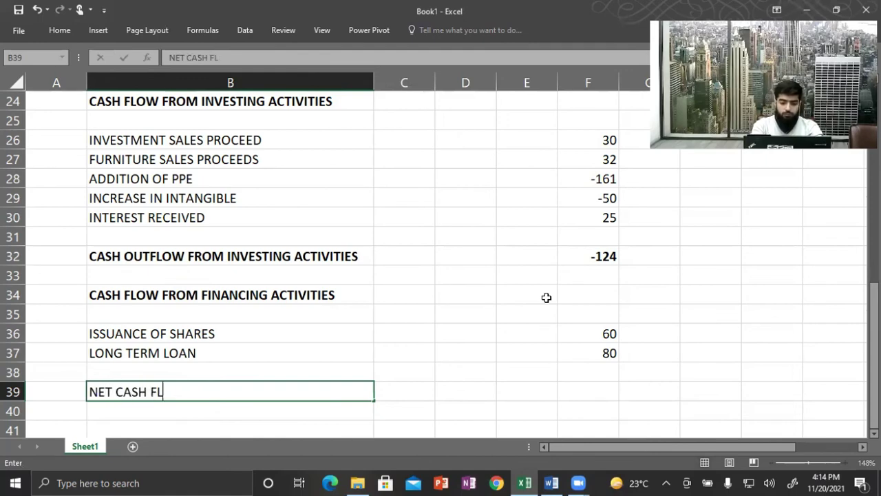
pyautogui.write('OW ')
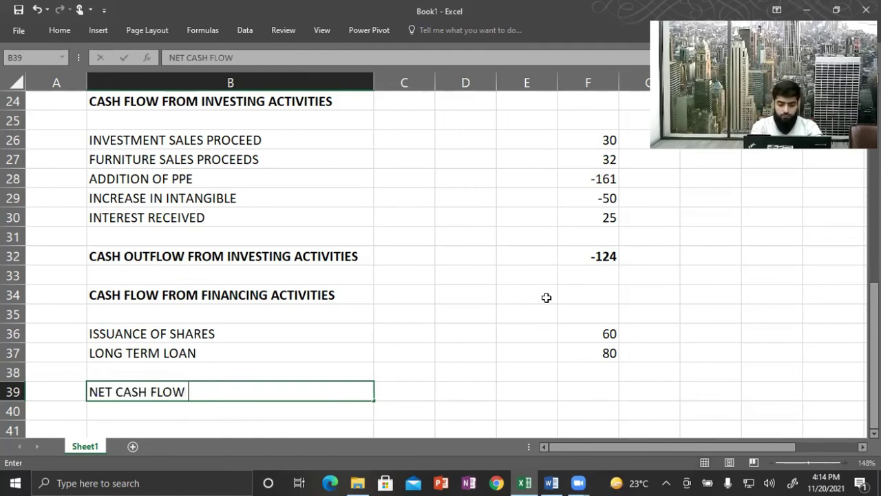
pyautogui.write('FROM FINA')
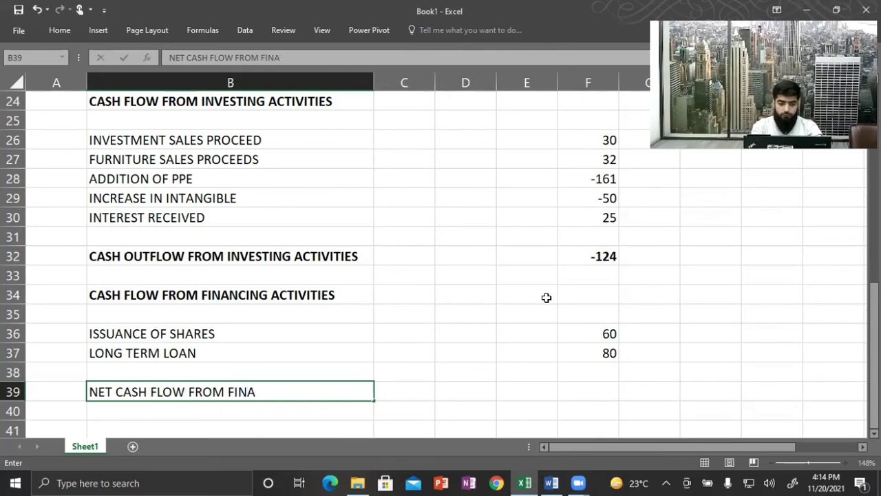
pyautogui.write('NCING AC')
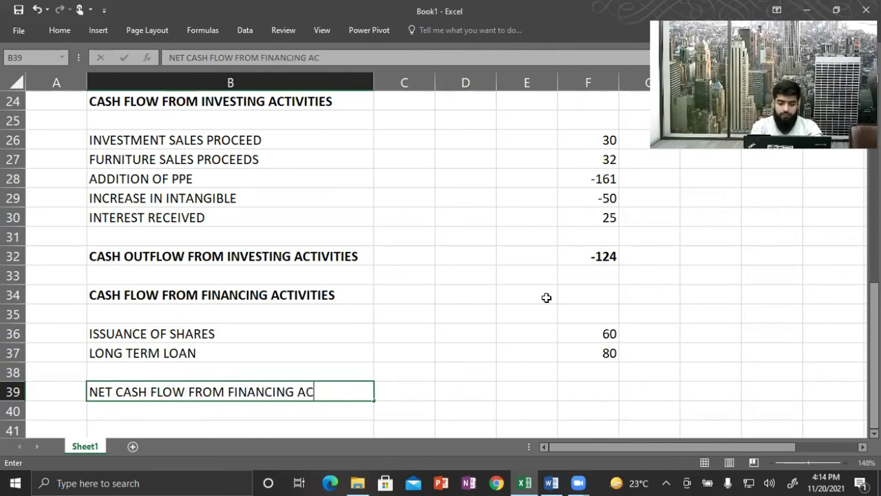
pyautogui.write('TIVITIES')
# Step: Total the financing amounts F36:F37 with a SUM formula in G39
pyautogui.press('Tab')
pyautogui.press('Tab')
pyautogui.press('Tab')
pyautogui.press('Tab')
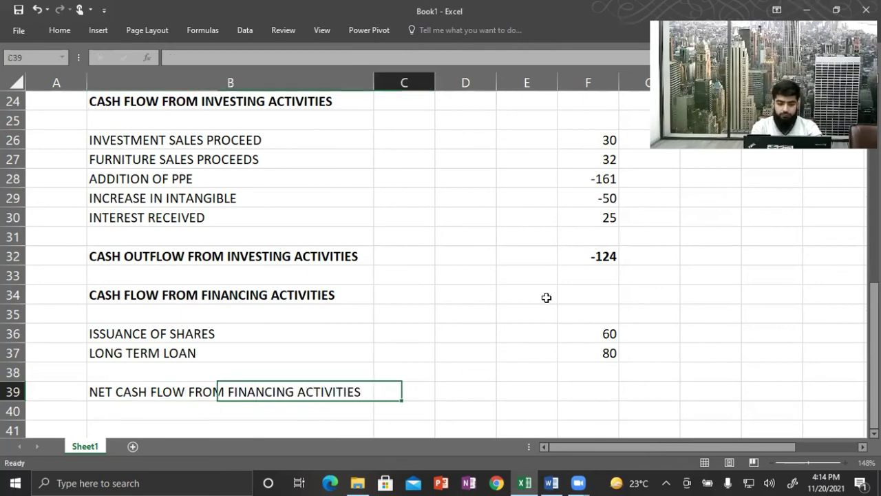
pyautogui.press('Tab')
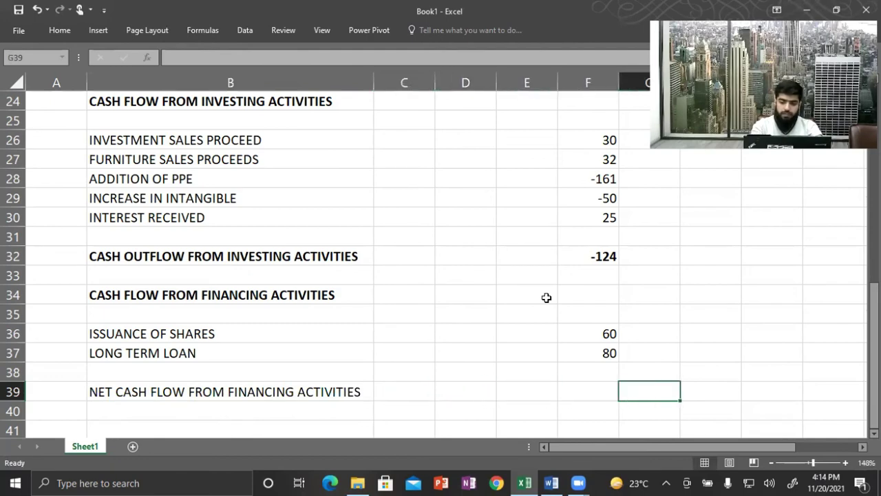
pyautogui.write('=SUM')
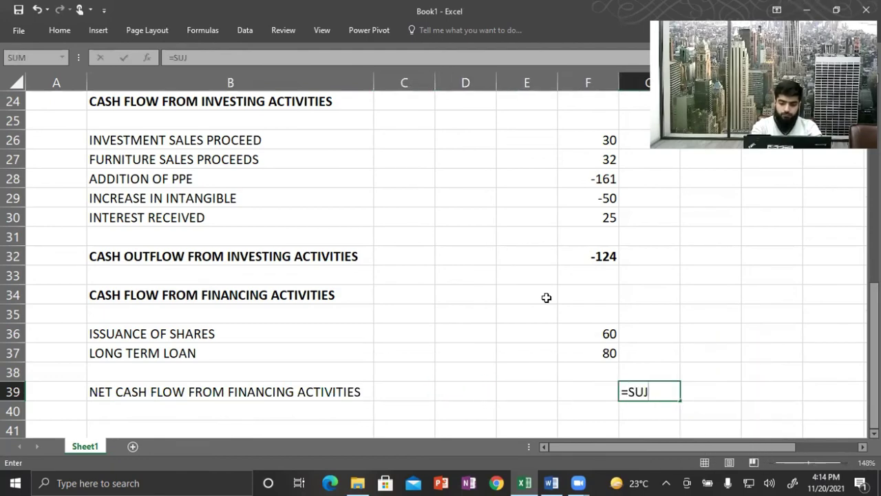
pyautogui.write('(')
pyautogui.press('Left')
pyautogui.press('Up')
pyautogui.press('Up')
pyautogui.press('Up')
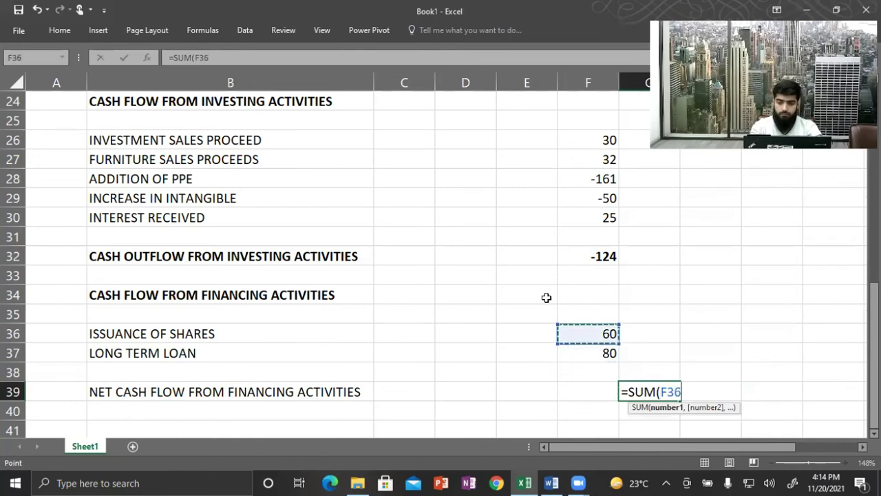
pyautogui.hotkey('shift', 'Down')
pyautogui.press('Return')
# Step: Move the investing activities total from F32 to G32
pyautogui.press('Right')
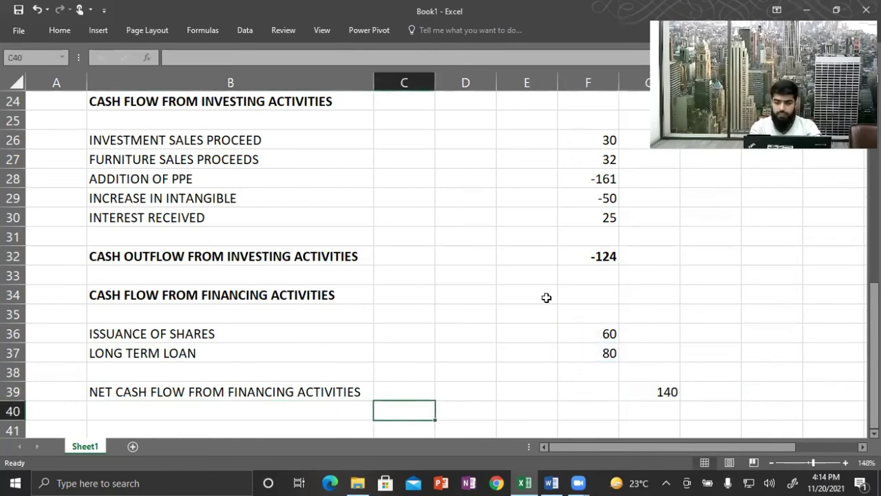
pyautogui.press('Up')
pyautogui.press('Up')
pyautogui.press('Up')
pyautogui.press('Up')
pyautogui.press('Right')
pyautogui.press('Up')
pyautogui.press('Up')
pyautogui.press('Right')
pyautogui.press('Right')
pyautogui.press('Up')
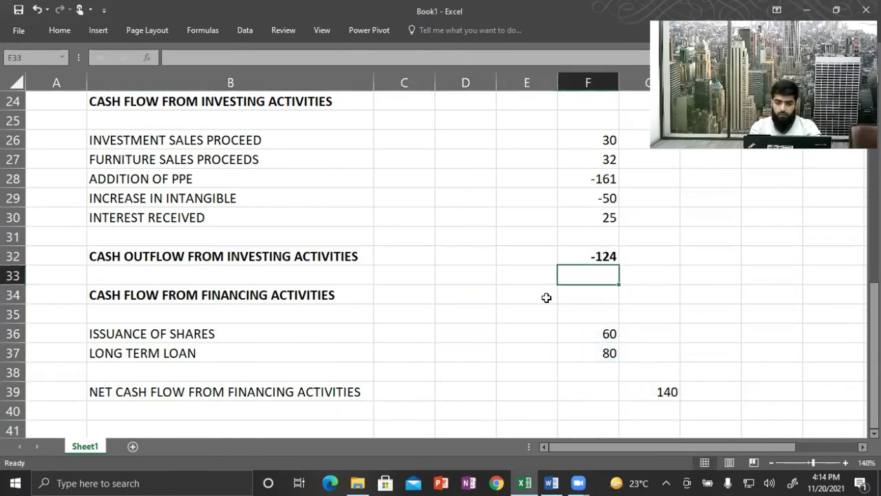
pyautogui.press('Up')
pyautogui.hotkey('ctrl', 'x')
pyautogui.press('Right')
pyautogui.press('Return')
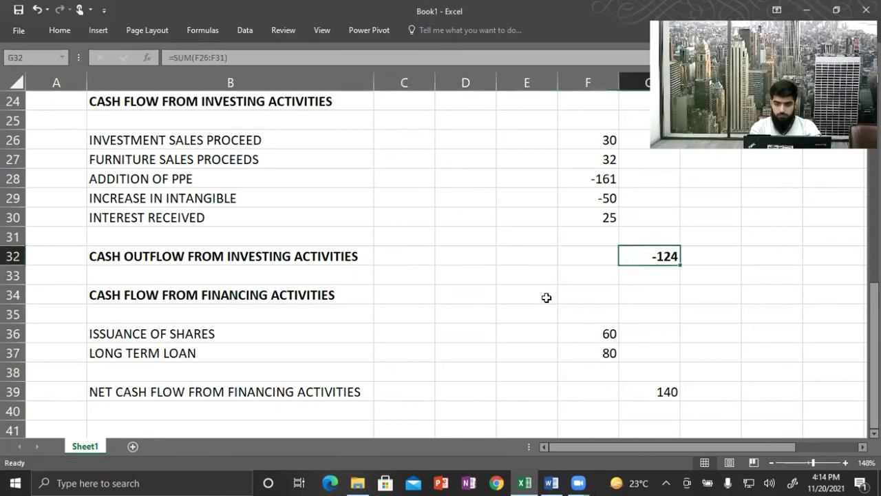
# Step: Move the net cash flow from operating activities total from F22 to G22
pyautogui.press('pageup')
pyautogui.press('Down')
pyautogui.press('Down')
pyautogui.press('Down')
pyautogui.press('Down')
pyautogui.press('Down')
pyautogui.press('Down')
pyautogui.press('Down')
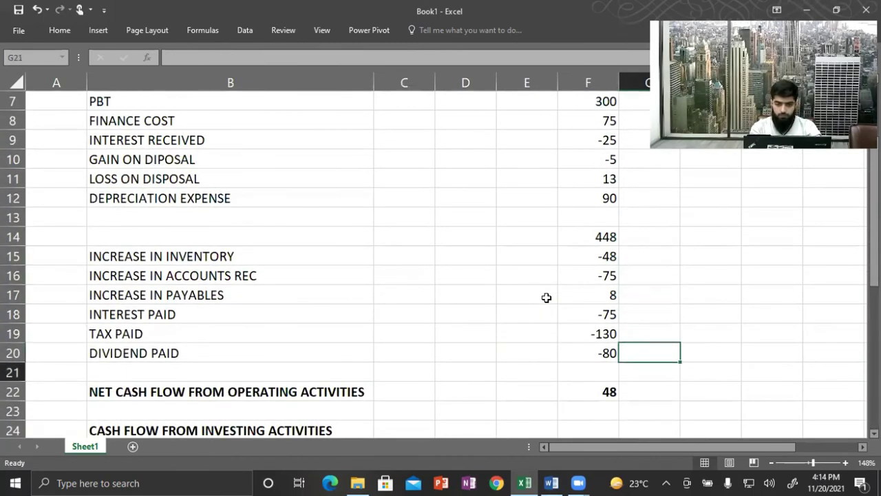
pyautogui.press('Left')
pyautogui.hotkey('ctrl', 'x')
pyautogui.press('Right')
pyautogui.press('Return')
# Step: Make the net cash flow from financing activities row, B39:G39, bold
pyautogui.press('Down')
pyautogui.press('Down')
pyautogui.press('Down')
pyautogui.press('Down')
pyautogui.press('Down')
pyautogui.press('Down')
pyautogui.press('Down')
pyautogui.press('Down')
pyautogui.press('Down')
pyautogui.press('Down')
pyautogui.press('Down')
pyautogui.press('Down')
pyautogui.press('Up')
pyautogui.press('Up')
pyautogui.press('Down')
pyautogui.press('Down')
pyautogui.press('Down')
pyautogui.press('Down')
pyautogui.press('Down')
pyautogui.press('Down')
pyautogui.press('Down')
pyautogui.press('Up')
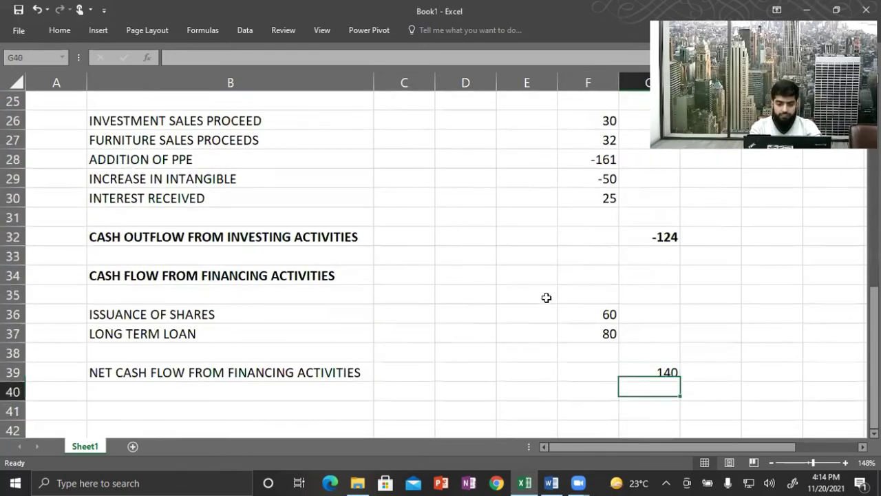
pyautogui.press('Down')
pyautogui.press('Left')
pyautogui.press('Left')
pyautogui.press('Left')
pyautogui.press('Left')
pyautogui.press('Left')
pyautogui.press('Up')
pyautogui.hotkey('shift', 'Right')
pyautogui.hotkey('shift', 'Right')
pyautogui.hotkey('shift', 'Right')
pyautogui.hotkey('shift', 'Right')
pyautogui.hotkey('shift', 'Right')
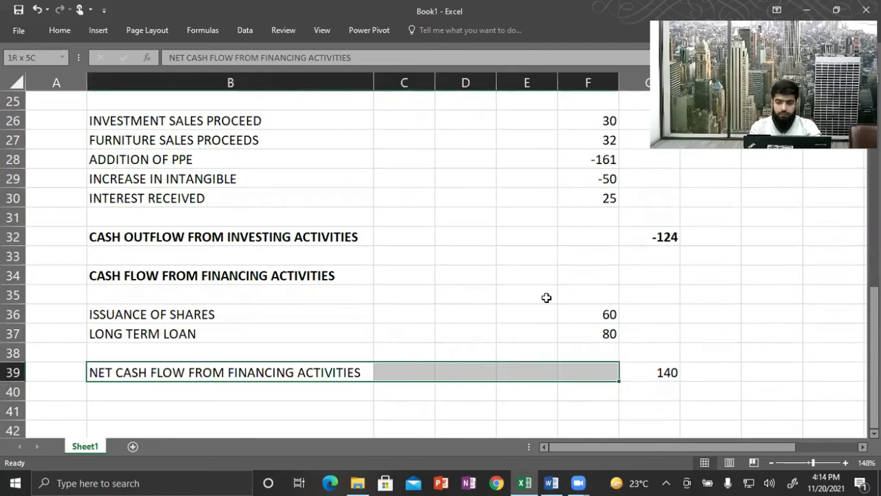
pyautogui.hotkey('ctrl', 'b')
pyautogui.press('Right')
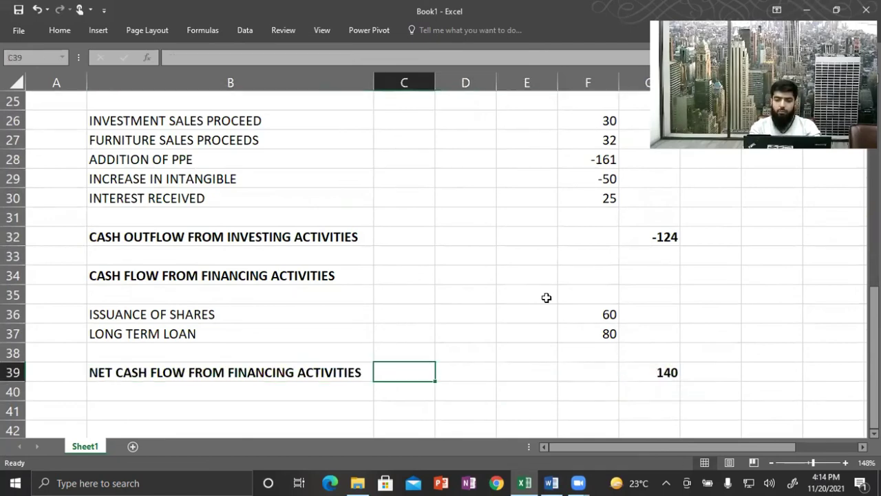
# Step: Add the label NET CASH FLOWS in B40, directly below the financing activities total
pyautogui.press('Down')
pyautogui.press('Down')
pyautogui.press('Left')
pyautogui.press('Right')
pyautogui.press('Up')
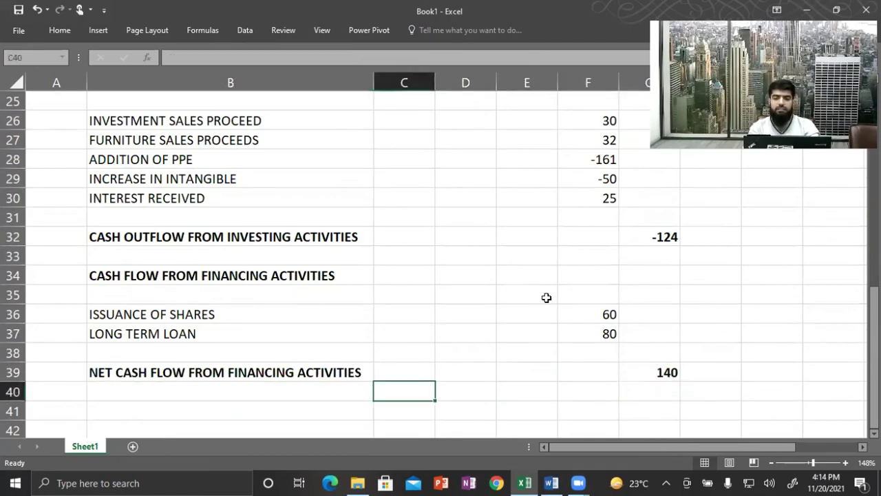
pyautogui.press('Right')
pyautogui.press('Left')
pyautogui.press('Left')
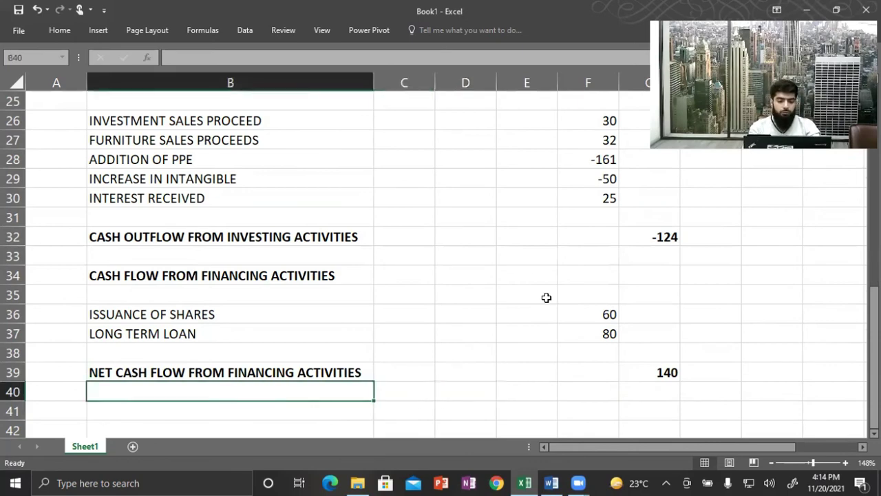
pyautogui.write('NET ')
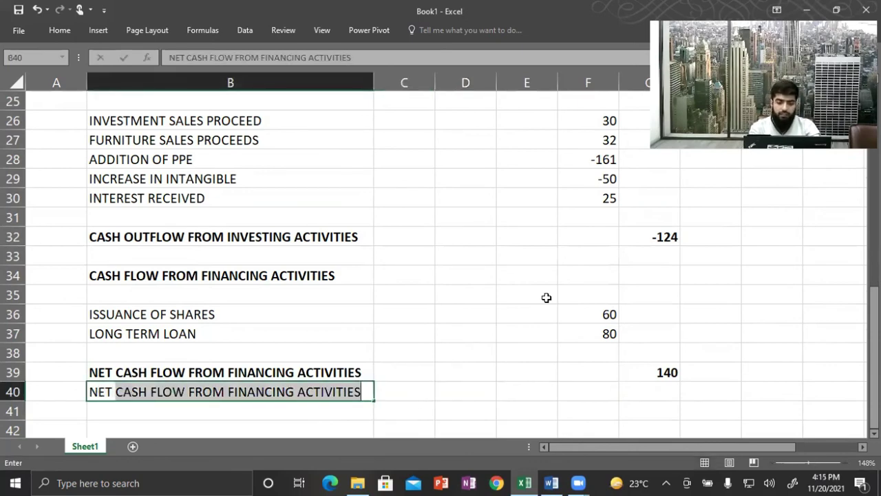
pyautogui.write('CASH F')
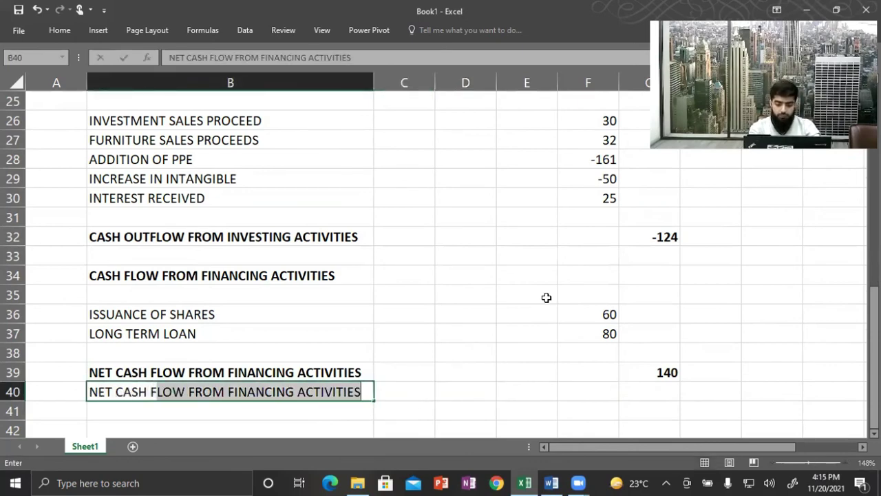
pyautogui.write('LOW S')
pyautogui.press('Return')
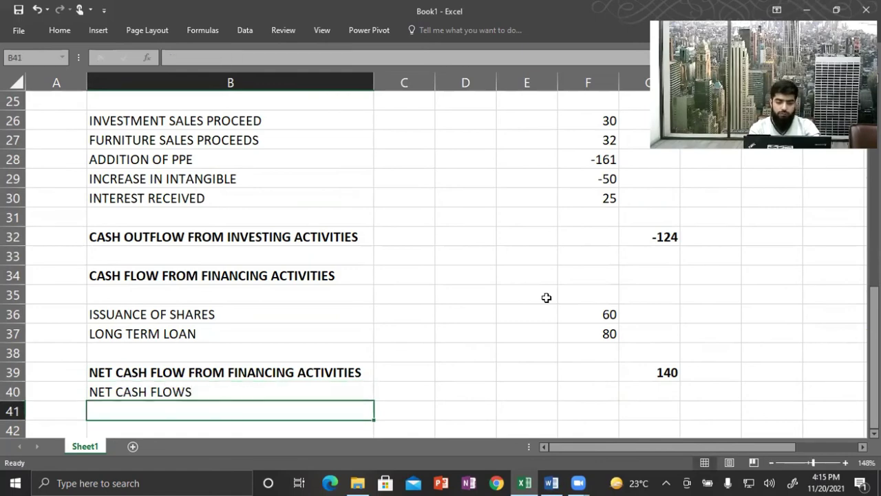
# Step: Calculate the net cash flows in G40 with a SUM formula over the three activity totals in G22:G39
pyautogui.press('Right')
pyautogui.press('Up')
pyautogui.press('Right')
pyautogui.press('Right')
pyautogui.press('Right')
pyautogui.press('Right')
pyautogui.write('=SUM(')
pyautogui.press('Up')
pyautogui.hotkey('shift', 'Up')
pyautogui.hotkey('shift', 'Up')
pyautogui.hotkey('shift', 'Up')
pyautogui.hotkey('shift', 'Up')
pyautogui.hotkey('shift', 'Up')
pyautogui.hotkey('shift', 'Up')
pyautogui.hotkey('shift', 'Up')
pyautogui.hotkey('shift', 'Up')
pyautogui.hotkey('shift', 'Up')
pyautogui.hotkey('shift', 'Up')
pyautogui.hotkey('shift', 'Up')
pyautogui.hotkey('shift', 'Up')
pyautogui.hotkey('shift', 'Up')
pyautogui.hotkey('shift', 'Up')
pyautogui.hotkey('shift', 'Up')
pyautogui.hotkey('shift', 'Up')
pyautogui.hotkey('shift', 'Up')
pyautogui.hotkey('shift', 'Up')
pyautogui.hotkey('shift', 'Up')
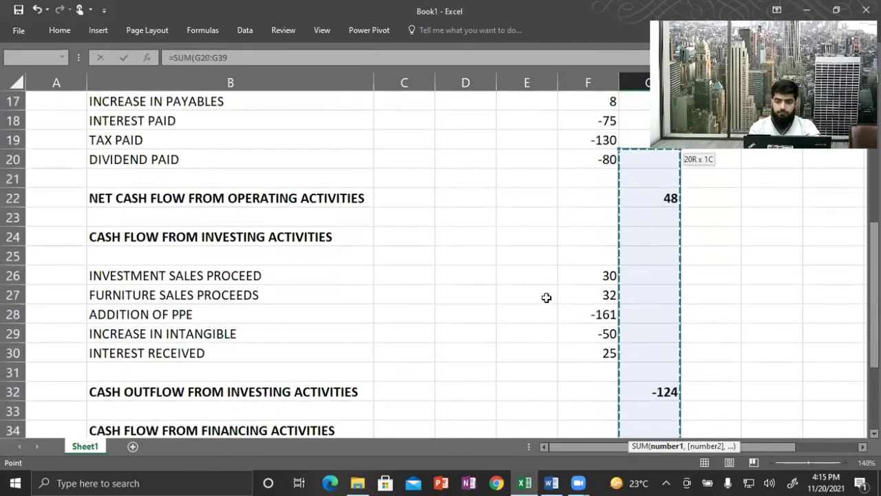
pyautogui.hotkey('shift', 'Down')
pyautogui.hotkey('shift', 'Down')
pyautogui.press('Return')
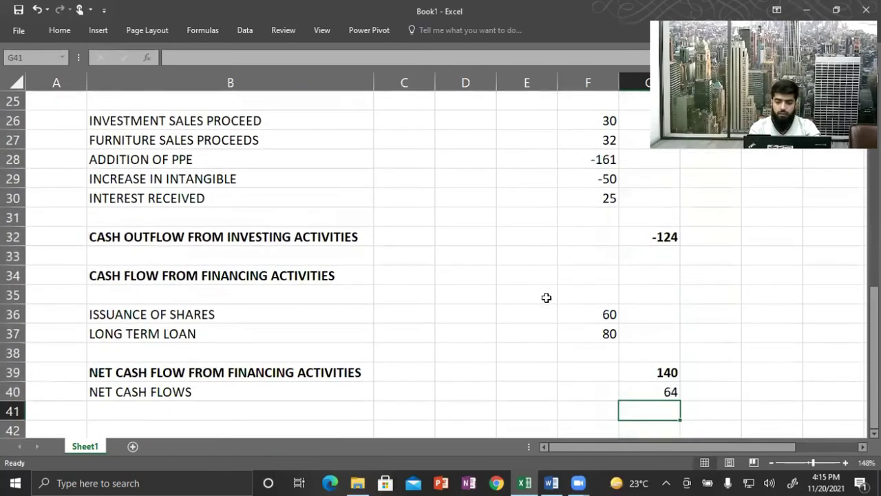
# Step: Add the label ADD in A41 and OPENING CASH AND CASH EQUIVALENT in B41, below the net cash flows
pyautogui.press('Down')
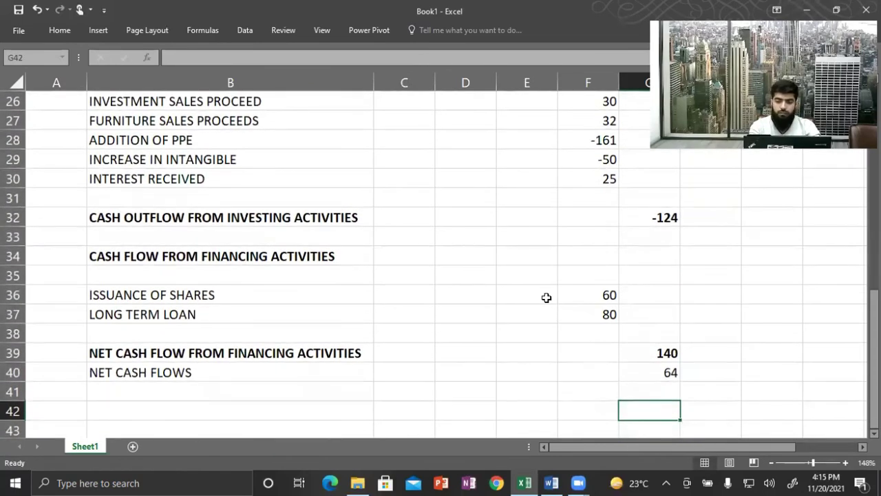
pyautogui.press('Left')
pyautogui.press('Left')
pyautogui.press('Left')
pyautogui.press('Left')
pyautogui.press('Left')
pyautogui.press('Up')
pyautogui.press('Left')
pyautogui.write('ADD')
pyautogui.press('Tab')
pyautogui.write('OP')
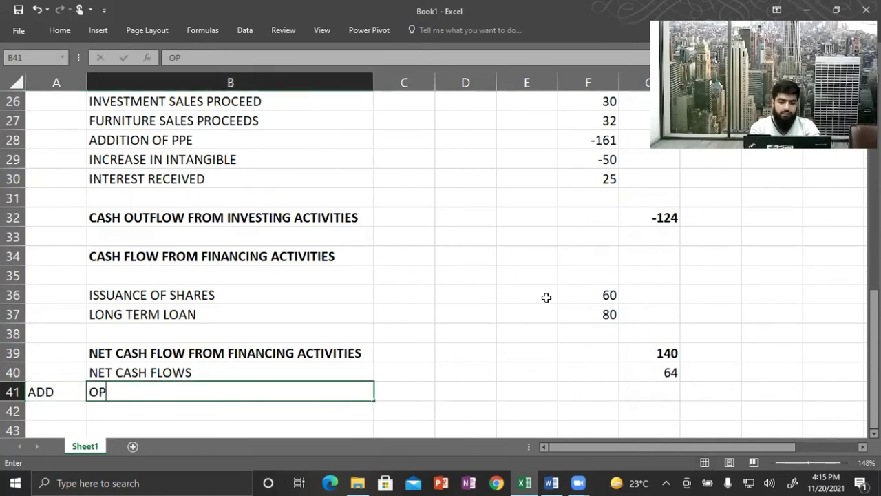
pyautogui.write('ENING CASH AND CASH ')
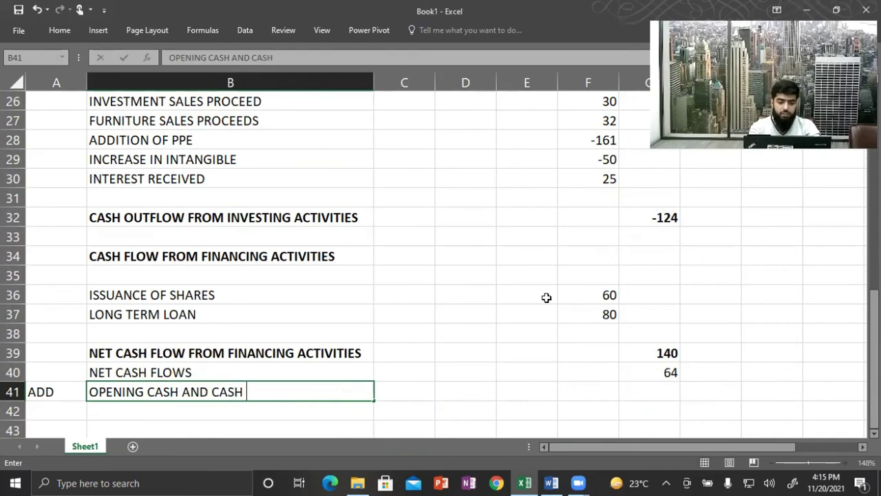
pyautogui.write('EQUIVALENT')
pyautogui.press('Tab')
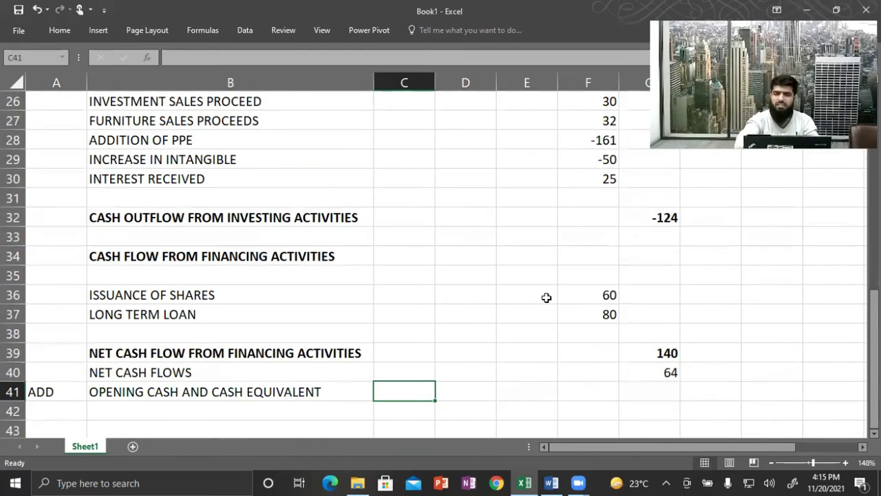
# Step: Begin the opening cash formula in G41 with =1, the 20X1 cash and cash equivalents from the Word balance sheet
pyautogui.press('Right')
pyautogui.press('Right')
pyautogui.press('Right')
pyautogui.press('Right')
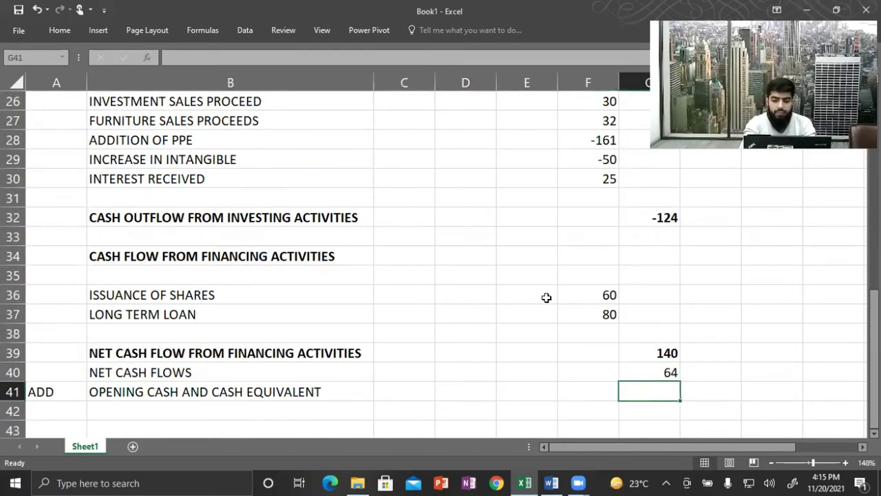
pyautogui.hotkey('alt', 'Tab')
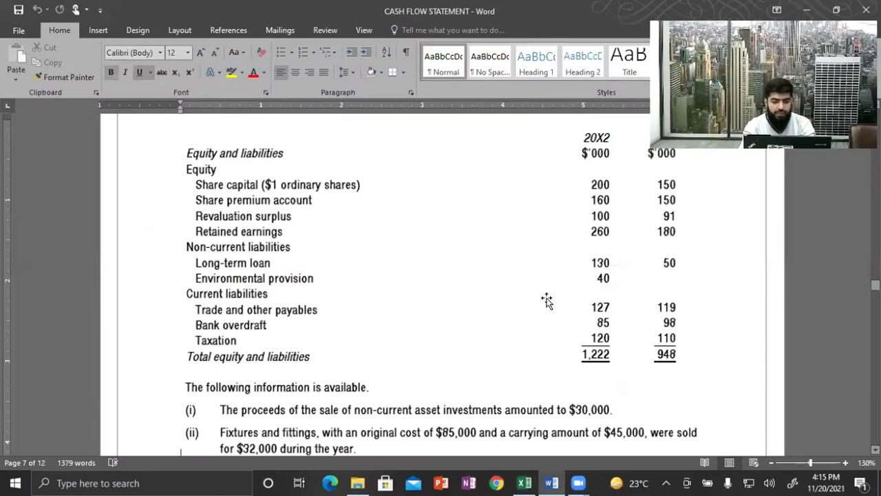
pyautogui.scroll(-5, 545, 301)
pyautogui.scroll(10, 546, 298)
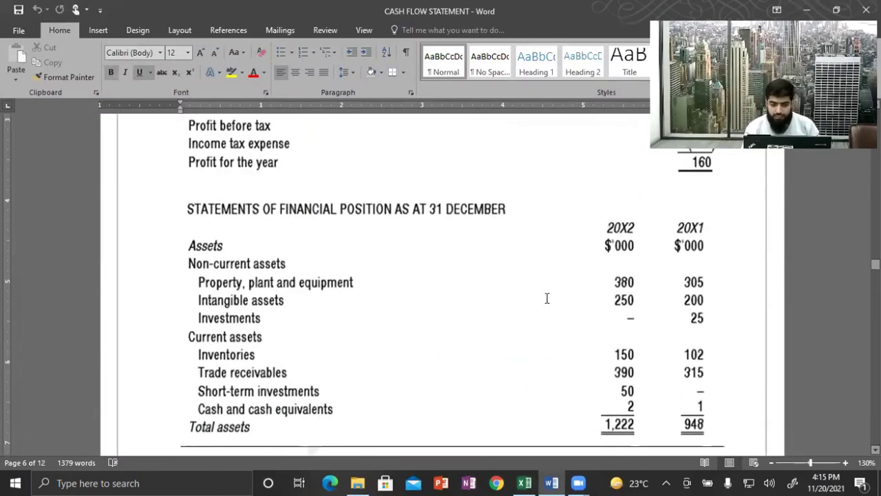
pyautogui.hotkey('alt', 'Tab')
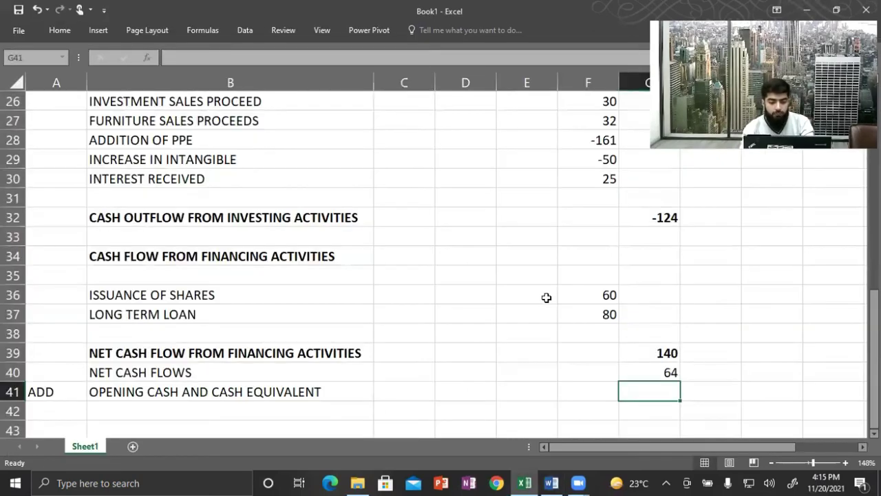
pyautogui.hotkey('alt', 'Tab')
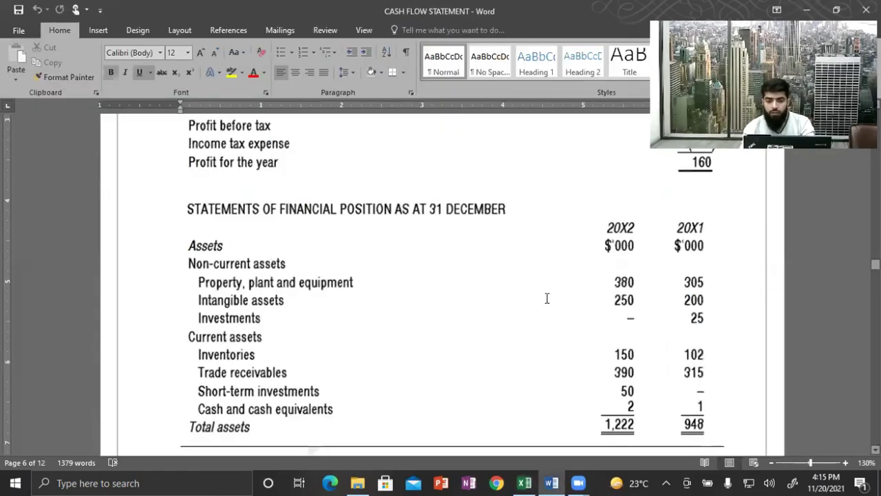
pyautogui.hotkey('alt', 'Tab')
pyautogui.write('=1')
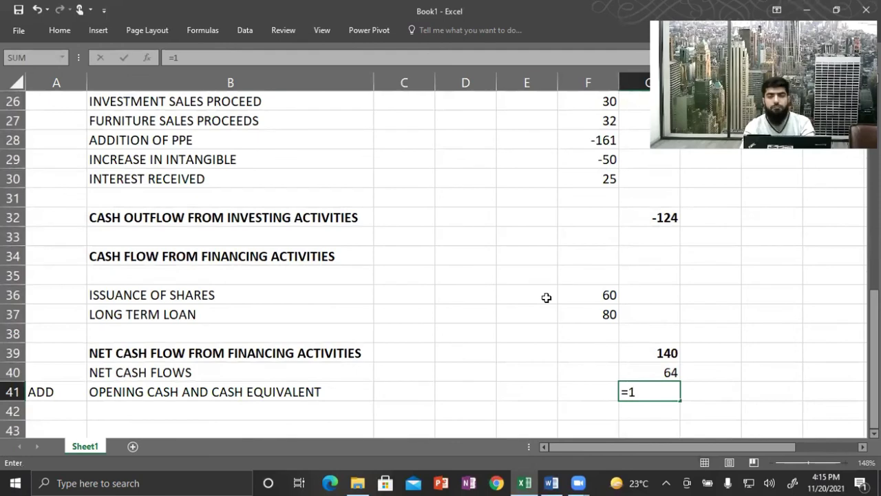
# Step: Complete the G41 formula as =1+0-98, adding nil 20X1 short-term investments and deducting the 20X1 bank overdraft from the Word exercise
pyautogui.hotkey('alt', 'Tab')
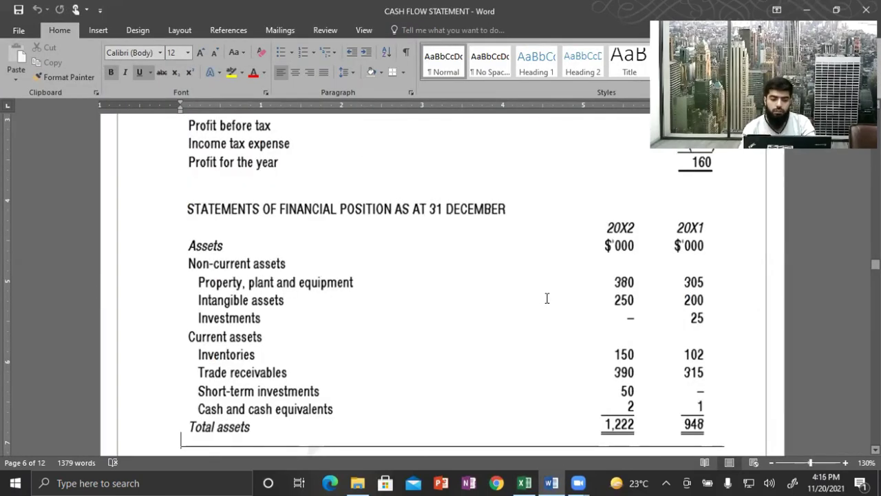
pyautogui.scroll(-15, 546, 298)
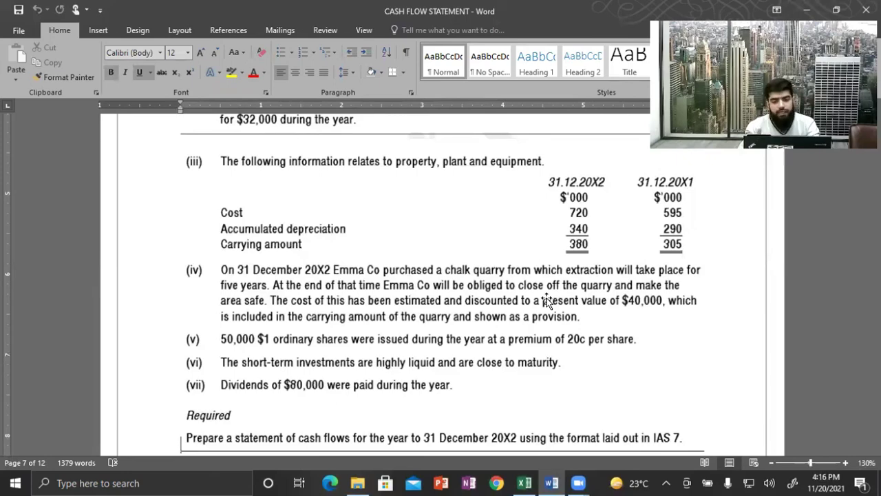
pyautogui.hotkey('alt', 'Tab')
pyautogui.write('+')
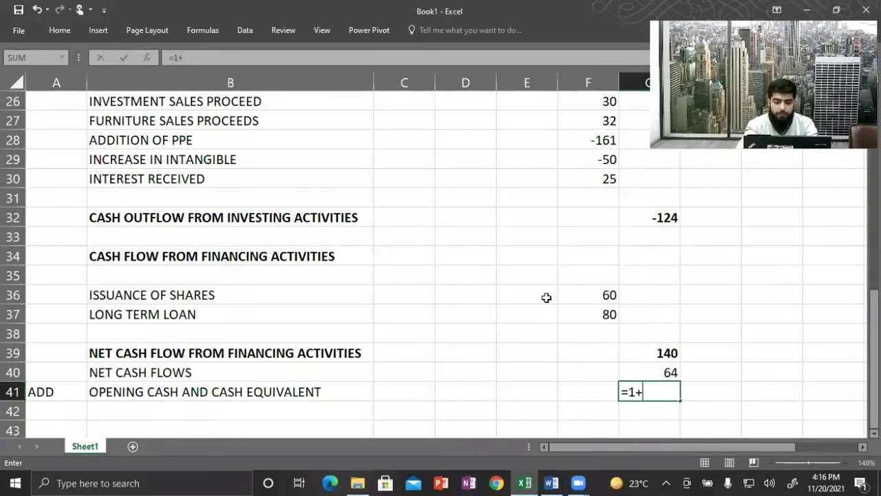
pyautogui.write('0')
pyautogui.hotkey('alt', 'Tab')
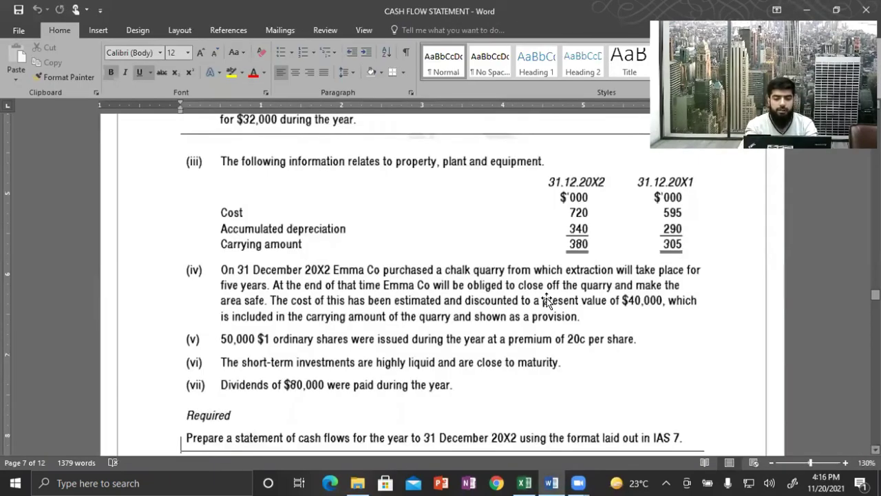
pyautogui.scroll(8, 546, 300)
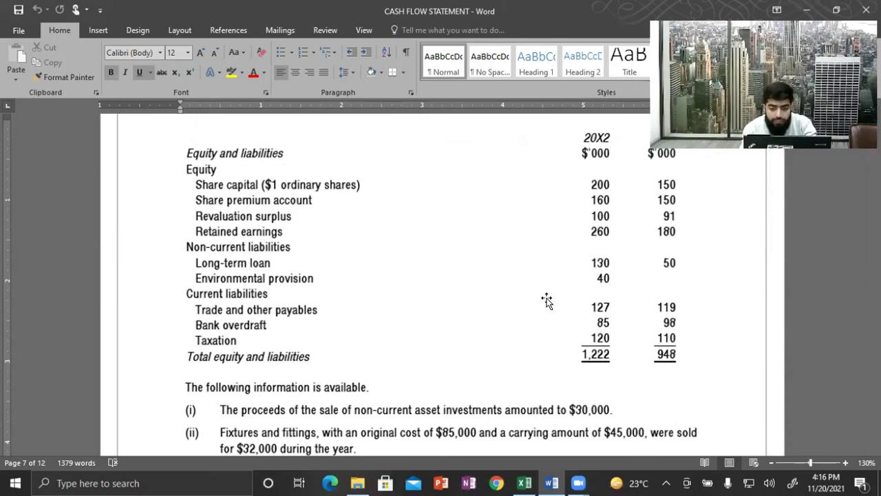
pyautogui.hotkey('alt', 'Tab')
pyautogui.write('-')
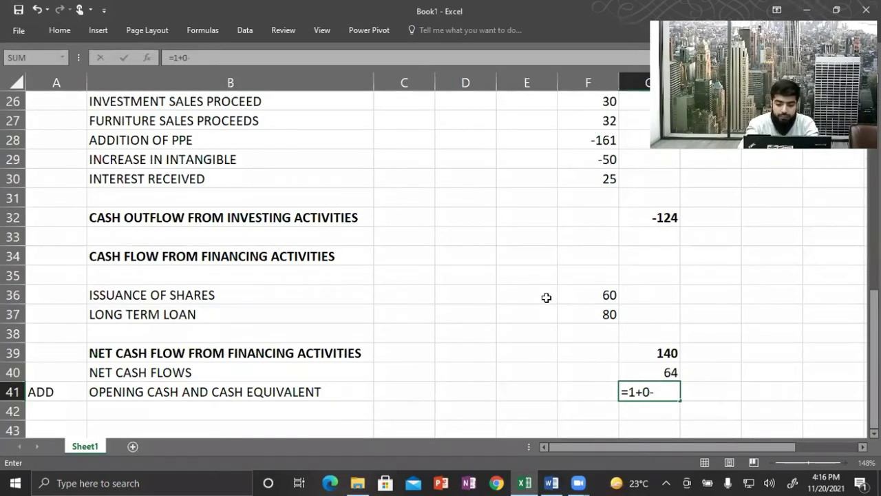
pyautogui.write('98')
pyautogui.press('Return')
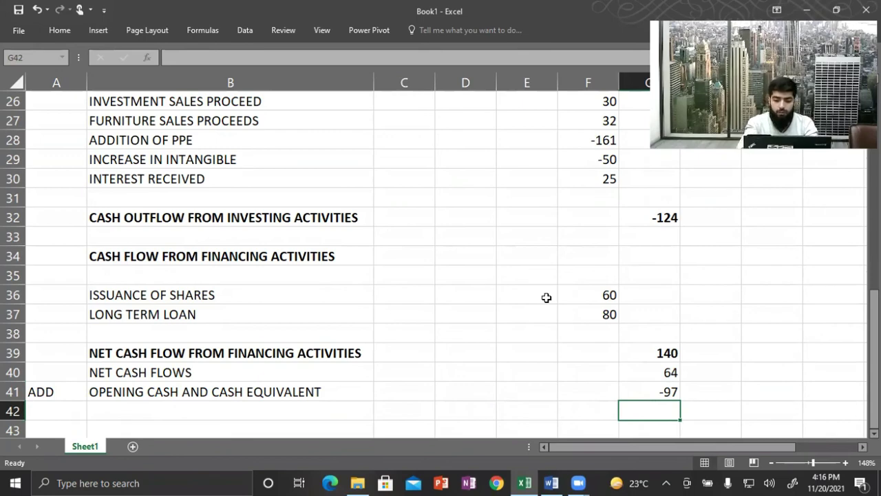
# Step: Calculate the closing balance in G42 with the formula =SUM(G40:G41)
pyautogui.write('=SUM(')
pyautogui.press('Up')
pyautogui.press('Up')
pyautogui.hotkey('shift', 'Down')
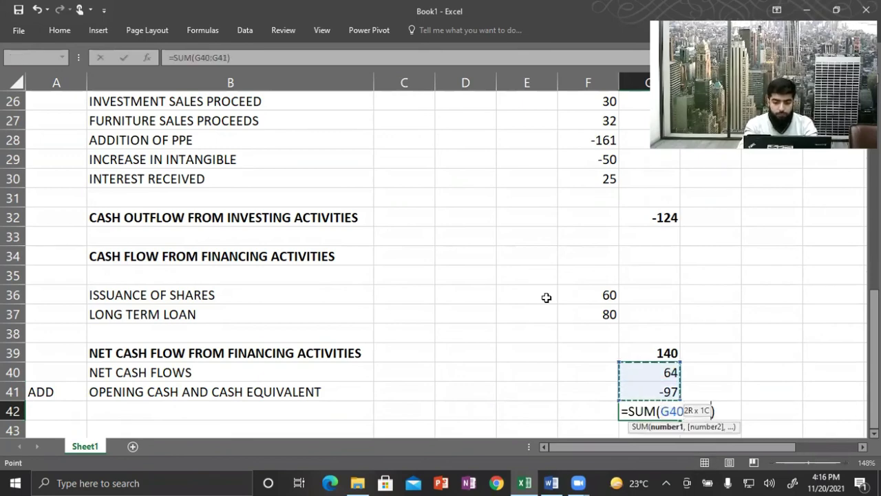
pyautogui.press('Return')
# Step: Add the label CLOSING CASH AND CASH EQUIVALENT in B42
pyautogui.press('Left')
pyautogui.press('Left')
pyautogui.press('Up')
pyautogui.press('Left')
pyautogui.press('Left')
pyautogui.press('Left')
pyautogui.press('Left')
pyautogui.press('Right')
pyautogui.write('CLOSING CASH AND CASH EQUIVALENT')
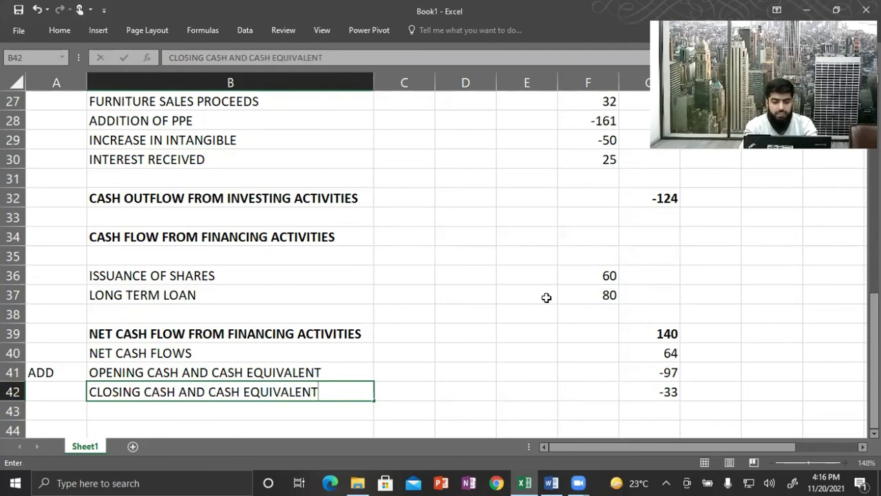
pyautogui.press('Tab')
# Step: Make the closing cash and cash equivalent row, B42:G42, bold
pyautogui.press('Left')
pyautogui.press('Right')
pyautogui.press('Right')
pyautogui.press('Right')
pyautogui.press('Right')
pyautogui.press('Right')
pyautogui.press('Left')
pyautogui.press('Left')
pyautogui.press('Left')
pyautogui.press('Left')
pyautogui.press('Left')
pyautogui.hotkey('shift', 'Right')
pyautogui.hotkey('shift', 'Right')
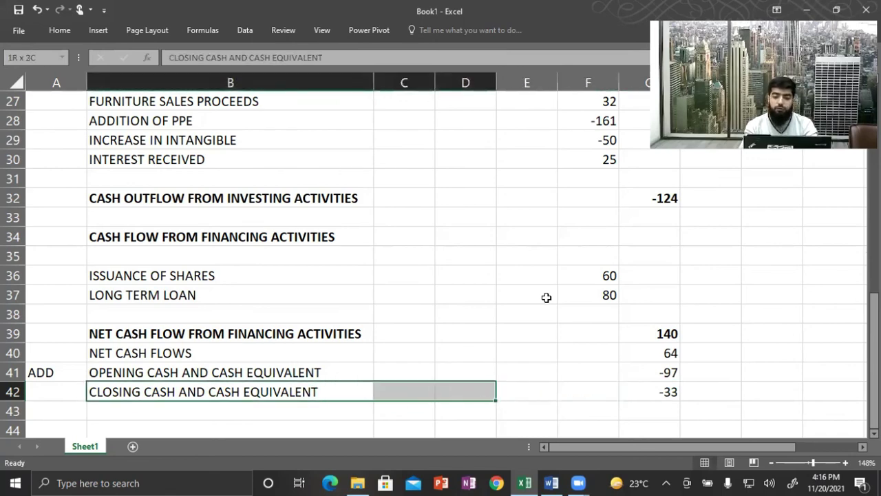
pyautogui.hotkey('shift', 'Right')
pyautogui.hotkey('shift', 'Right')
pyautogui.hotkey('shift', 'Right')
pyautogui.hotkey('ctrl', 'b')
# Step: Begin a check formula in G44 with =2+, using the 20X2 cash and cash equivalents from the Word balance sheet
pyautogui.press('Right')
pyautogui.press('Right')
pyautogui.press('Down')
pyautogui.press('Down')
pyautogui.press('Down')
pyautogui.press('Down')
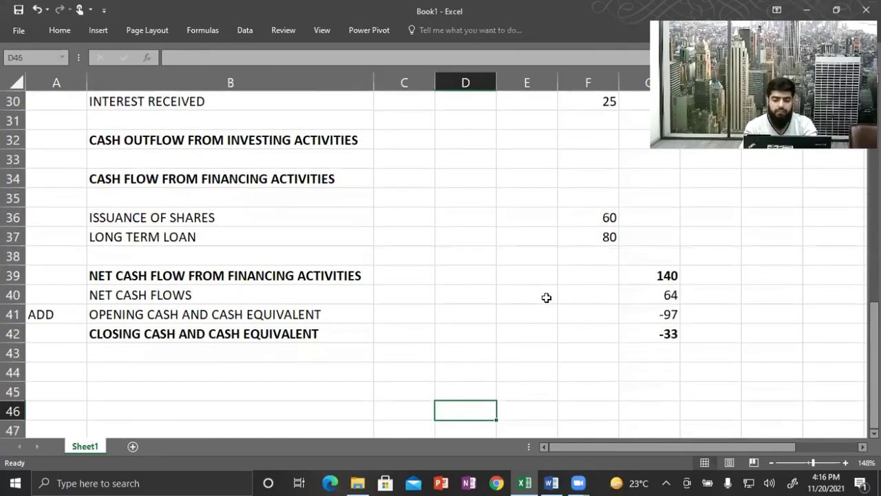
pyautogui.press('Up')
pyautogui.press('Right')
pyautogui.press('Right')
pyautogui.press('Right')
pyautogui.press('Up')
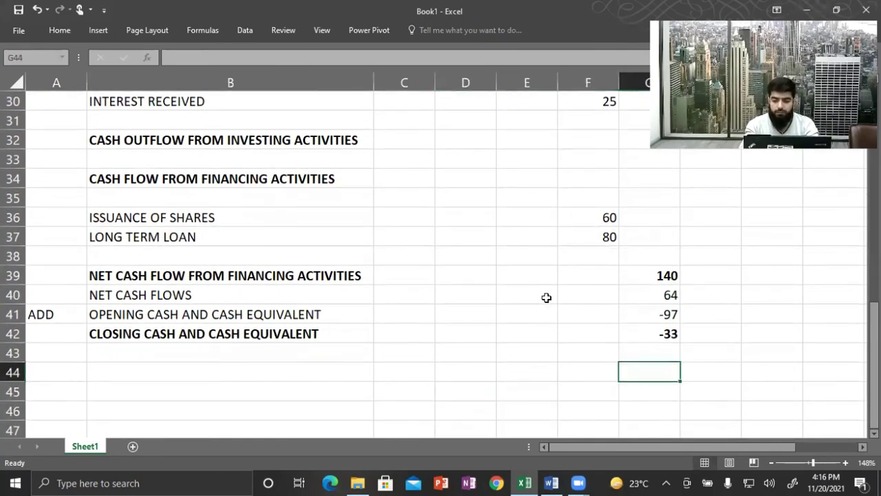
pyautogui.write('=')
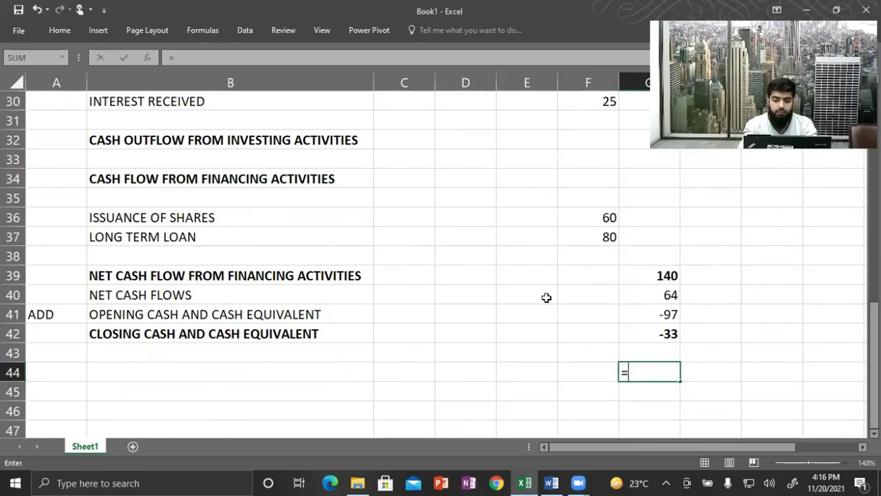
pyautogui.hotkey('alt', 'Tab')
pyautogui.scroll(8, 547, 298)
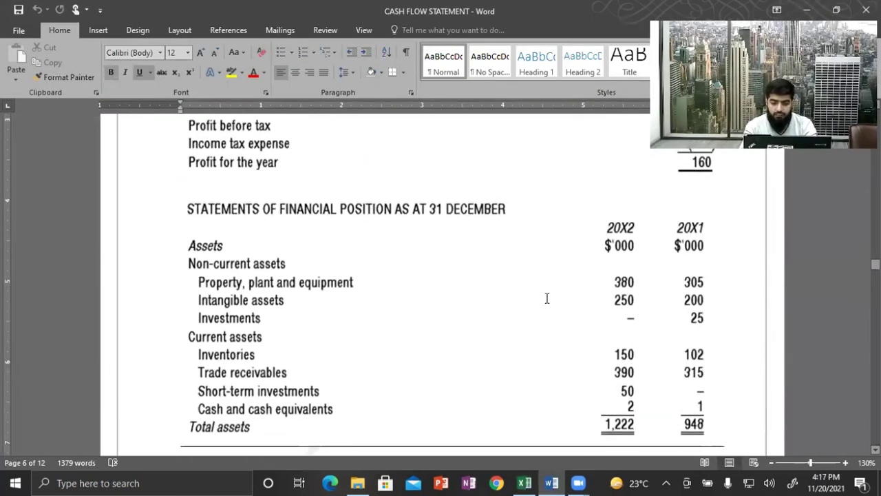
pyautogui.hotkey('alt', 'Tab')
pyautogui.write('2+')
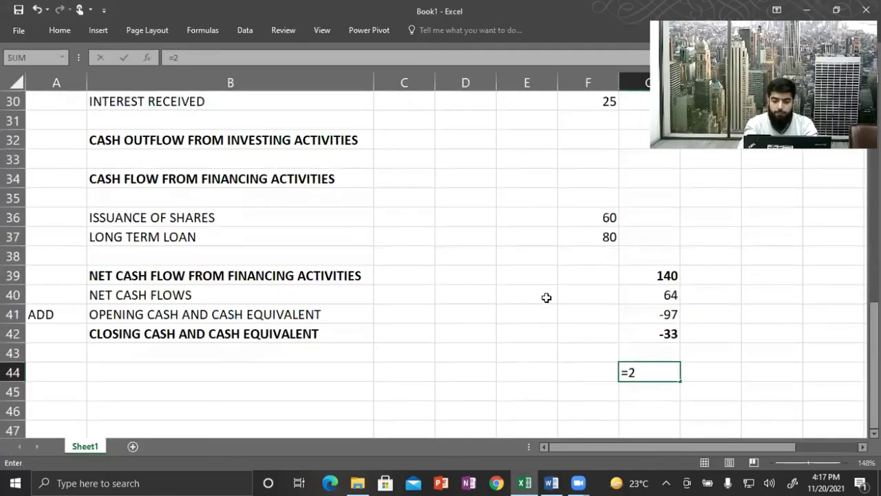
# Step: Complete the G44 check formula as =2+50-85, adding the 20X2 short-term investments and deducting the 20X2 bank overdraft from Word
pyautogui.hotkey('alt', 'Tab')
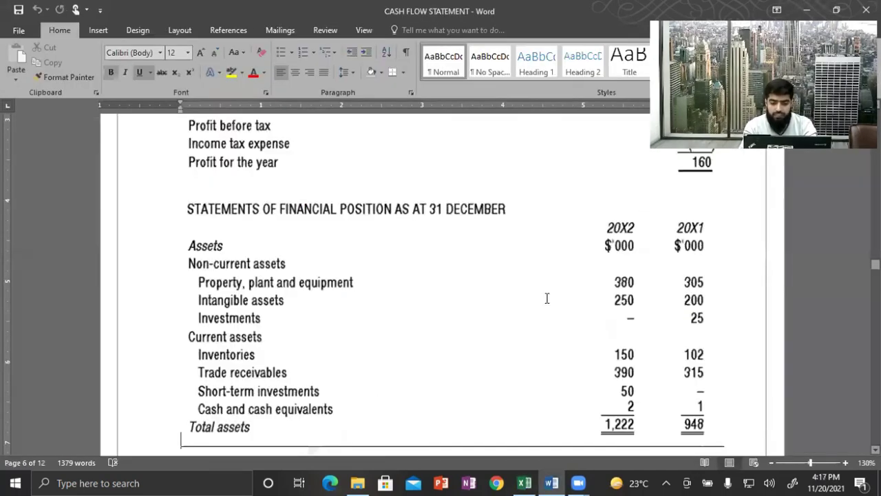
pyautogui.hotkey('alt', 'Tab')
pyautogui.write('50-')
pyautogui.hotkey('alt', 'Tab')
pyautogui.scroll(-10, 546, 299)
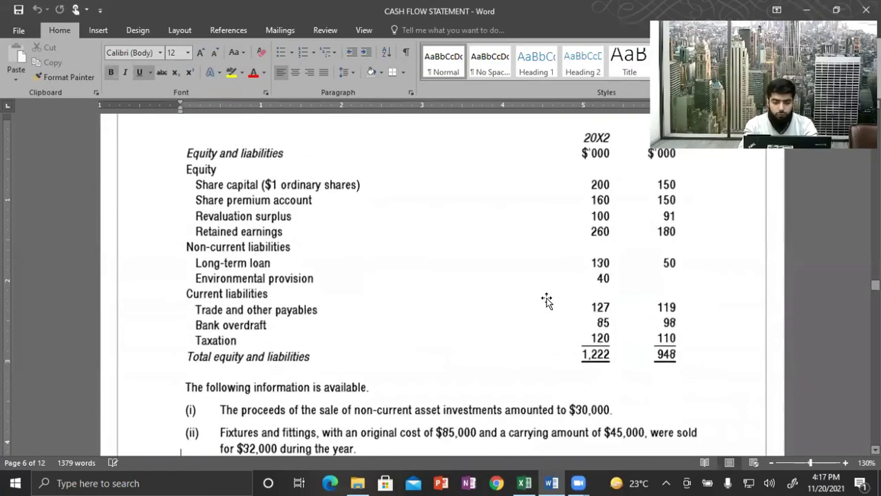
pyautogui.hotkey('alt', 'Tab')
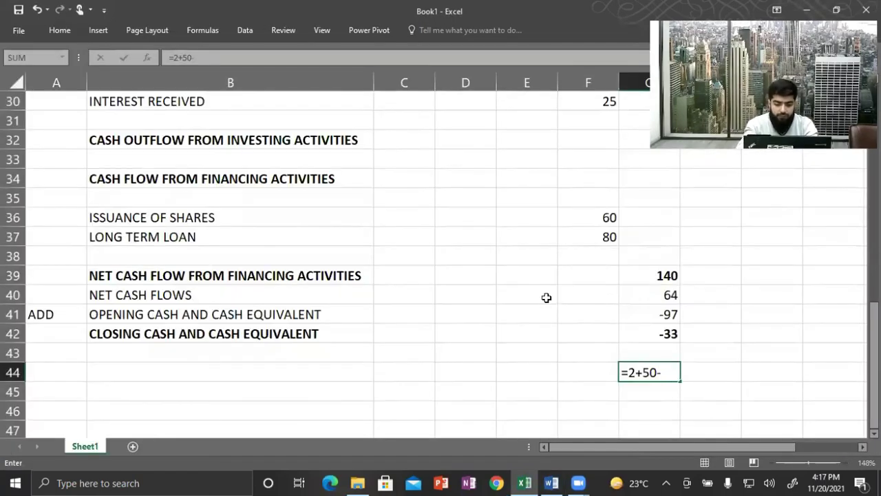
pyautogui.write('85')
pyautogui.press('Return')
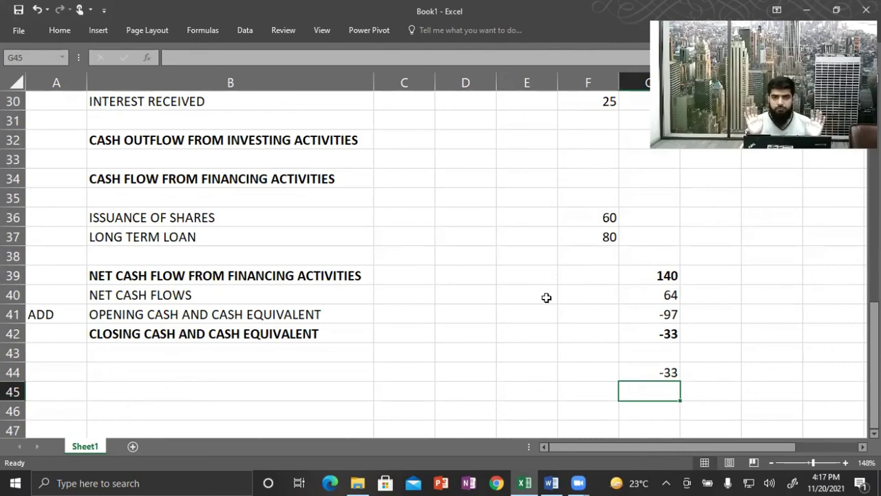
# Step: Compare the closing cash total in G42 with the check figure in G44, and review the operating and investing sections
pyautogui.press('Up')
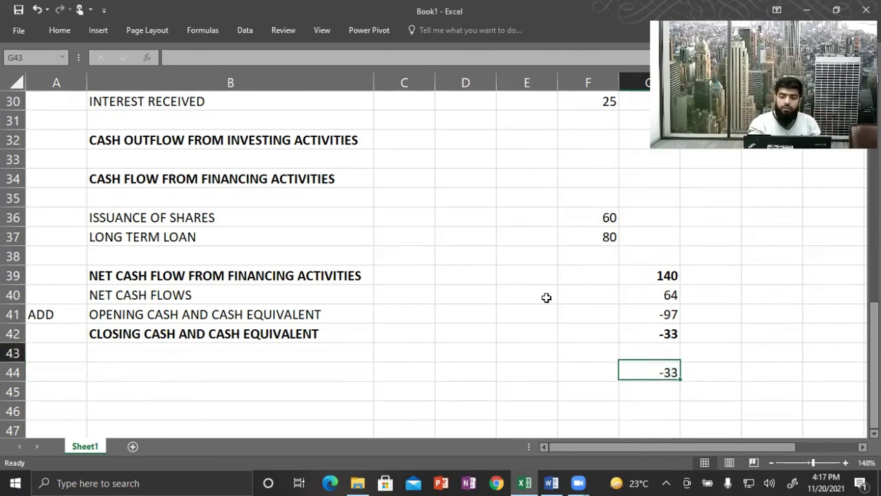
pyautogui.press('Up')
pyautogui.press('Up')
pyautogui.press('Left')
pyautogui.press('Down')
pyautogui.press('Right')
pyautogui.press('Down')
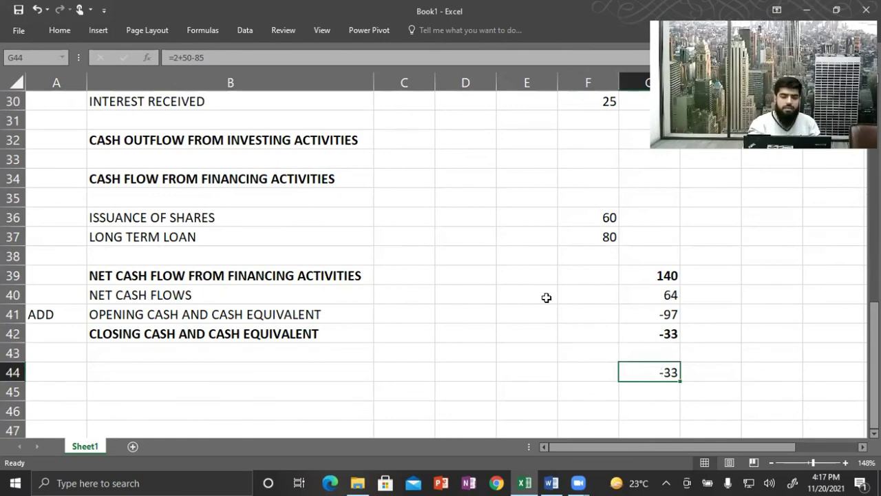
pyautogui.press('Up')
pyautogui.press('Up')
pyautogui.press('Up')
pyautogui.press('Up')
pyautogui.press('Up')
pyautogui.press('Up')
pyautogui.press('Up')
pyautogui.press('Up')
pyautogui.press('Up')
pyautogui.press('Up')
pyautogui.press('Up')
pyautogui.press('Up')
pyautogui.press('Up')
pyautogui.press('Up')
pyautogui.press('Up')
pyautogui.press('Up')
pyautogui.press('Up')
pyautogui.press('Up')
pyautogui.press('Up')
pyautogui.press('Up')
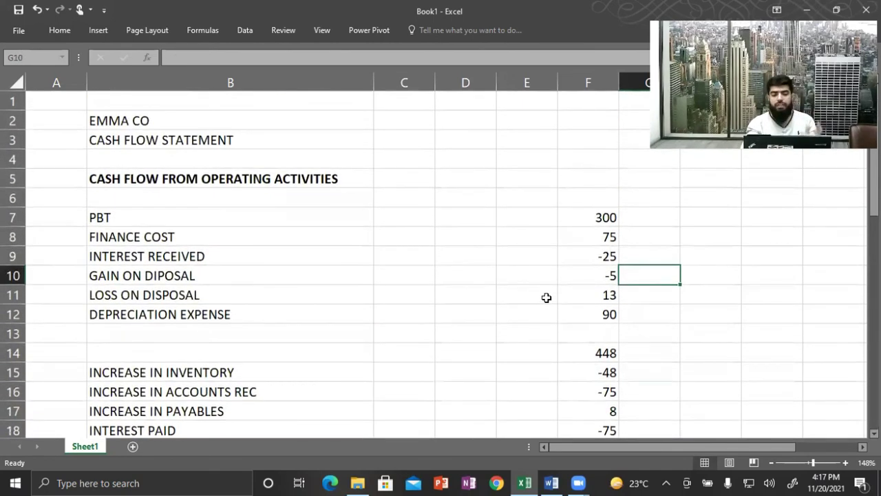
pyautogui.press('pagedown')
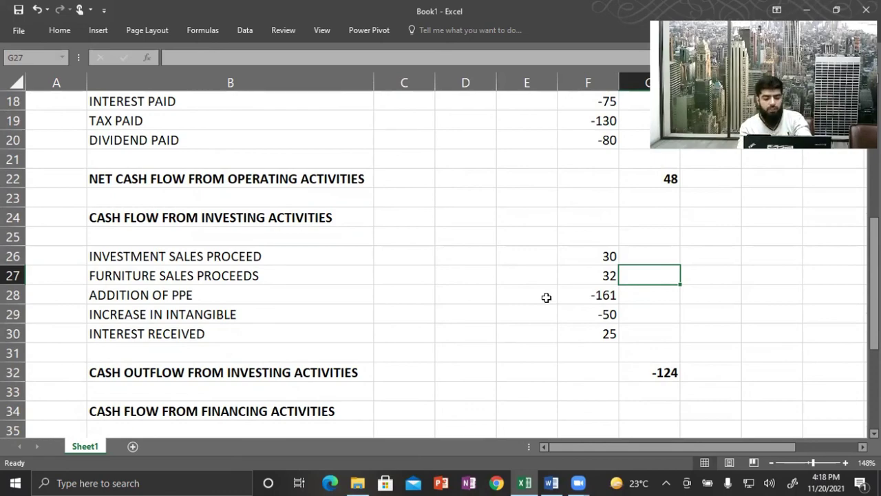
# Step: Switch to the Word notes and review the lists of non-cash adjustments, financing activities and investing activities
pyautogui.hotkey('alt', 'Tab')
pyautogui.scroll(20, 547, 300)
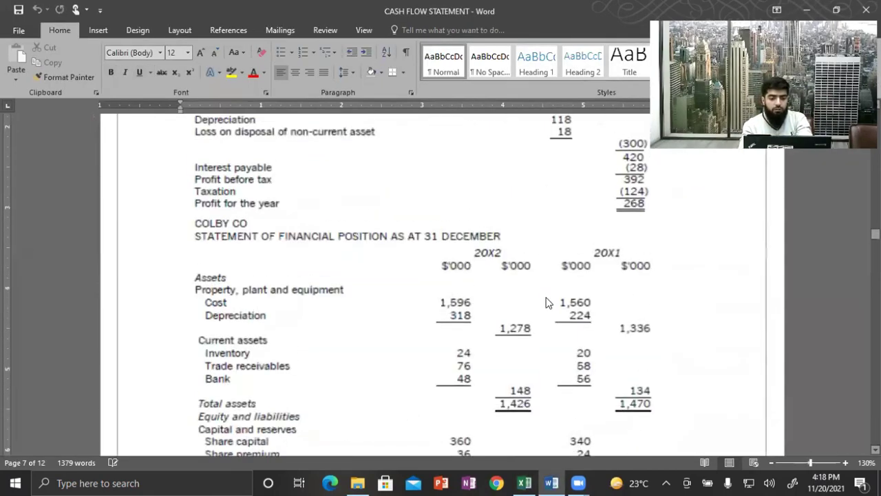
pyautogui.scroll(20, 547, 300)
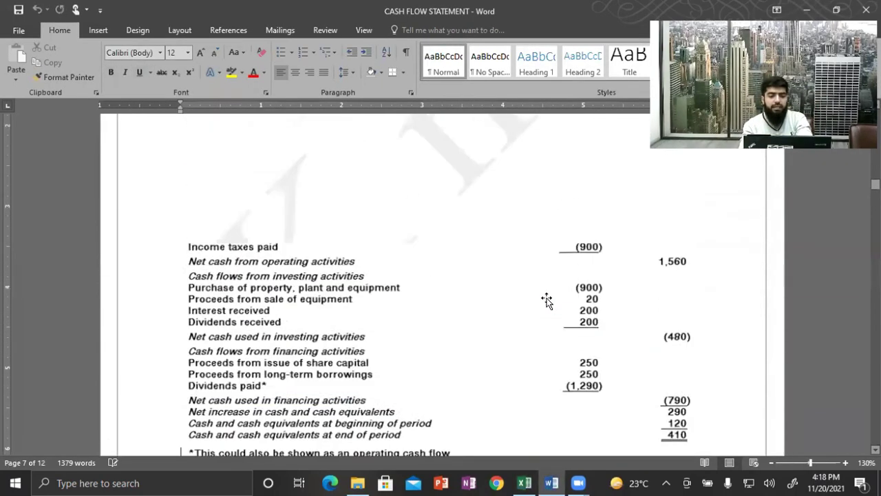
pyautogui.scroll(15, 546, 300)
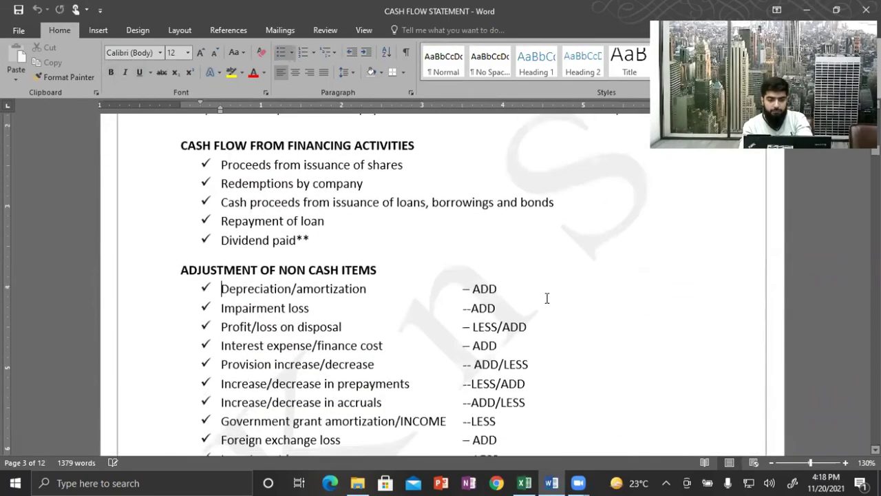
pyautogui.scroll(-3, 547, 297)
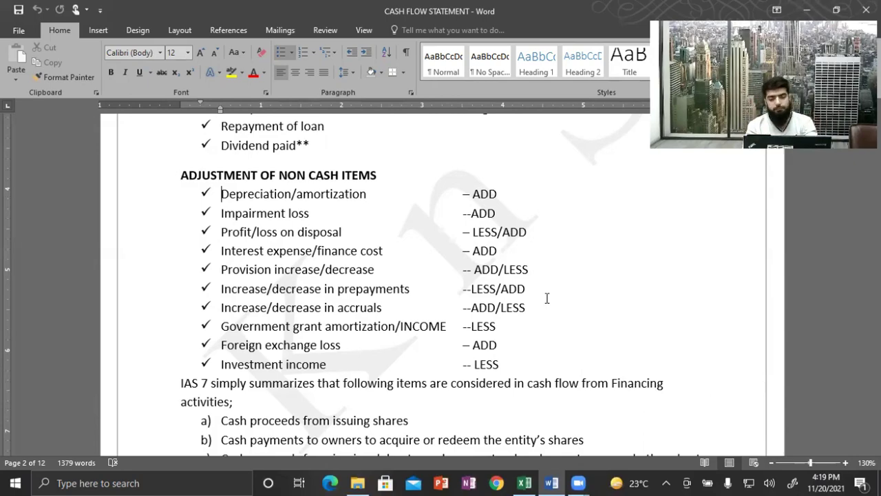
pyautogui.hotkey('alt', 'Tab')
pyautogui.hotkey('alt', 'Tab')
pyautogui.scroll(-6, 546, 297)
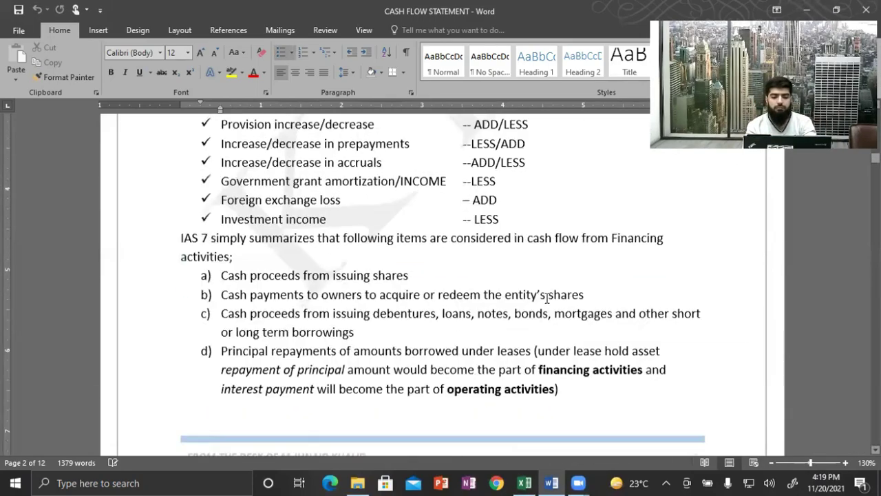
pyautogui.scroll(10, 546, 297)
pyautogui.scroll(8, 547, 298)
pyautogui.scroll(-3, 546, 298)
pyautogui.scroll(3, 547, 297)
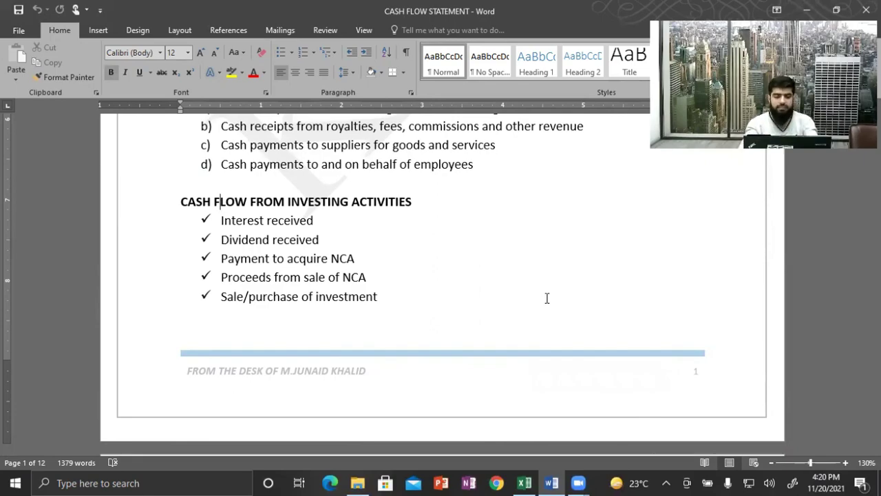
# Step: Look through the indirect-method cash flow format and the illustrations in the Word notes, down to the 20X2 profit or loss statement
pyautogui.scroll(-20, 547, 298)
pyautogui.click(547, 300)
pyautogui.scroll(-20, 547, 300)
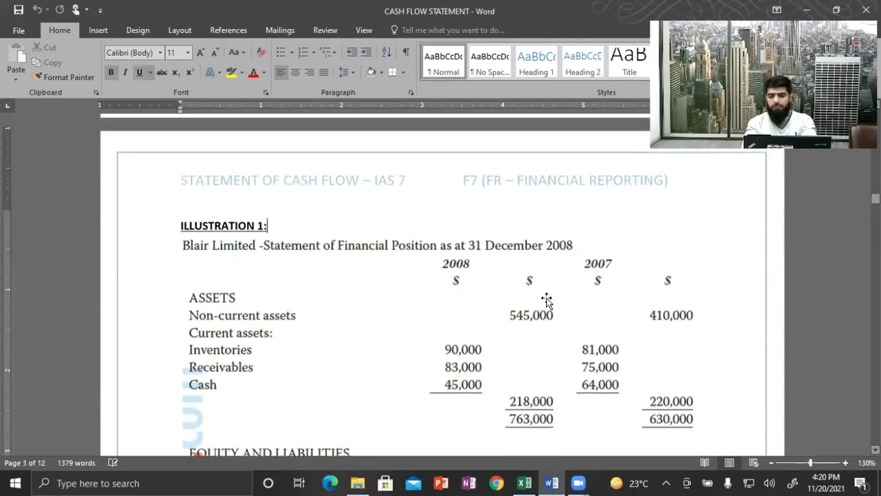
pyautogui.scroll(20, 546, 300)
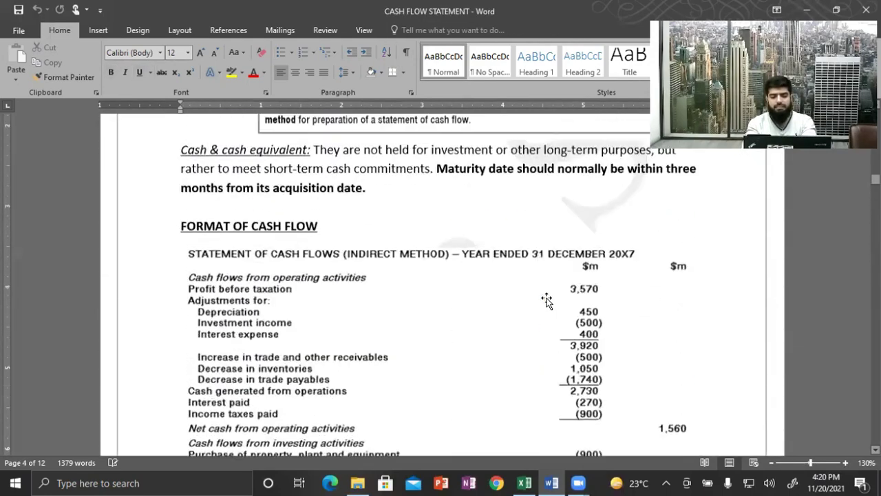
pyautogui.scroll(-20, 547, 300)
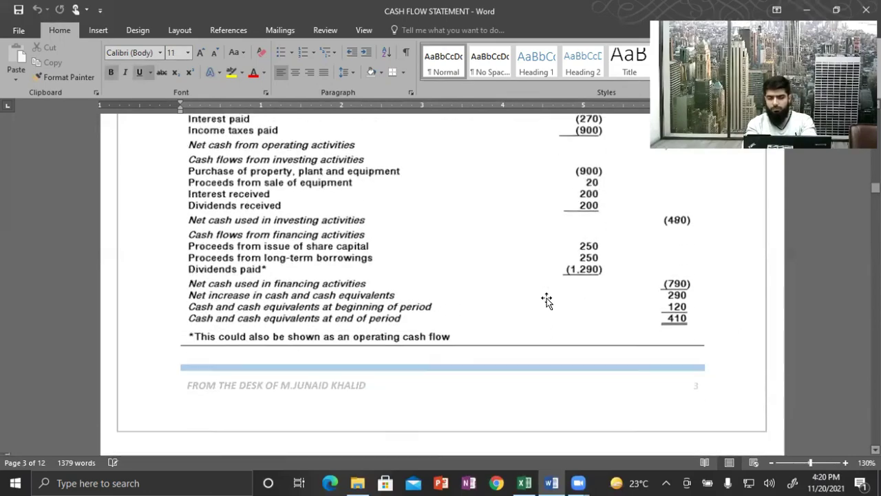
pyautogui.scroll(-8, 546, 300)
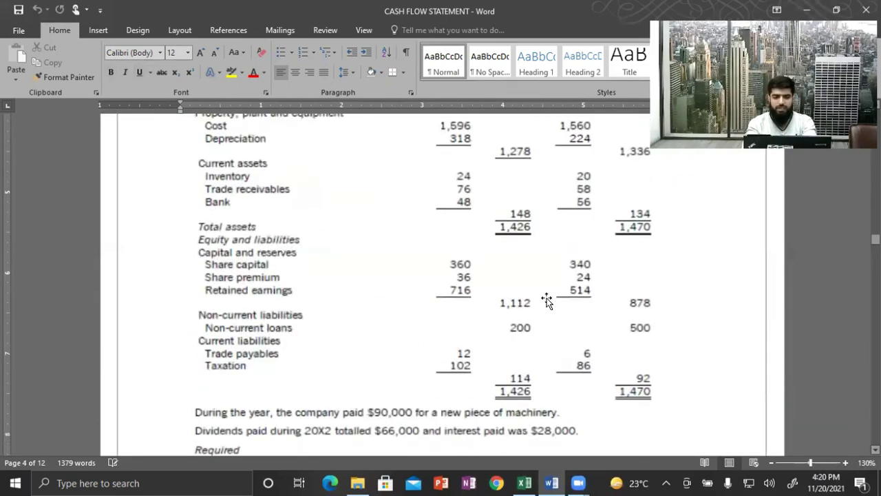
pyautogui.scroll(-10, 546, 300)
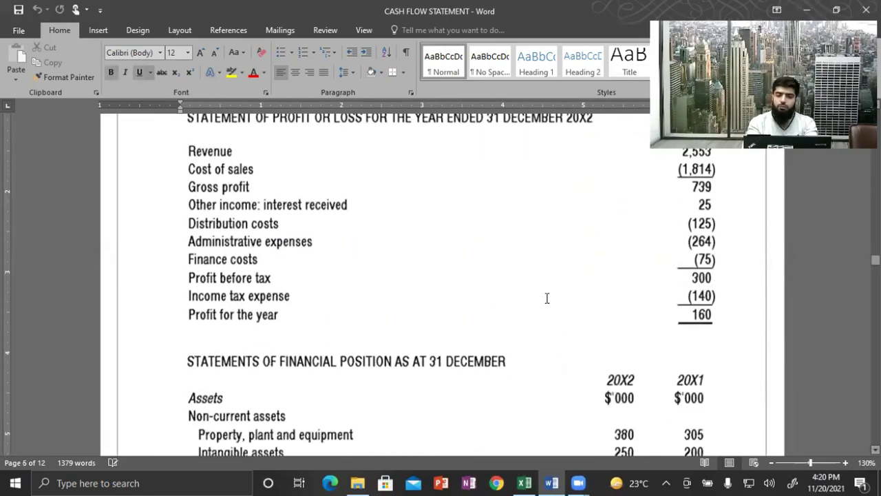
# Step: Switch to the Excel statement and review the profit before tax adjustments down to the subtotal in F14
pyautogui.hotkey('alt', 'Tab')
pyautogui.scroll(6, 547, 297)
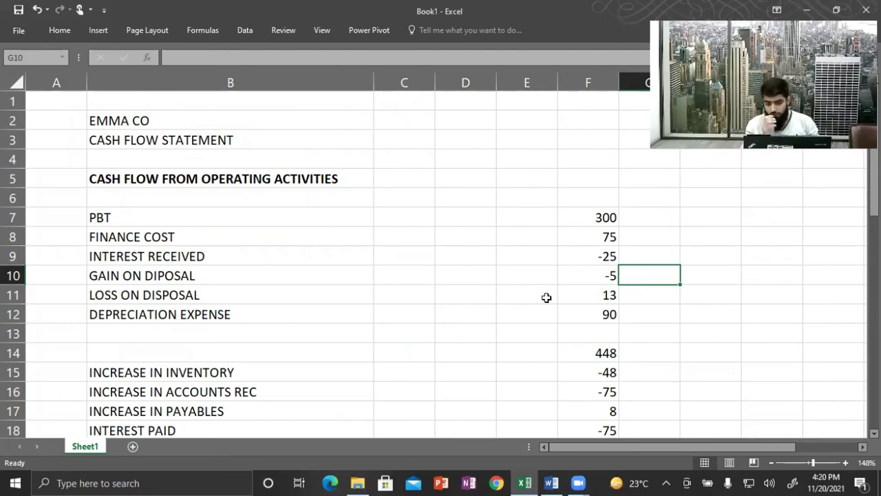
pyautogui.press('Left')
pyautogui.press('Left')
pyautogui.press('Down')
pyautogui.press('Down')
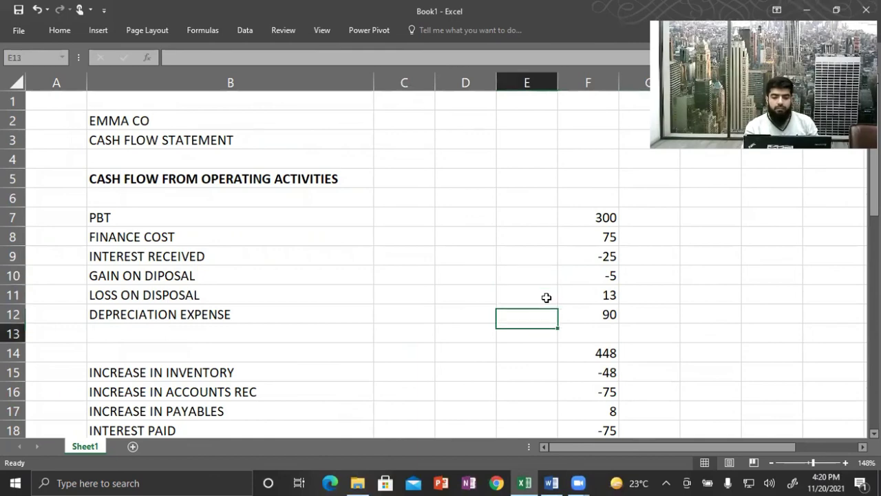
pyautogui.press('Right')
pyautogui.press('Down')
pyautogui.press('Down')
pyautogui.press('Down')
pyautogui.press('Up')
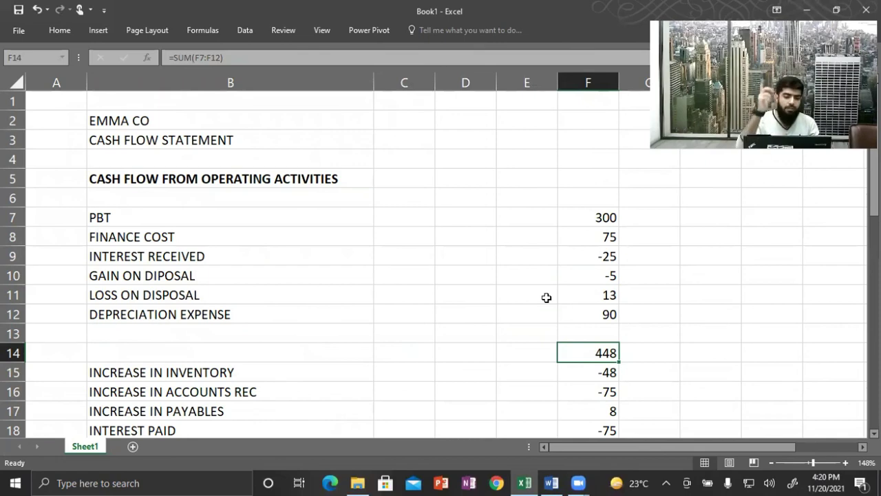
# Step: Review the working capital changes and the interest, tax and dividend payments in F15:F20, down to the net operating cash flow row
pyautogui.press('Down')
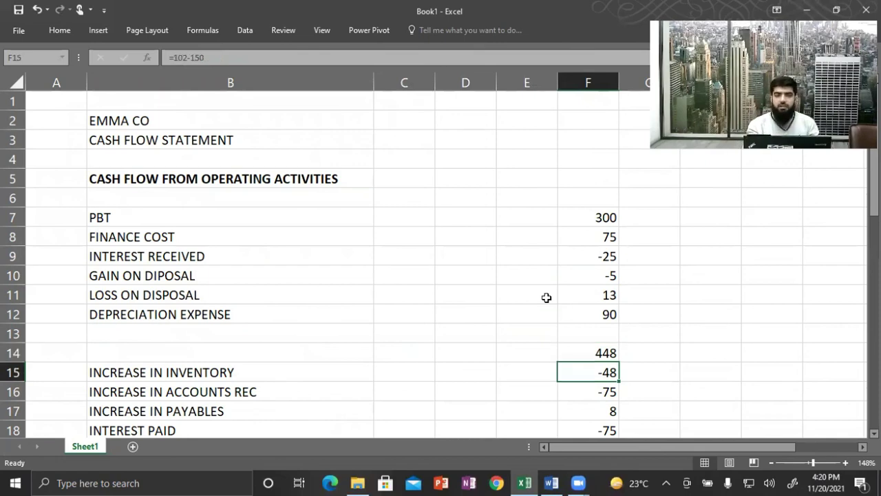
pyautogui.press('Down')
pyautogui.press('Down')
pyautogui.press('Down')
pyautogui.press('Down')
pyautogui.press('Down')
pyautogui.press('Down')
pyautogui.press('Down')
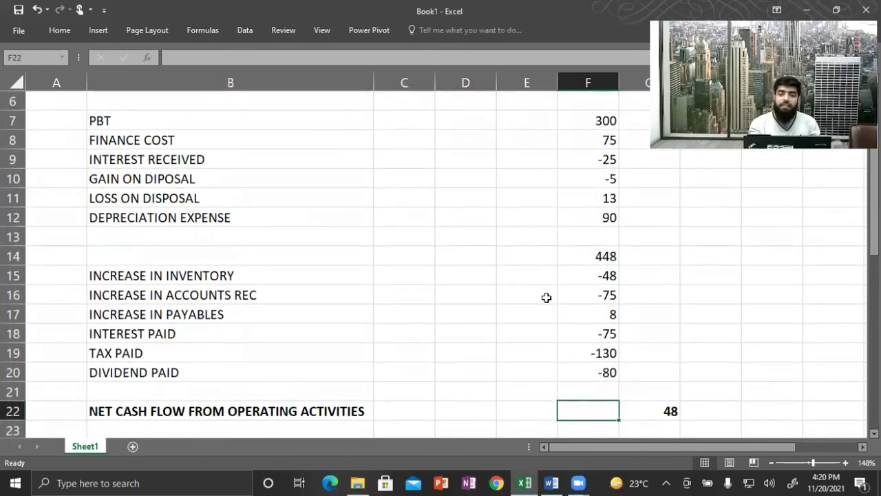
# Step: Review the investing activities entries in F26:F30, from investment sale proceeds to interest received
pyautogui.press('Down')
pyautogui.press('Down')
pyautogui.press('Down')
pyautogui.press('Down')
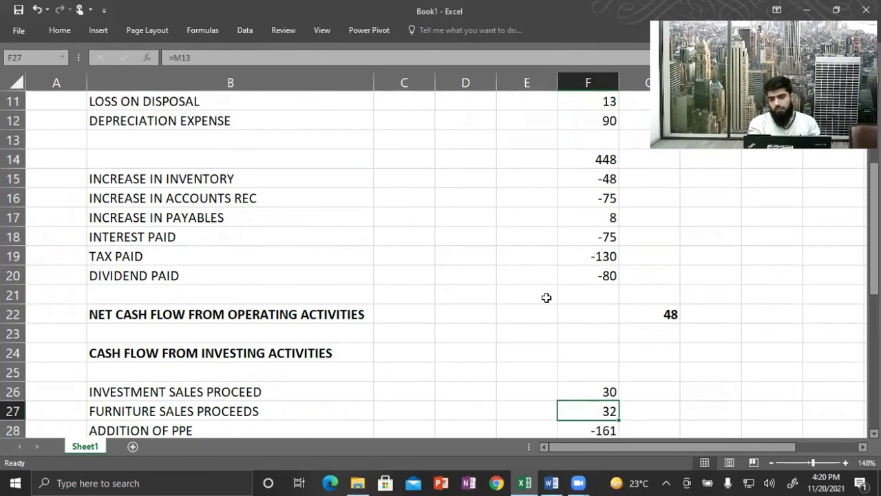
pyautogui.press('Down')
pyautogui.press('Down')
pyautogui.press('Down')
pyautogui.press('Down')
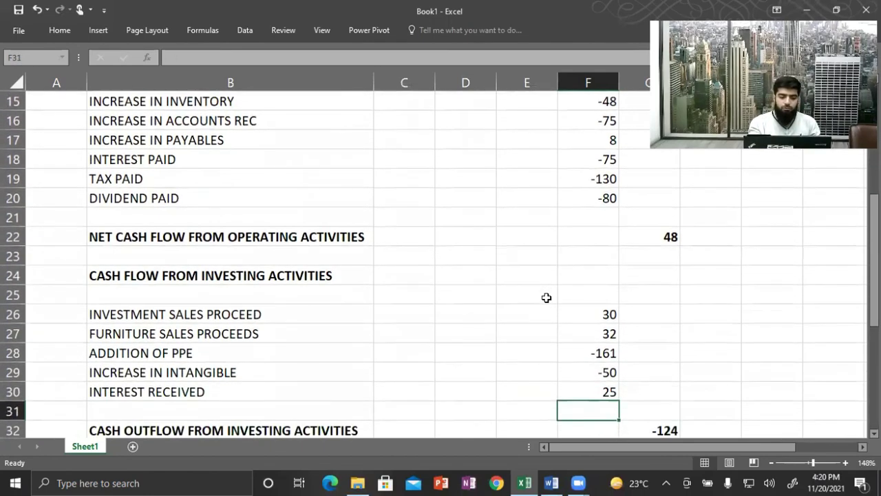
# Step: Review the share issue and long-term loan entries under financing activities, and the net cash flow and opening cash rows
pyautogui.press('Down')
pyautogui.press('Down')
pyautogui.press('Down')
pyautogui.press('Down')
pyautogui.press('Down')
pyautogui.press('Down')
pyautogui.press('Down')
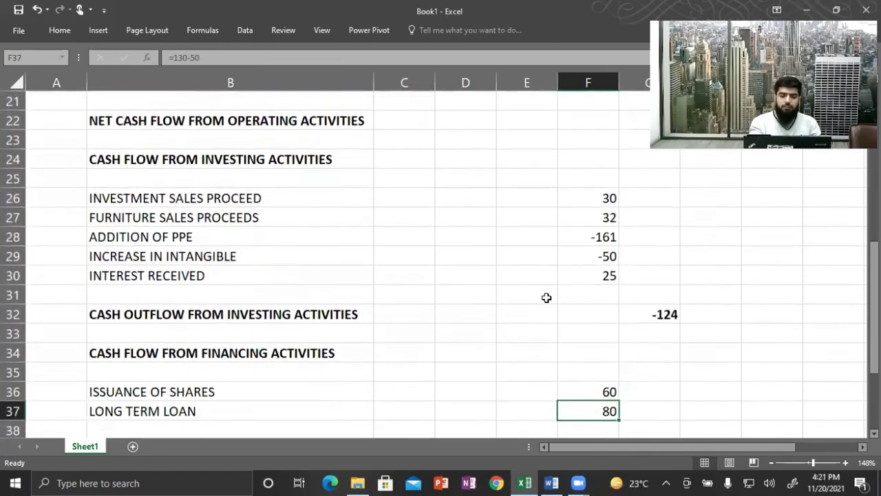
pyautogui.press('Down')
pyautogui.press('Down')
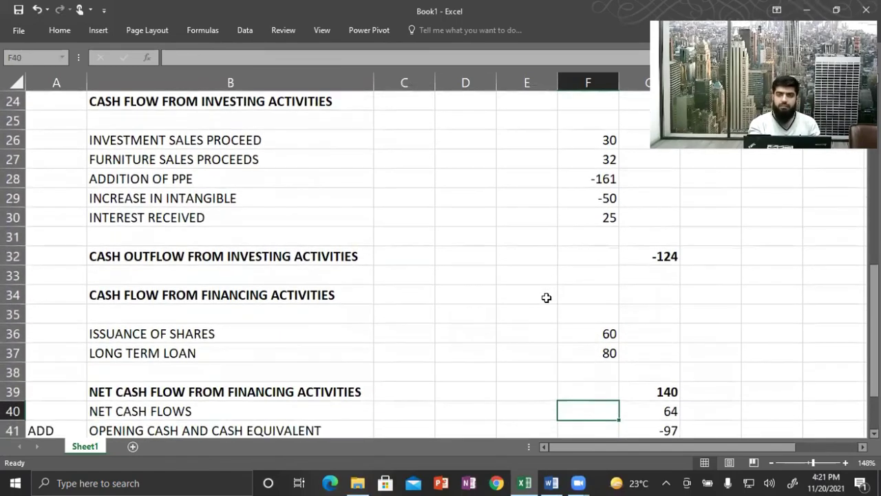
pyautogui.scroll(-4, 546, 298)
pyautogui.scroll(4, 546, 298)
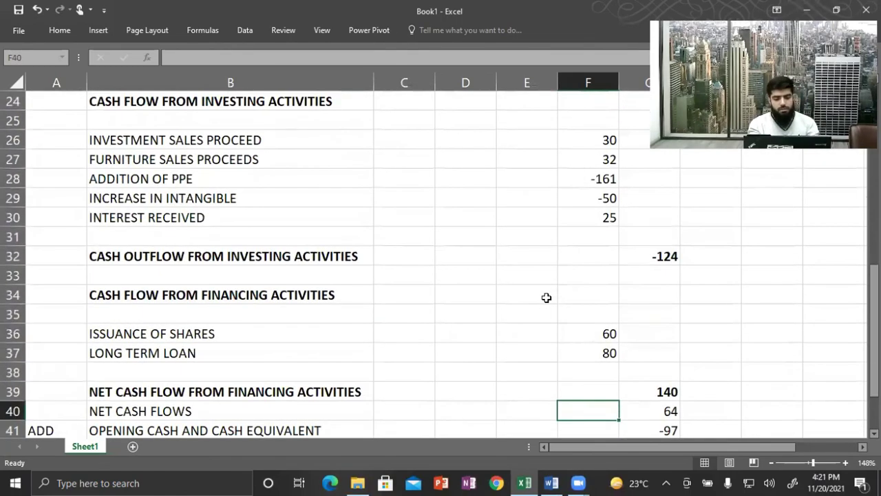
# Step: Switch to the Word document and look through the Colby Co self-practice exercise in Illustration 2
pyautogui.hotkey('alt', 'Tab')
pyautogui.scroll(10, 546, 300)
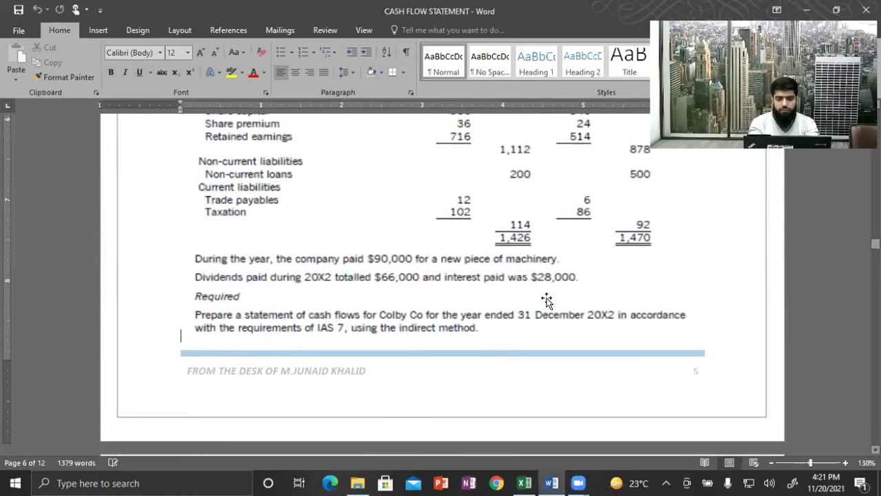
pyautogui.scroll(3, 546, 299)
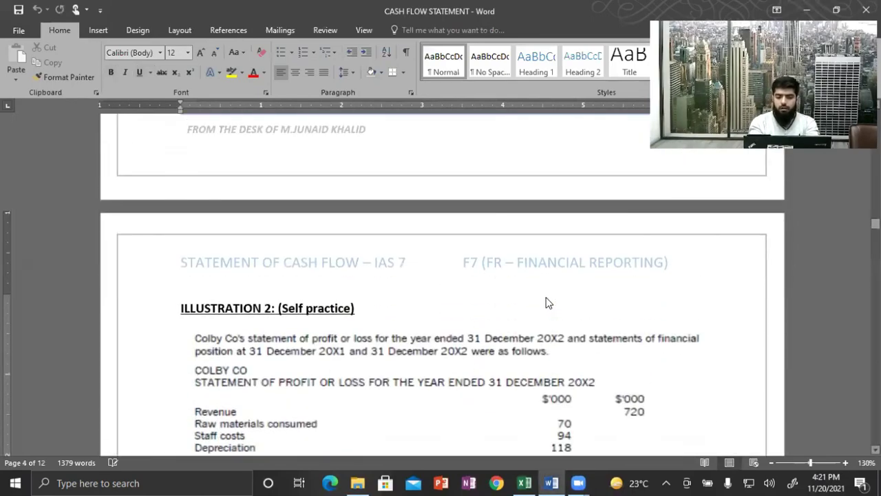
pyautogui.scroll(-10, 546, 299)
pyautogui.scroll(8, 546, 301)
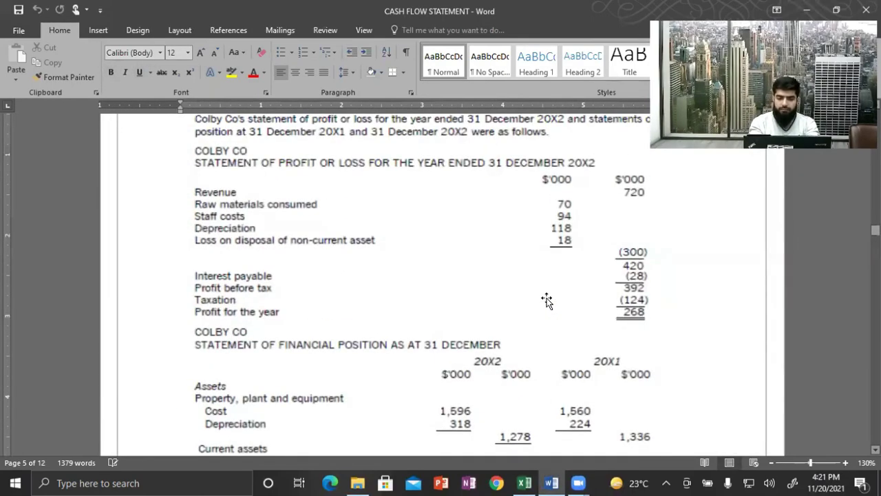
pyautogui.scroll(-15, 546, 300)
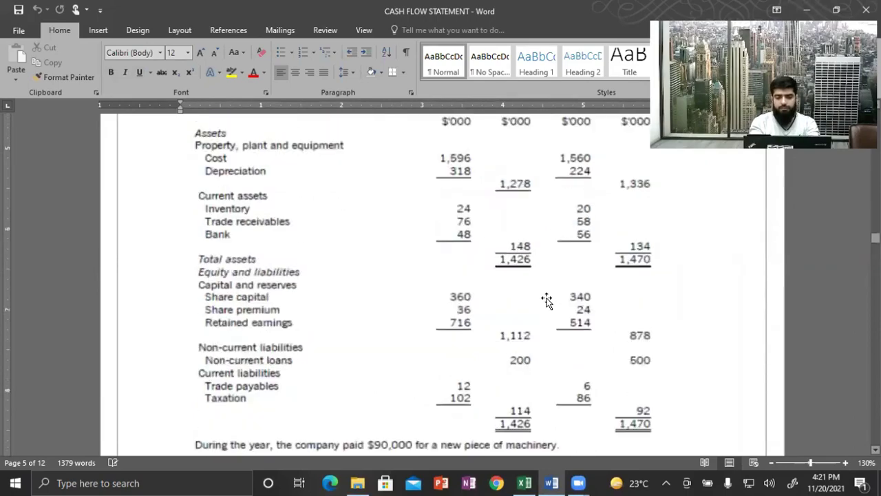
pyautogui.scroll(-20, 546, 299)
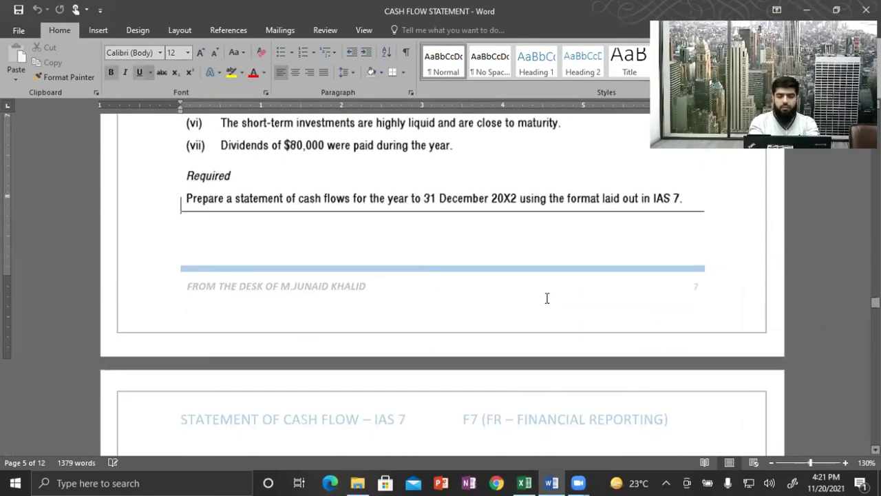
# Step: Look through the direct method section and the practice questions in the Word notes, down to the last page
pyautogui.scroll(8, 546, 299)
pyautogui.scroll(-6, 546, 297)
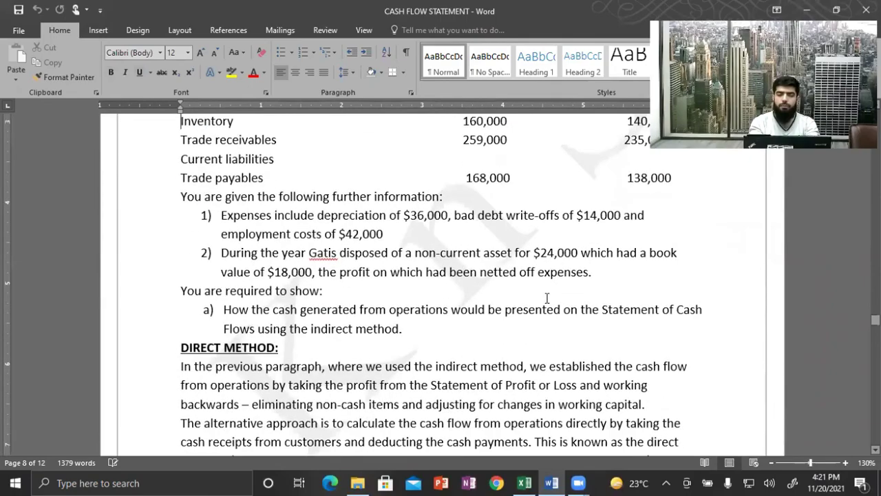
pyautogui.scroll(-12, 546, 300)
pyautogui.scroll(-10, 546, 299)
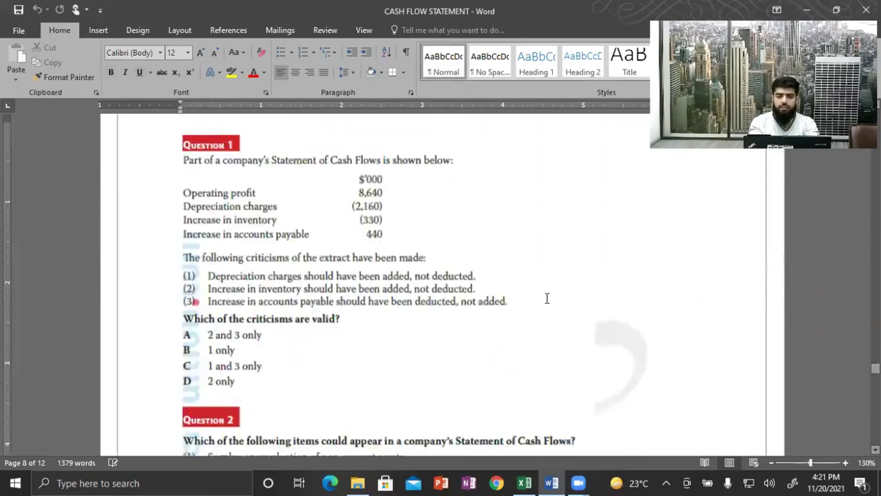
pyautogui.scroll(7, 546, 299)
pyautogui.scroll(-20, 546, 300)
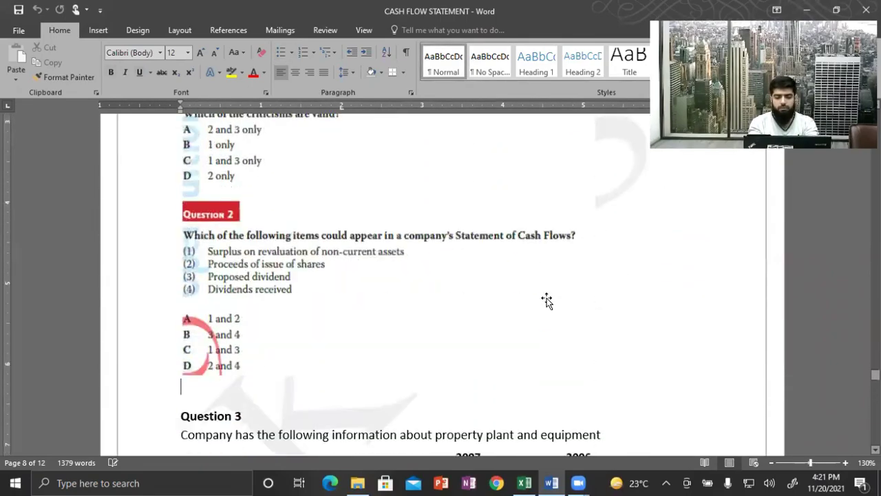
pyautogui.scroll(-15, 547, 297)
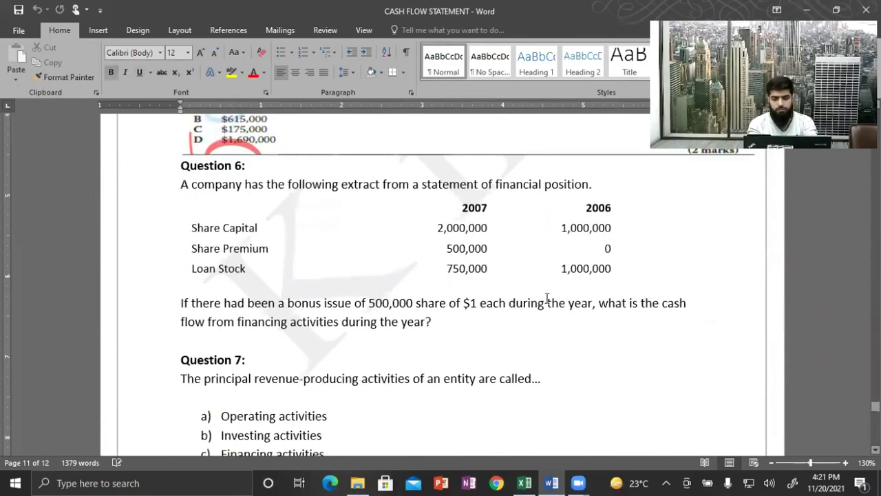
pyautogui.click(547, 298)
pyautogui.scroll(-3, 546, 297)
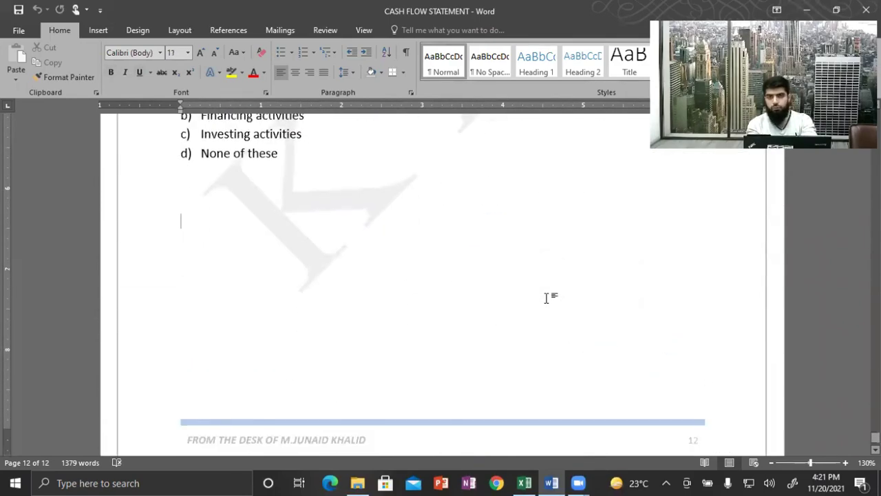